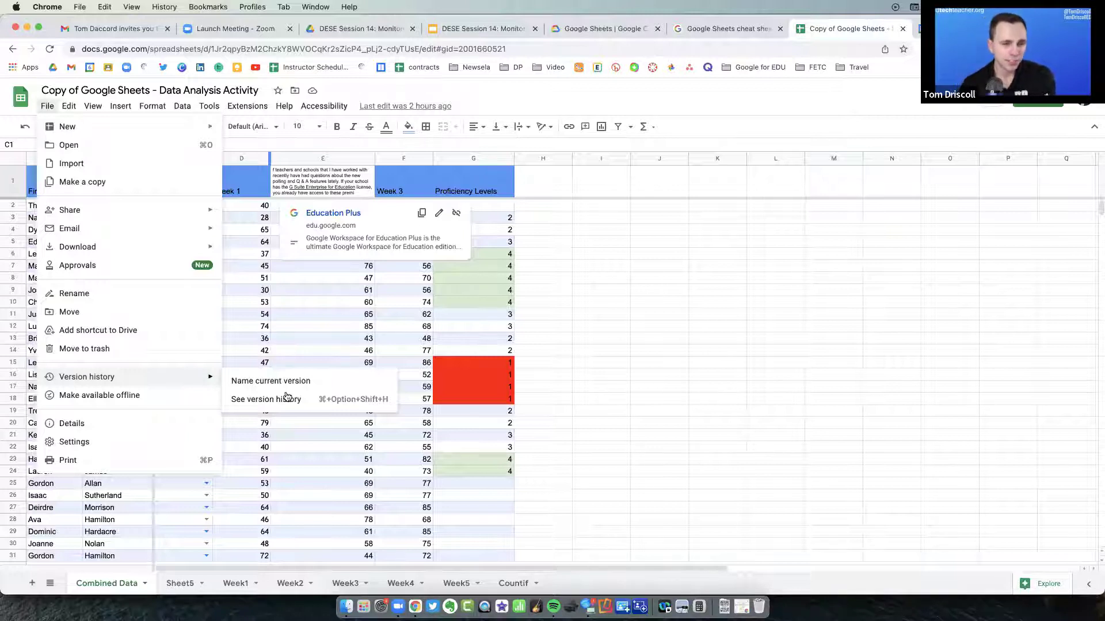
Open the version history of the data analysis spreadsheet
key("super+alt+shift+h")
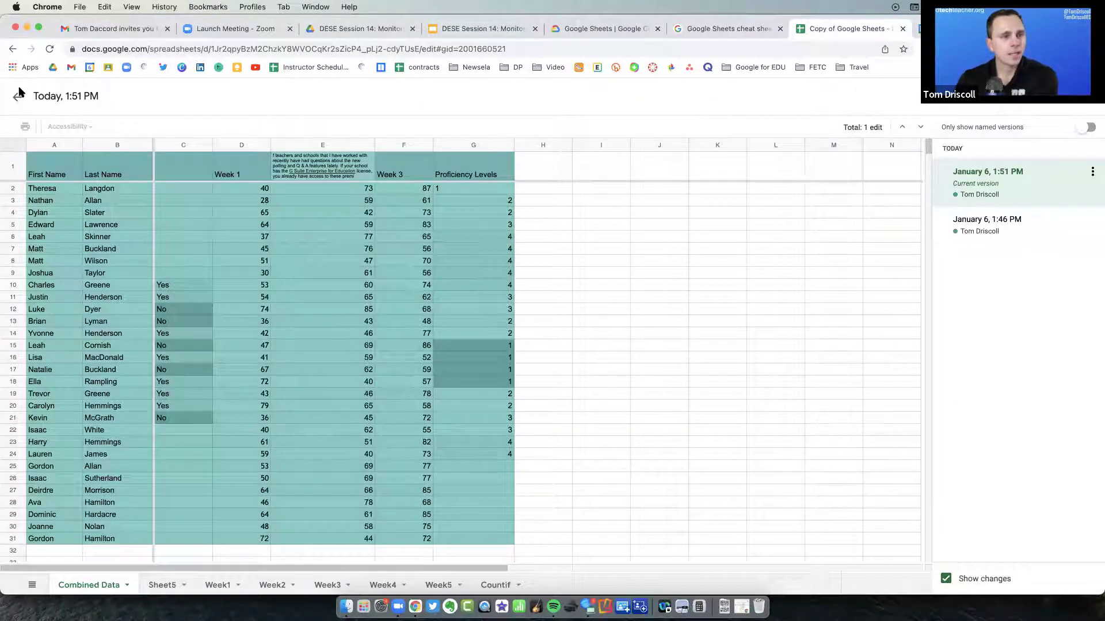
Switch to the DESE Session 14 presentation and show the Right Click slide followed by the Toolbar Overview slide
left_click(462, 30)
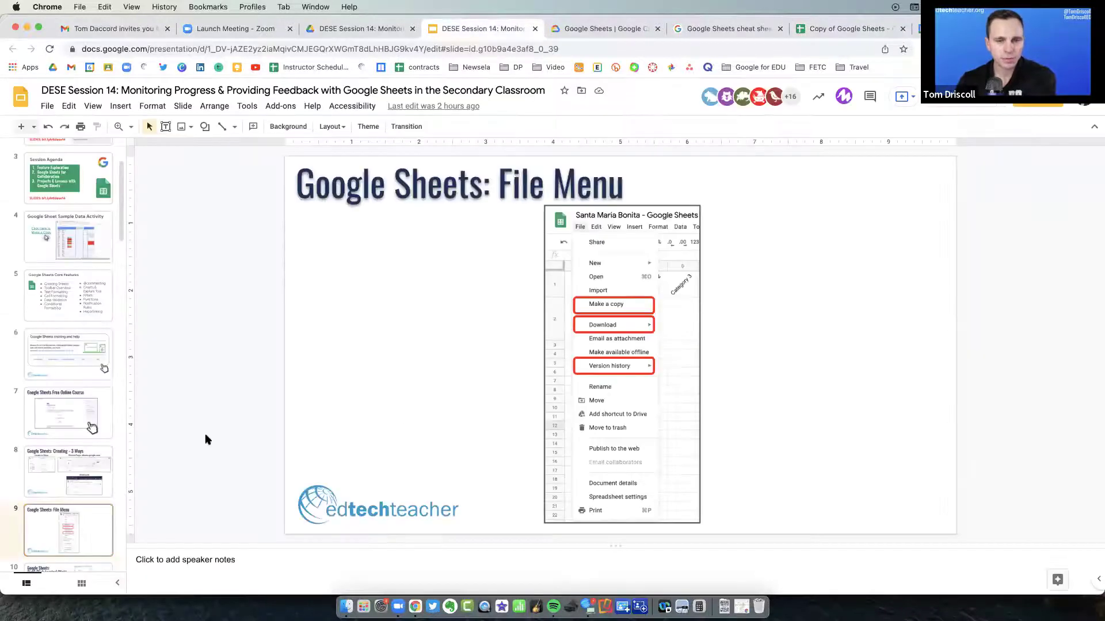
scroll(35, 466, "down", 3)
left_click(88, 512)
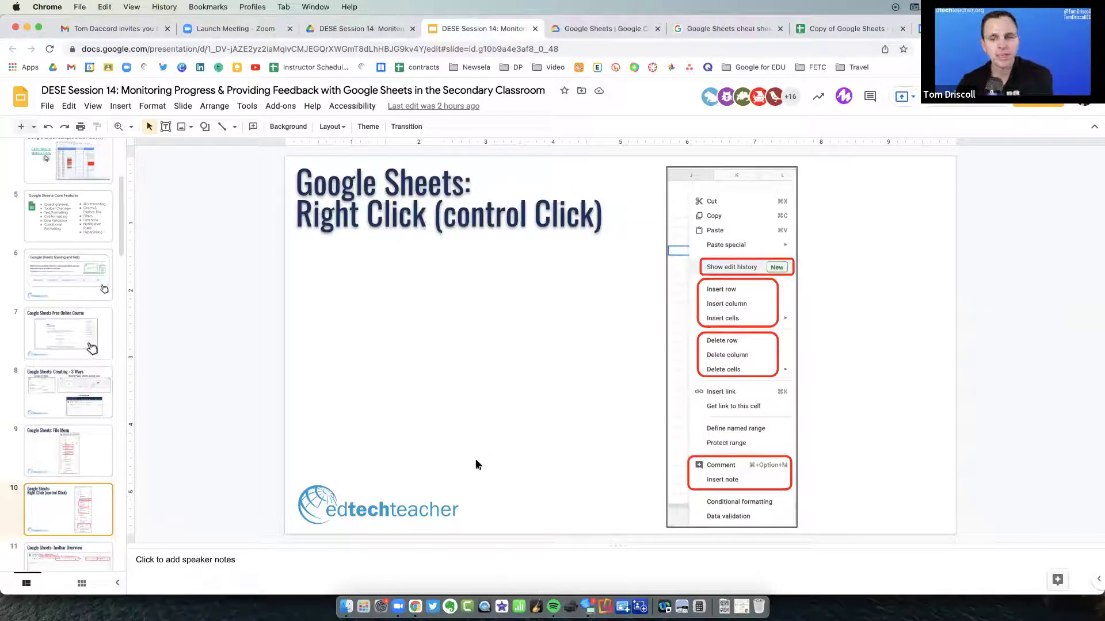
scroll(82, 488, "down", 3)
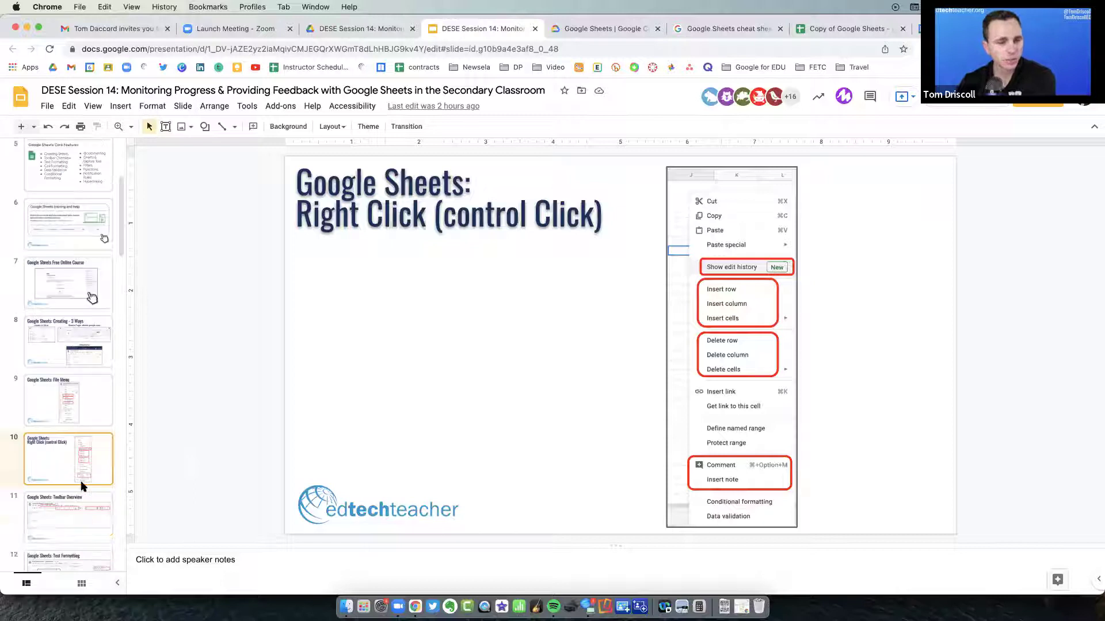
left_click(78, 476)
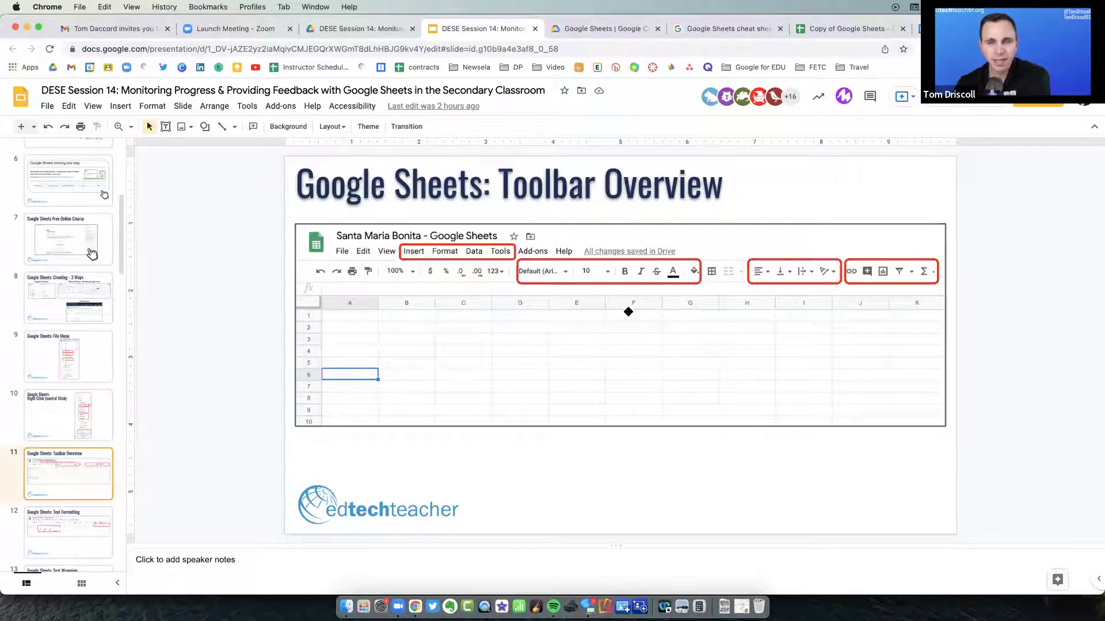
Return to the data analysis spreadsheet and enter the filler text alkjsdflkjhalksjdflkjahdsljkfhlkjashdlkjfhalskjdflkjadljkfglkjsdhf in cell H2
left_click(826, 32)
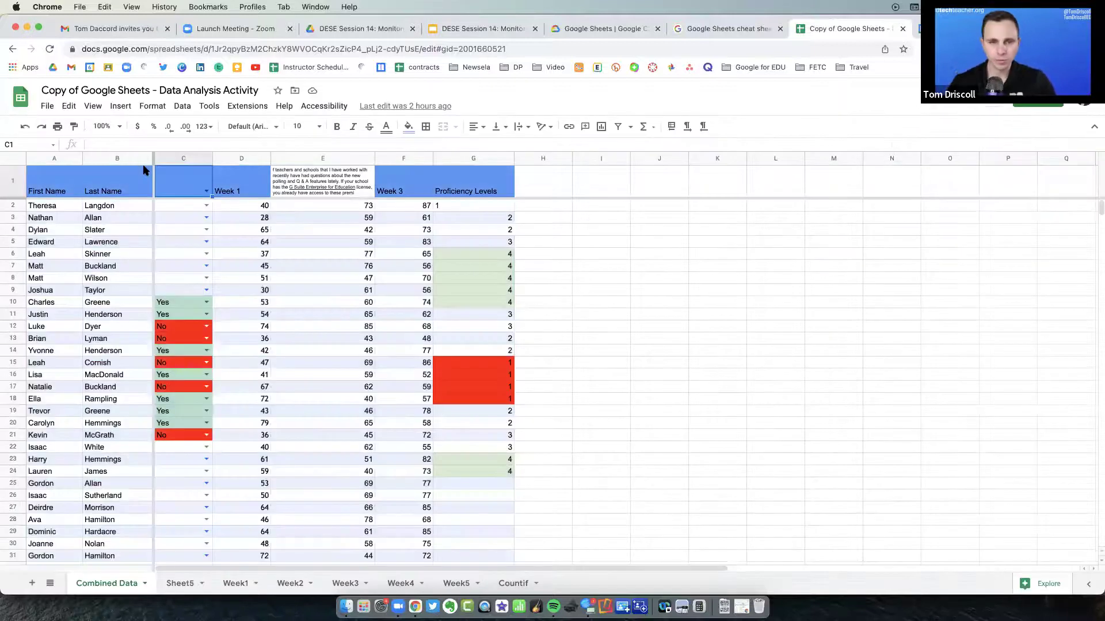
left_click(540, 208)
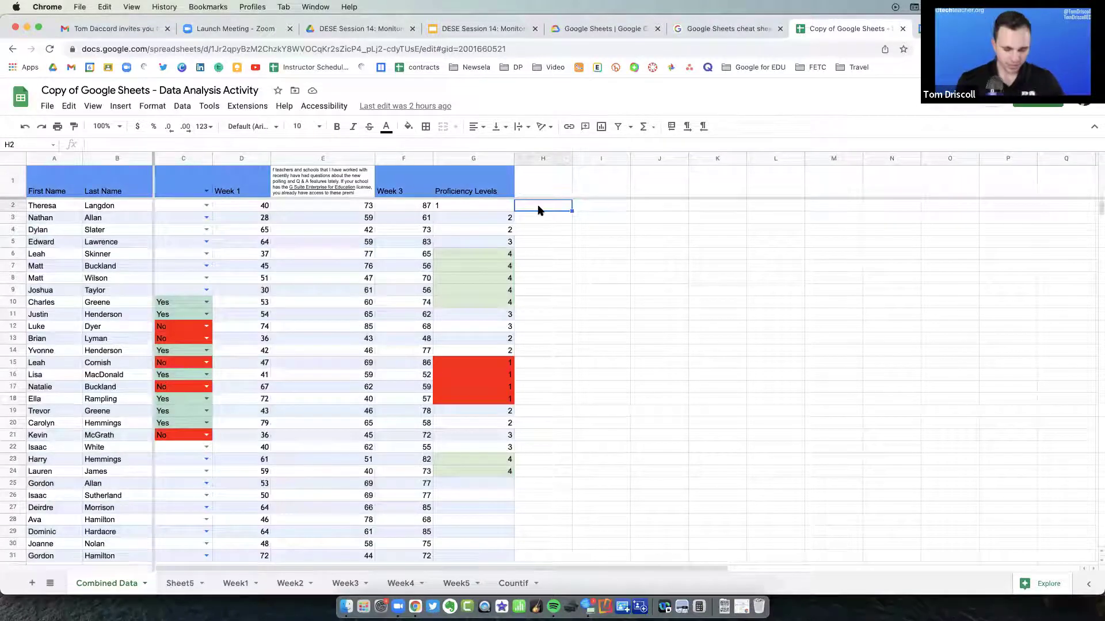
type("alkjsdflkjhalksjdflkjahdsljkfhlkjashdlkj")
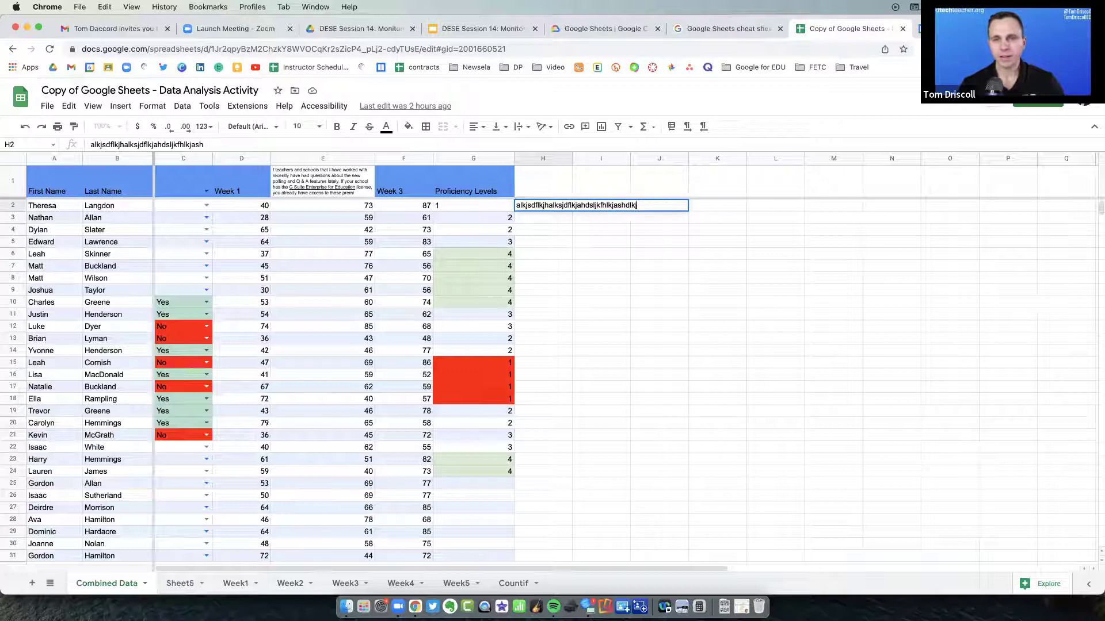
type("fhalskjdflkjadljkfglkjsdhf")
key("Return")
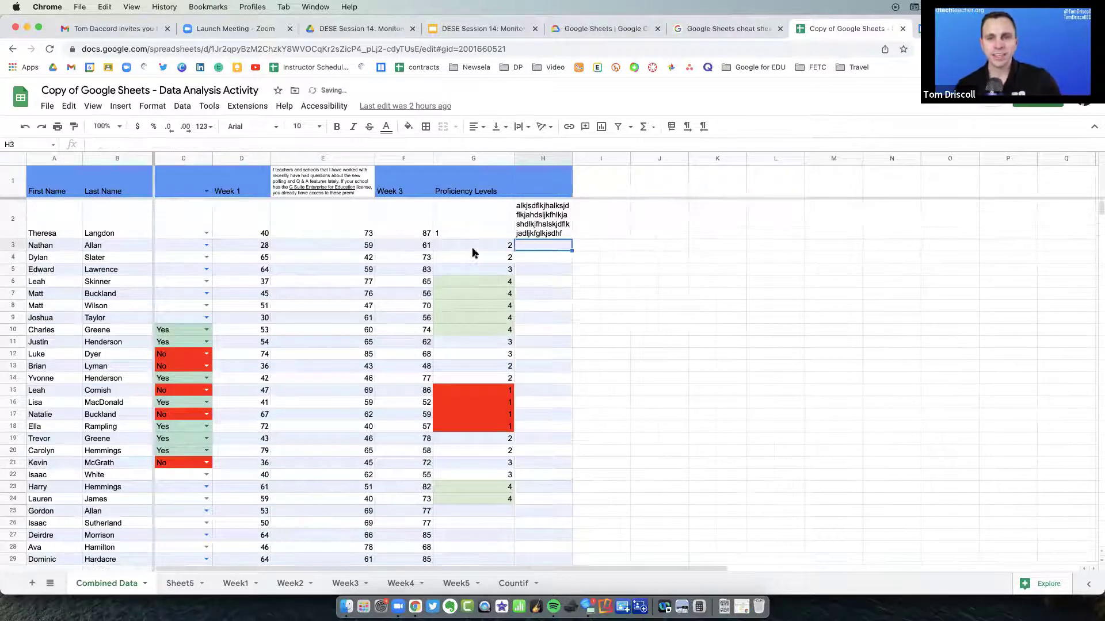
Set the text wrapping of cell H2 to Overflow
left_click(564, 161)
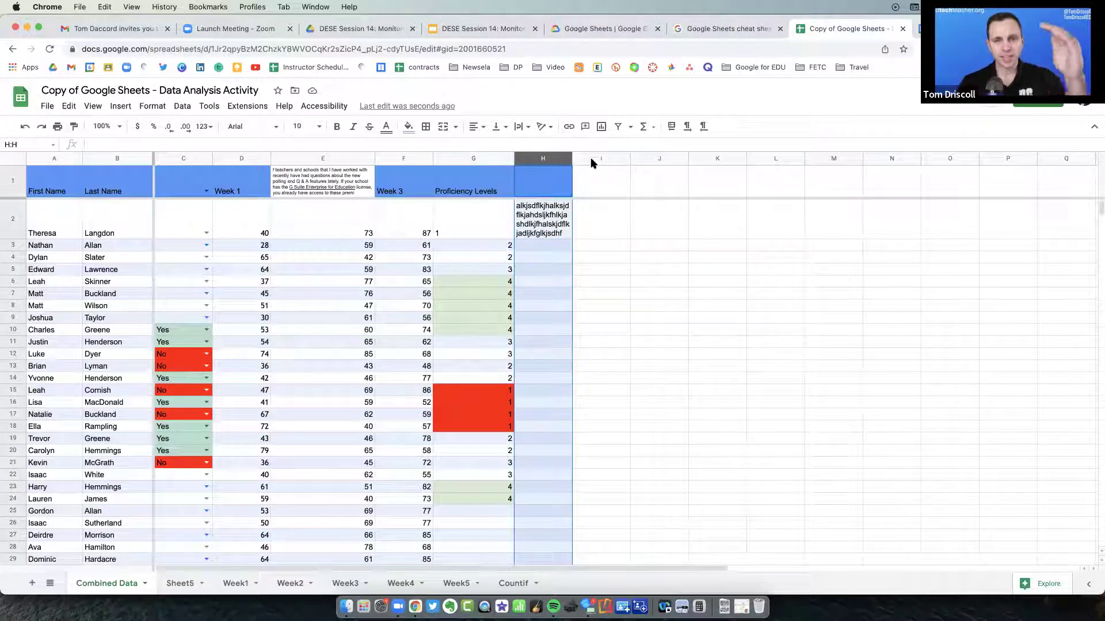
left_click(548, 218)
left_click(521, 126)
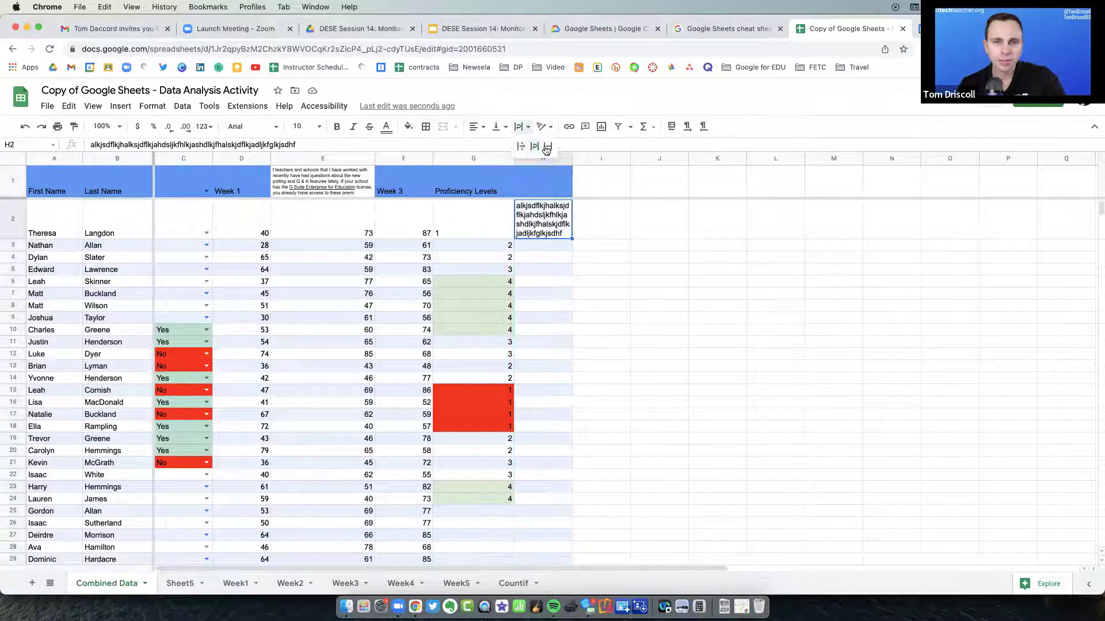
left_click(521, 146)
Enter the filler text lijkhalkdsjf in cell I2, beside the long text in H2
left_click(592, 227)
left_click(594, 207)
key("ctrl+z")
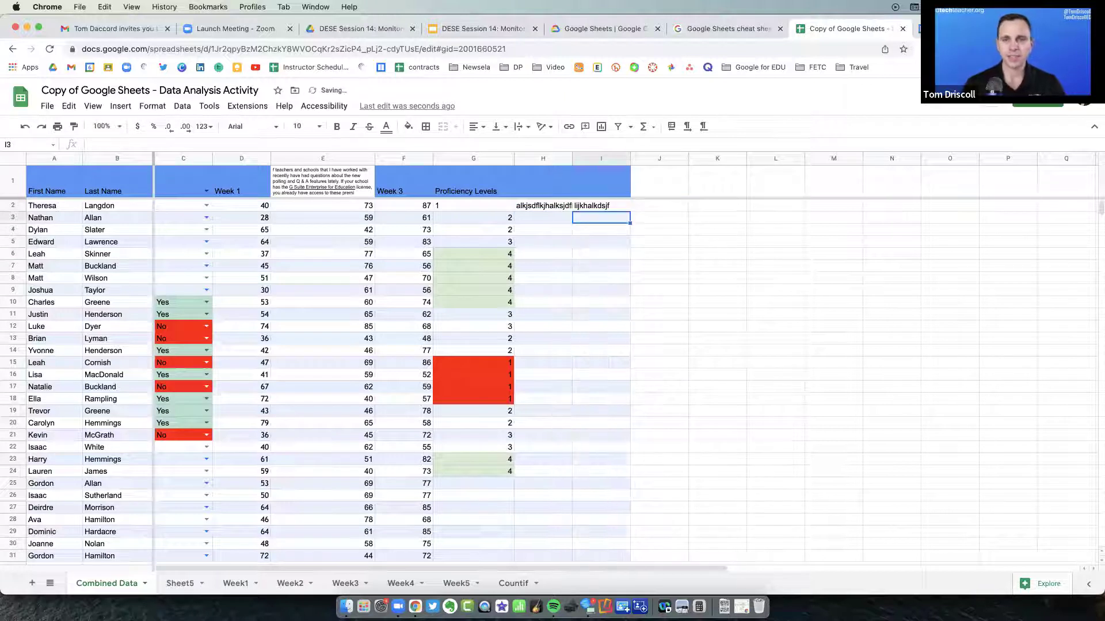
key("ctrl+z")
key("ctrl+z")
key("ctrl+z")
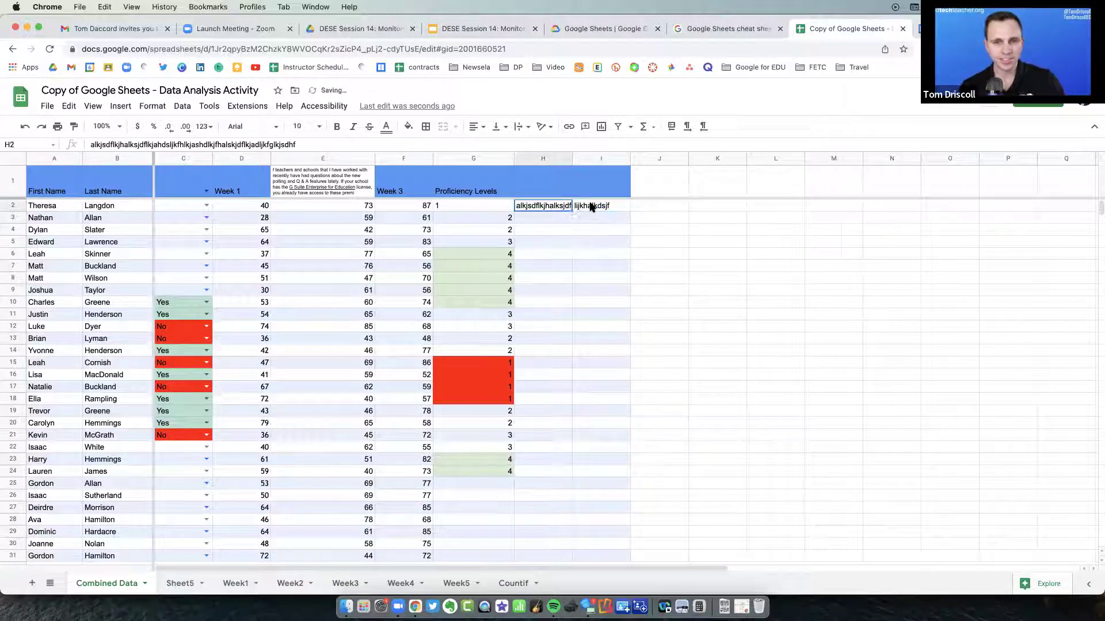
Set the text wrapping of columns H and I to Wrap
left_click(554, 229)
left_click(543, 158)
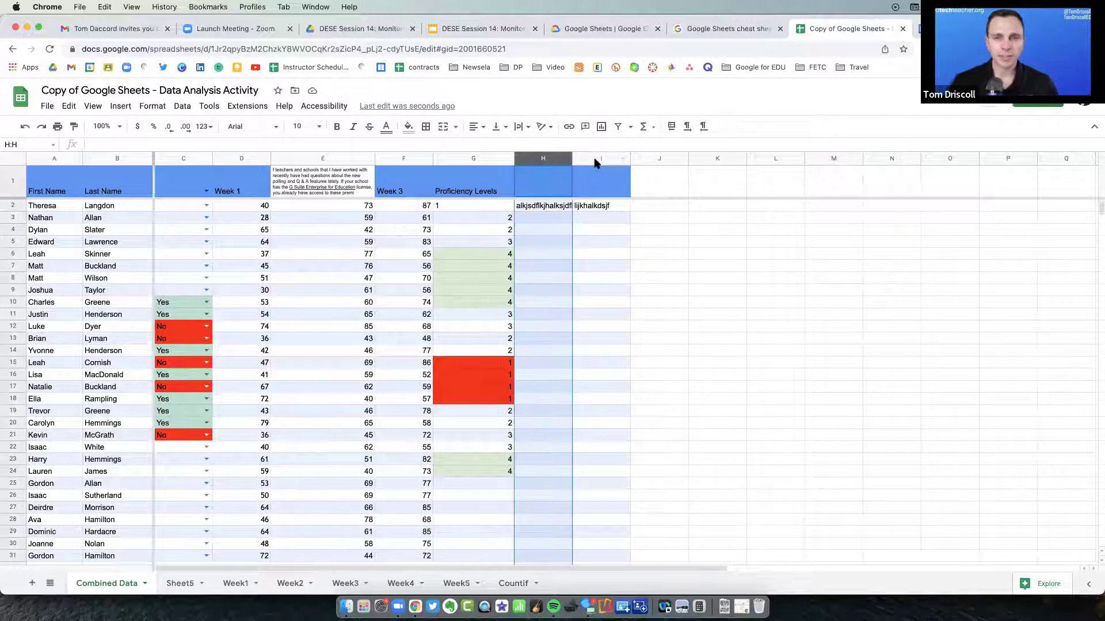
left_click(595, 161, "shift")
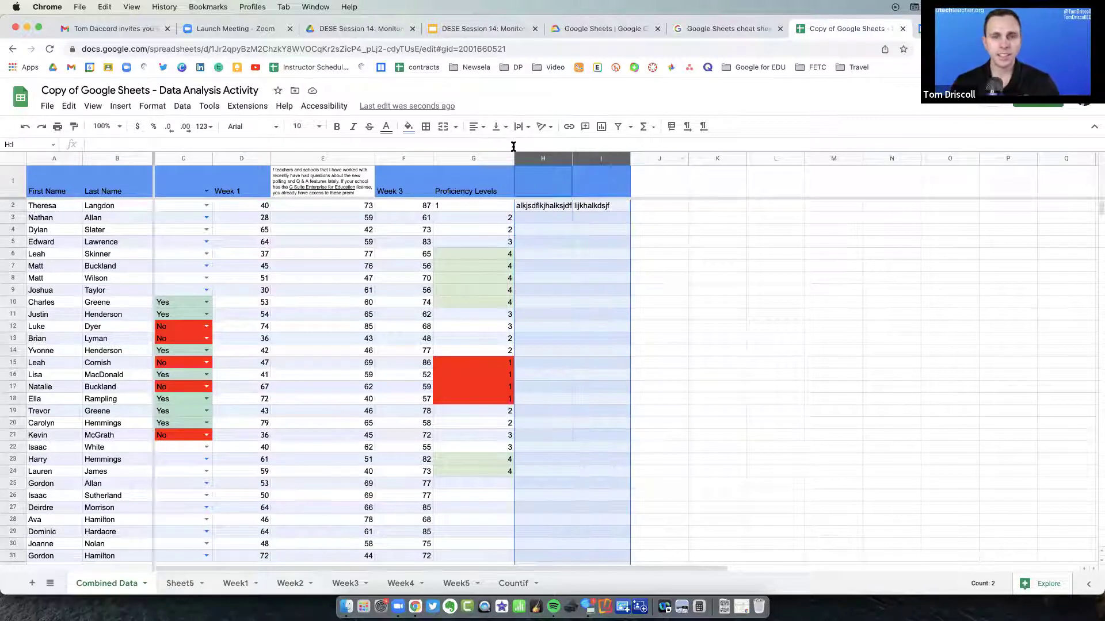
left_click(524, 127)
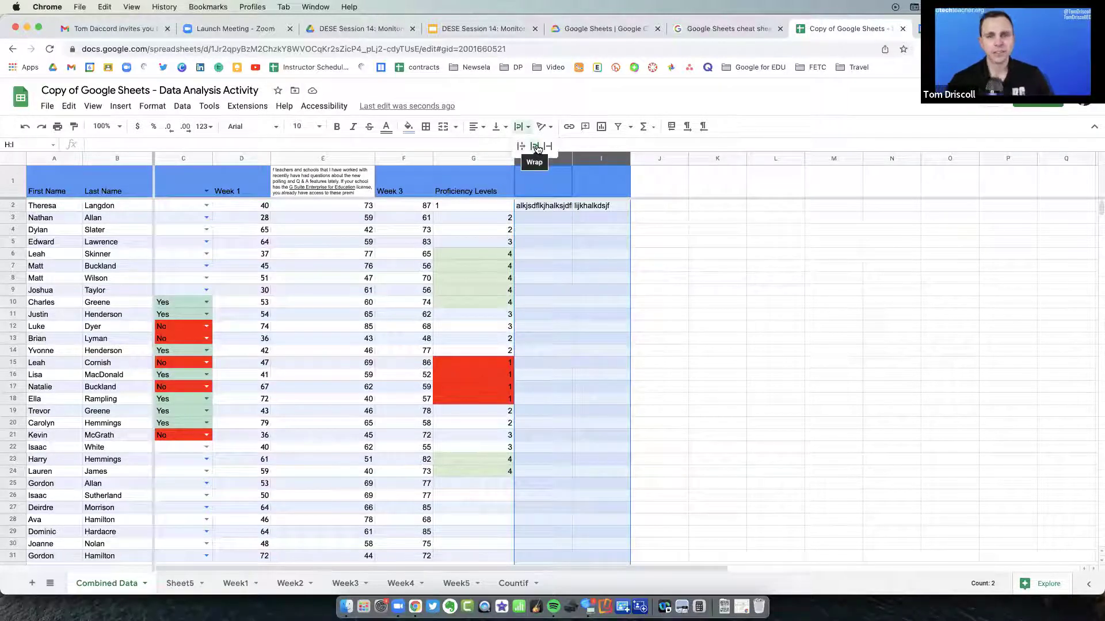
left_click(536, 147)
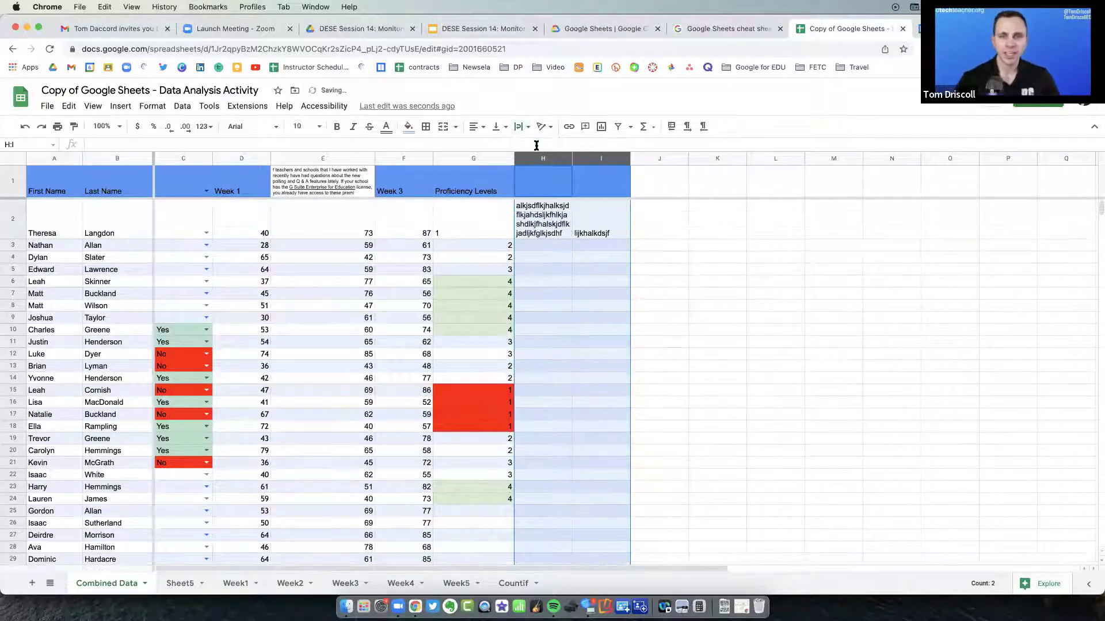
Widen columns H and I so the wrapped filler text takes fewer lines
left_click(578, 267)
left_click_drag(572, 157, 690, 155)
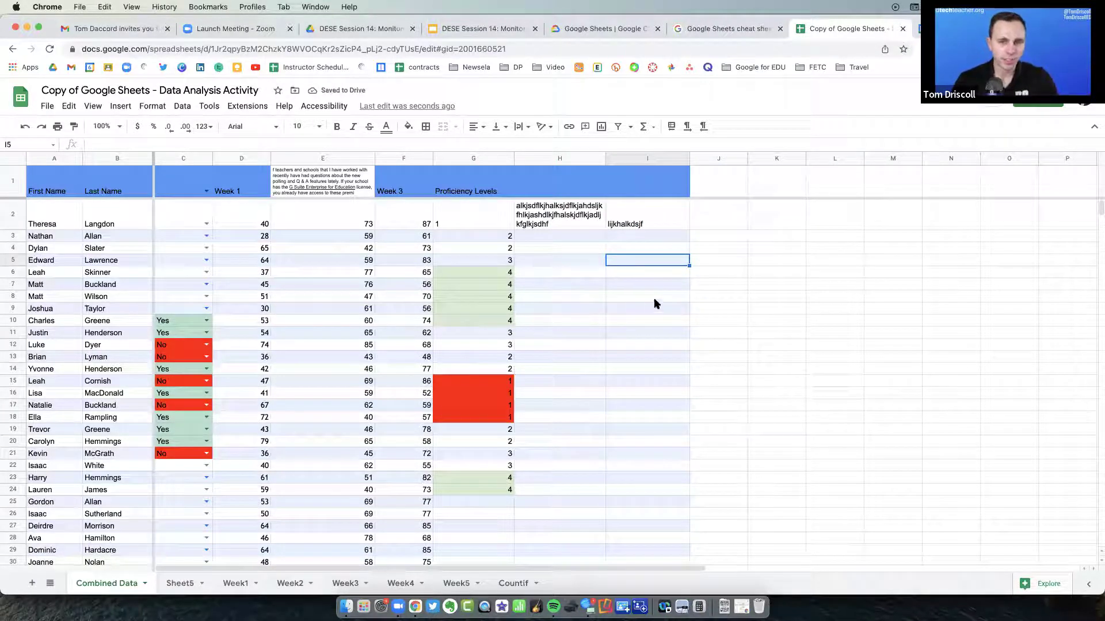
left_click(584, 286)
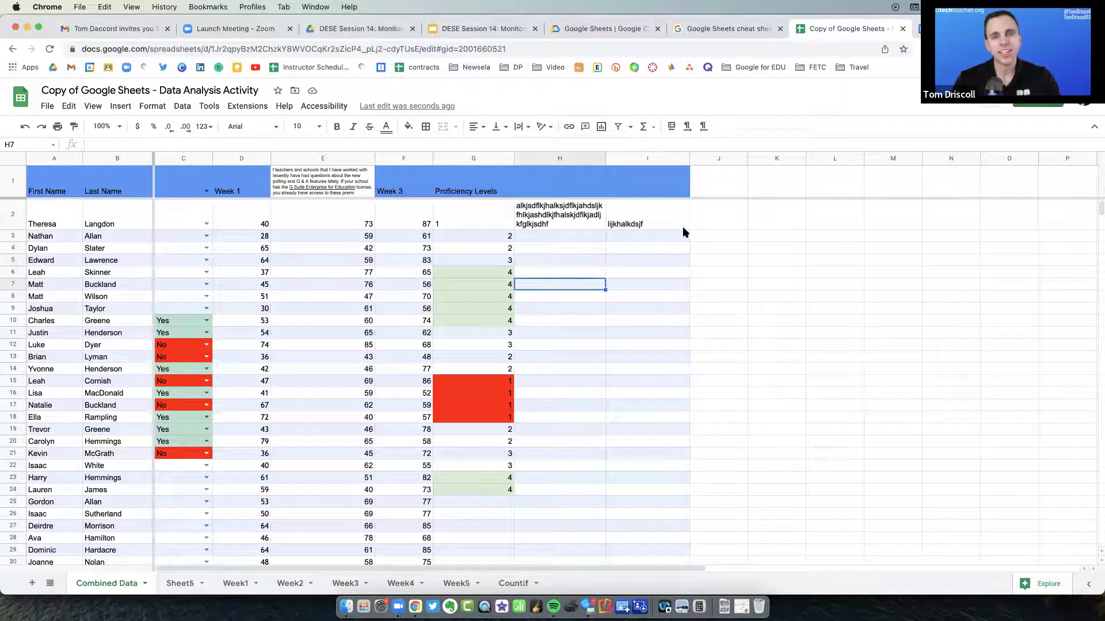
Switch back to the DESE Session 14 presentation and review the Text Formatting and Text Wrapping slides
left_click(493, 29)
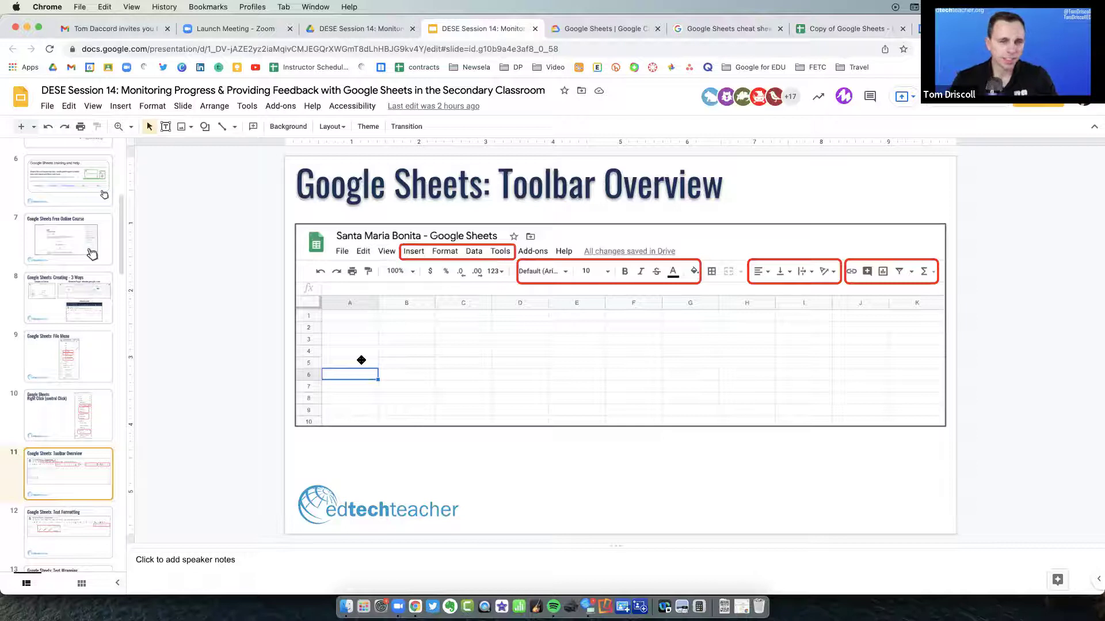
scroll(92, 455, "down", 2)
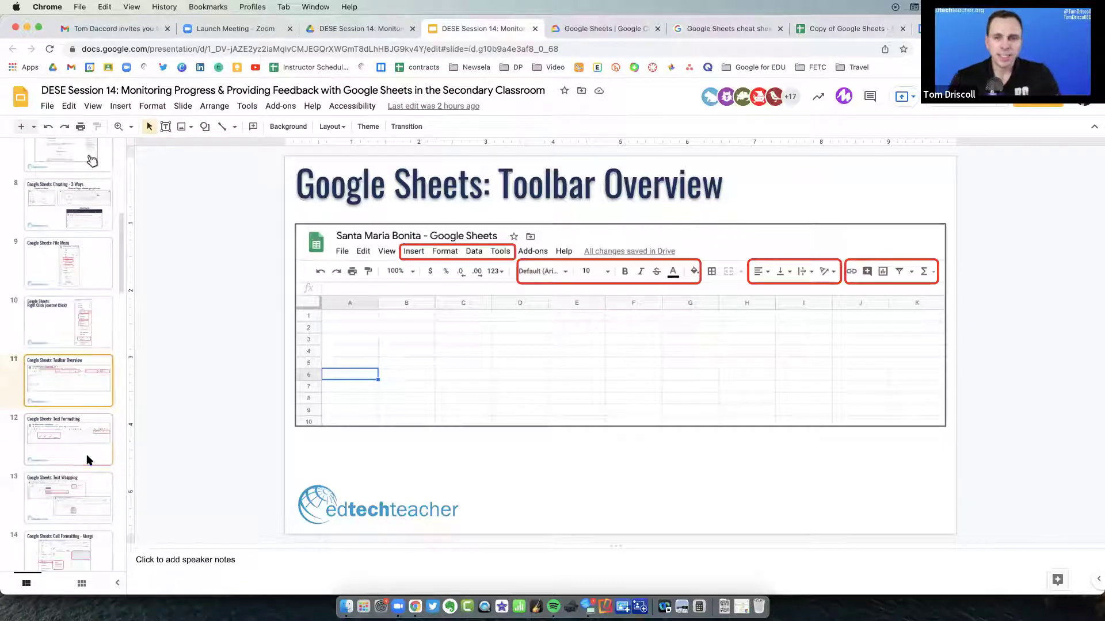
left_click(86, 457)
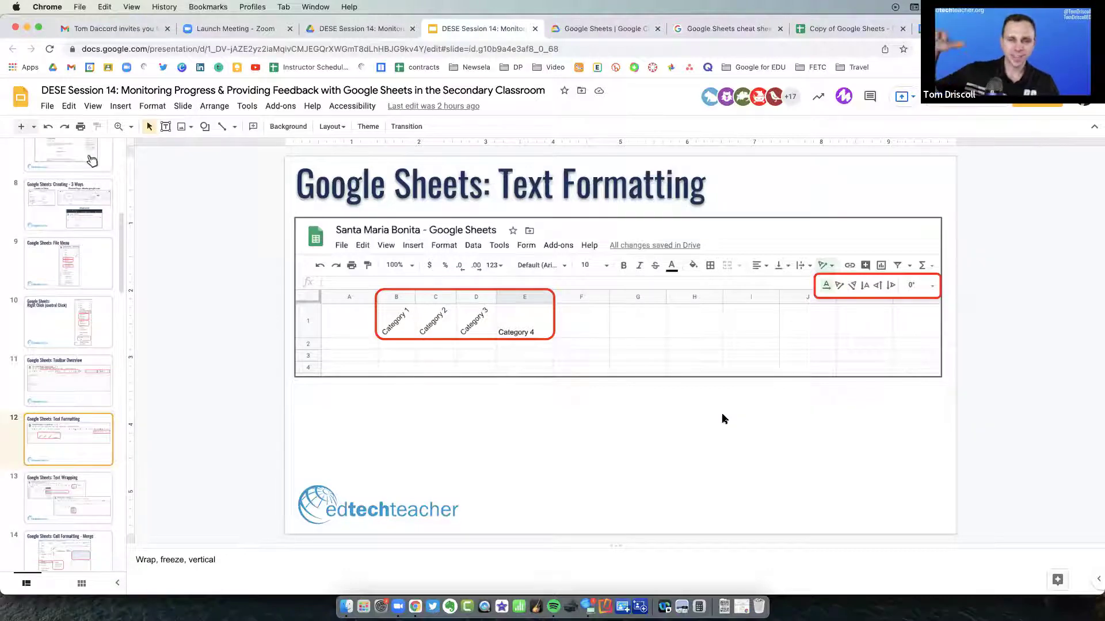
left_click(407, 324)
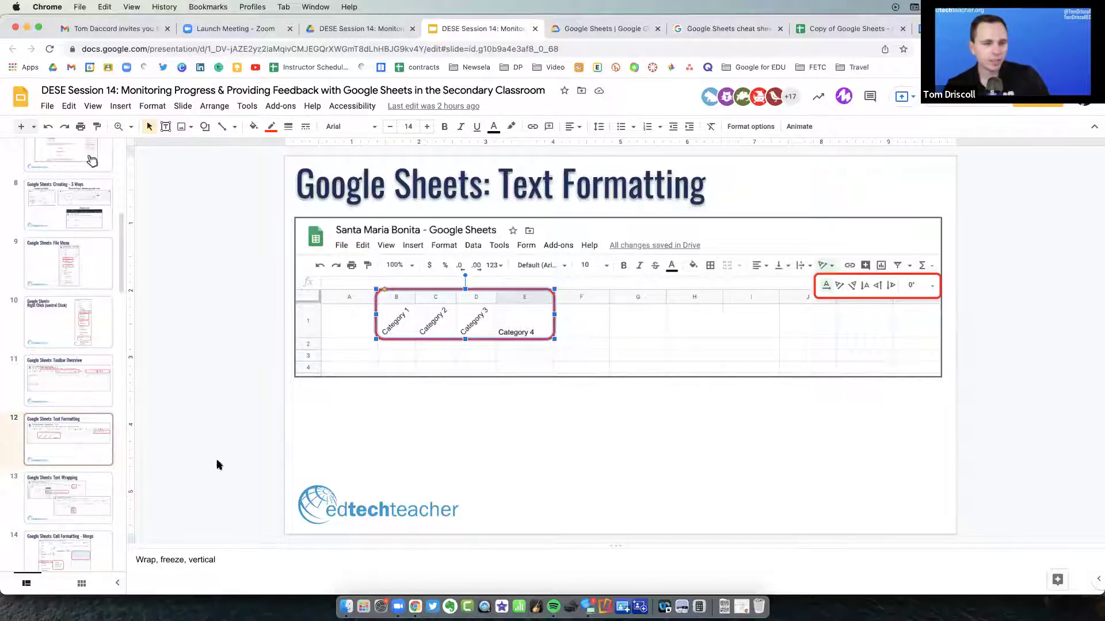
left_click(79, 493)
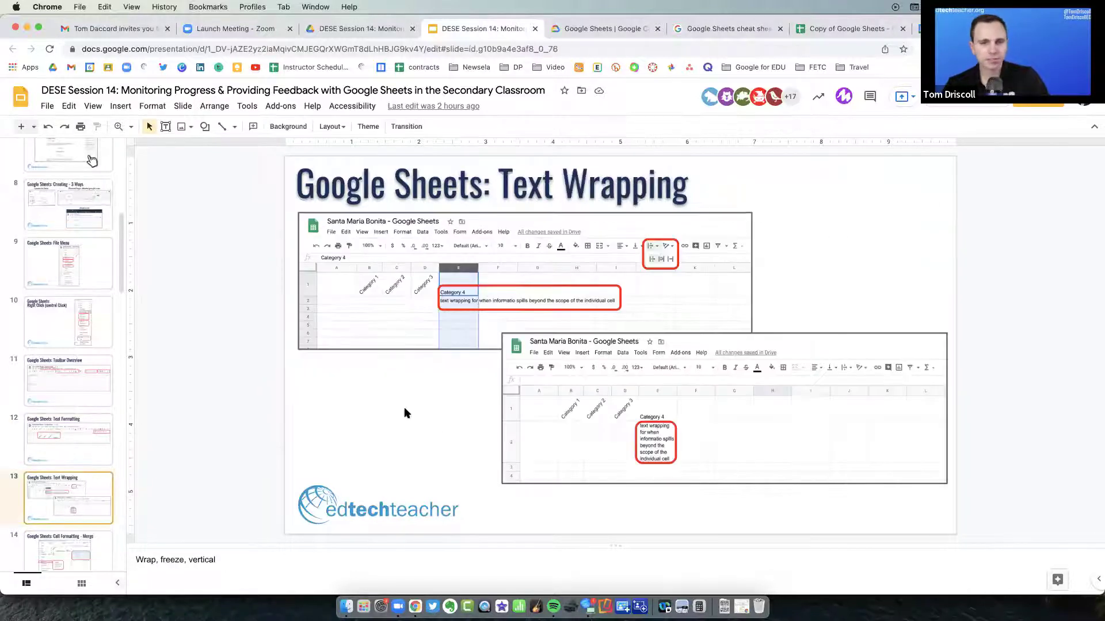
left_click(461, 323)
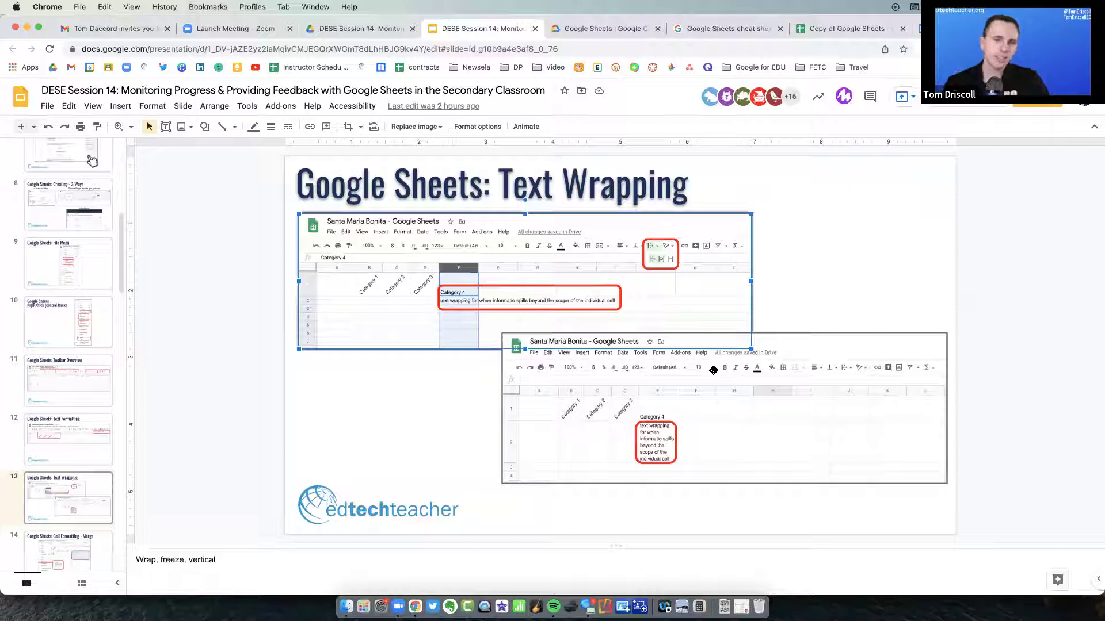
Show the Cell Formatting slides on Merge and on Link to Range
scroll(69, 518, "down", 1)
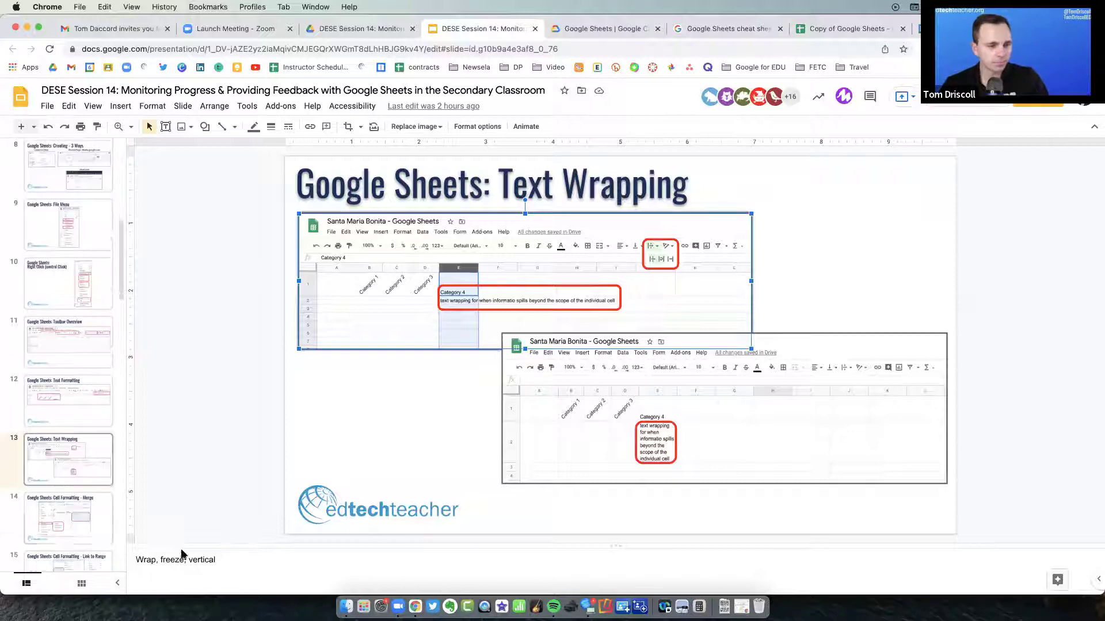
left_click(92, 532)
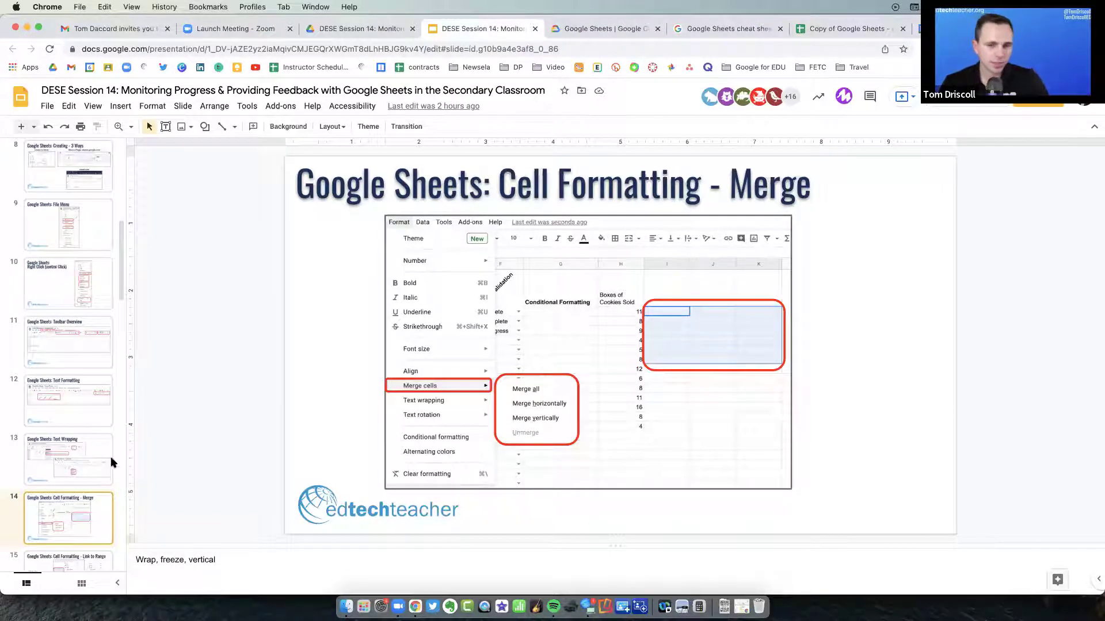
scroll(63, 460, "down", 2)
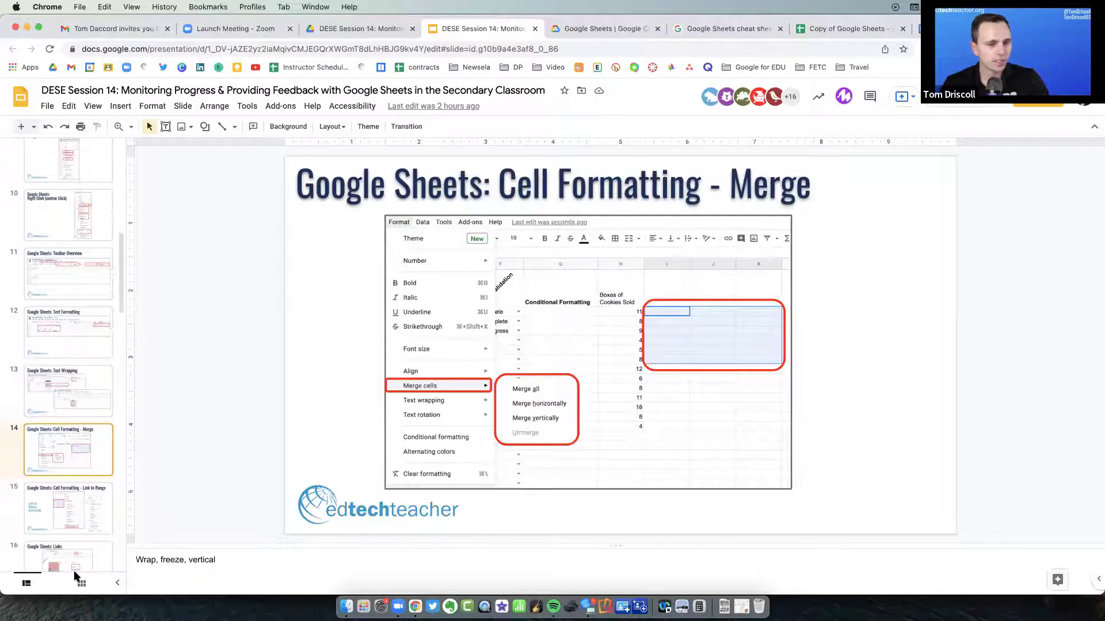
left_click(73, 499)
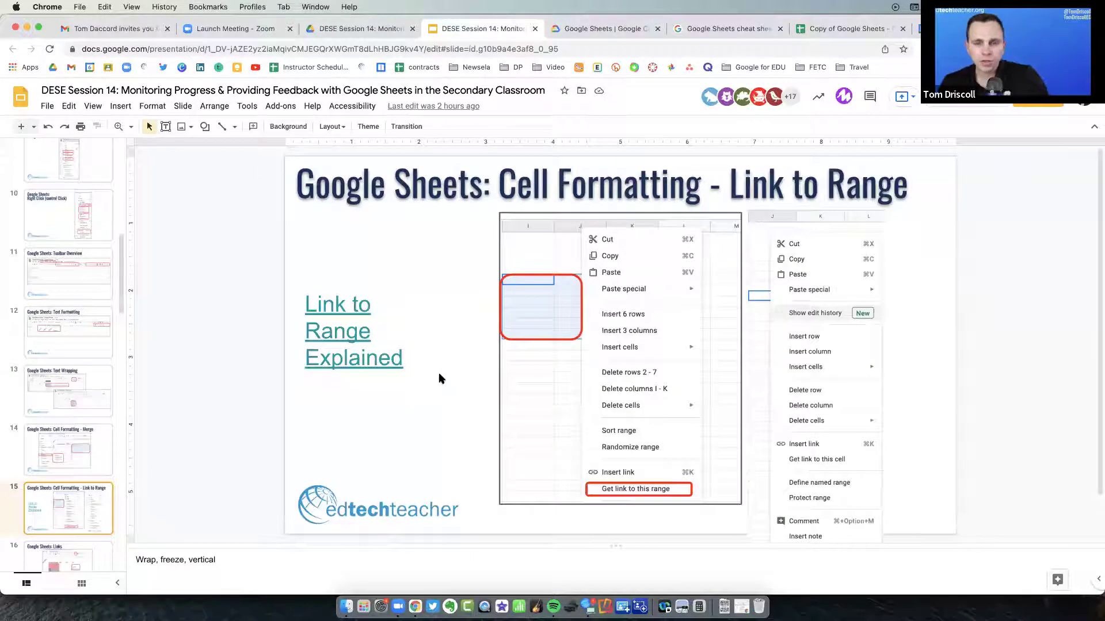
Open the article behind the Link to Range Explained link and read how to link to cell ranges
left_click(361, 360)
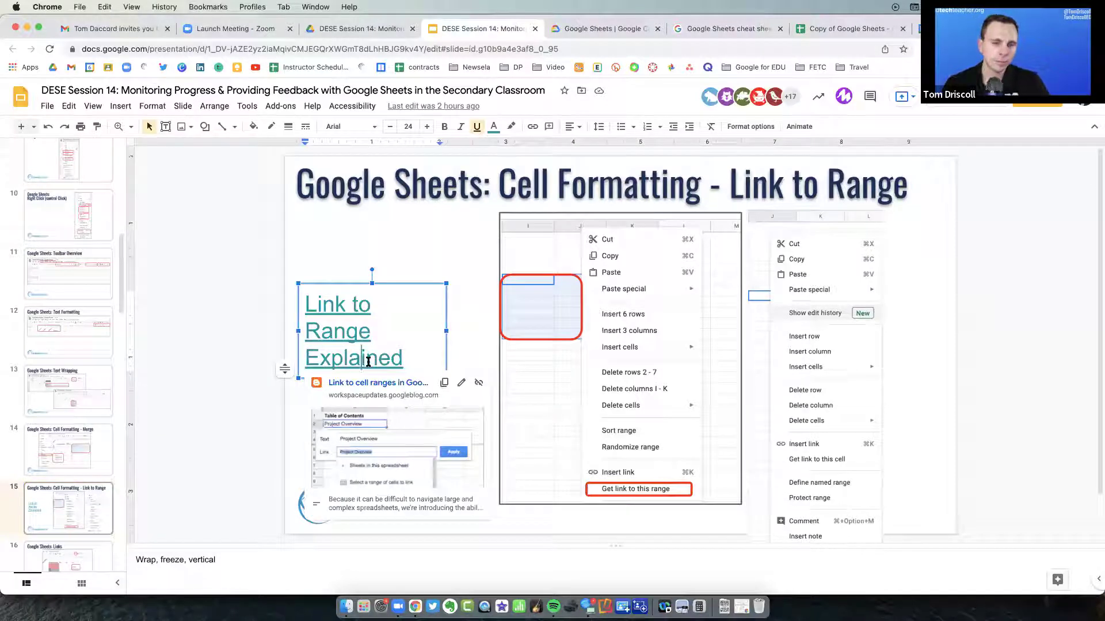
left_click(382, 385)
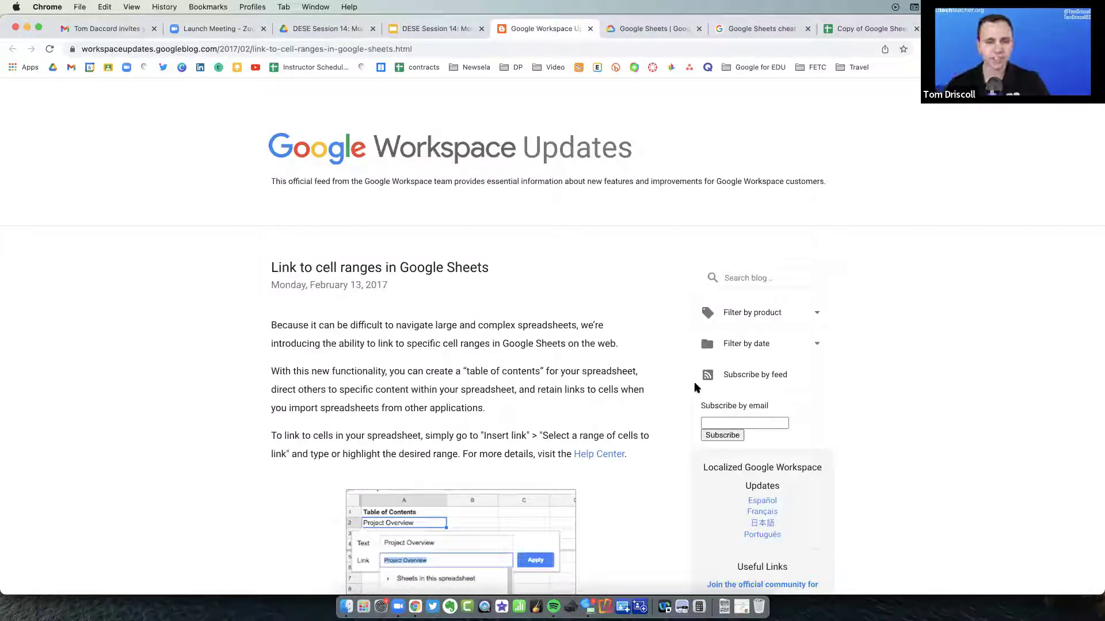
scroll(604, 403, "down", 2)
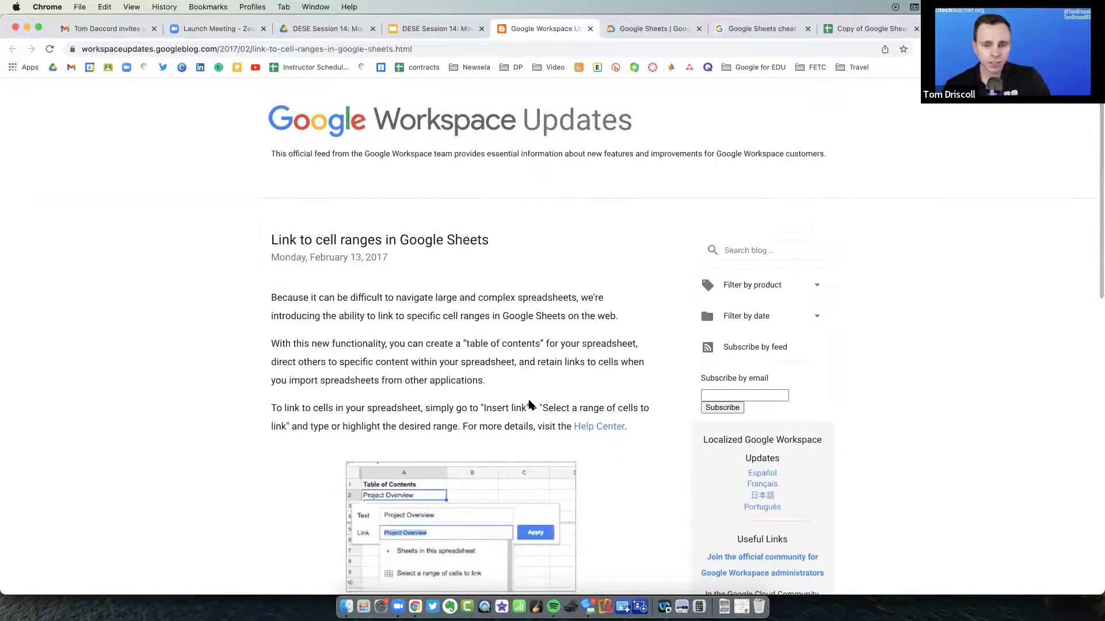
scroll(599, 406, "down", 3)
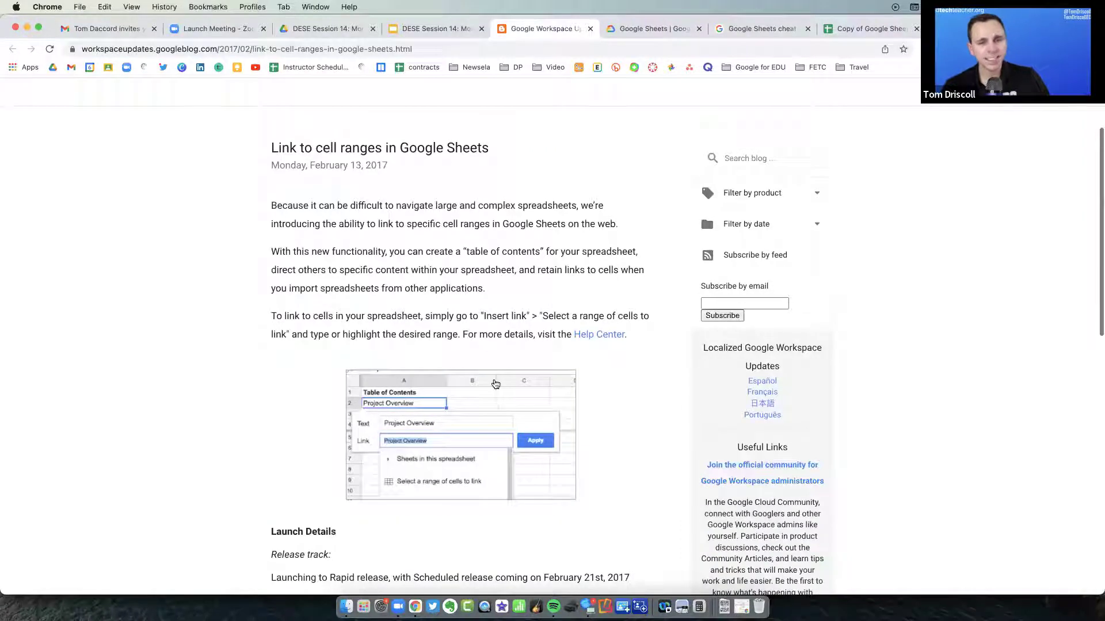
scroll(536, 423, "down", 2)
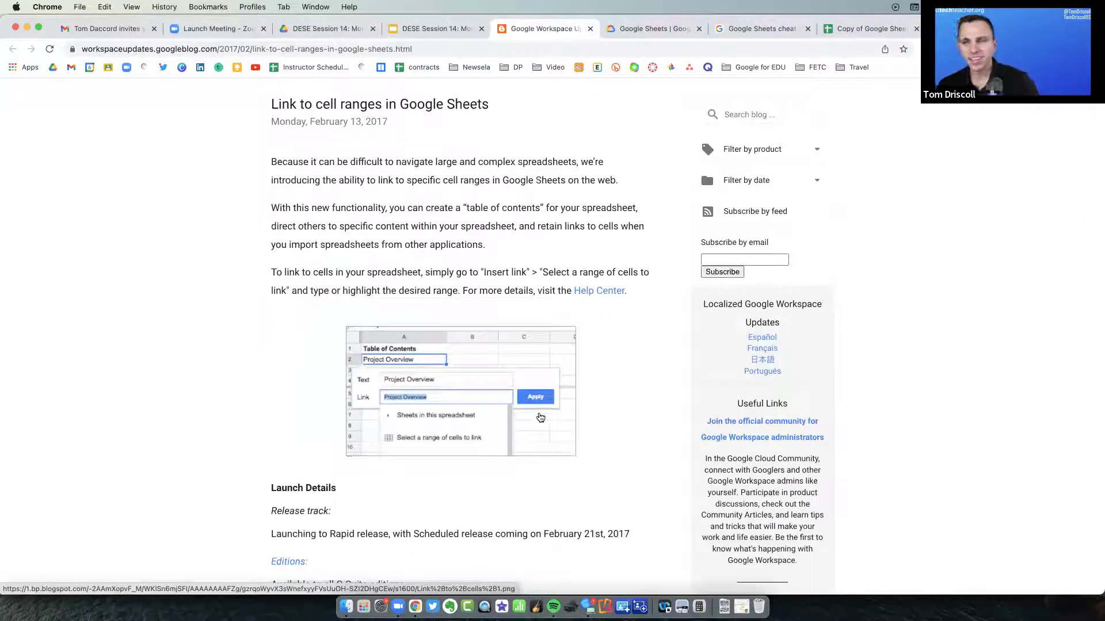
scroll(599, 407, "down", 3)
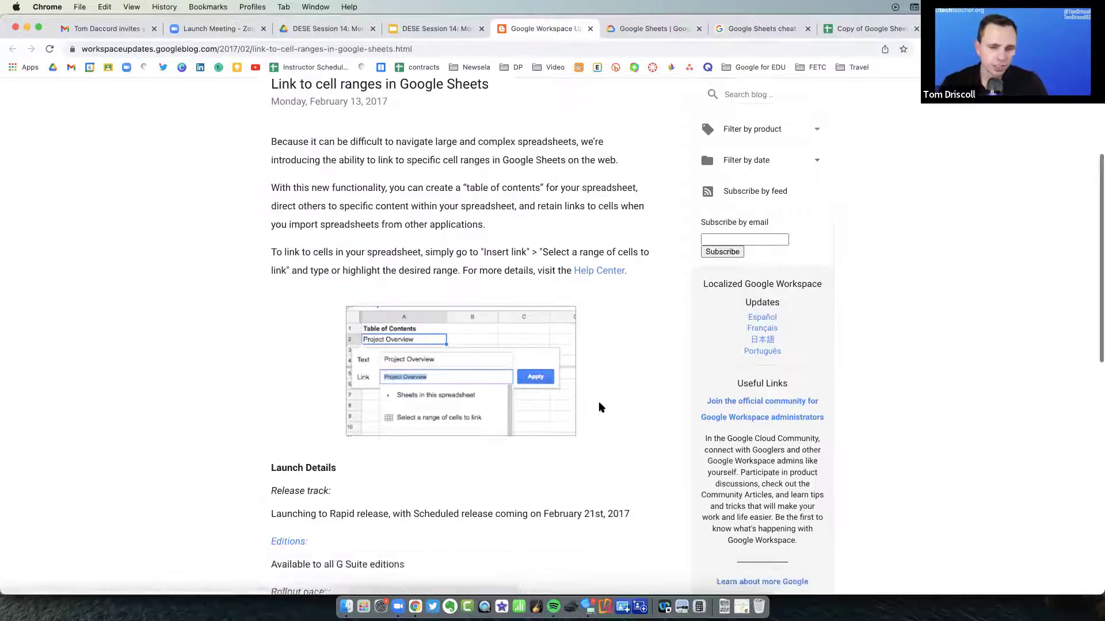
Skim the rest of the article on linking to cell ranges, and return to the Link to Range slide
scroll(618, 426, "down", 10)
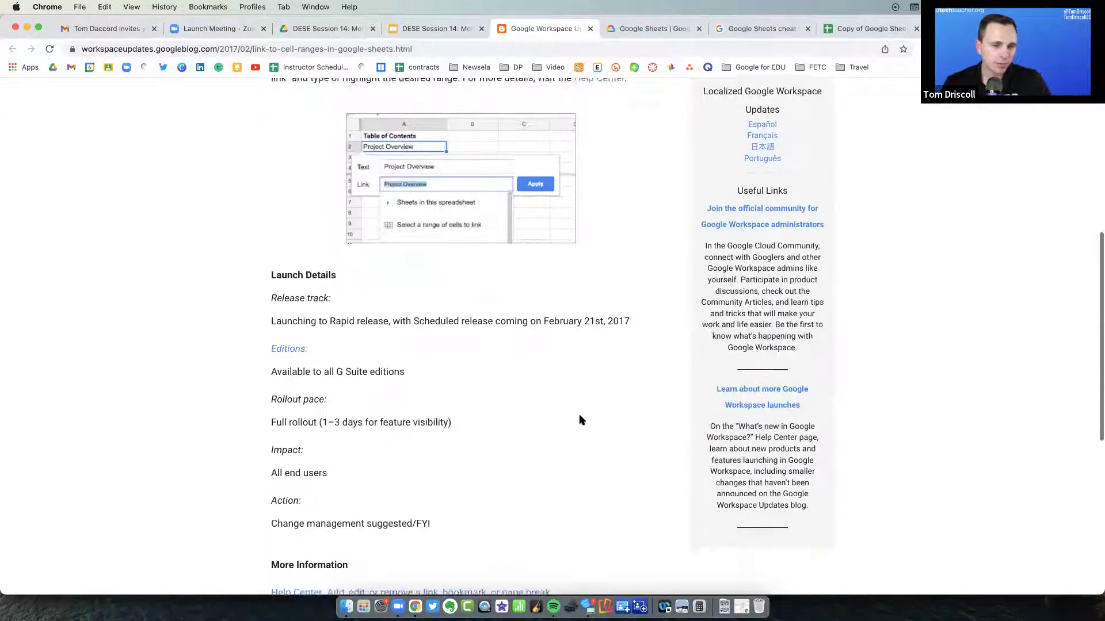
scroll(618, 329, "up", 10)
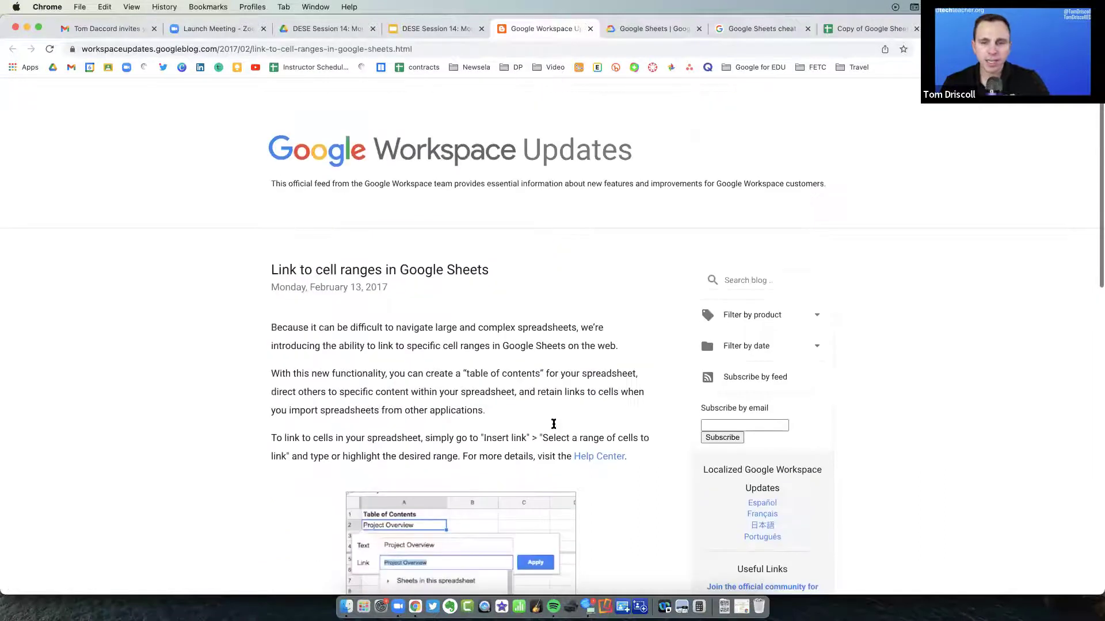
key("ctrl+shift+Tab")
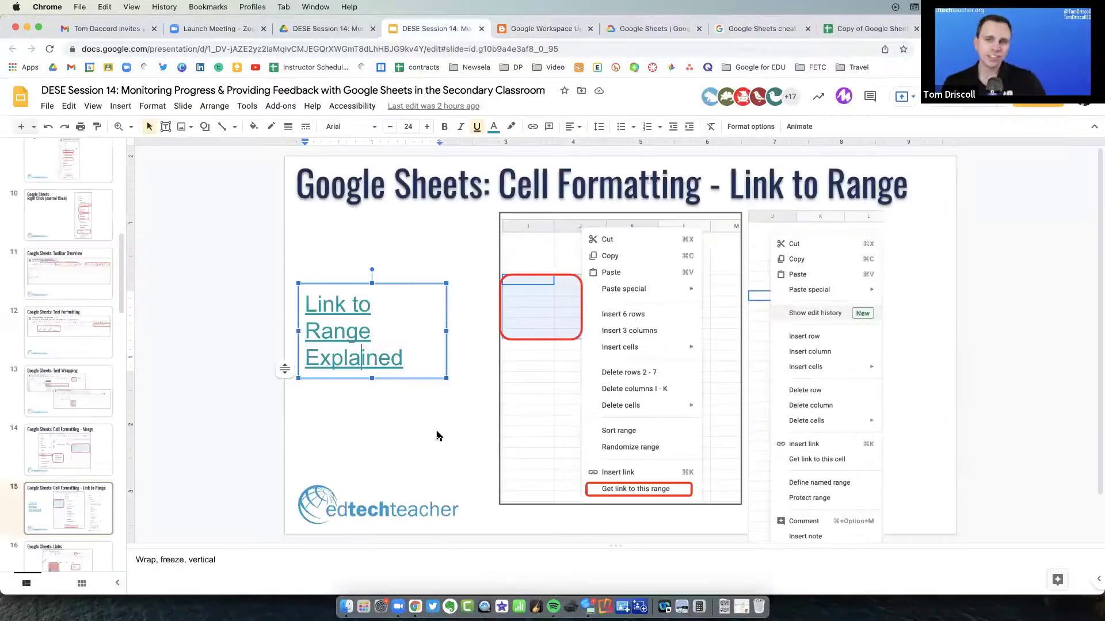
left_click(407, 436)
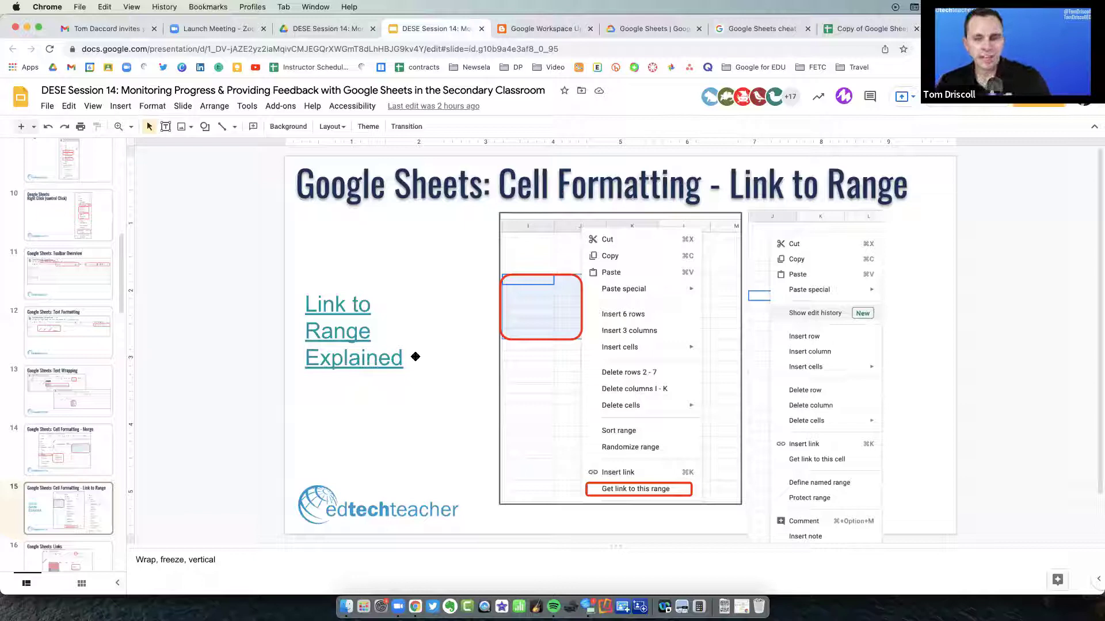
Show the Google Sheets: Links slide and the Data Validation slide in the presentation
scroll(333, 403, "down", 1)
scroll(58, 469, "down", 2)
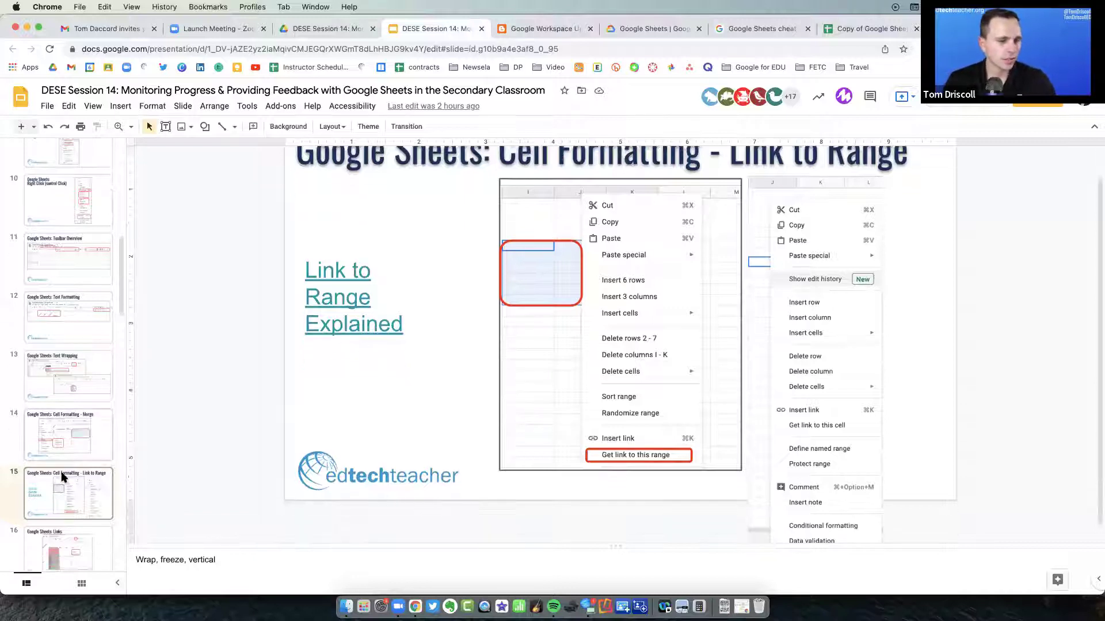
scroll(58, 469, "down", 5)
left_click(90, 374)
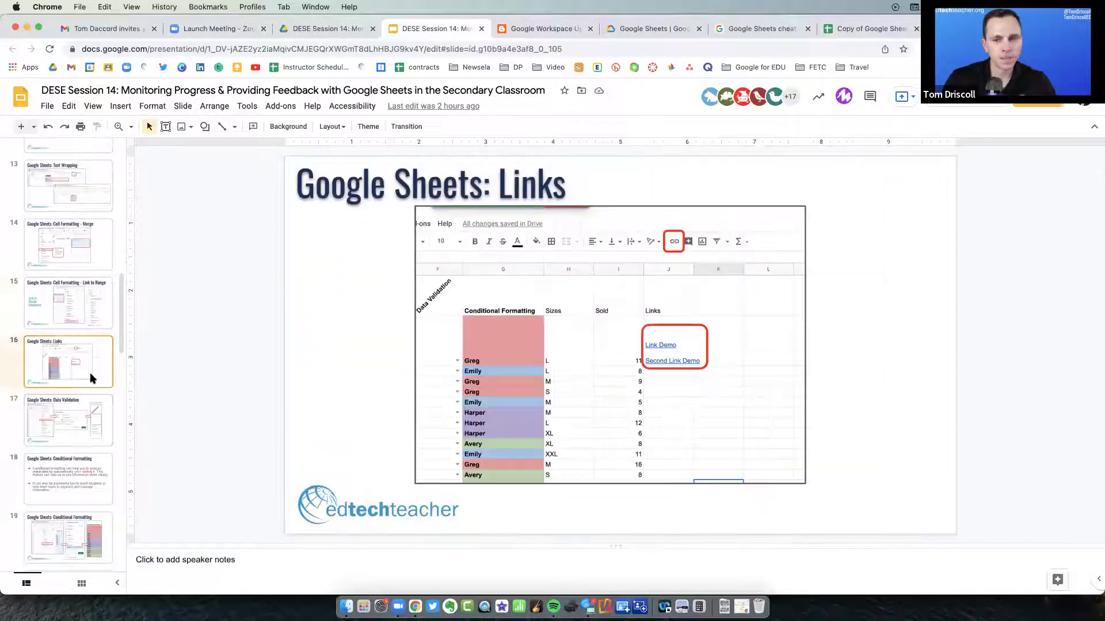
scroll(46, 382, "down", 1)
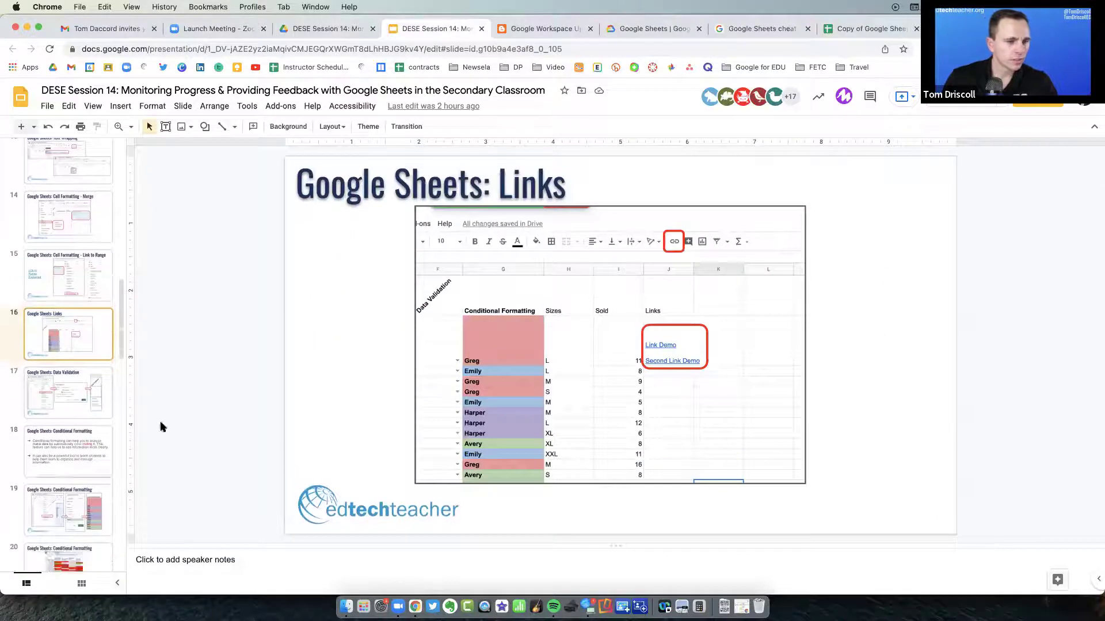
left_click(56, 397)
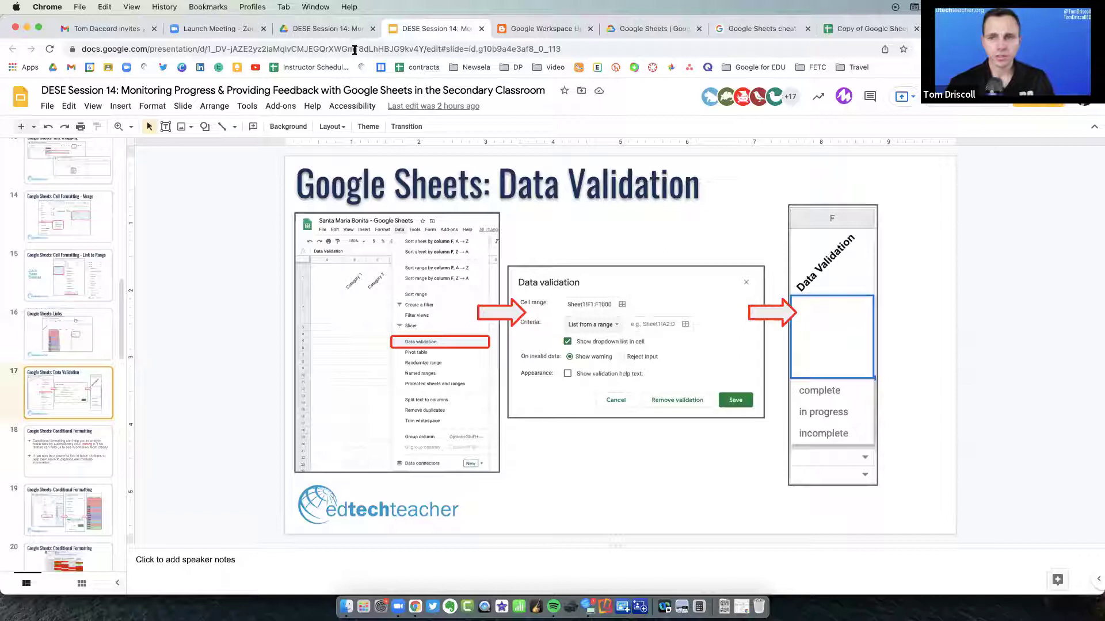
Switch to the Data Analysis Activity spreadsheet and open the data validation settings for cell D2 on the Combined Data sheet
left_click(861, 30)
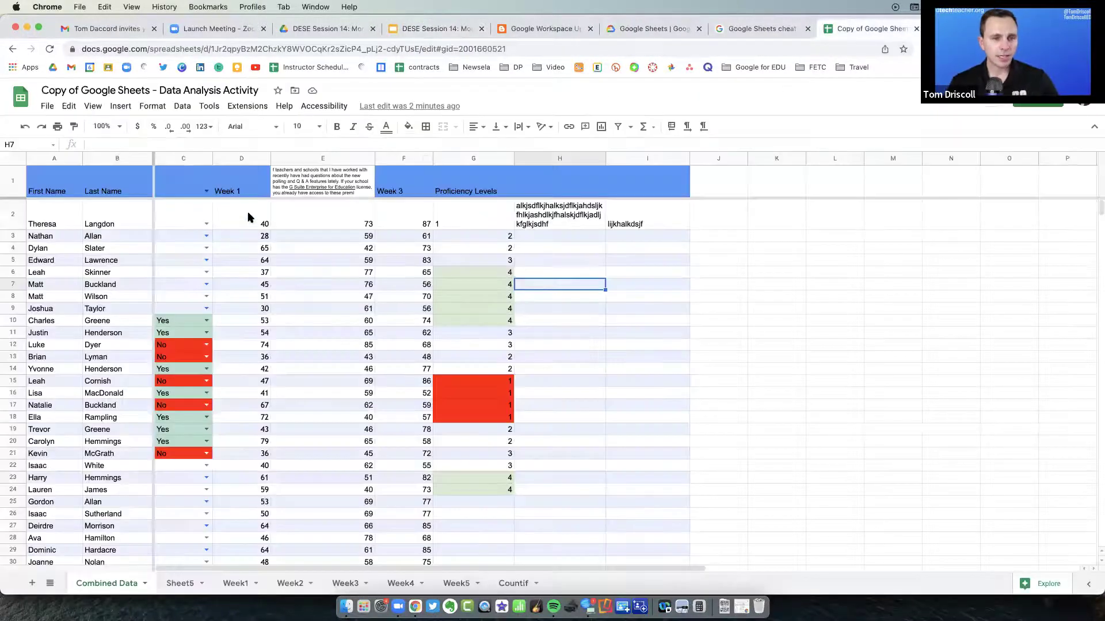
left_click(241, 220)
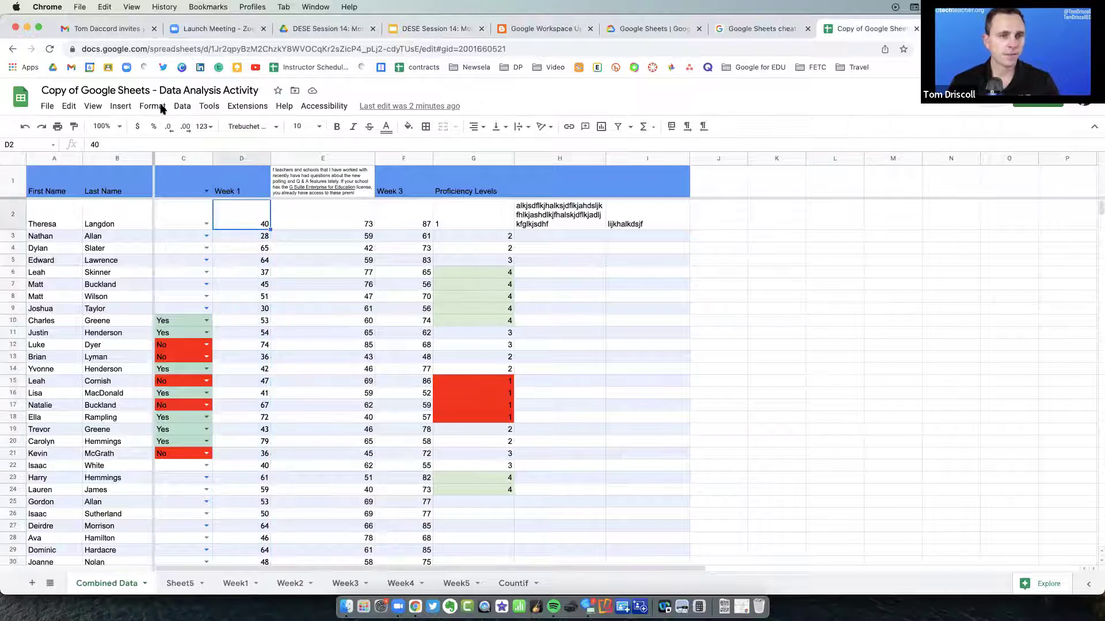
left_click(184, 107)
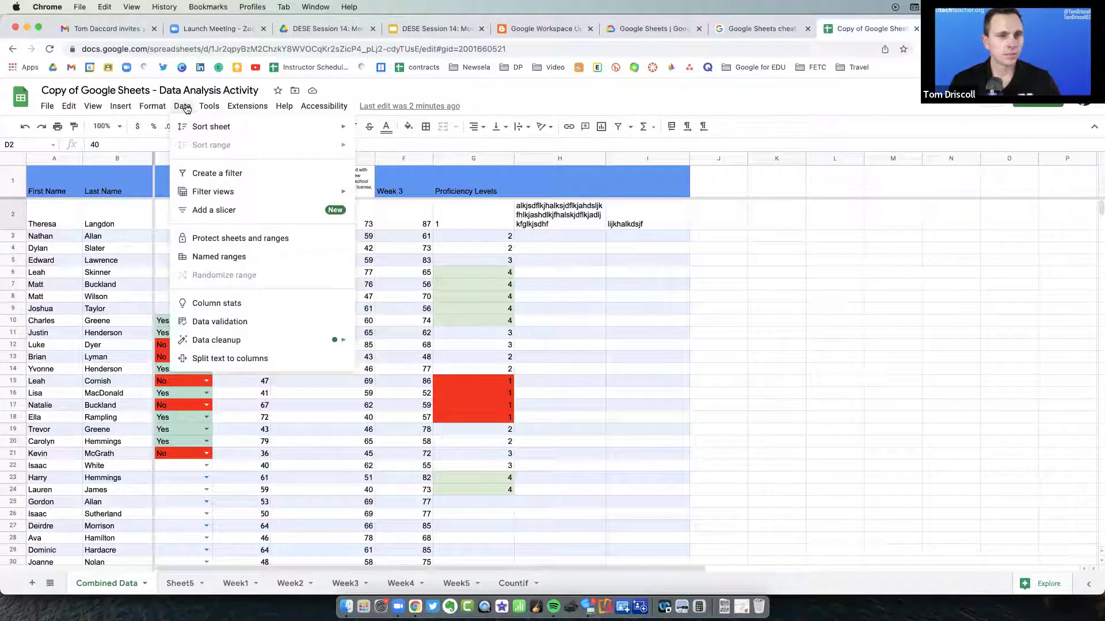
left_click(429, 28)
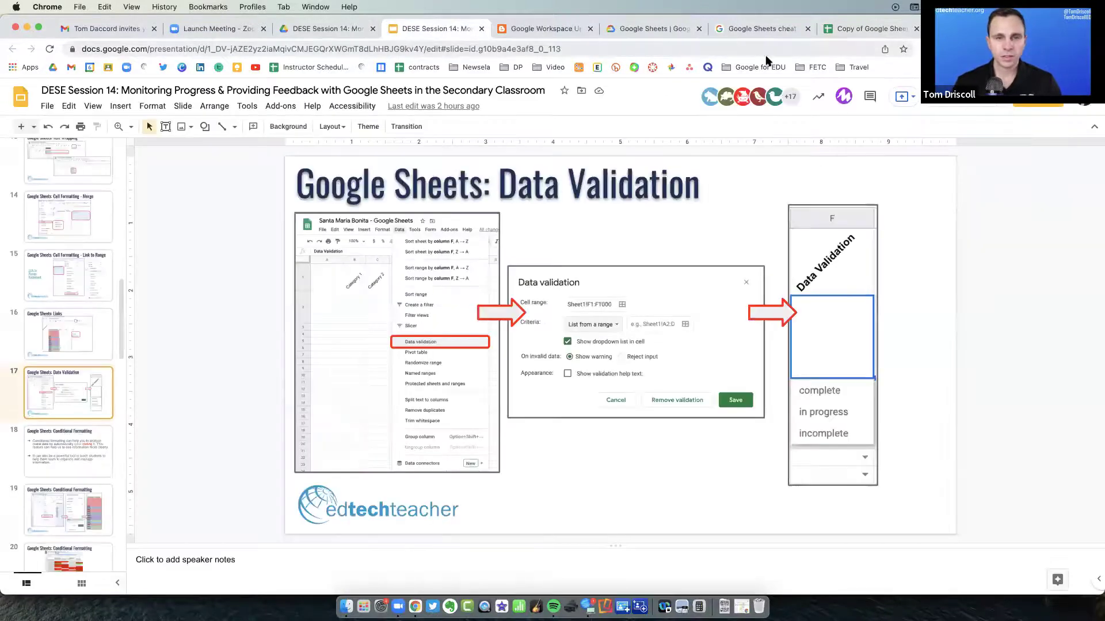
left_click(872, 30)
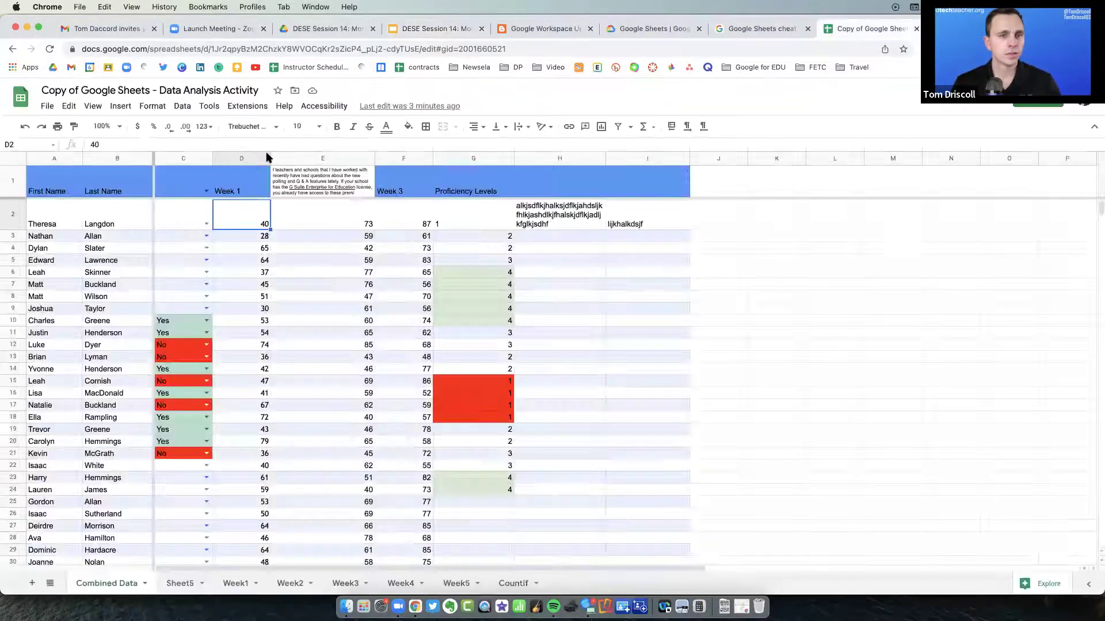
left_click(179, 108)
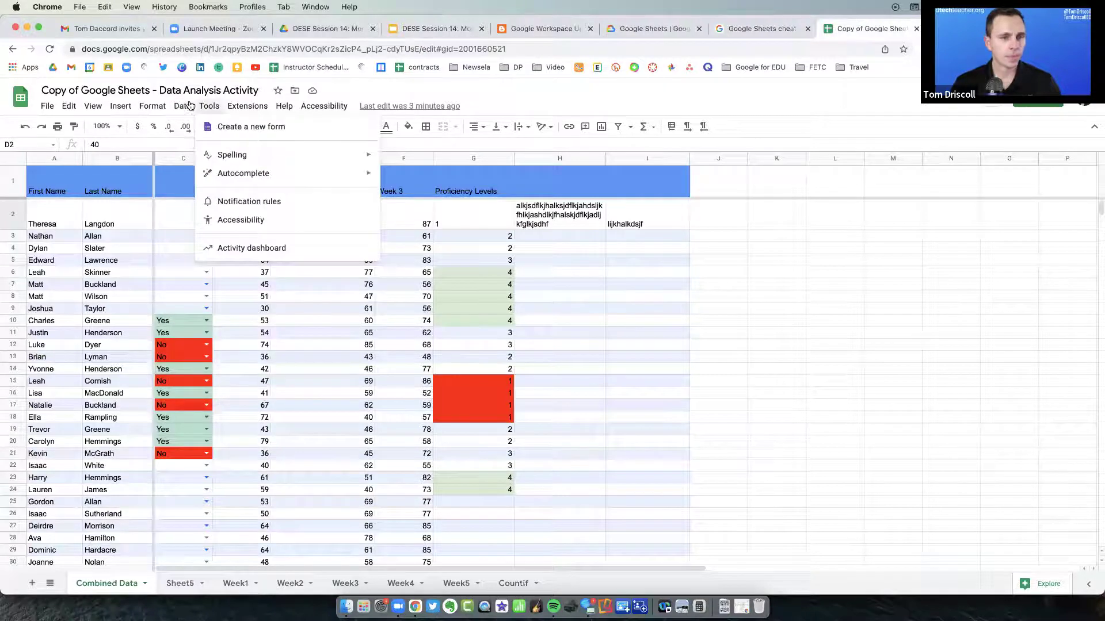
left_click(186, 105)
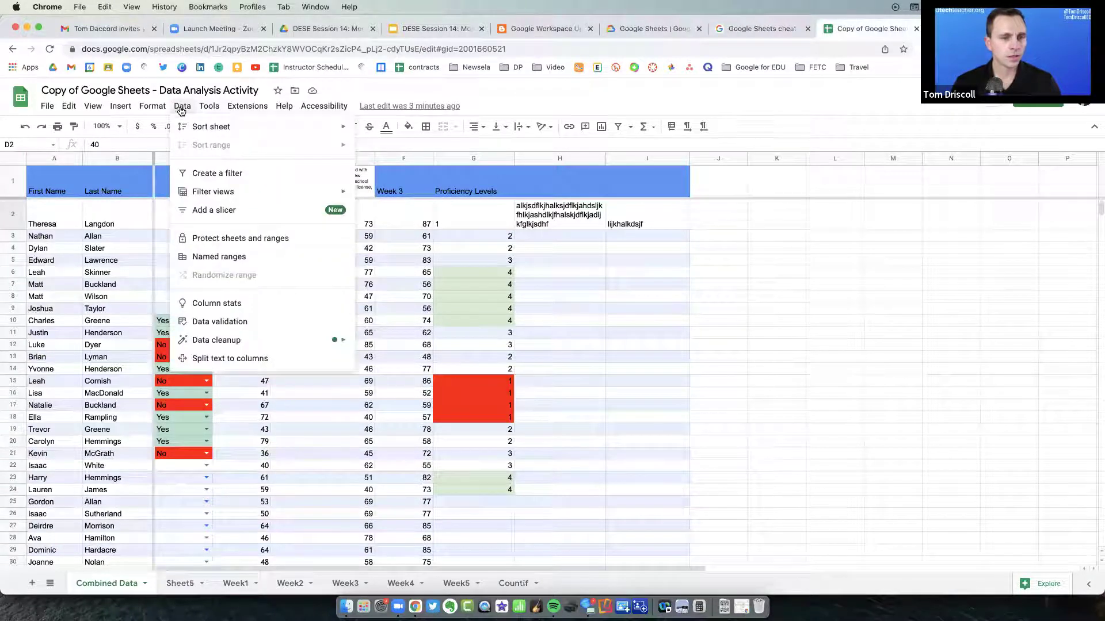
left_click(244, 322)
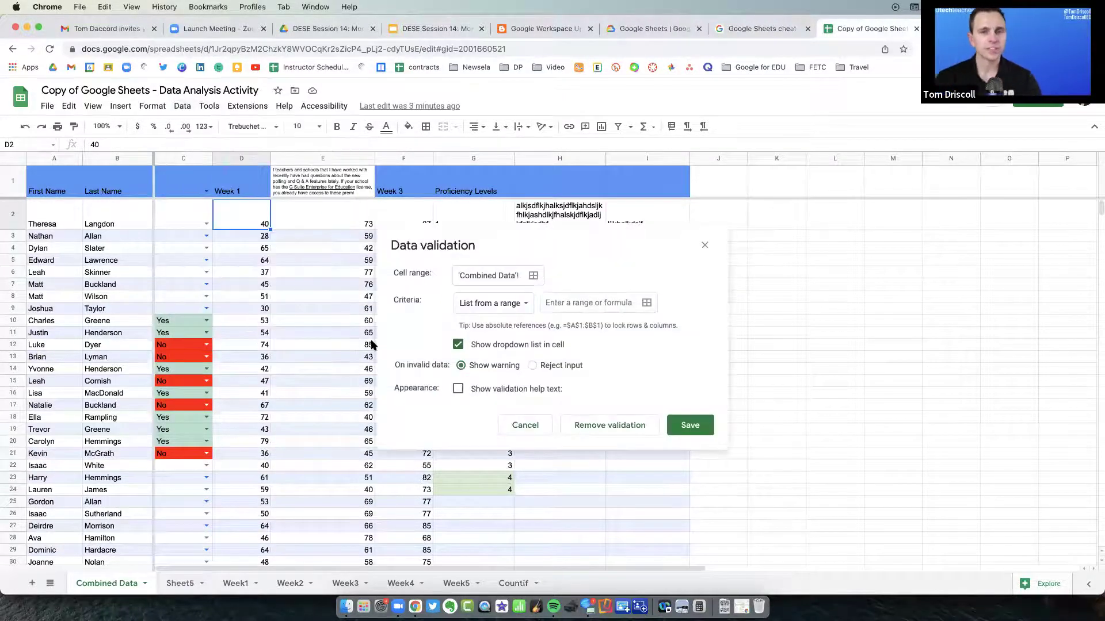
Review the data validation criteria types, dropdown list and help text options for cell D2, and close the settings without saving
left_click(517, 307)
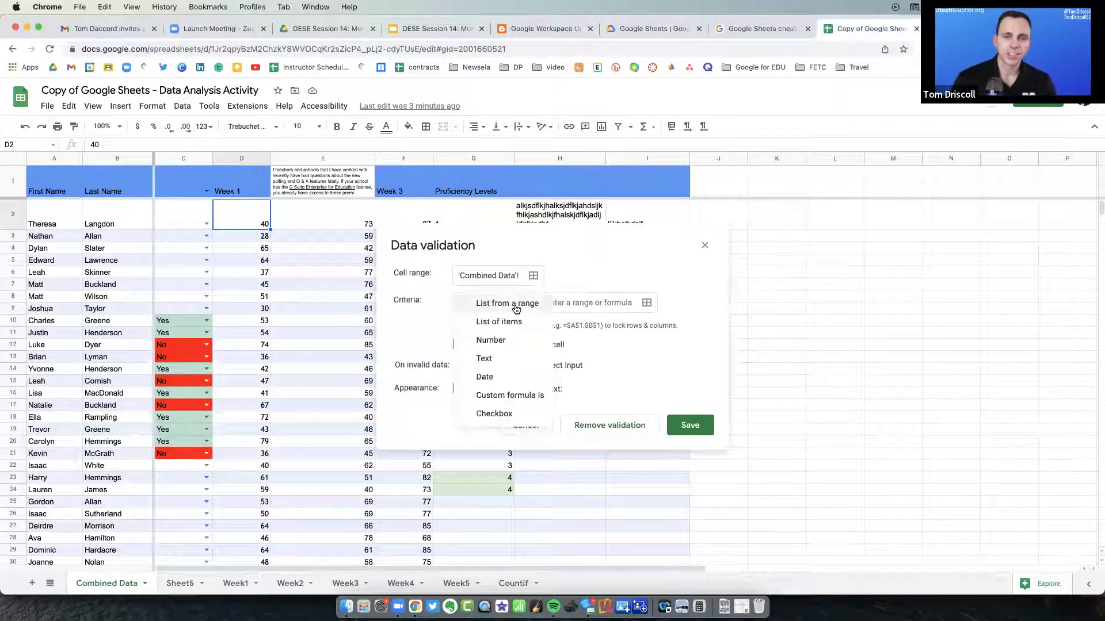
left_click(567, 364)
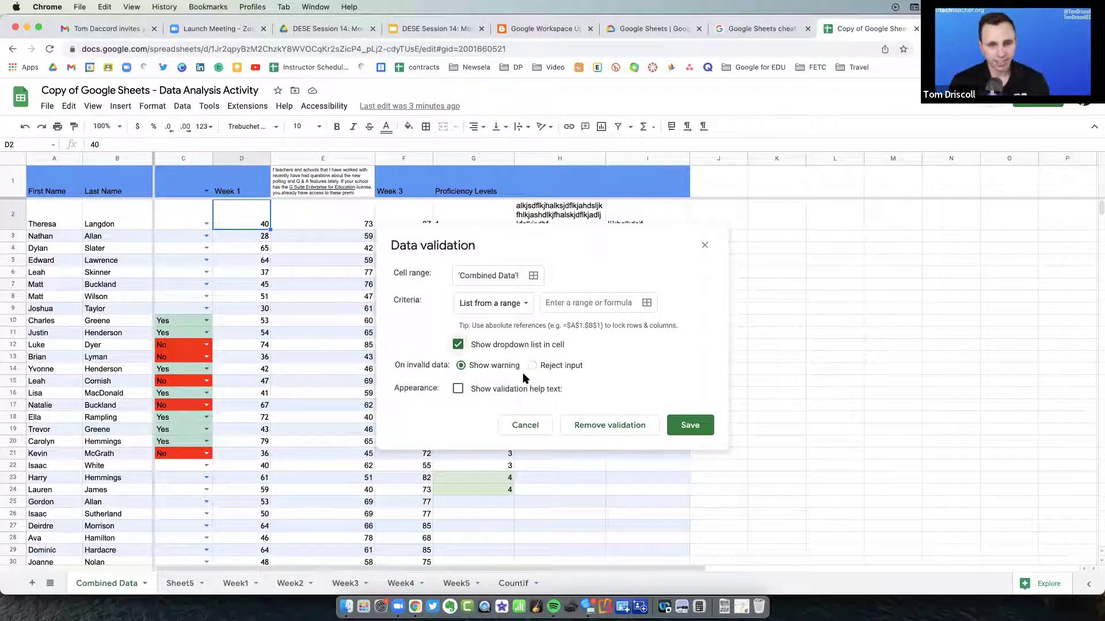
left_click(459, 390)
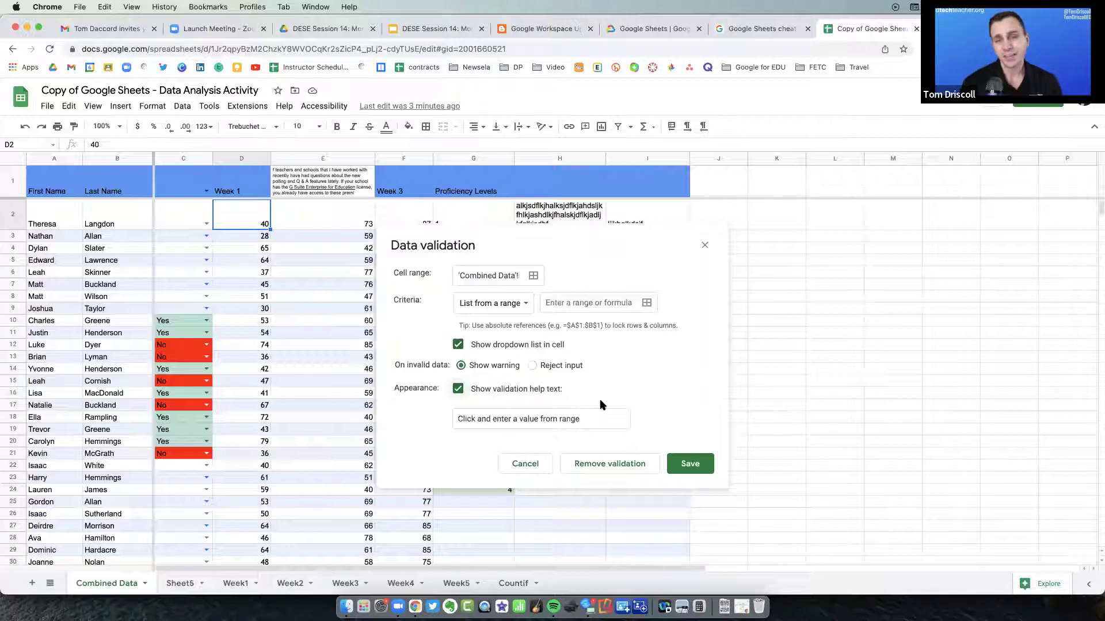
left_click(500, 304)
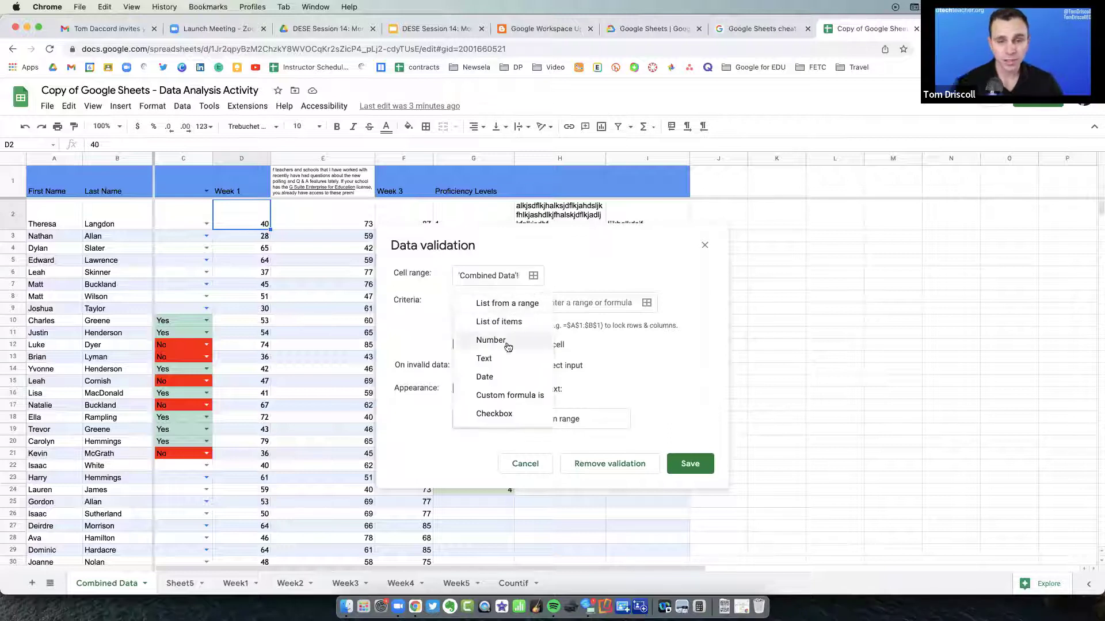
left_click(668, 349)
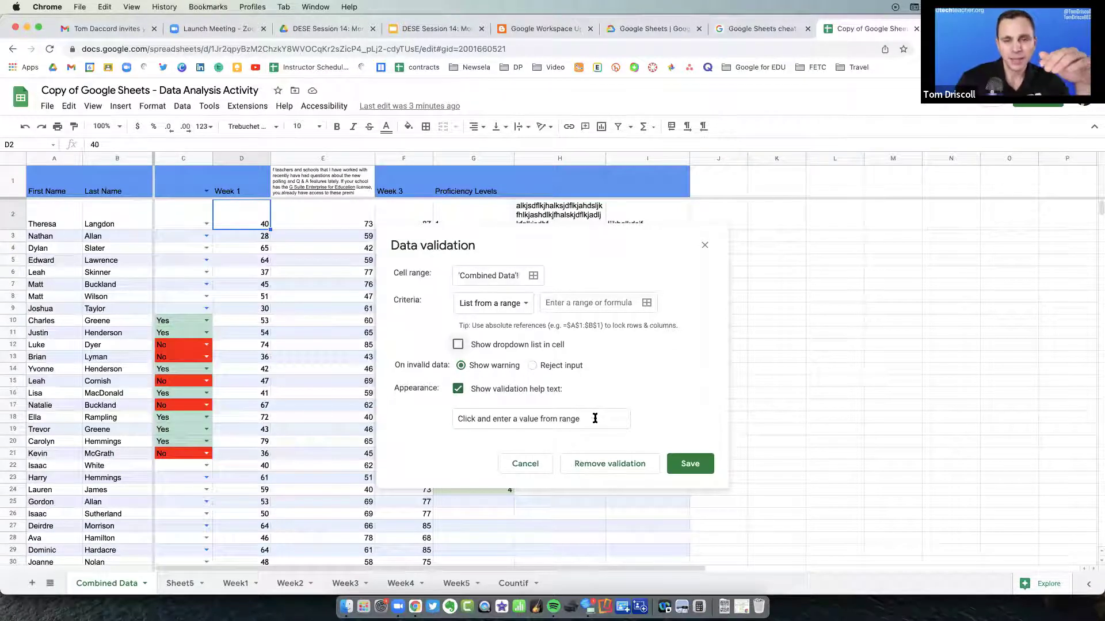
left_click(631, 390)
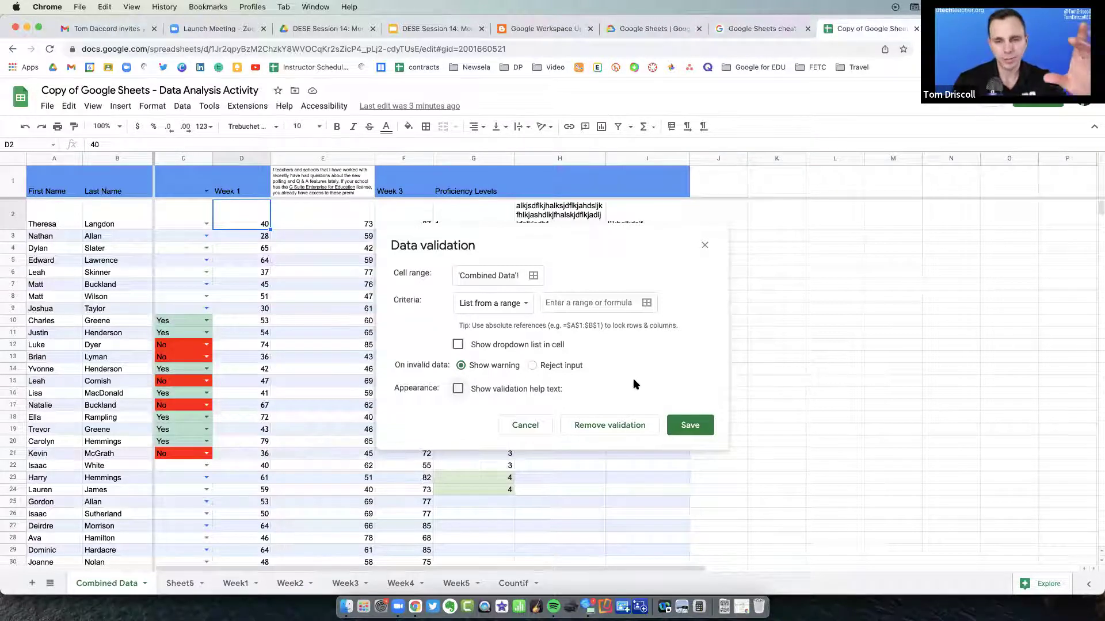
left_click(705, 245)
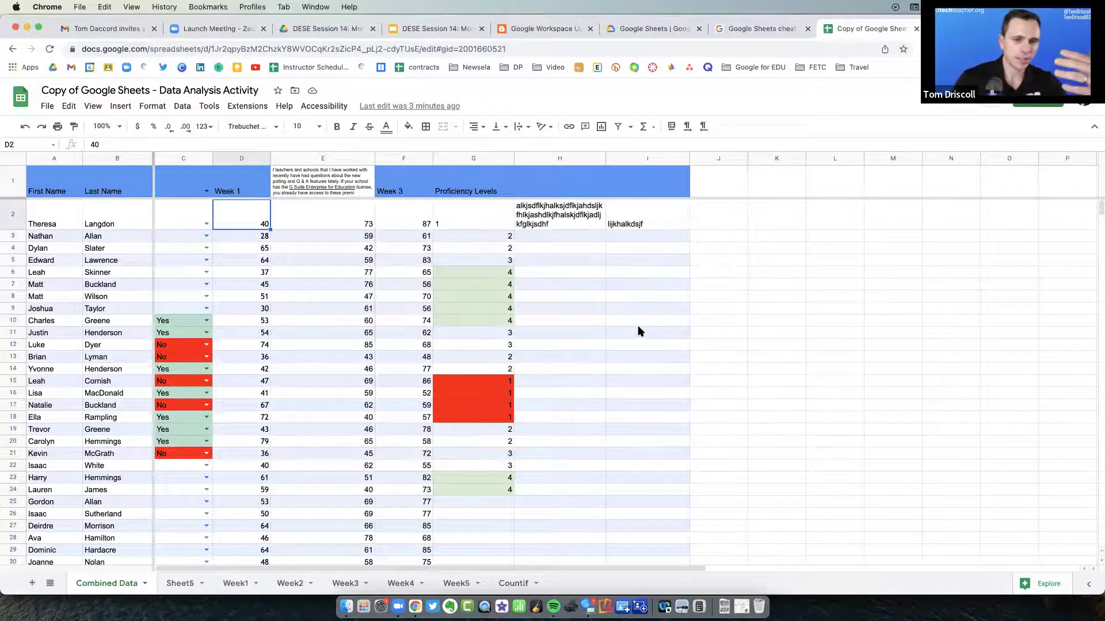
Switch back to the DESE Session 14 presentation and show the two slides introducing Conditional Formatting
left_click(438, 29)
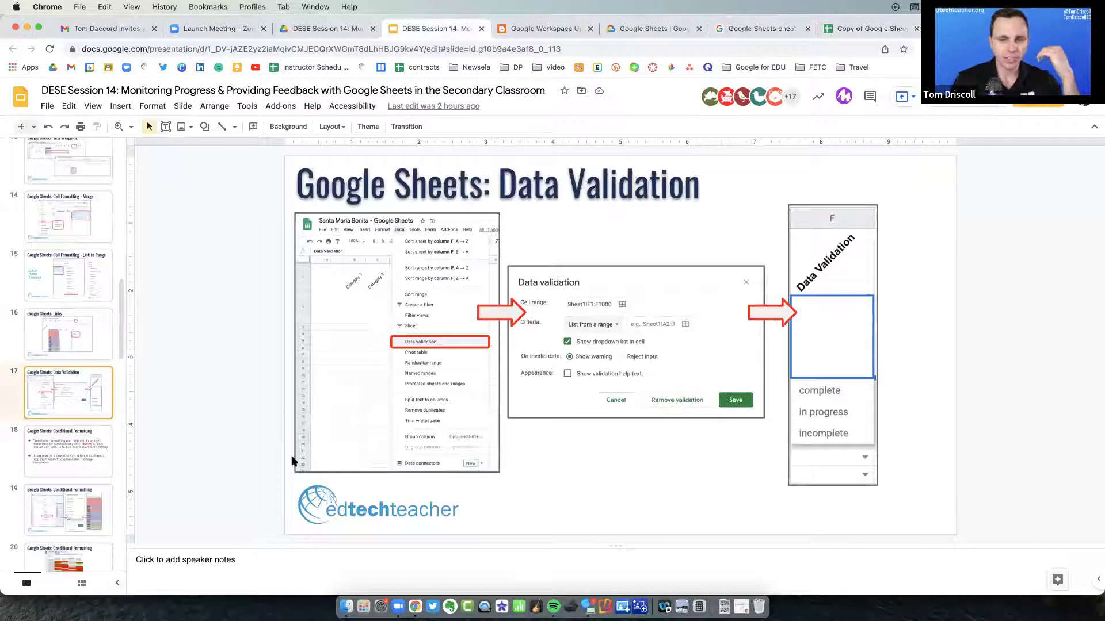
left_click(62, 449)
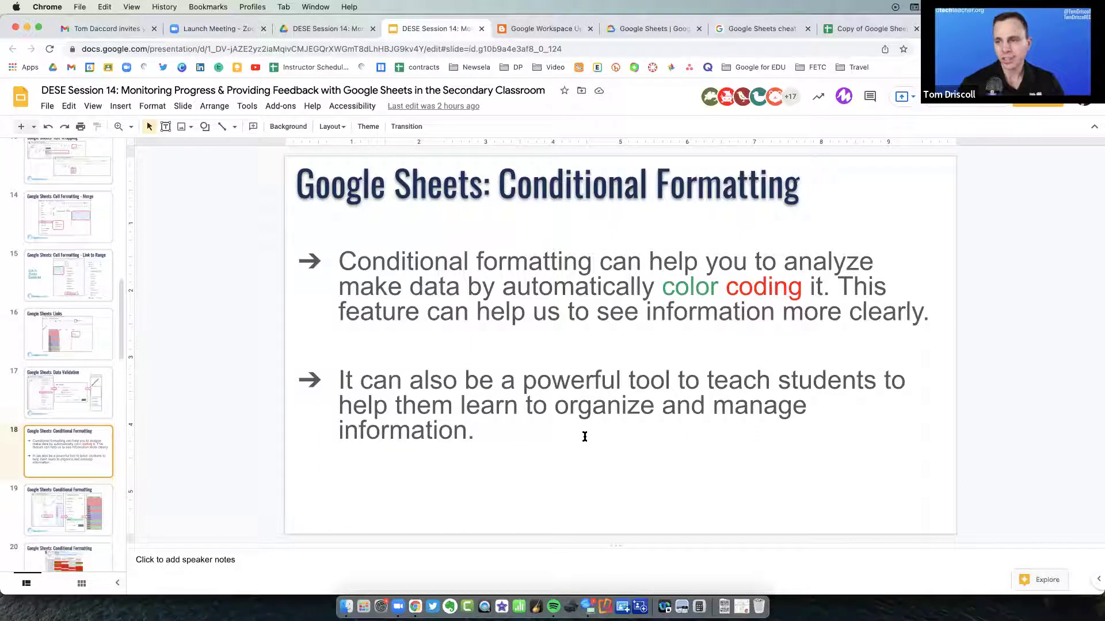
key("Down")
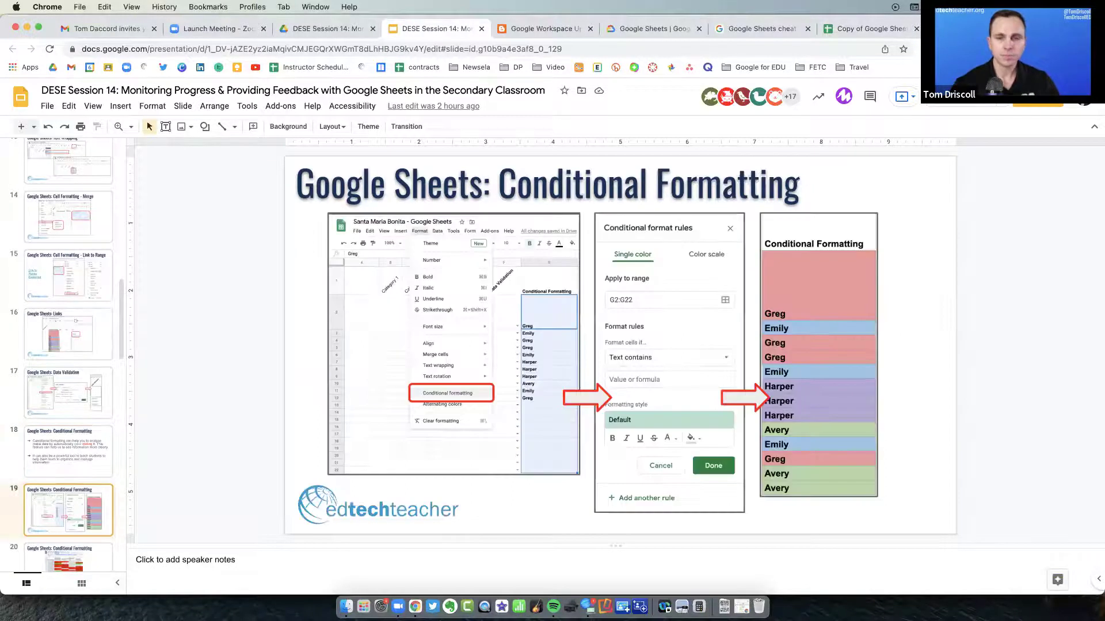
In the Data Analysis Activity spreadsheet, choose Yes for cells C9 and C8 and No for cell C22
left_click(841, 30)
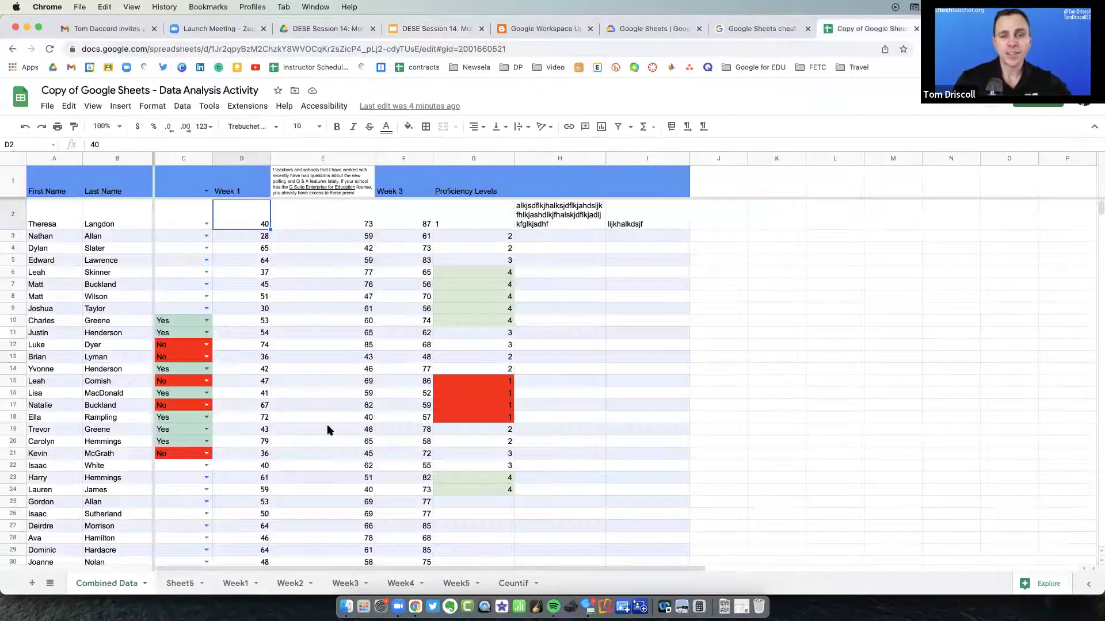
left_click(196, 319)
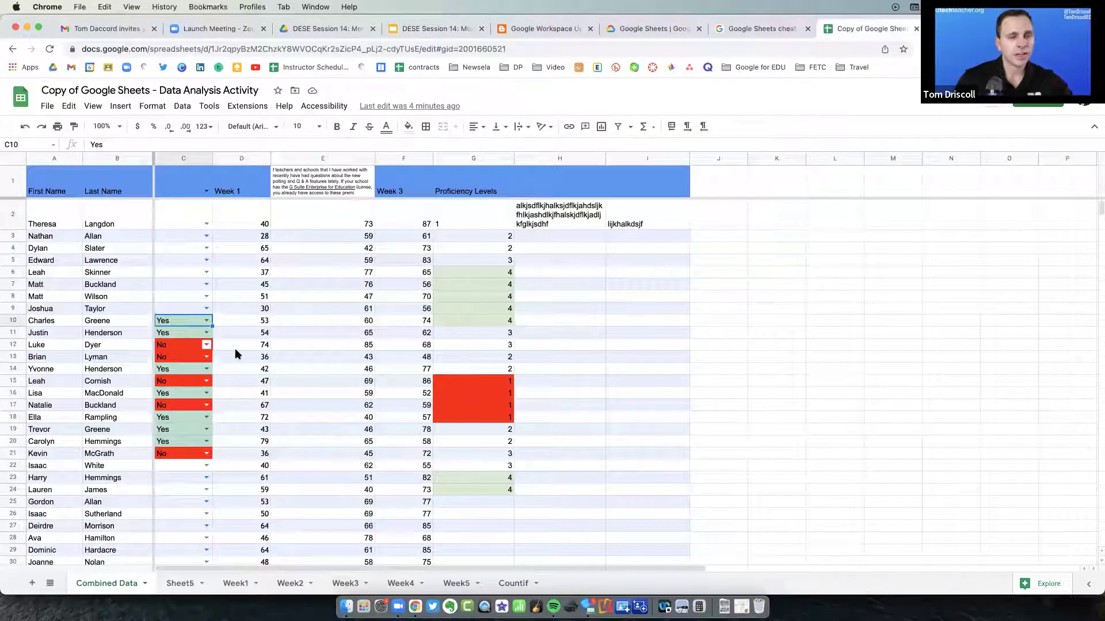
left_click(206, 308)
left_click(192, 319)
left_click(205, 296)
left_click(195, 313)
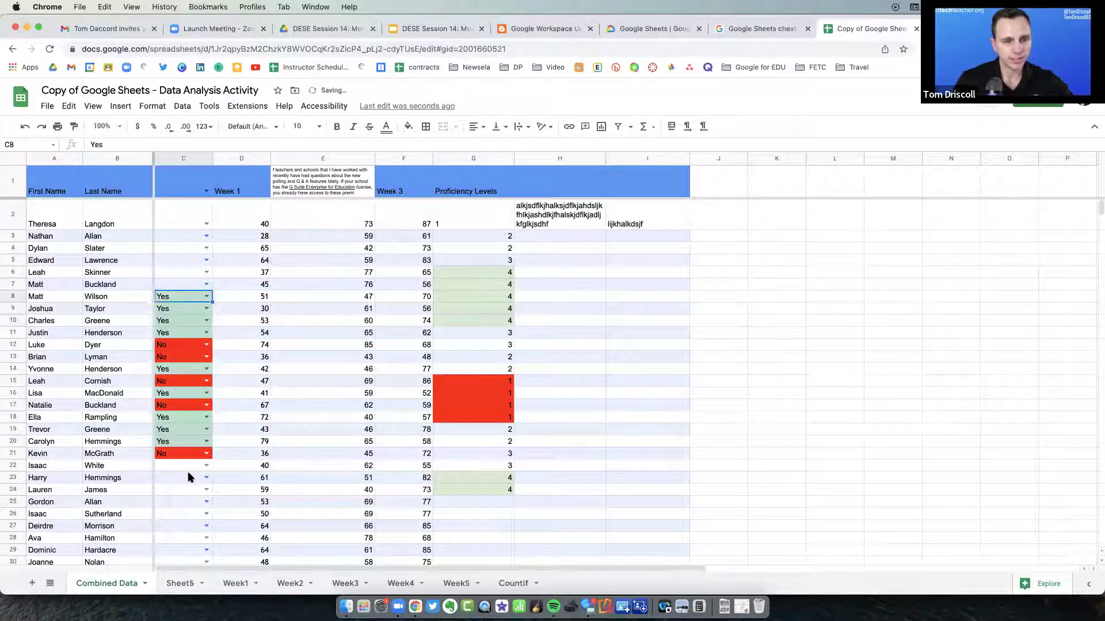
left_click(205, 466)
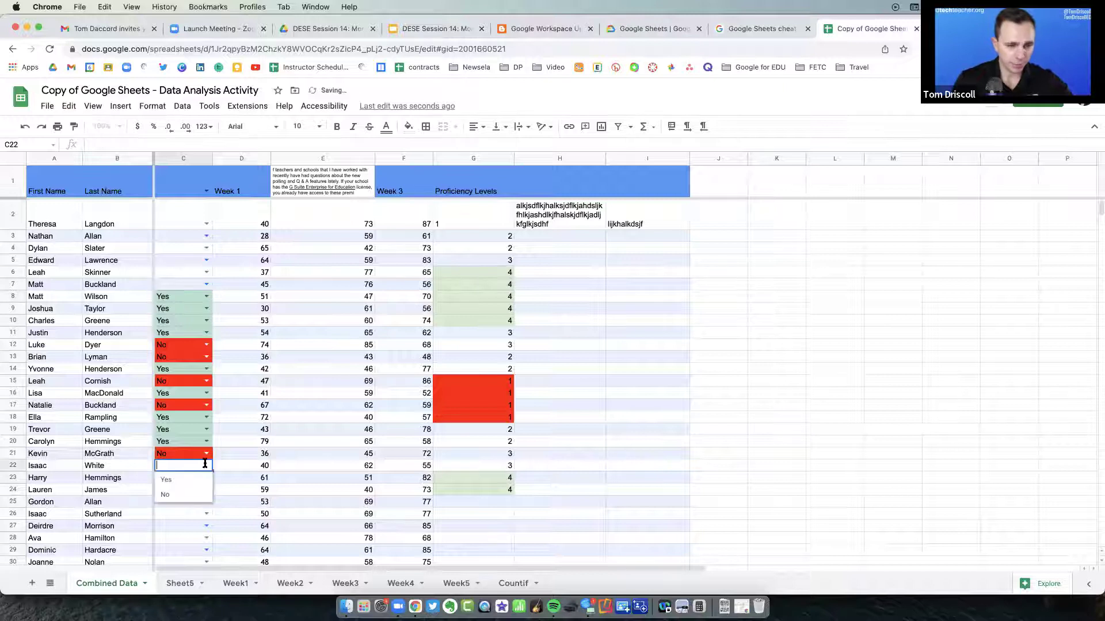
left_click(185, 490)
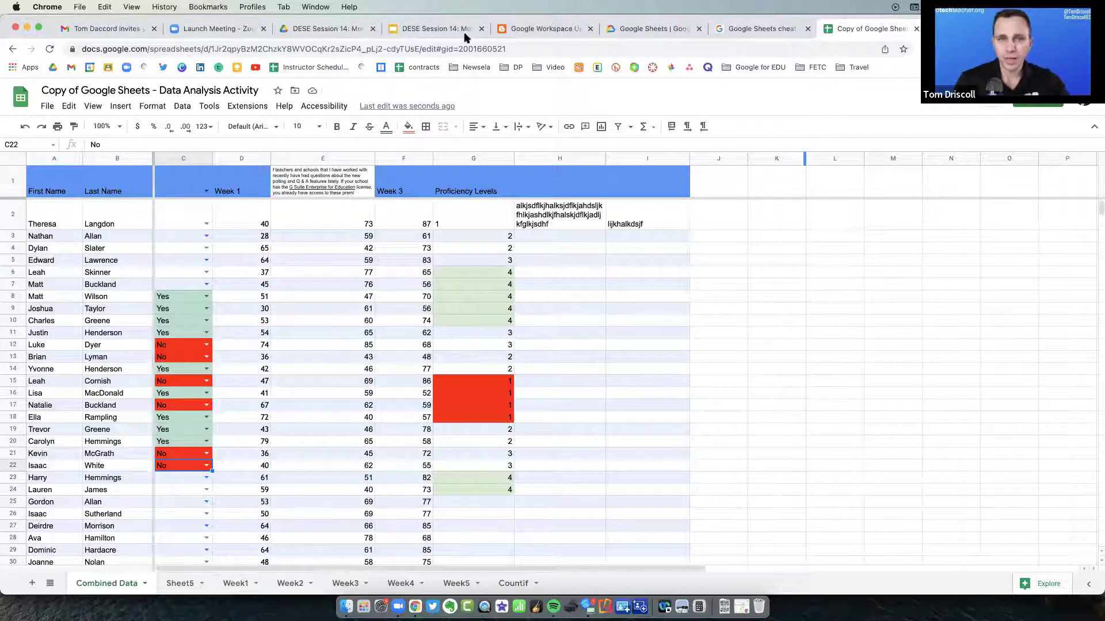
Revisit the Conditional Formatting slide in the DESE Session 14 presentation, and open conditional formatting for cell D3 in the Data Analysis Activity spreadsheet
left_click(443, 30)
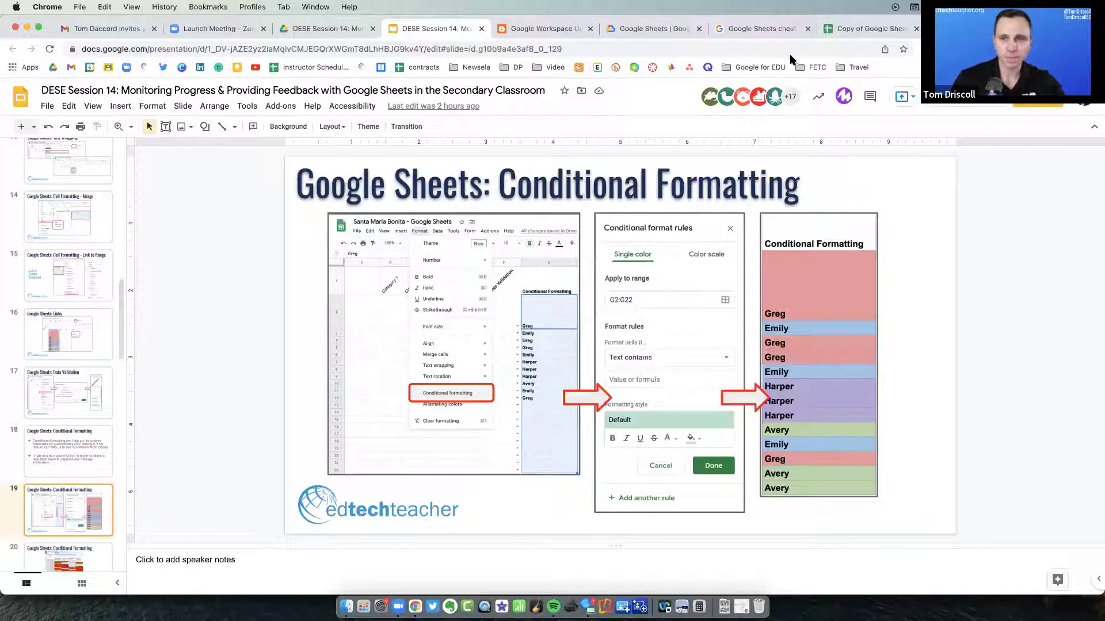
left_click(851, 28)
left_click(241, 236)
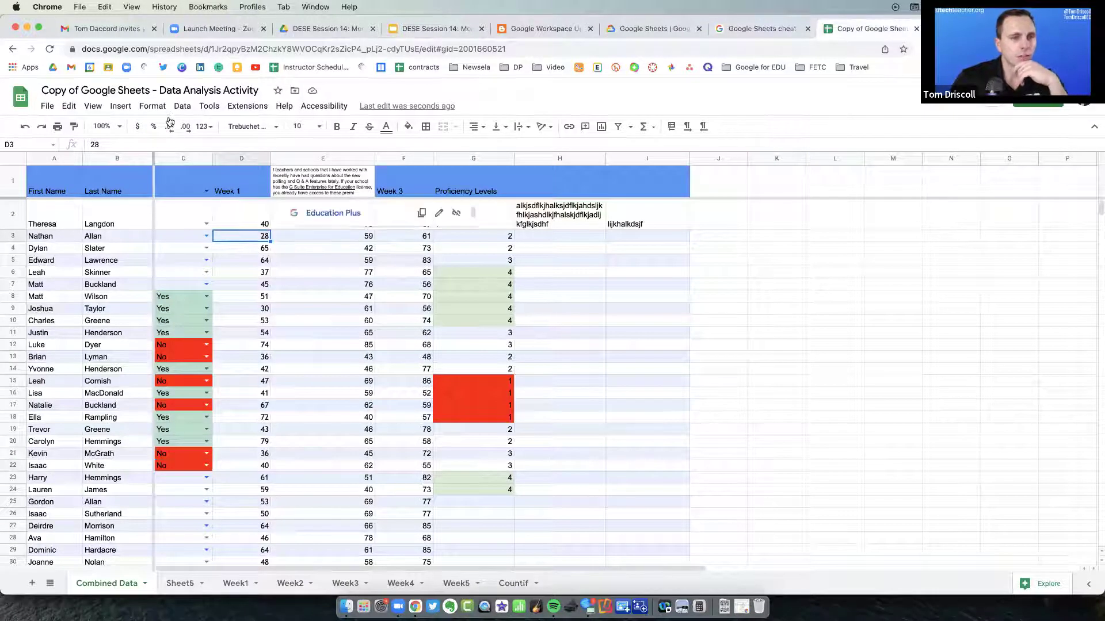
left_click(152, 105)
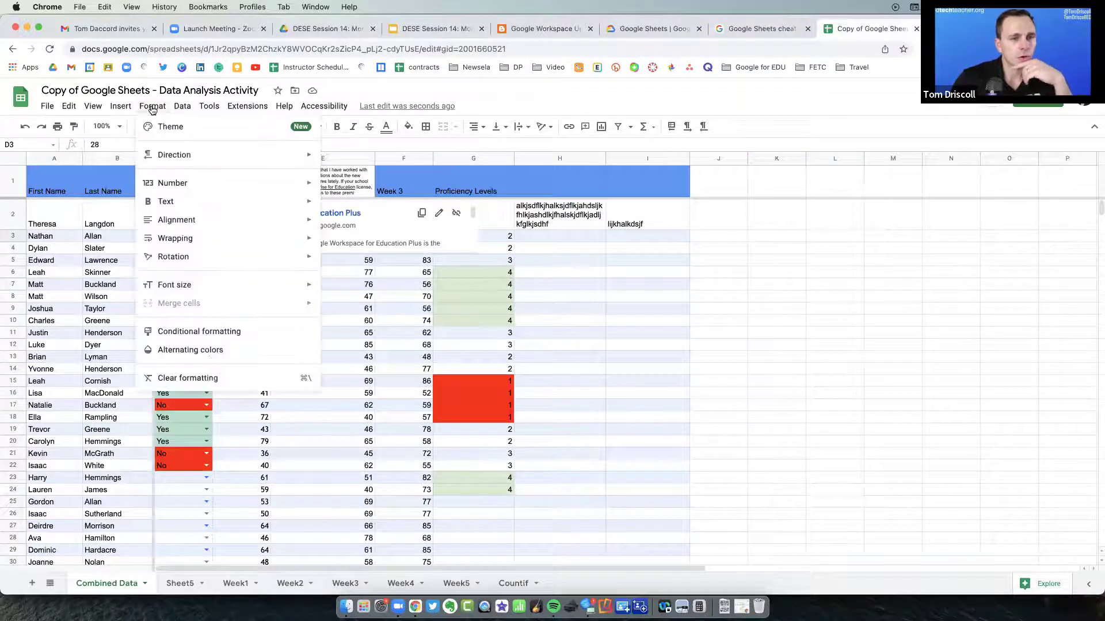
left_click(221, 331)
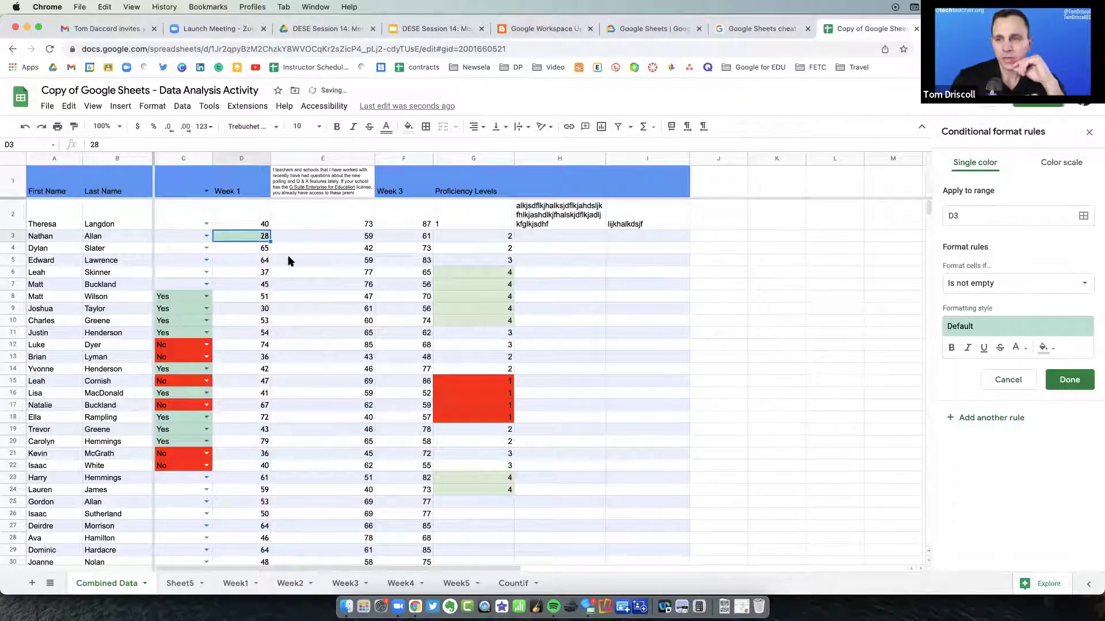
Create a single-color rule that fills cell D3 red when its value is less than or equal to 30
left_click(1016, 287)
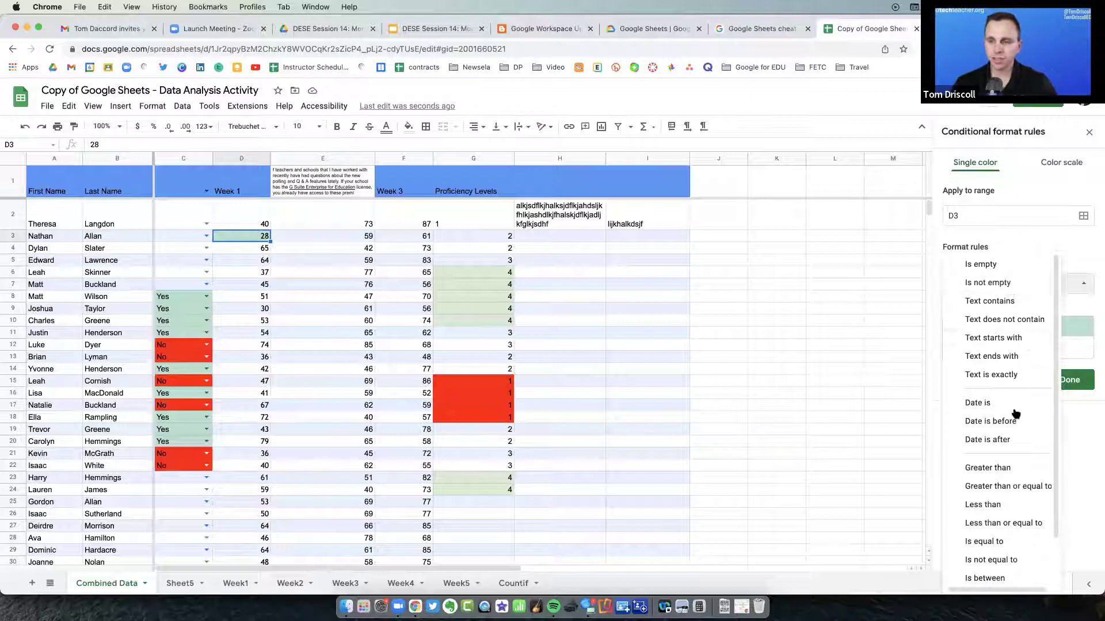
scroll(1001, 414, "down", 1)
scroll(1011, 484, "down", 3)
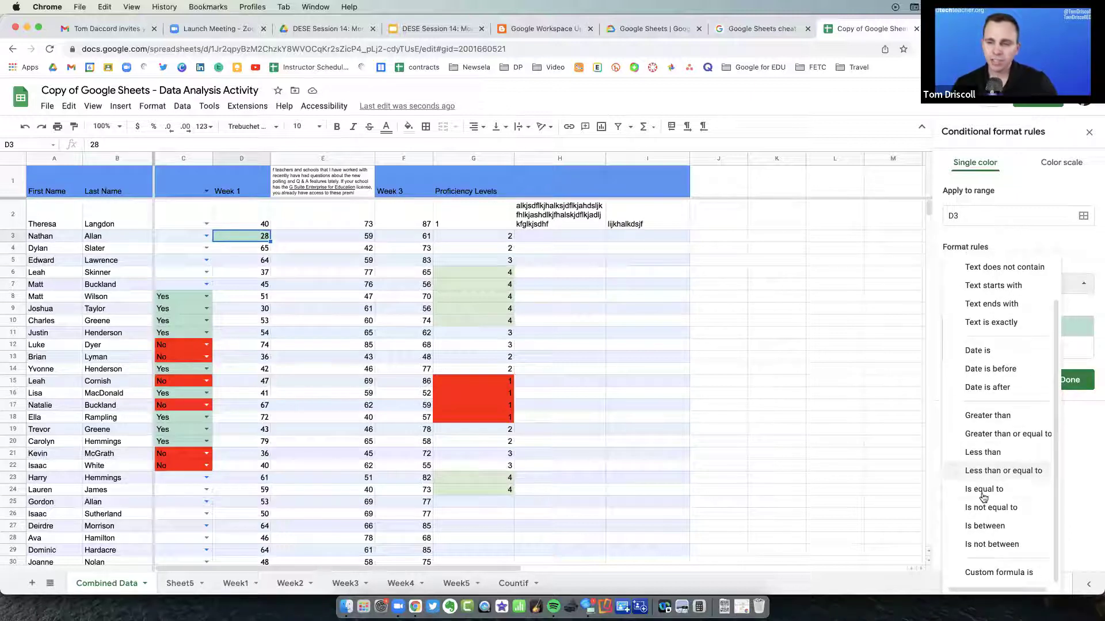
left_click(1020, 471)
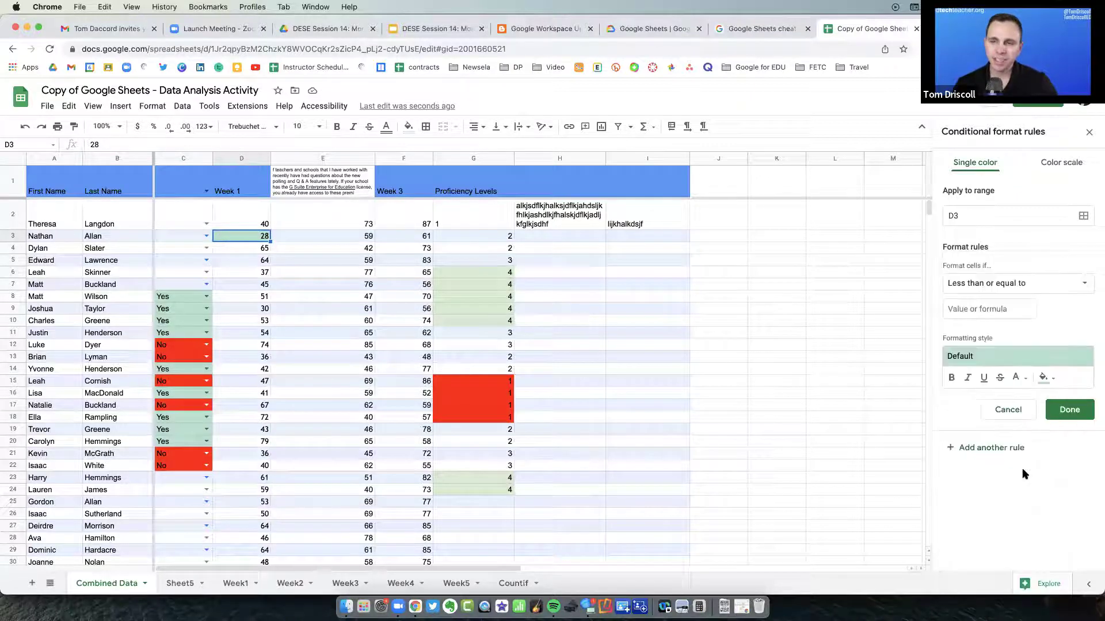
left_click(998, 309)
type("30")
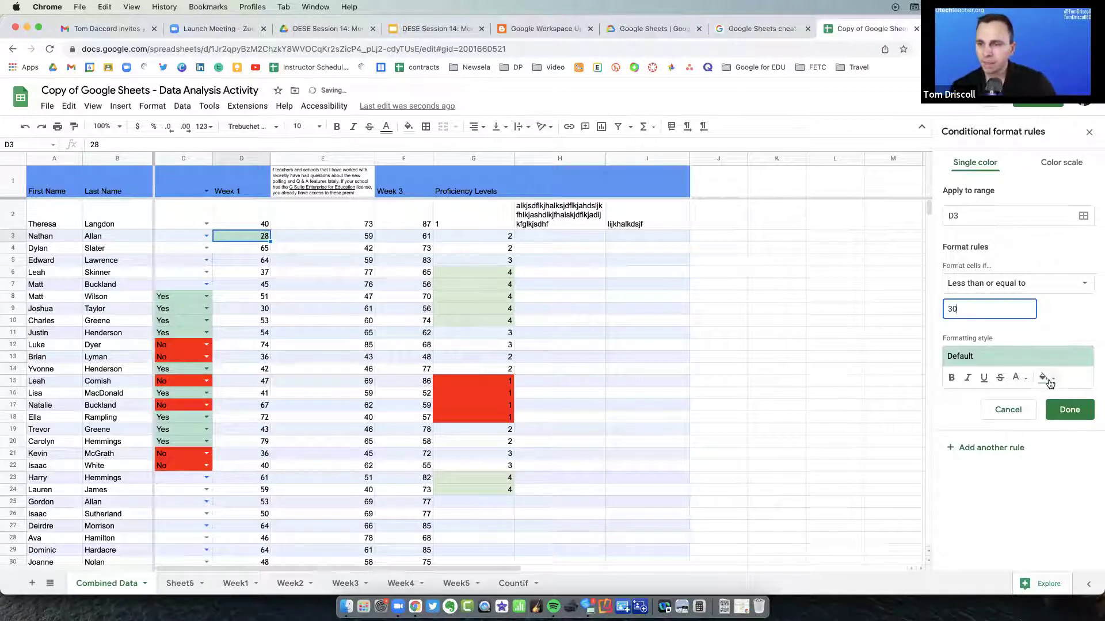
left_click(1049, 384)
left_click(947, 262)
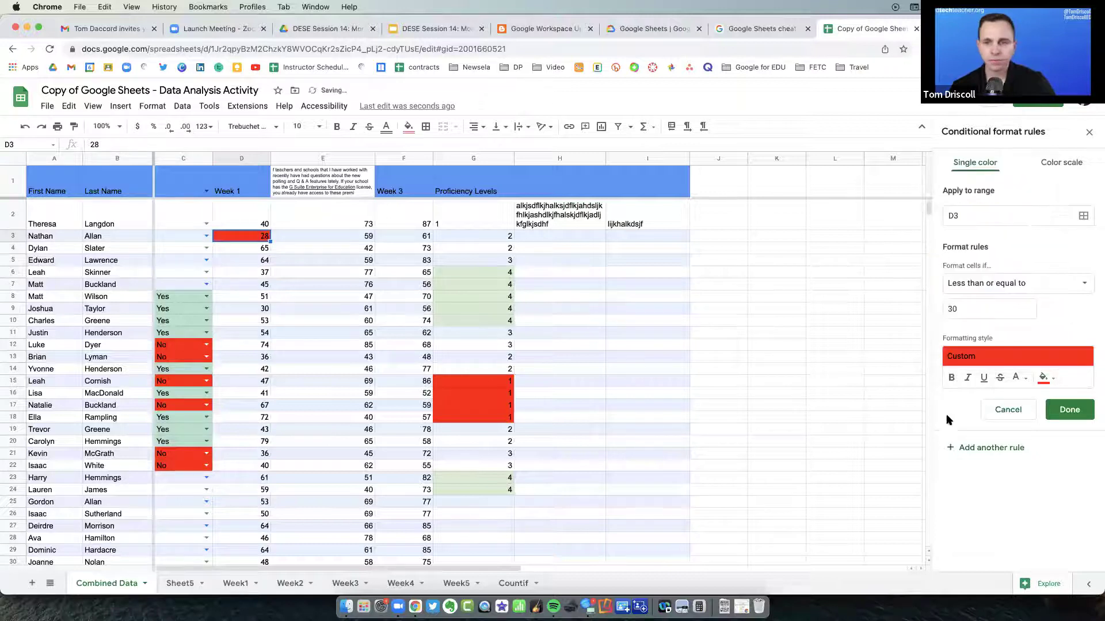
left_click(1071, 410)
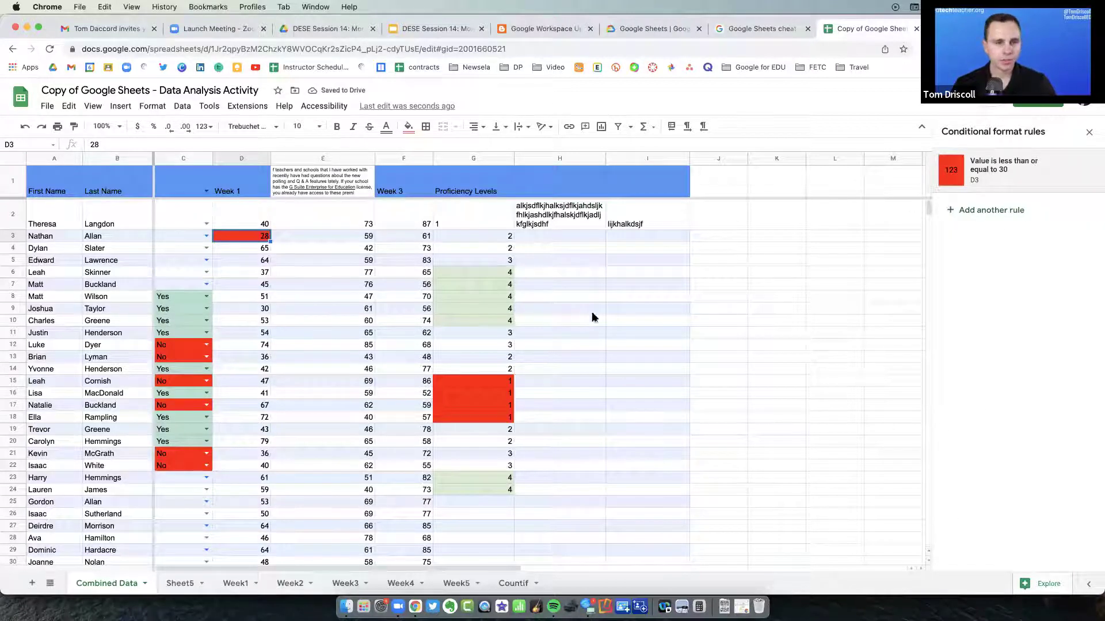
Add another conditional format rule for the whole Week 1 column (D1:D1000) using the Is between condition
left_click(243, 159)
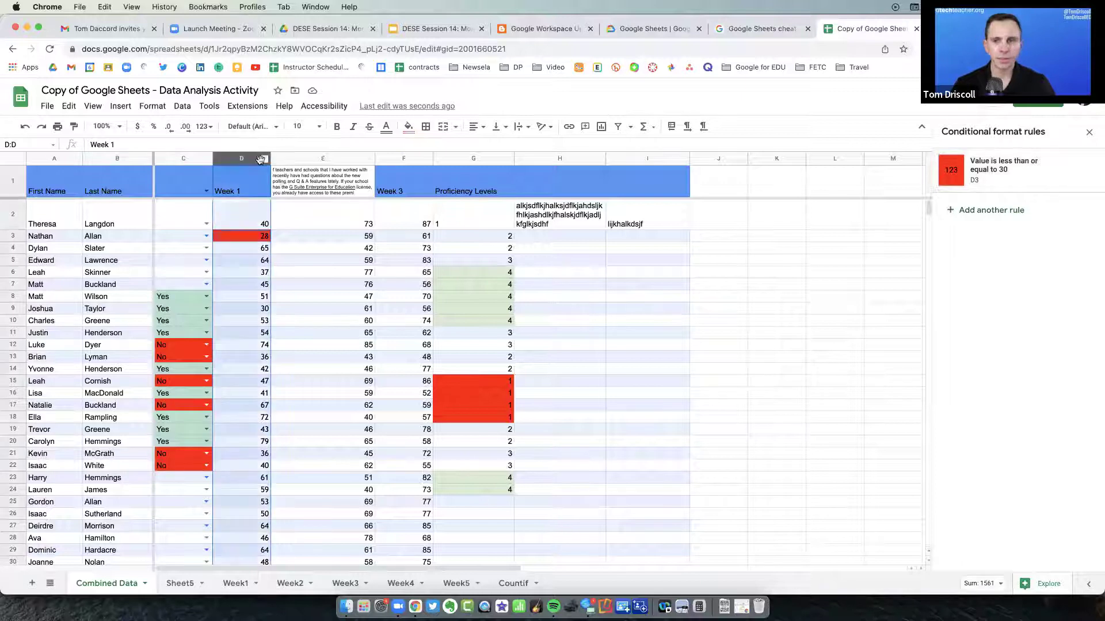
left_click(994, 209)
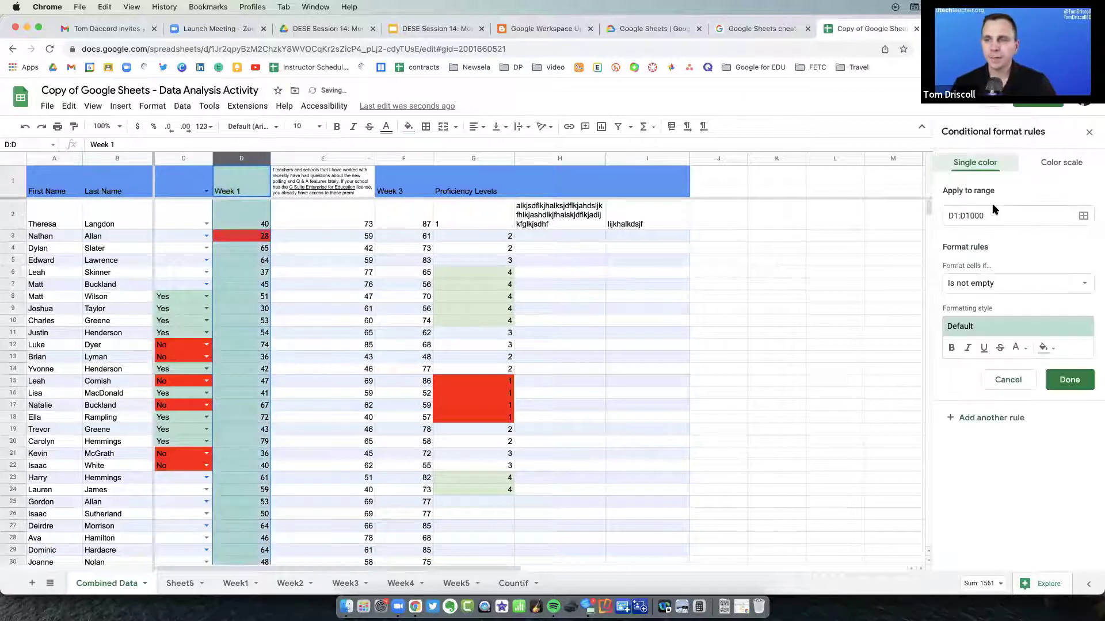
left_click(1004, 287)
scroll(992, 472, "down", 2)
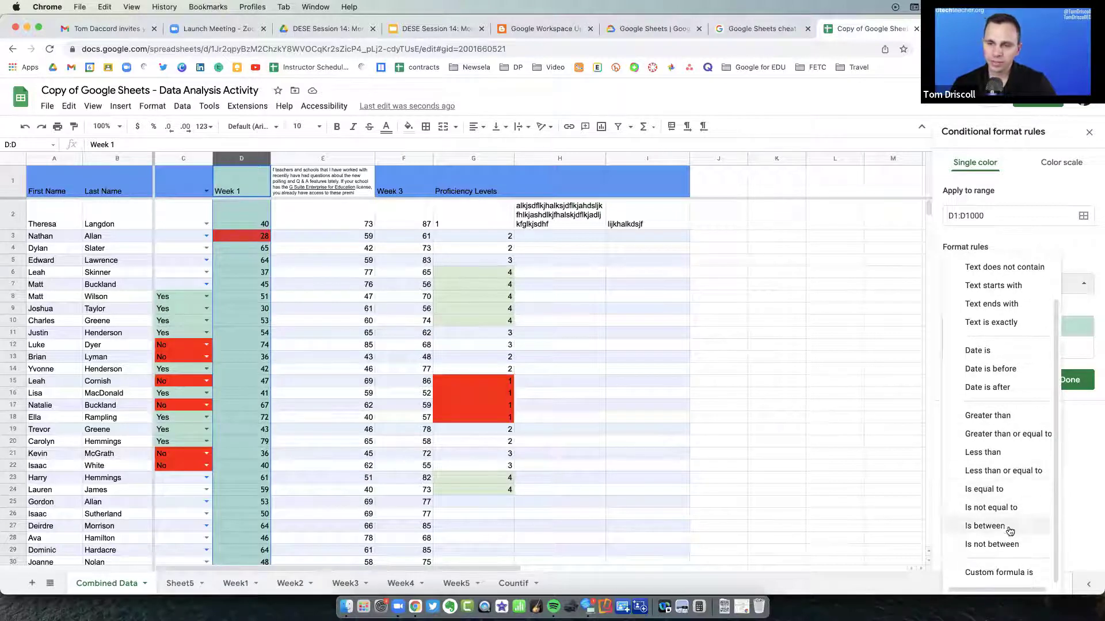
left_click(1005, 532)
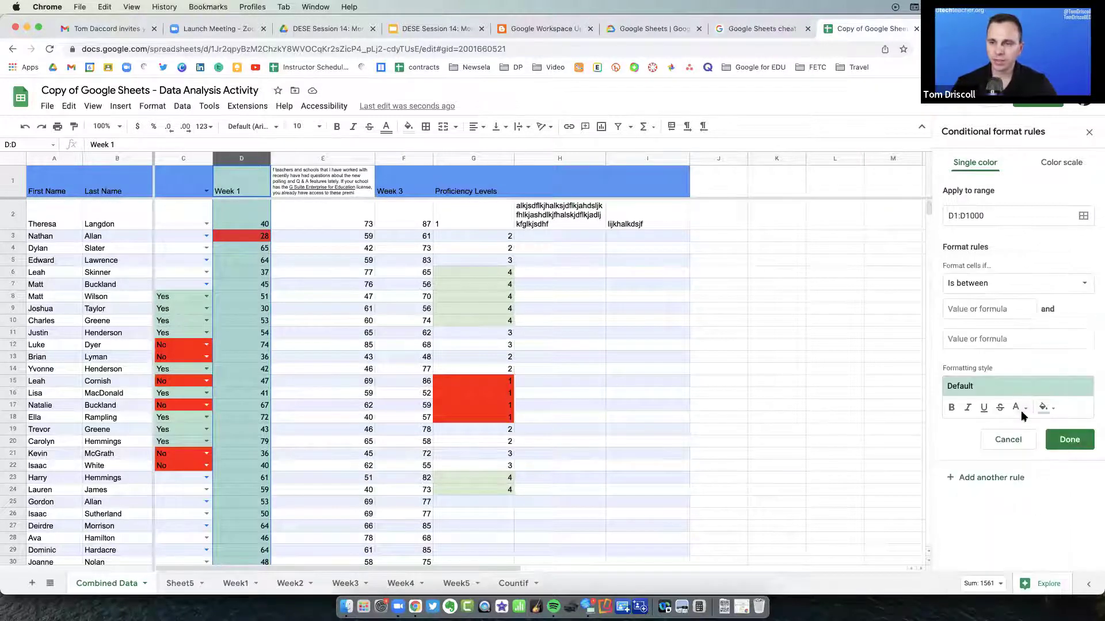
Set the Is between limits of the column D rule to 30 and 60, with a yellow fill
left_click(988, 313)
type("30")
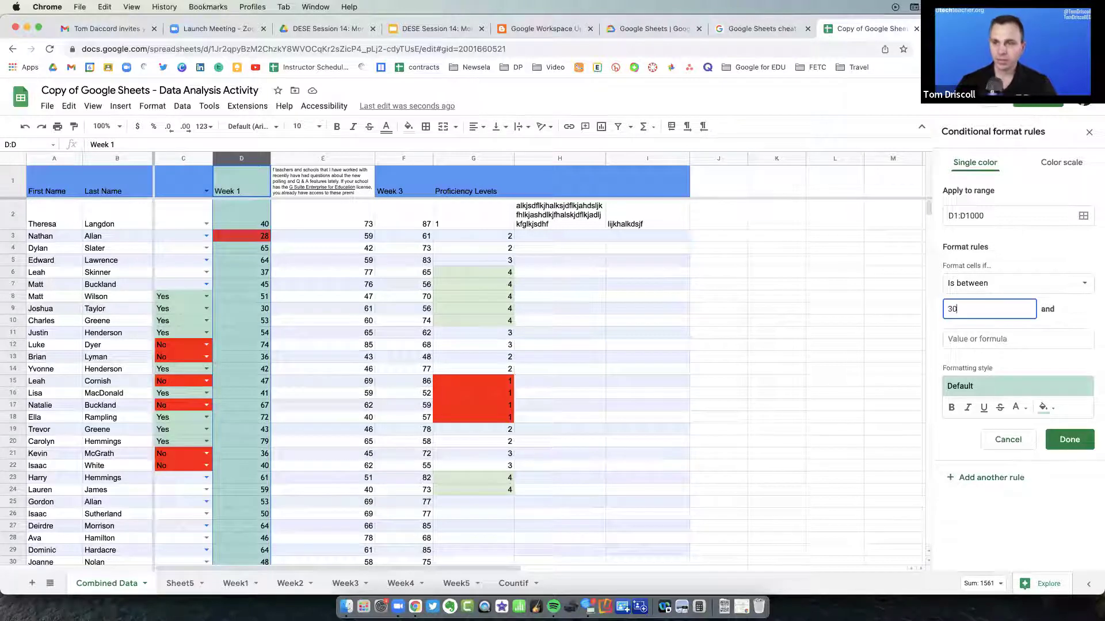
left_click(1003, 339)
type("60")
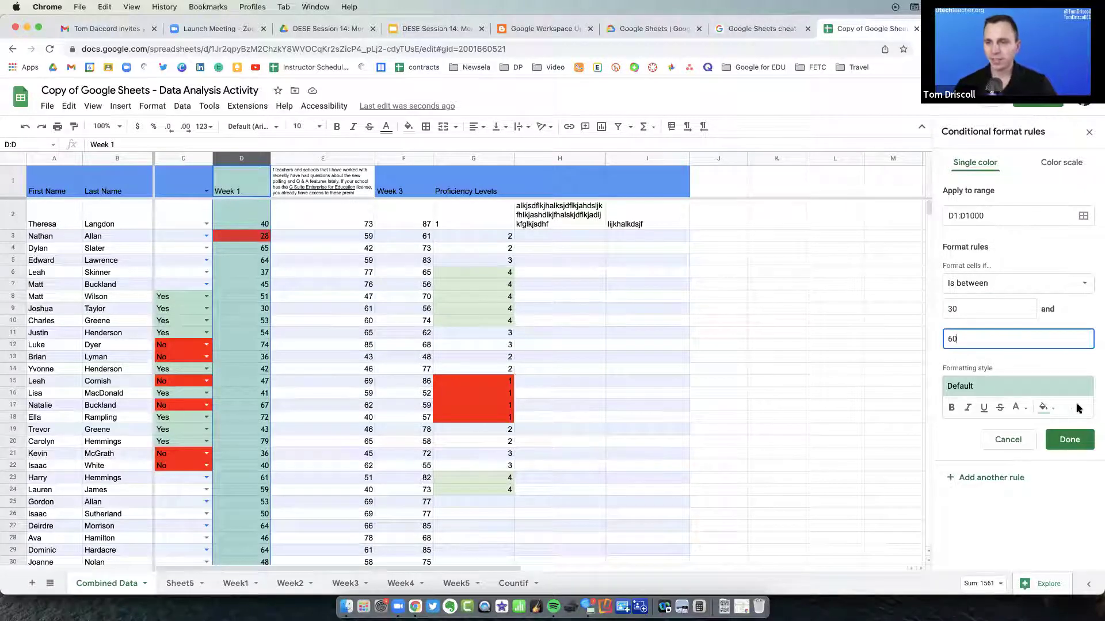
left_click(1046, 411)
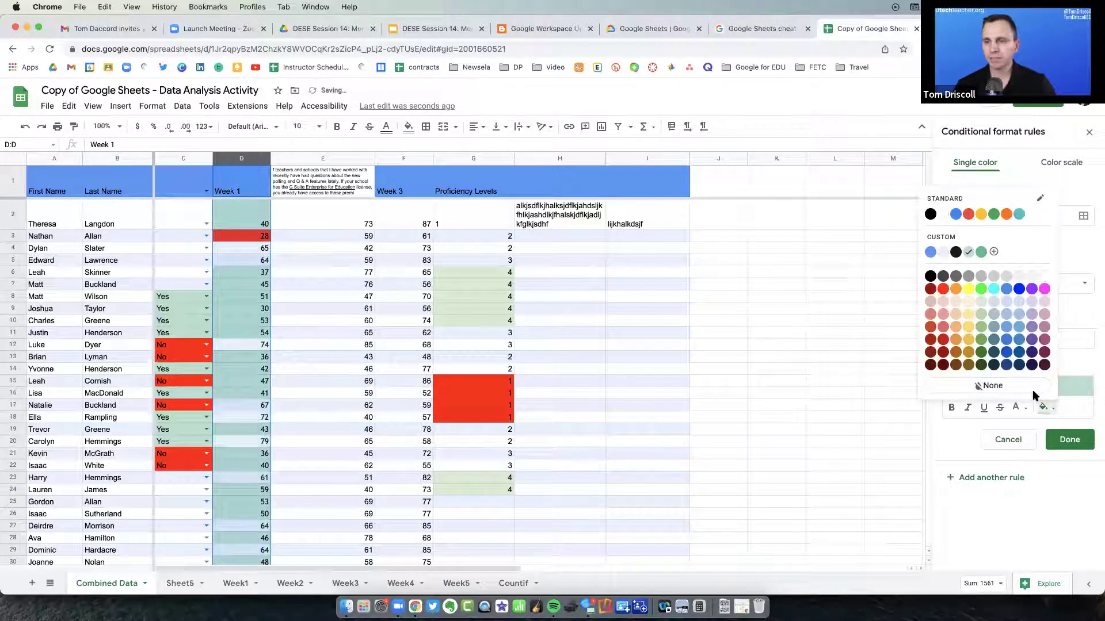
left_click(956, 292)
left_click(261, 370)
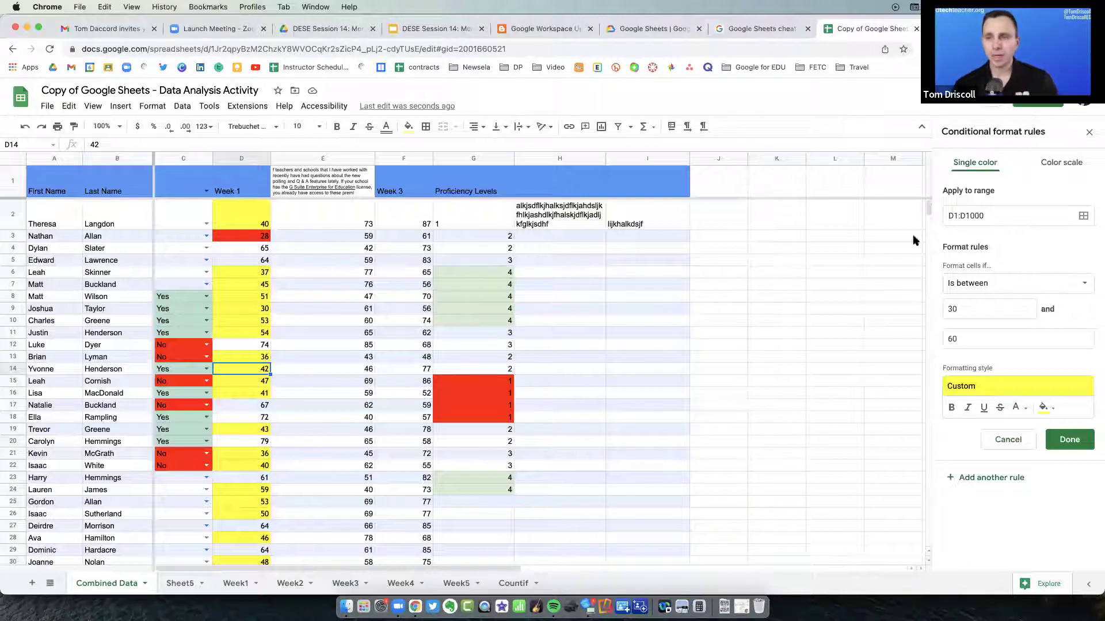
Review the rule's condition types, and try to open conditional formatting for the Proficiency Levels column G
left_click(999, 288)
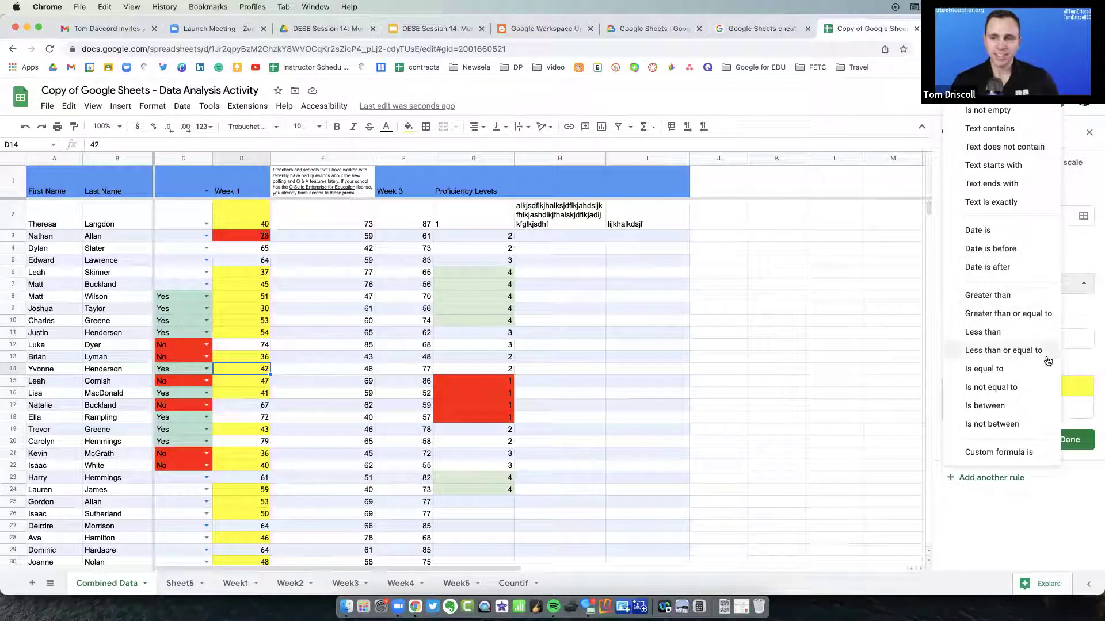
left_click(378, 371)
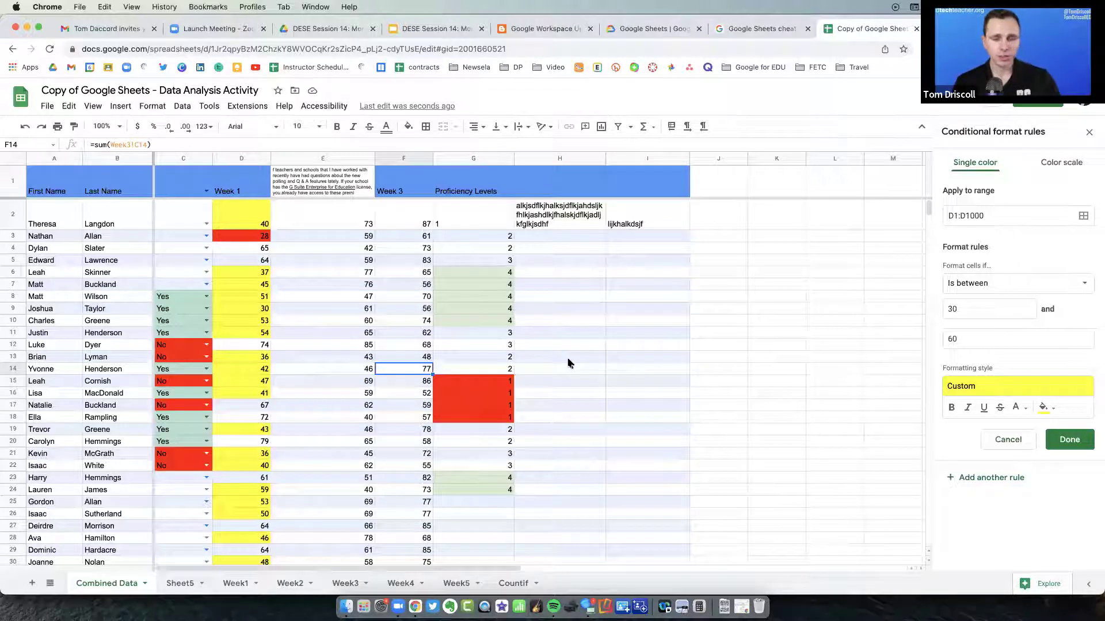
left_click(153, 107)
left_click(485, 159)
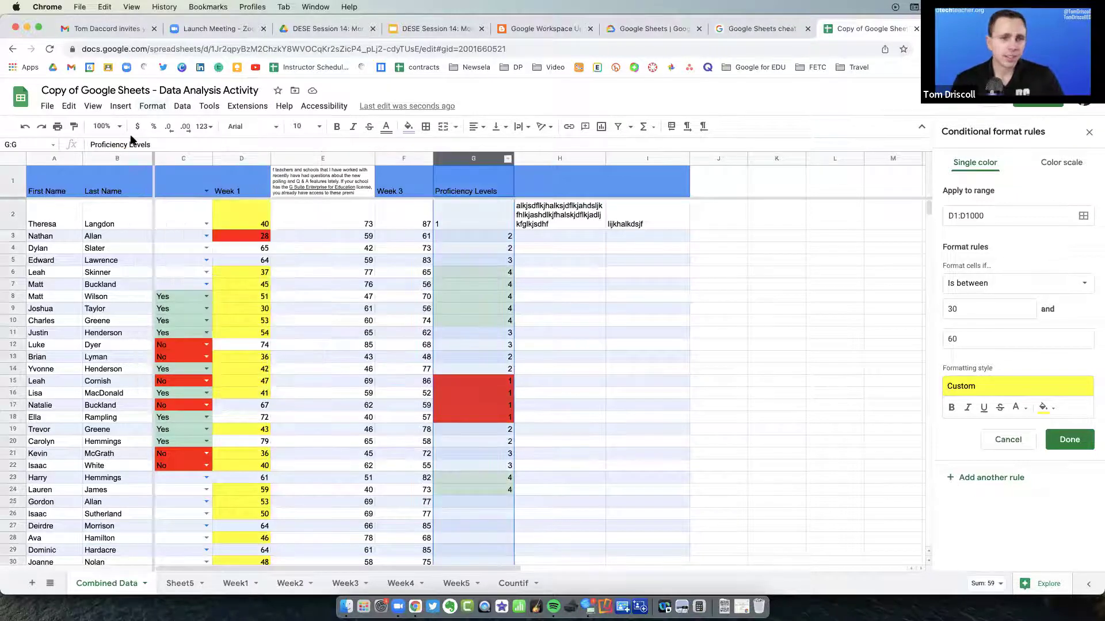
left_click(153, 107)
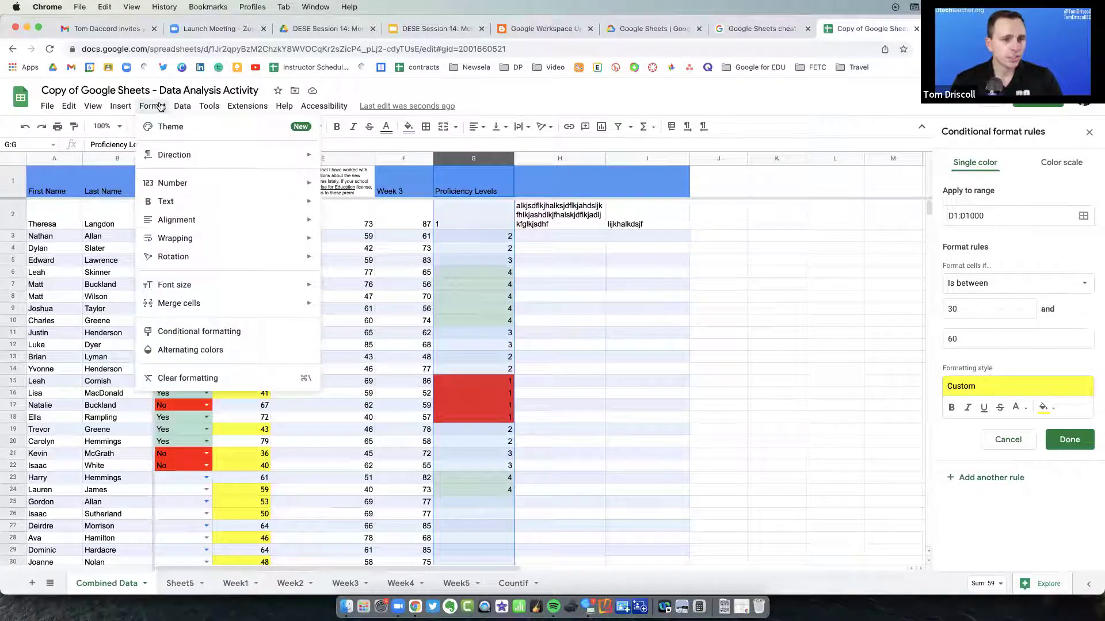
left_click(209, 331)
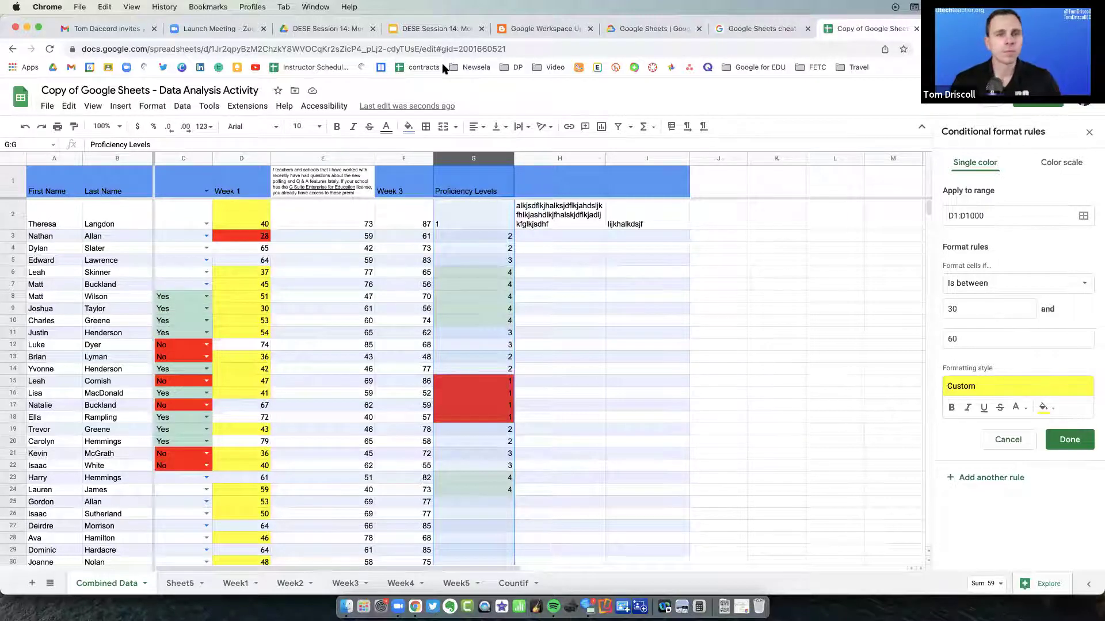
Switch to the DESE Session 14 presentation and show Conditional Formatting slides 20, 21 and 22 in turn
left_click(453, 34)
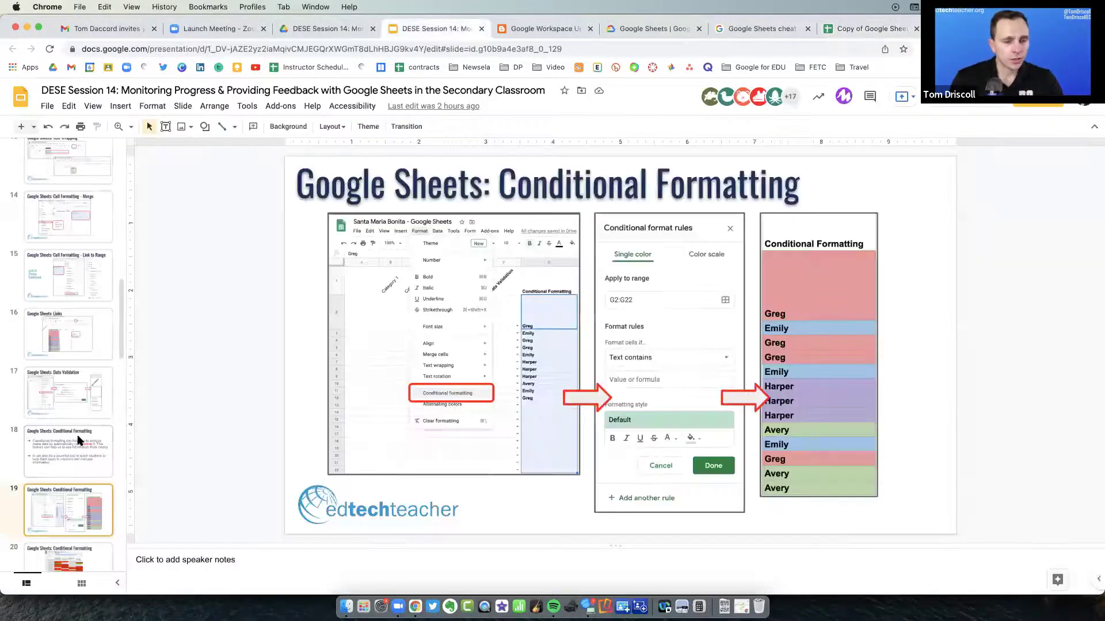
scroll(78, 440, "down", 1)
left_click(87, 479)
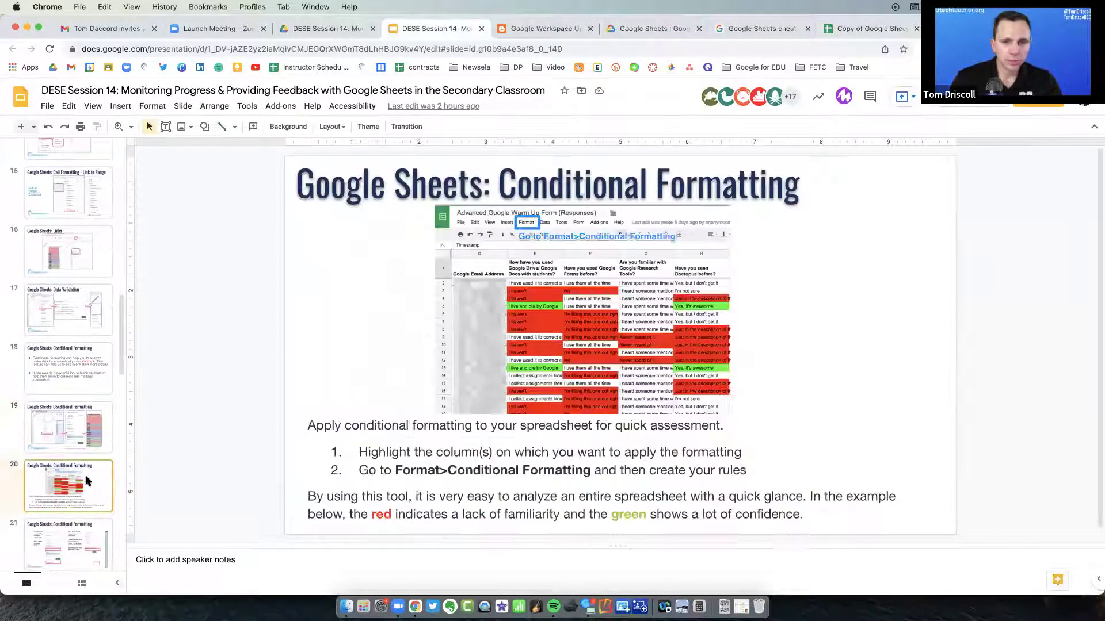
scroll(67, 474, "down", 2)
scroll(66, 474, "down", 2)
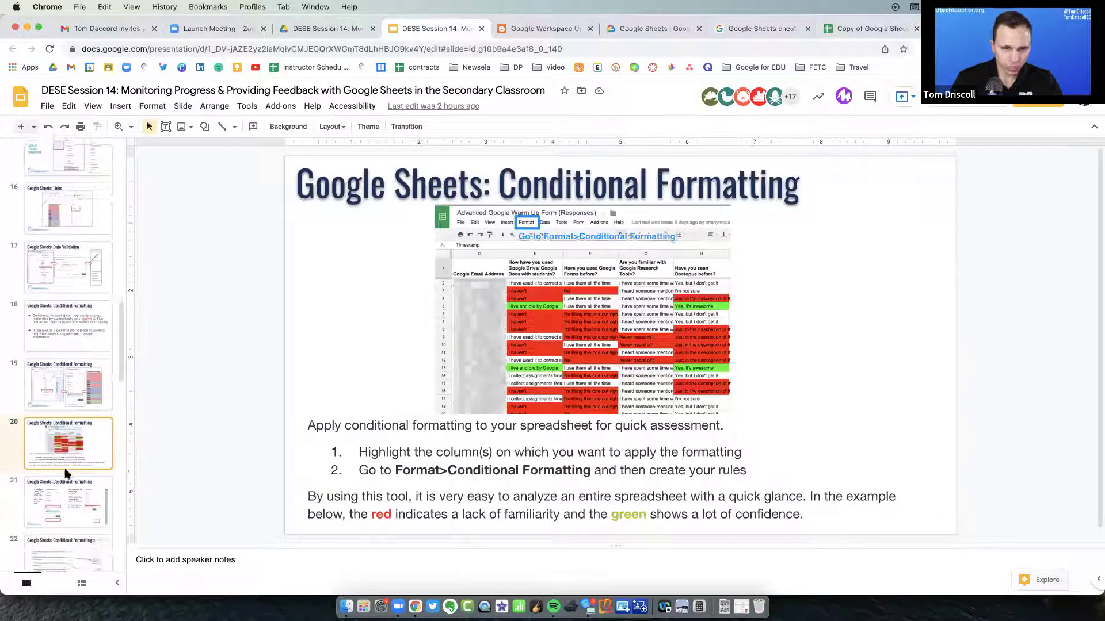
left_click(76, 489)
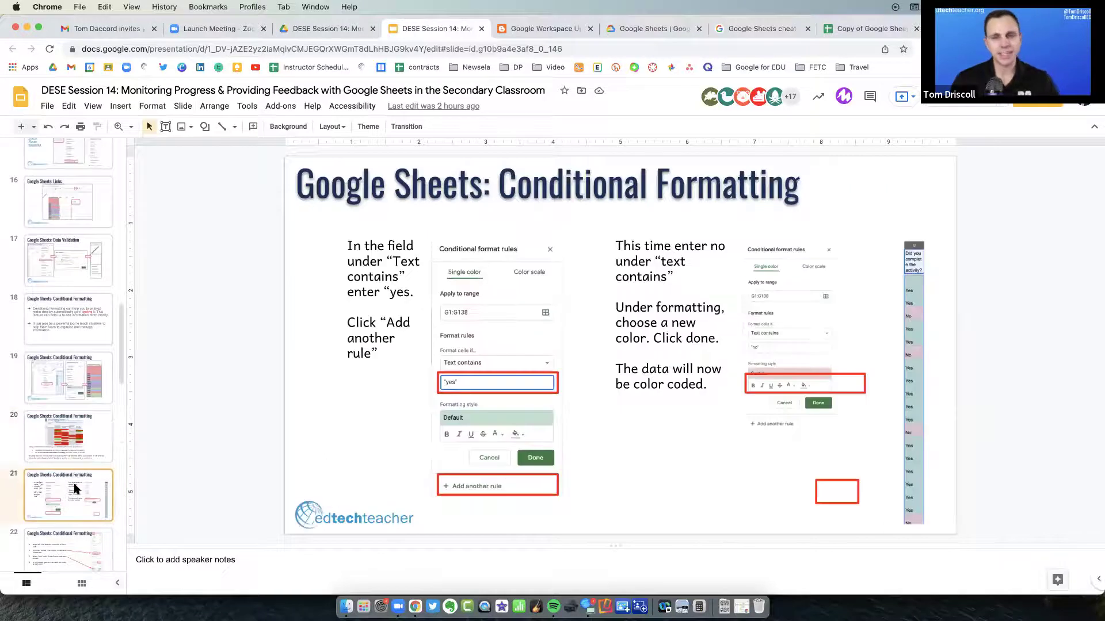
scroll(118, 473, "down", 8)
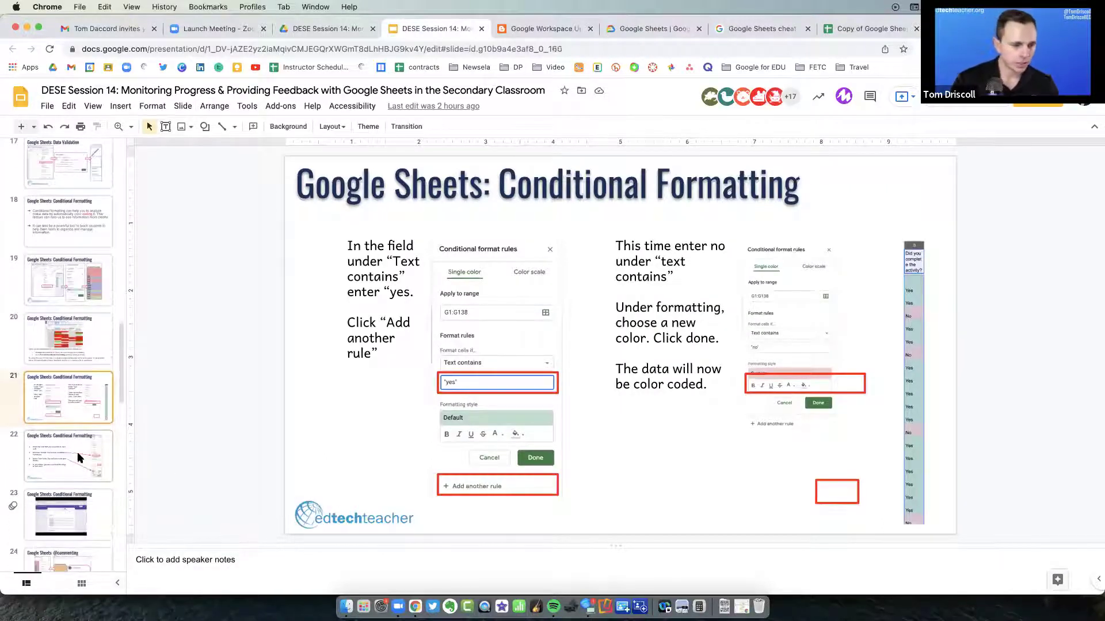
left_click(80, 454)
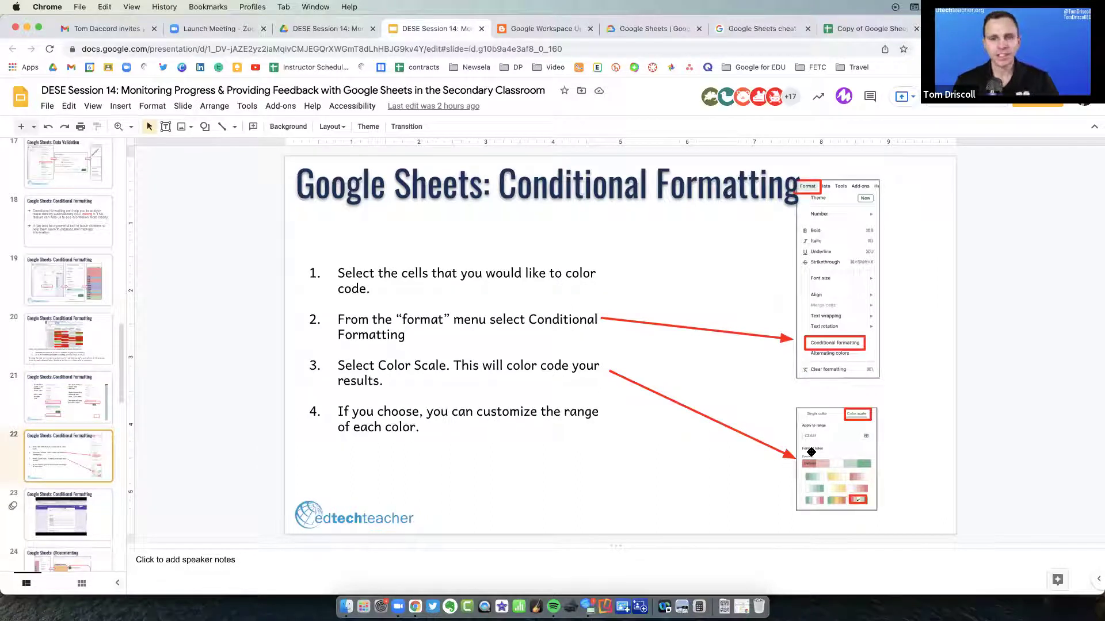
Review the format rule's condition types in the Data Analysis Activity spreadsheet, and return to the Color Scale instructions on slide 22 of the presentation
left_click(853, 30)
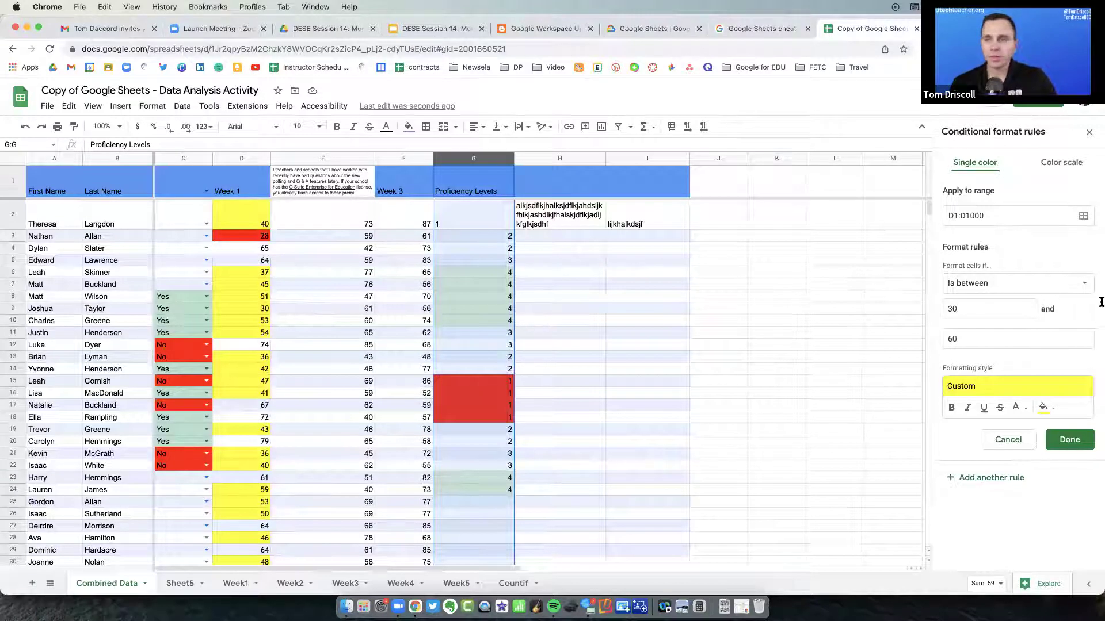
left_click(1033, 285)
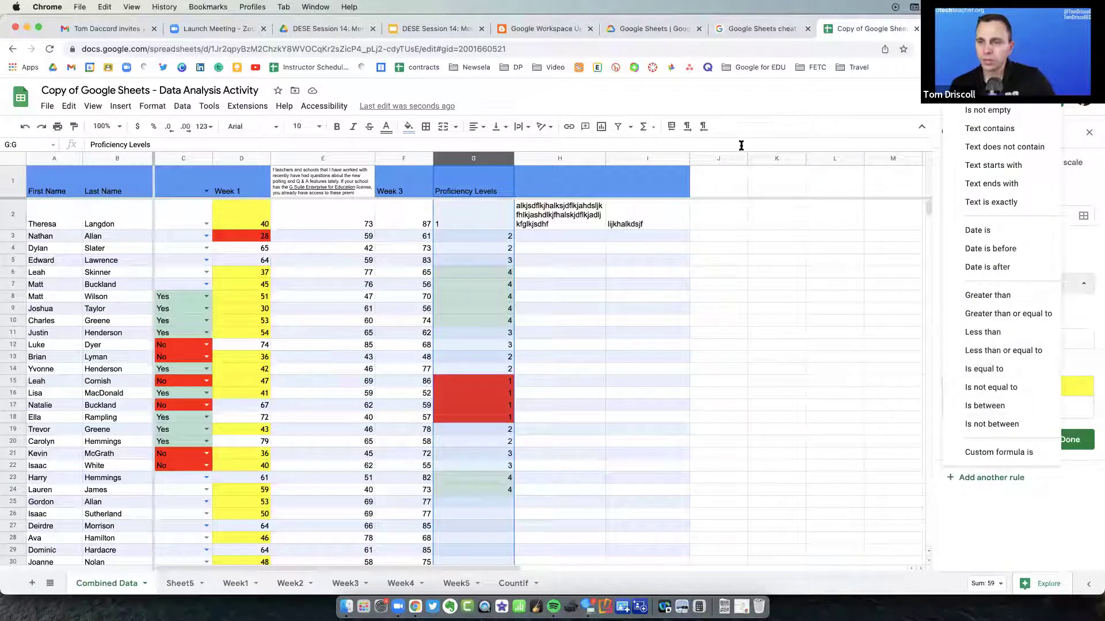
left_click(435, 28)
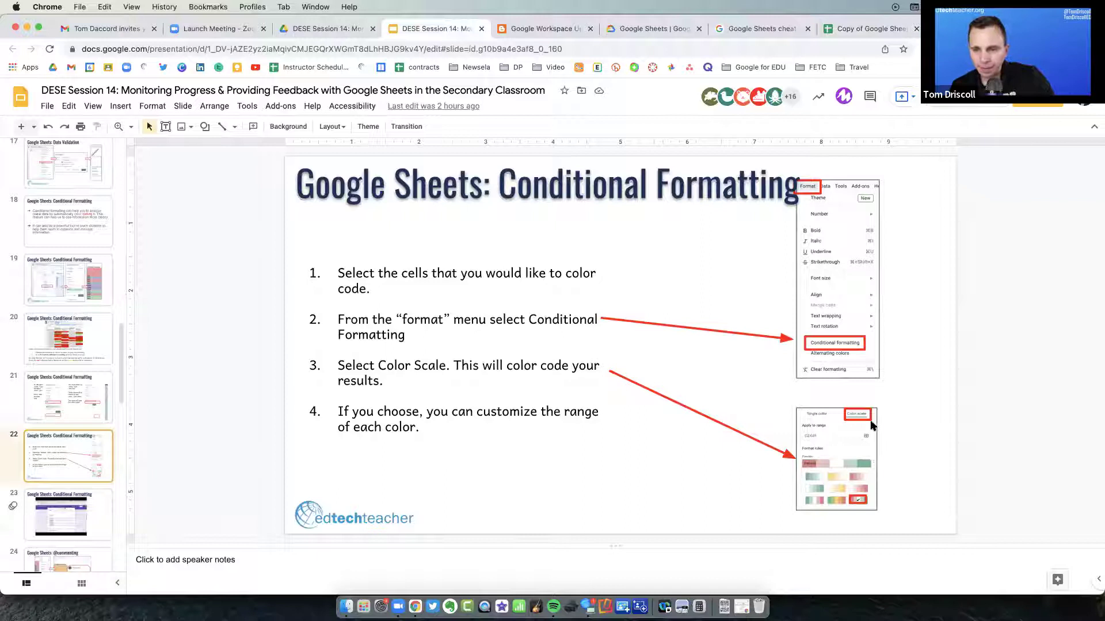
Switch back to the Data Analysis Activity spreadsheet and review the column D rule's fill color and preset formatting styles without changing the custom yellow
left_click(866, 29)
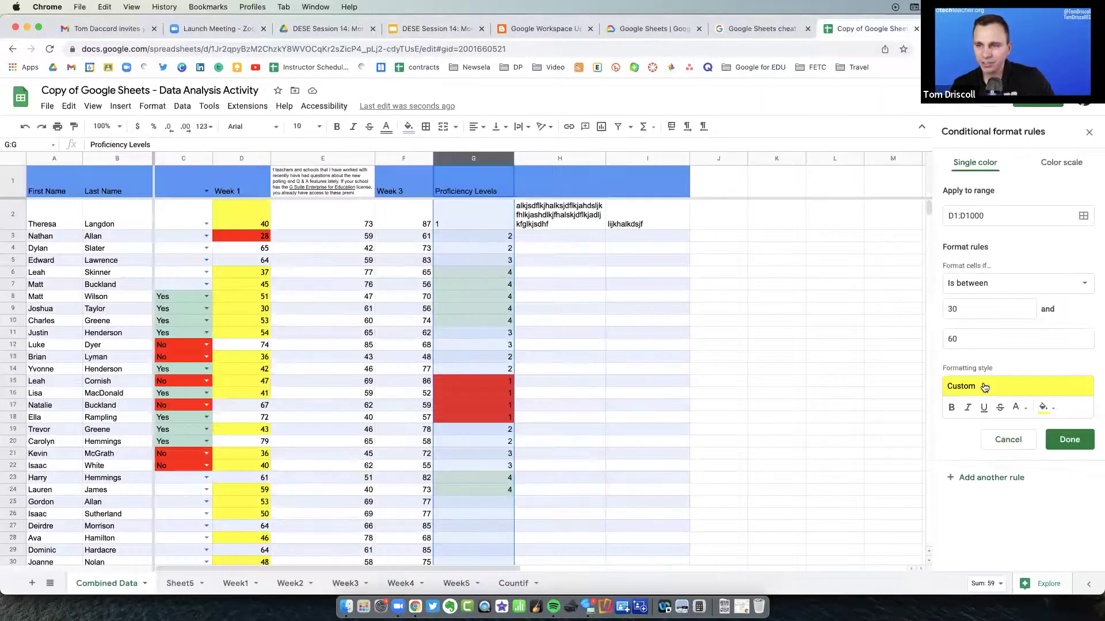
left_click(1057, 412)
left_click(1051, 409)
left_click(1034, 392)
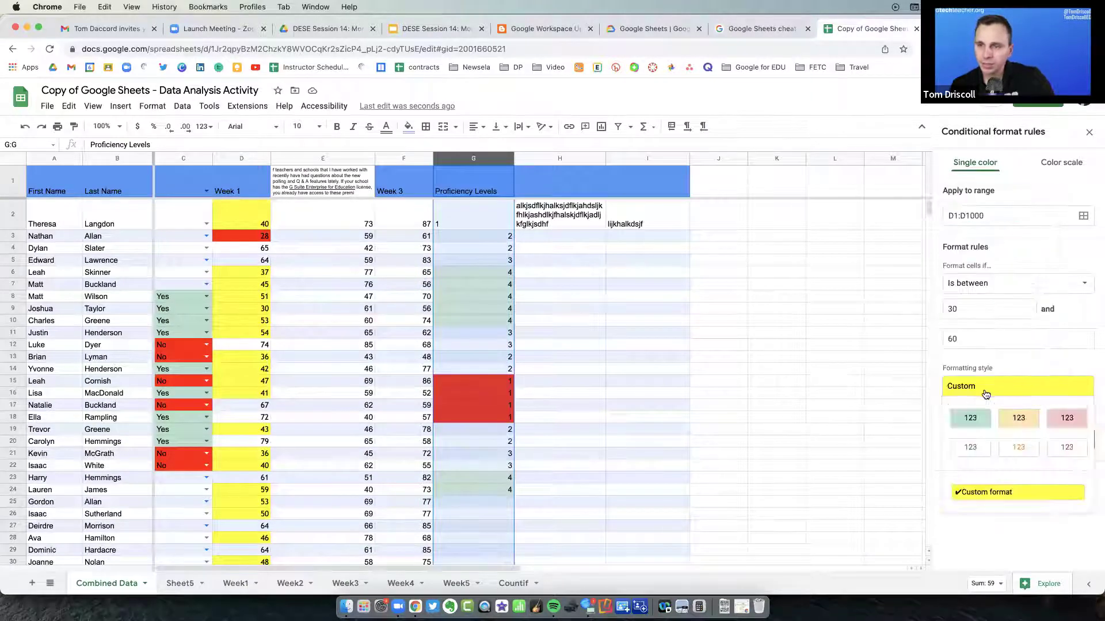
left_click(1035, 509)
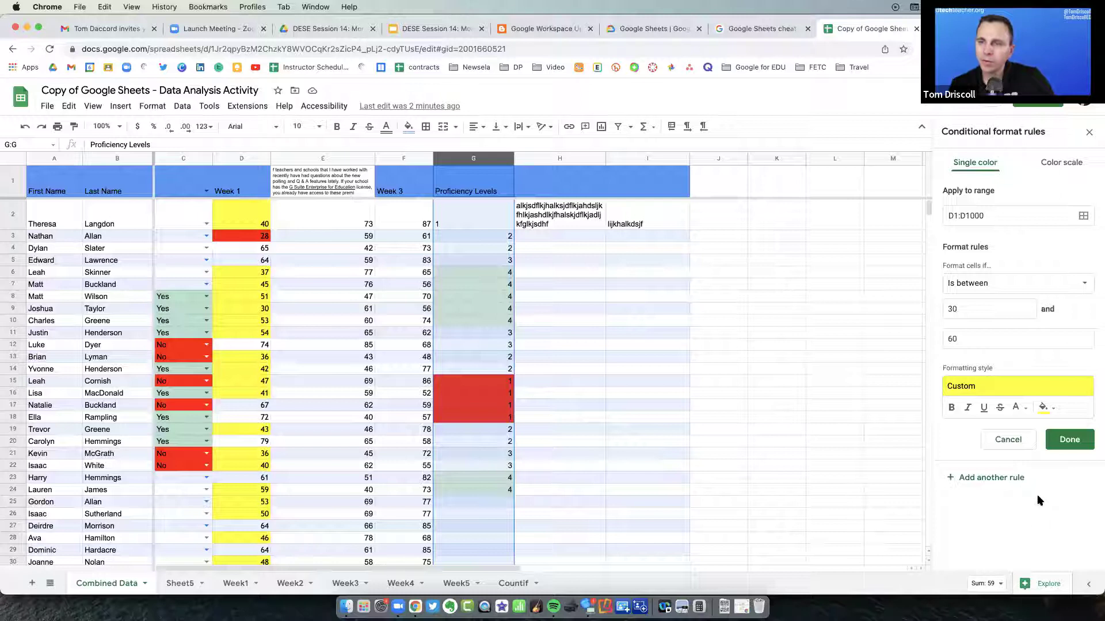
Review the column D rule's condition types, and check the Color Scale instructions on slide 22 of the DESE Session 14 presentation before returning to the spreadsheet
left_click(1056, 282)
left_click(1070, 236)
left_click(1077, 282)
left_click(1083, 241)
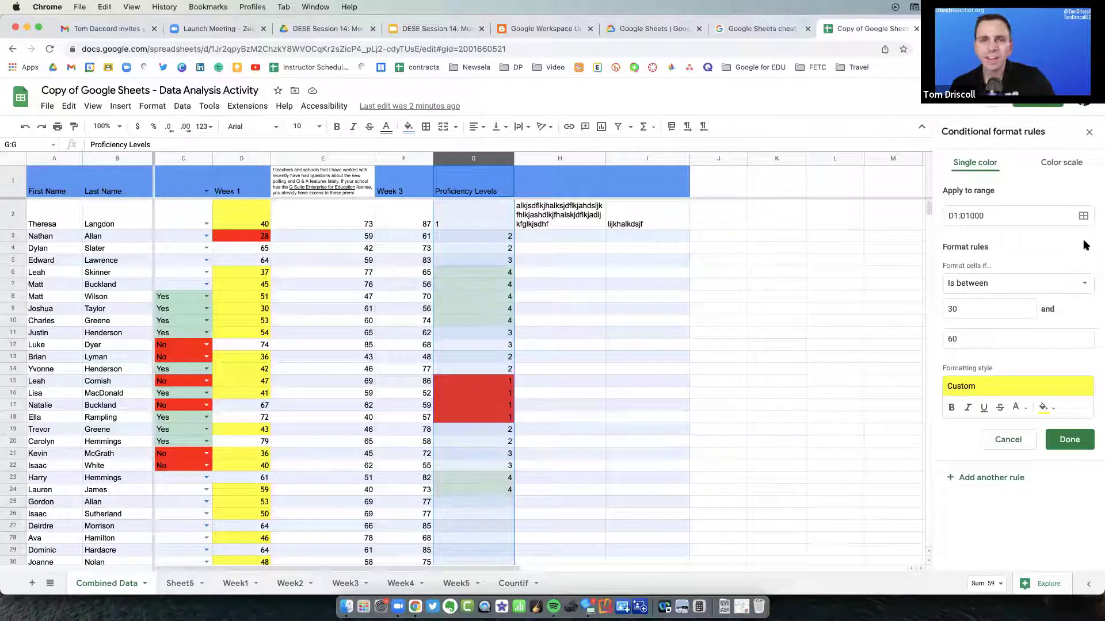
left_click(438, 30)
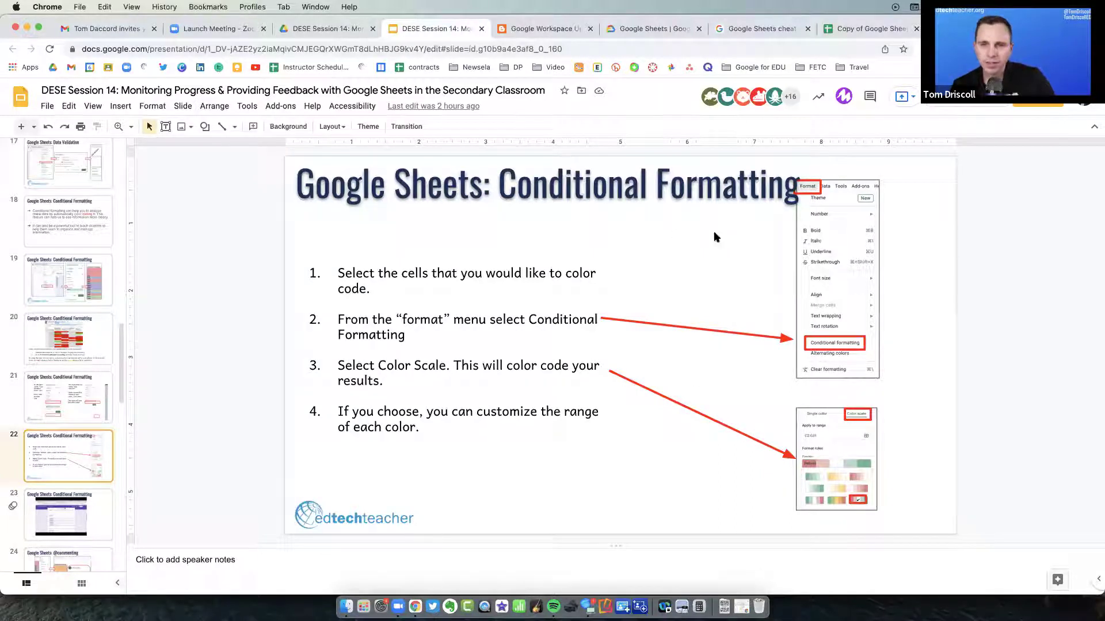
left_click(858, 29)
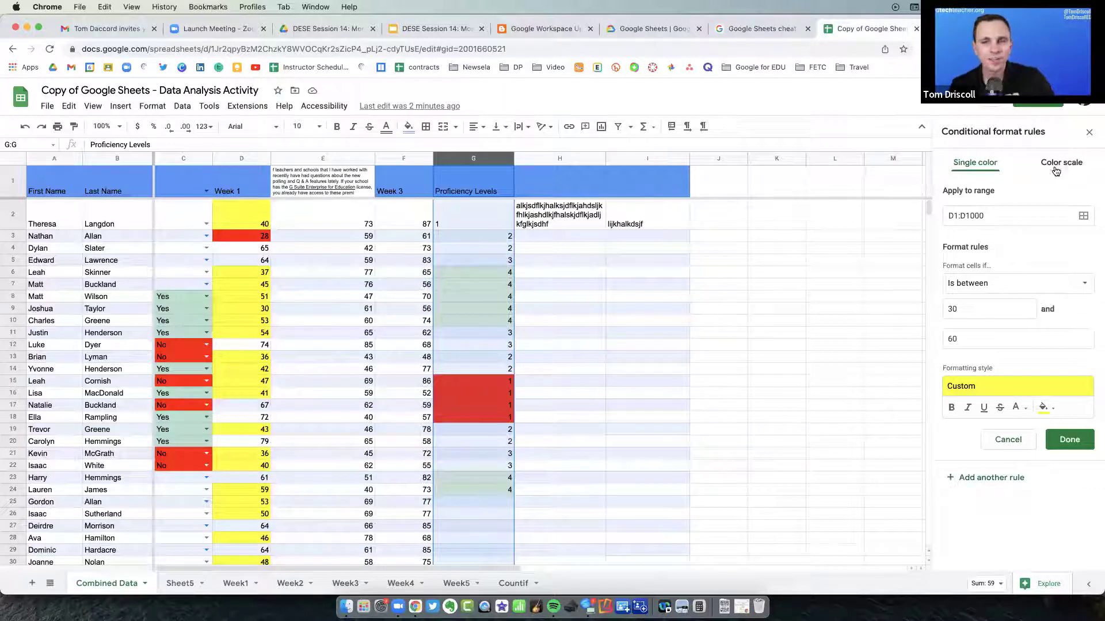
Change the D1:D1000 conditional format rule from single color to the default green color scale, and look over the preset scales
left_click(1059, 165)
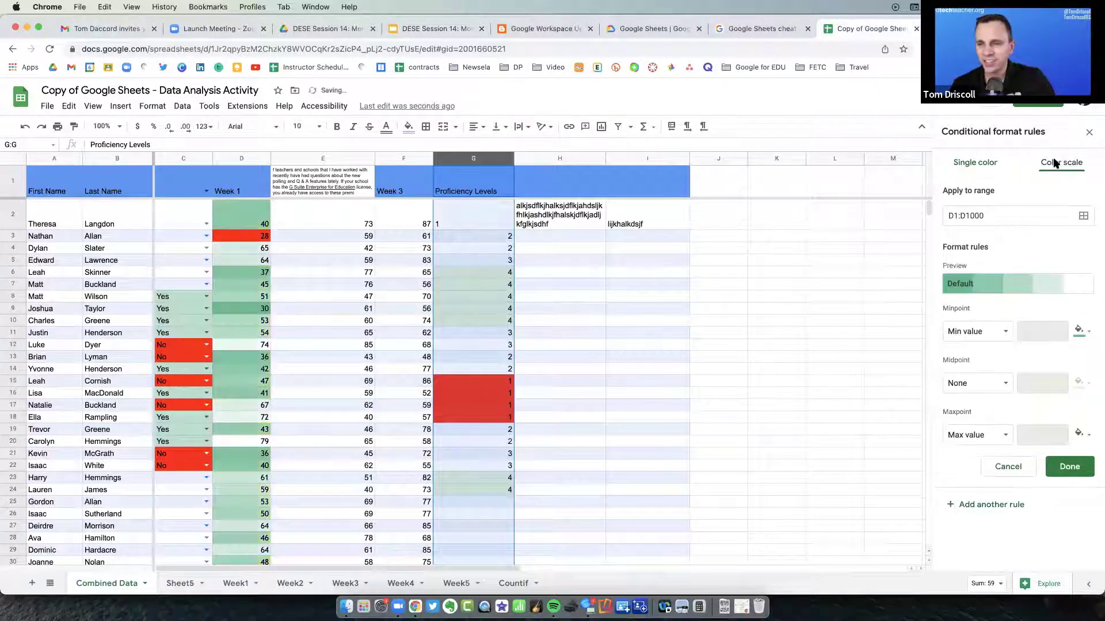
left_click(485, 305)
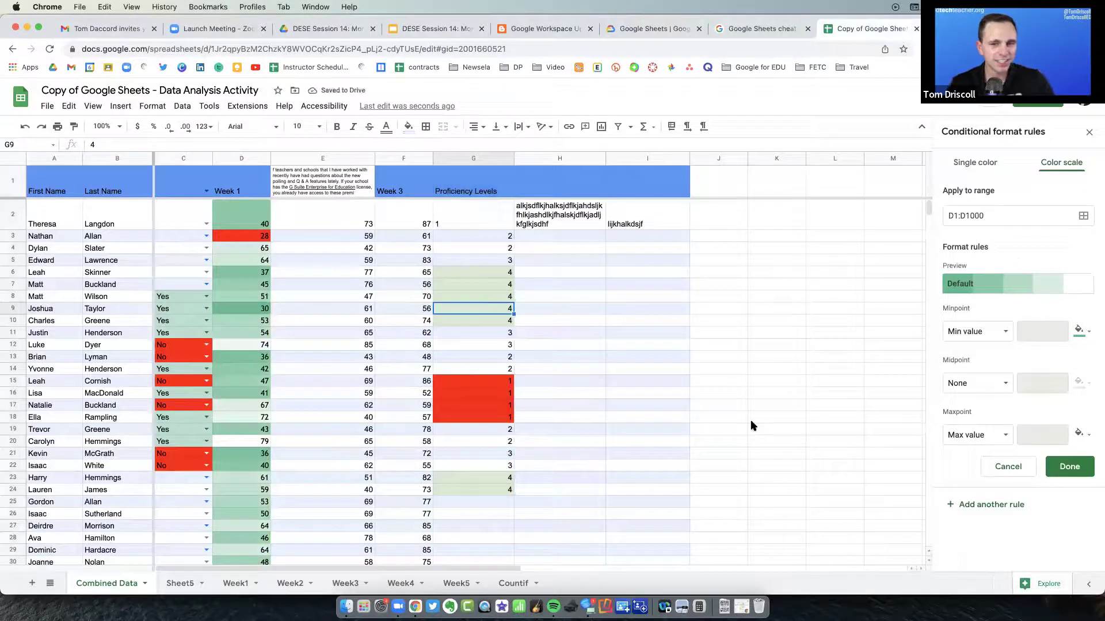
left_click(1034, 282)
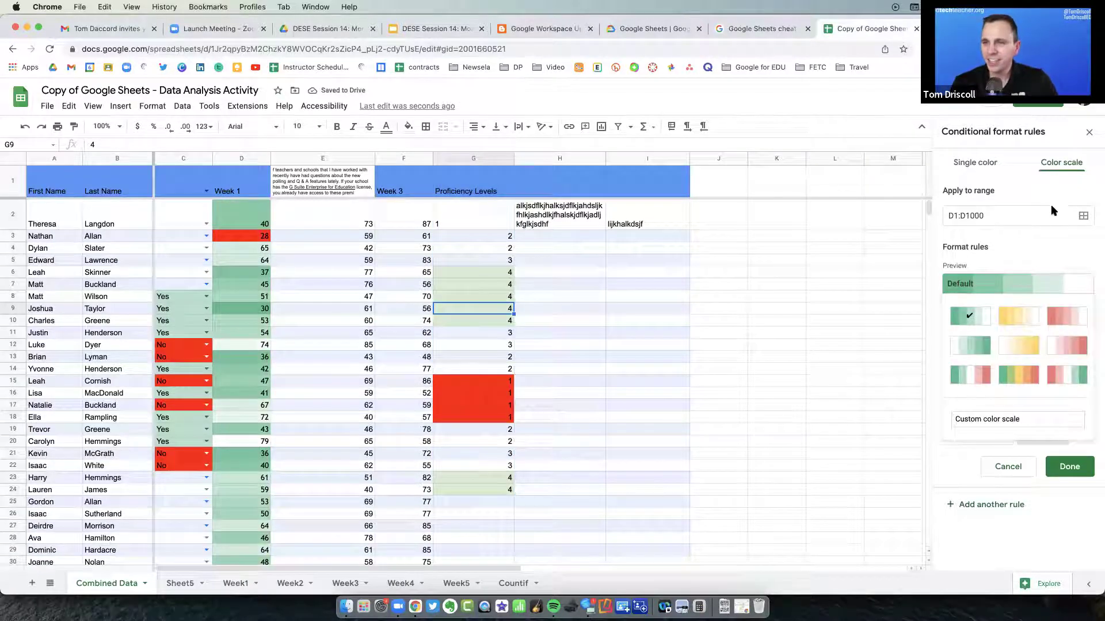
left_click(972, 165)
left_click(1064, 166)
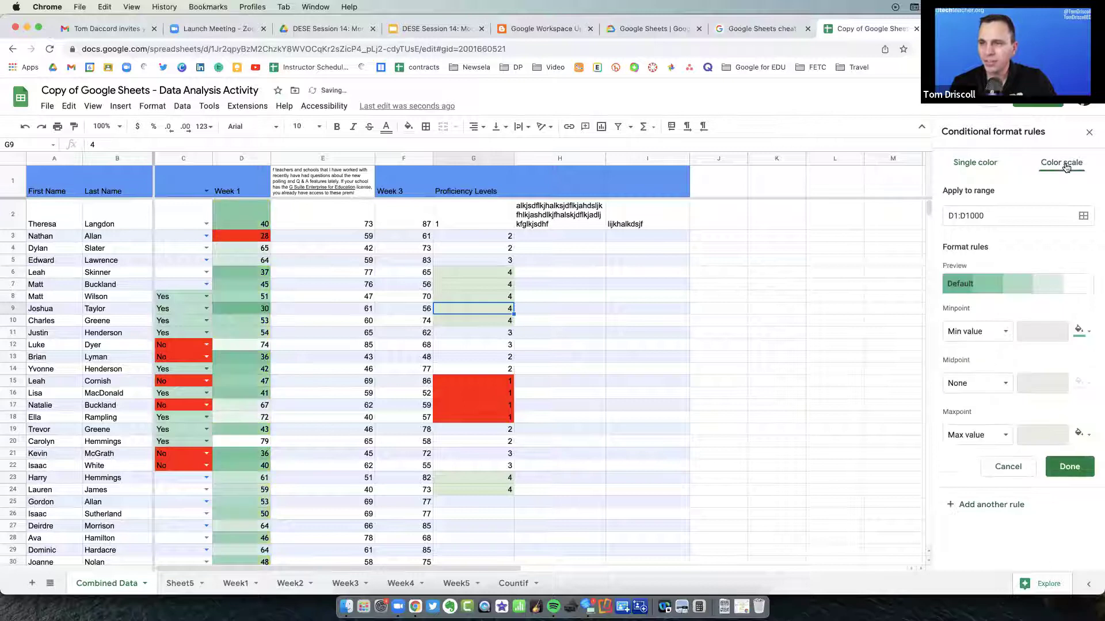
Apply the yellow-to-white preset color scale to the D1:D1000 rule
left_click(245, 159)
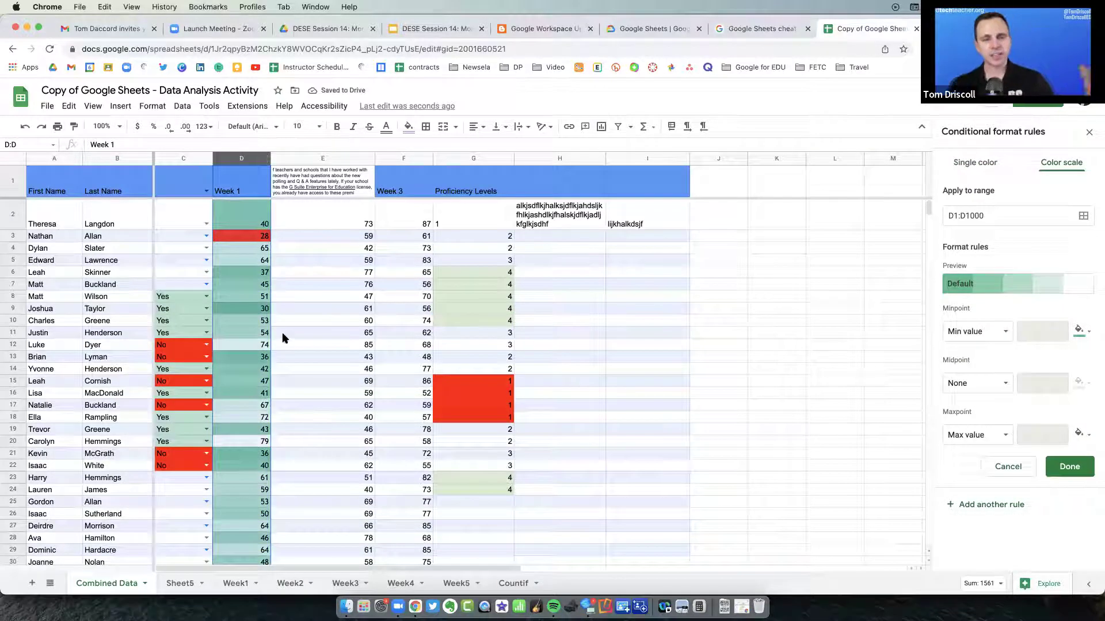
left_click(345, 158)
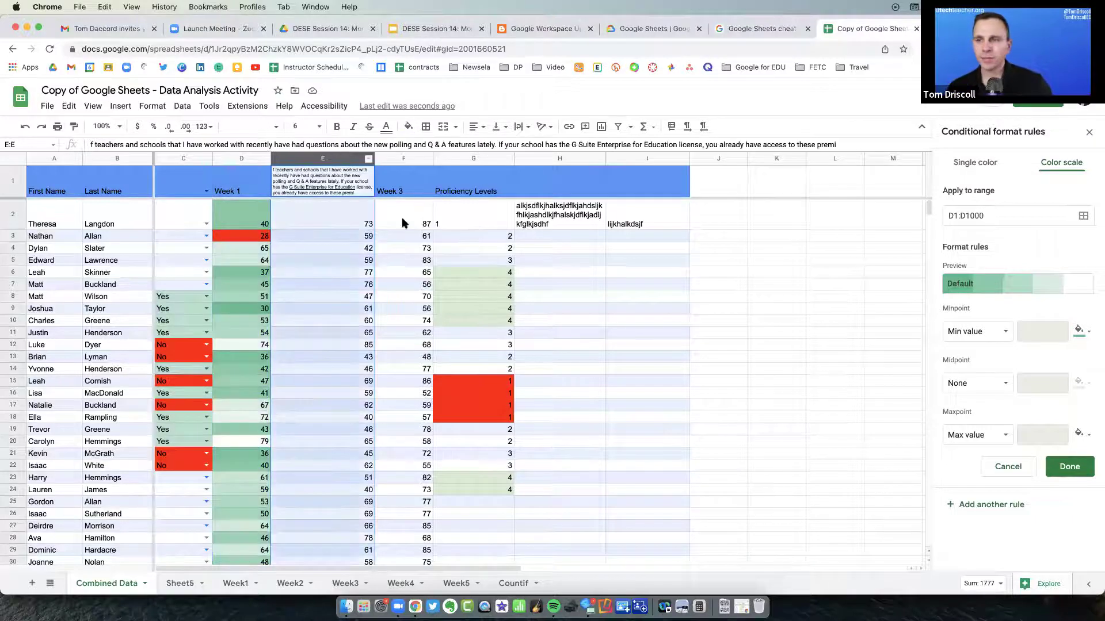
left_click(961, 286)
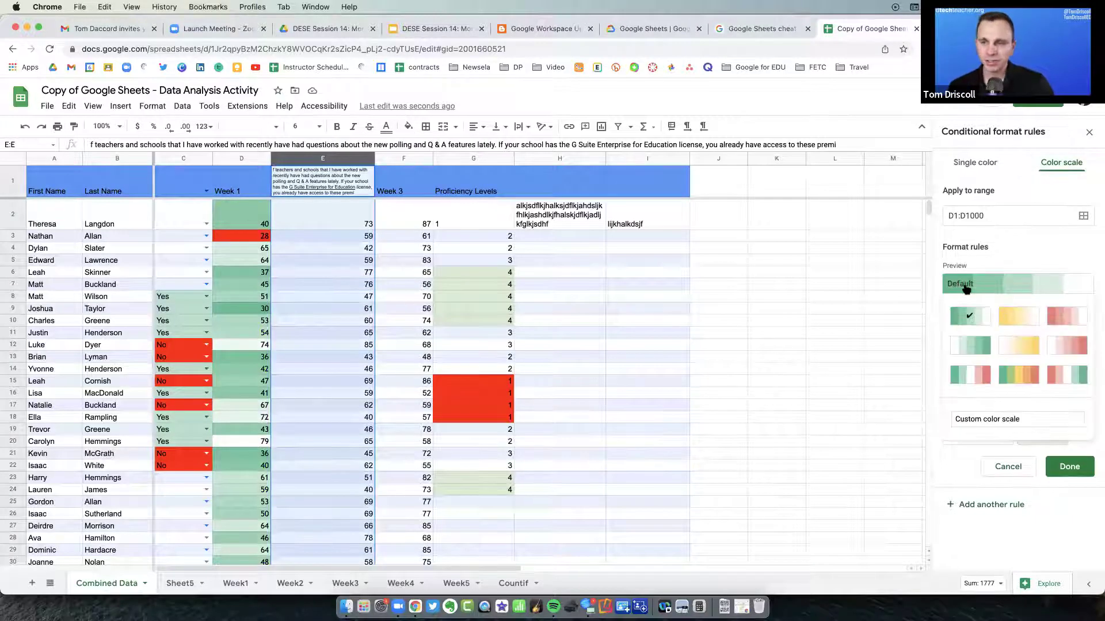
left_click(1025, 320)
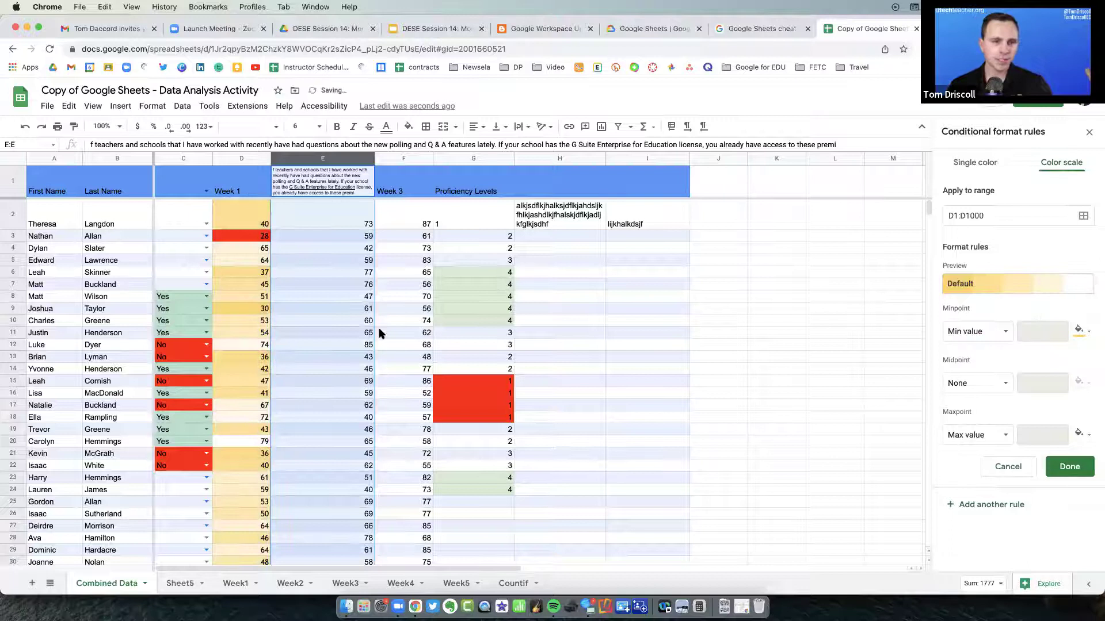
left_click(360, 321)
left_click(1003, 217)
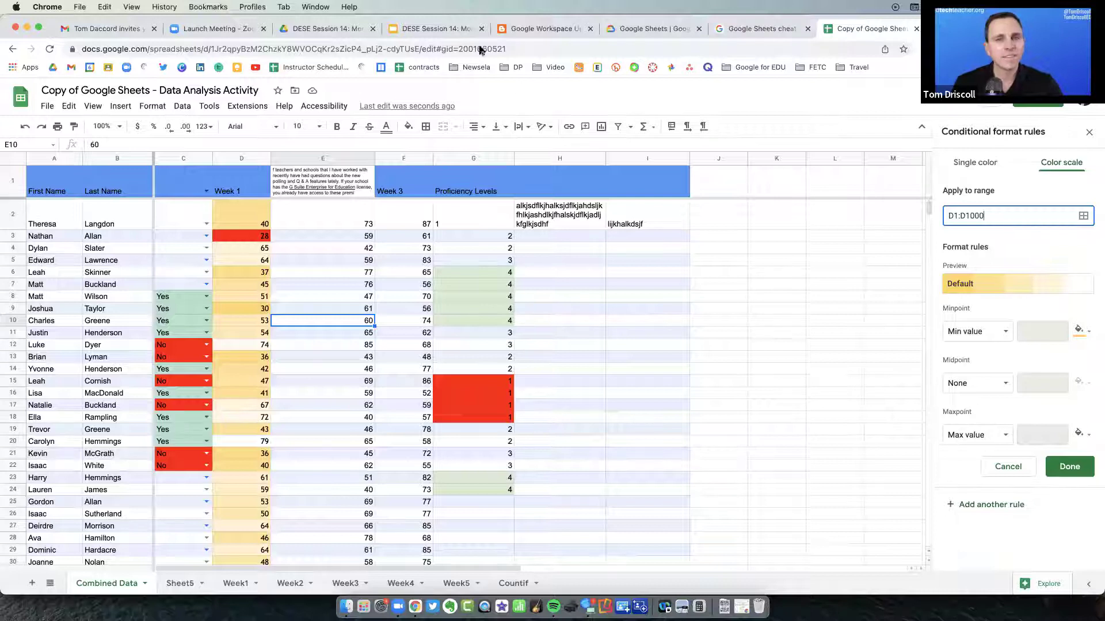
Switch to the DESE Session 14 presentation and play the embedded Conditional Formatting video on slide 23
left_click(409, 29)
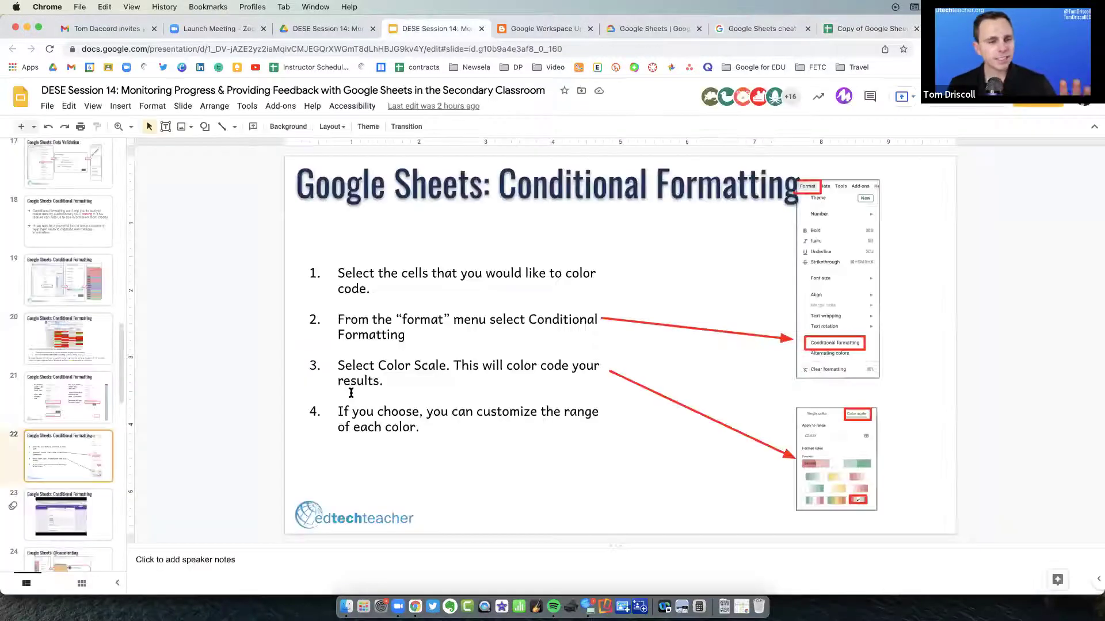
scroll(68, 402, "down", 2)
left_click(68, 472)
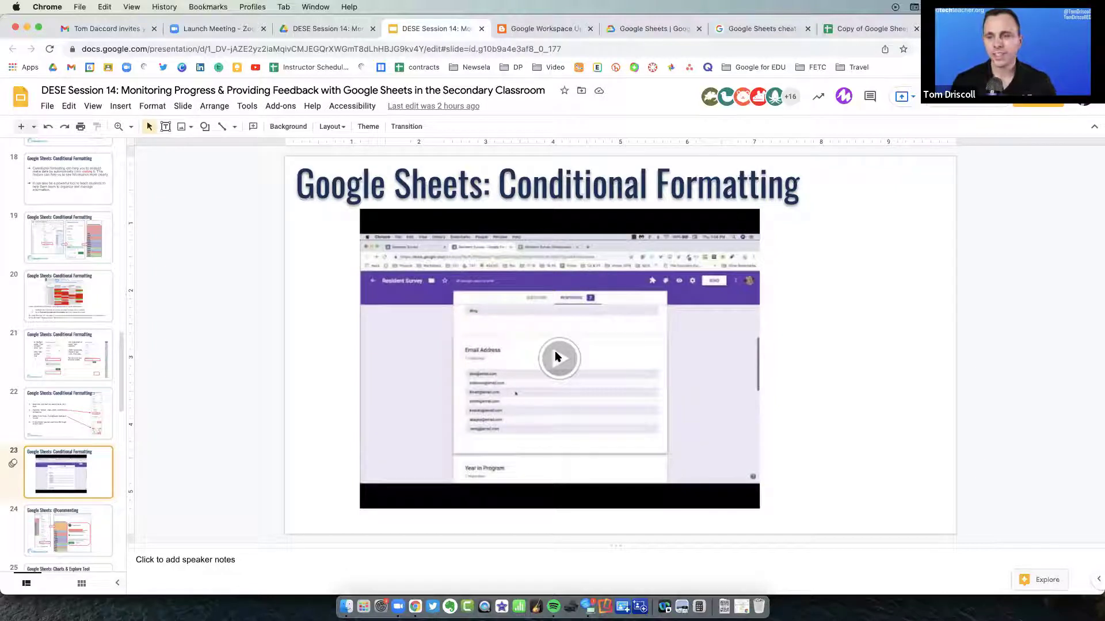
left_click(594, 370)
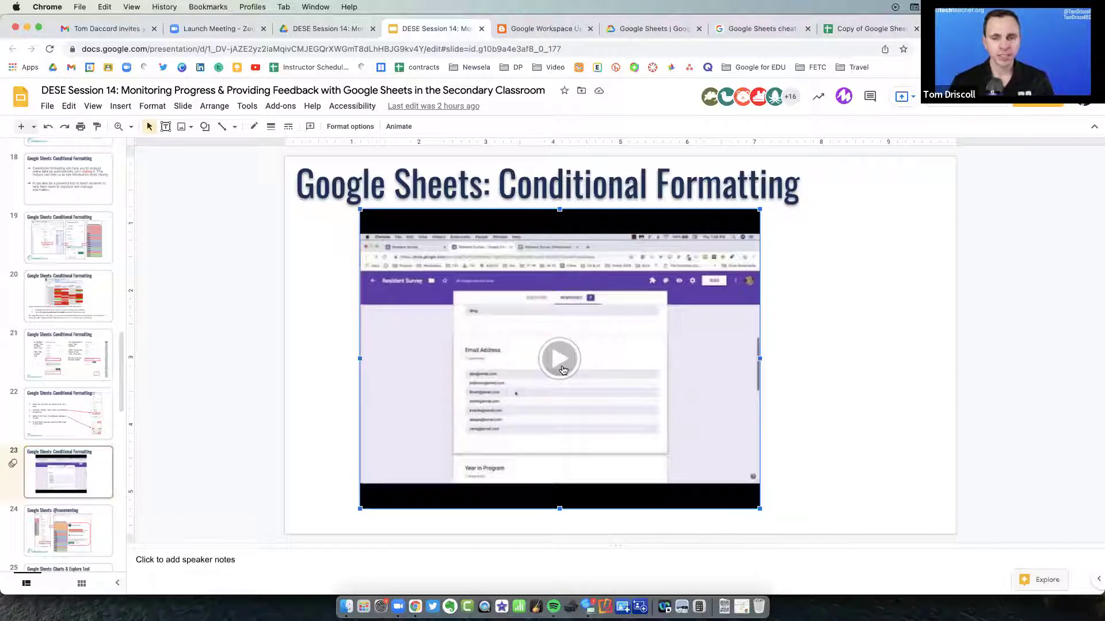
left_click(567, 371)
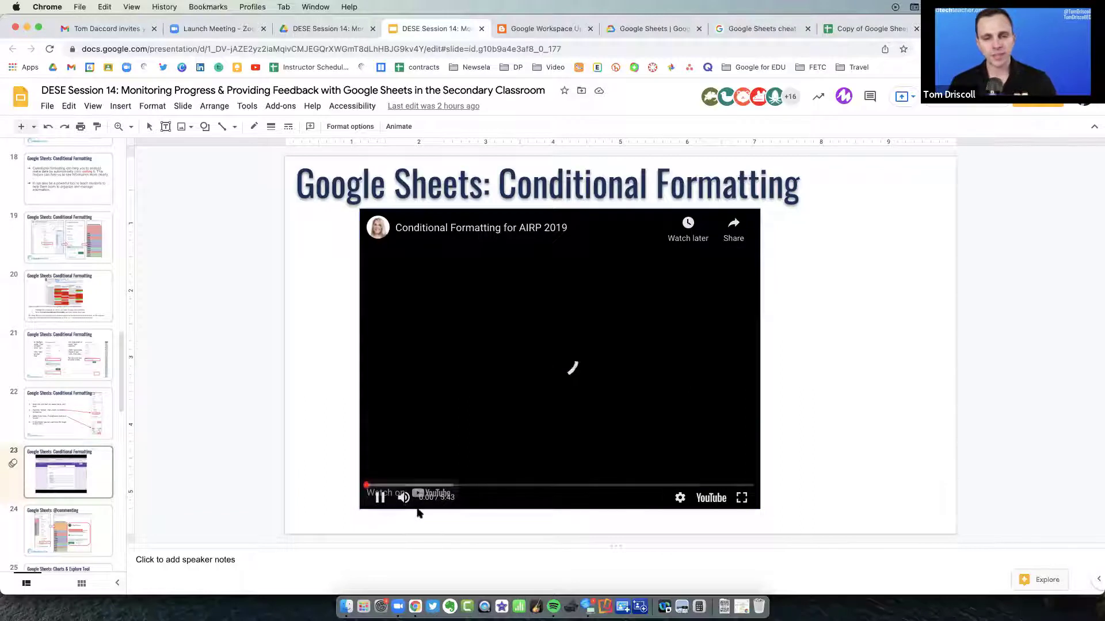
Pause the Conditional Formatting video, skip ahead to about 0:27 and display its share link
left_click(380, 499)
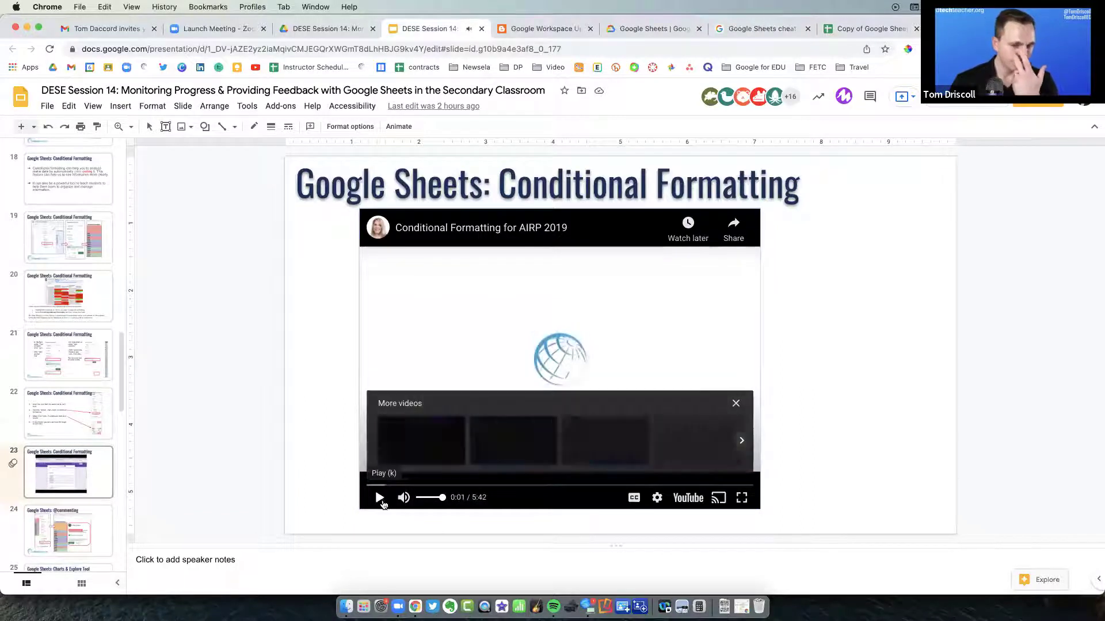
left_click(399, 486)
left_click(736, 403)
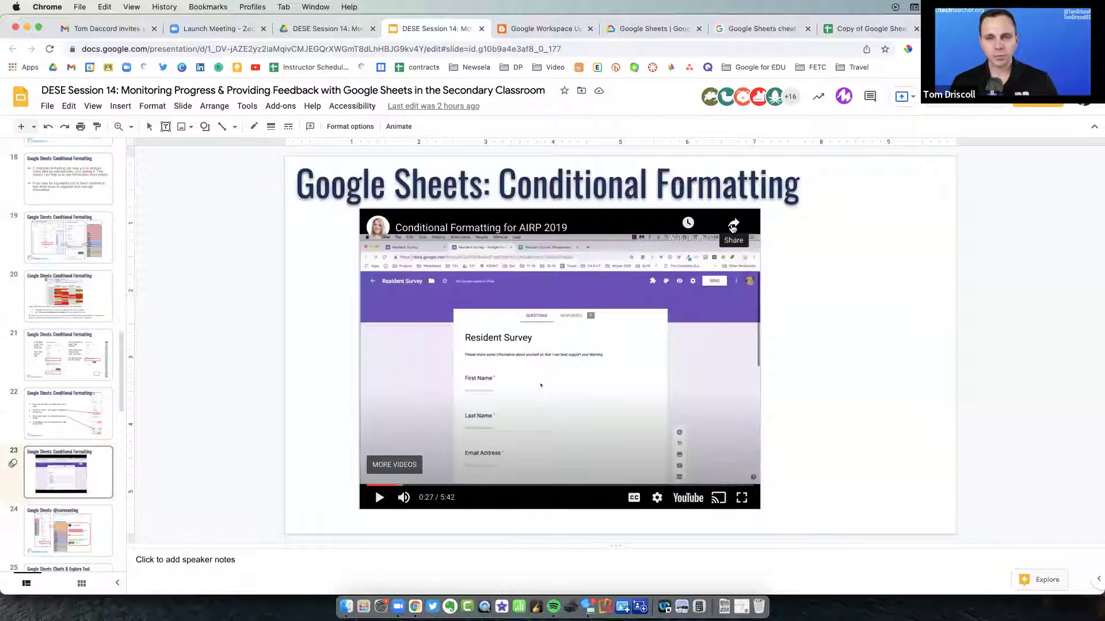
left_click(732, 229)
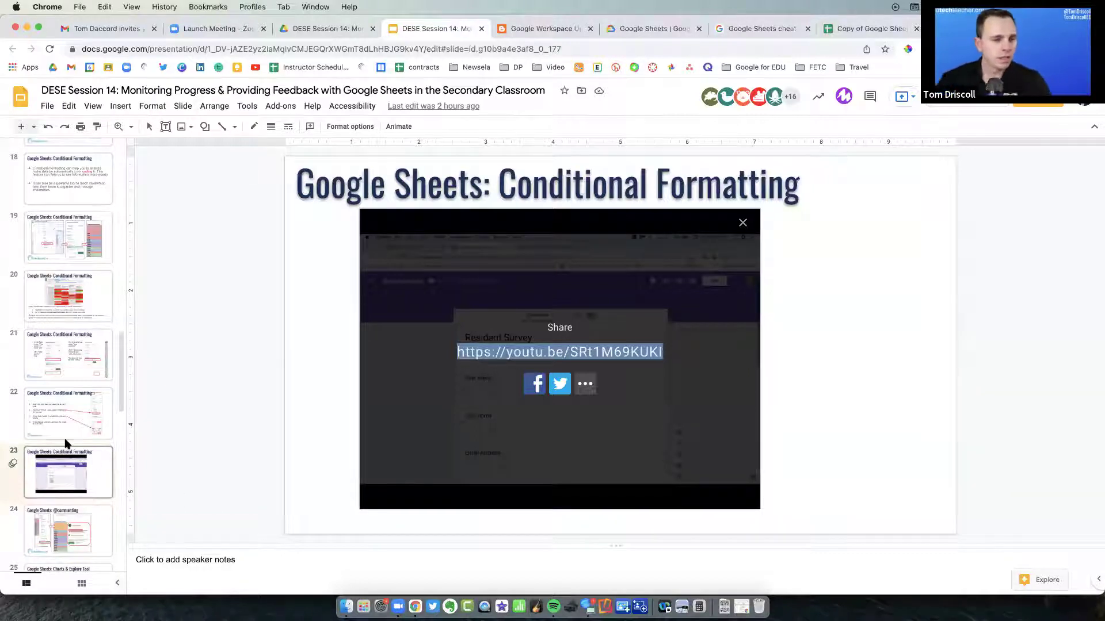
Show the Charts & Explore Tool slide 25, switch to the Data Analysis Activity spreadsheet and close its conditional format rules
scroll(68, 445, "down", 3)
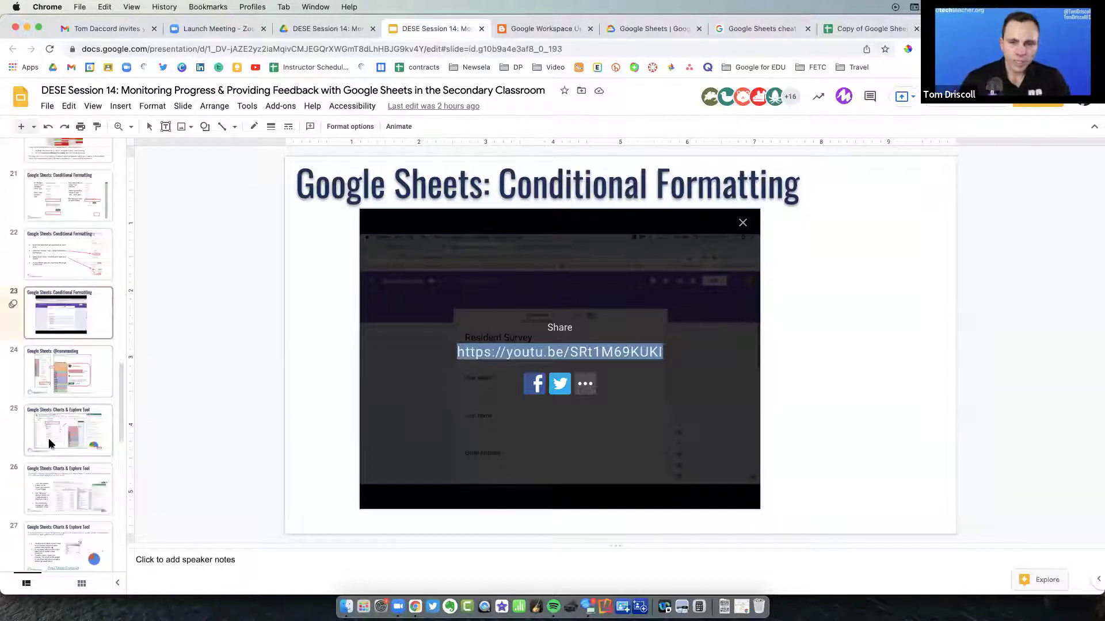
left_click(72, 438)
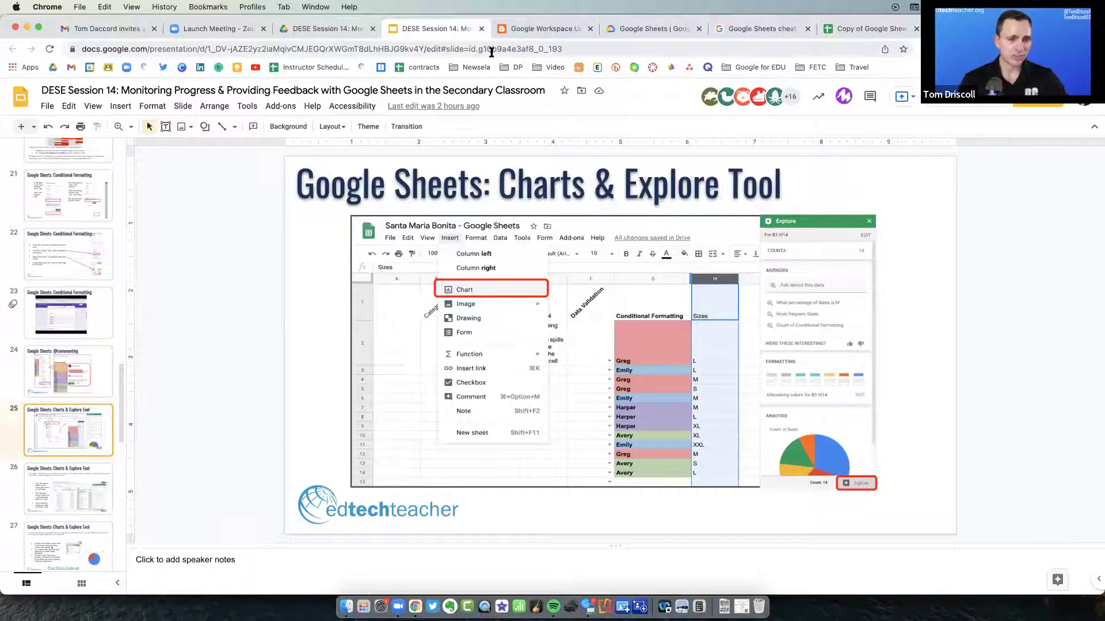
left_click(851, 30)
scroll(742, 360, "down", 1)
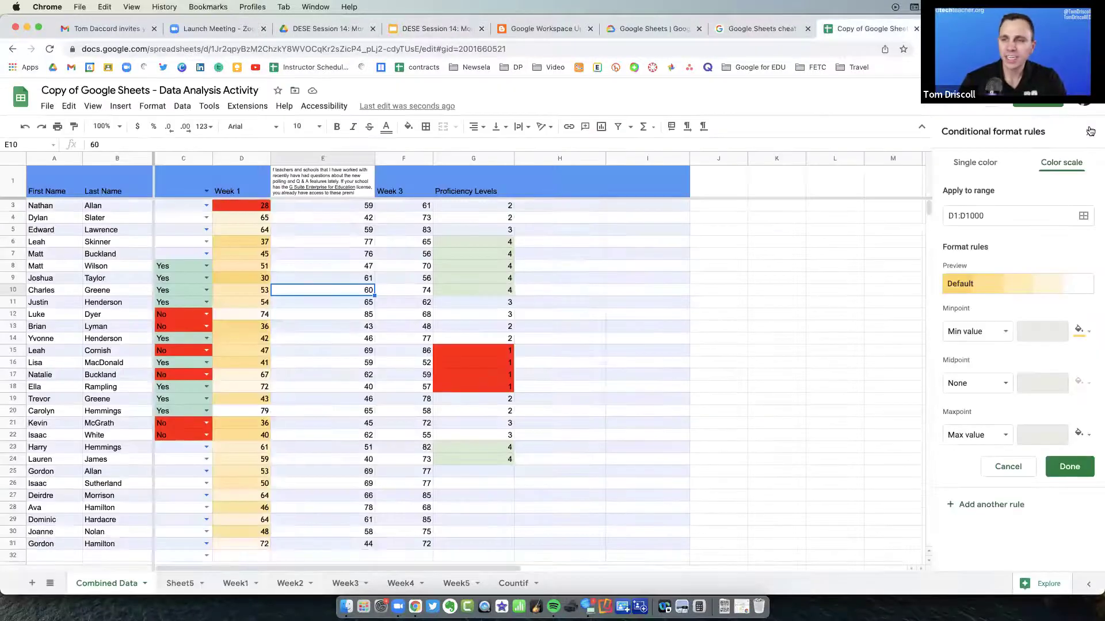
left_click(1086, 134)
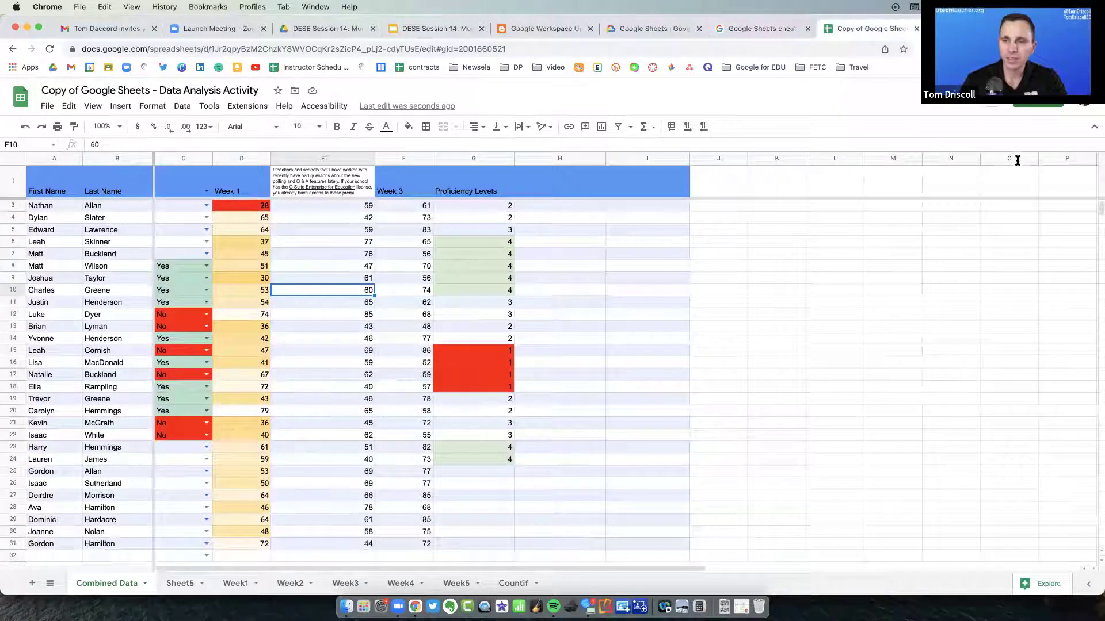
Use Explore to review the suggested questions and analysis charts for the Combined Data sheet, and close it
left_click(1041, 584)
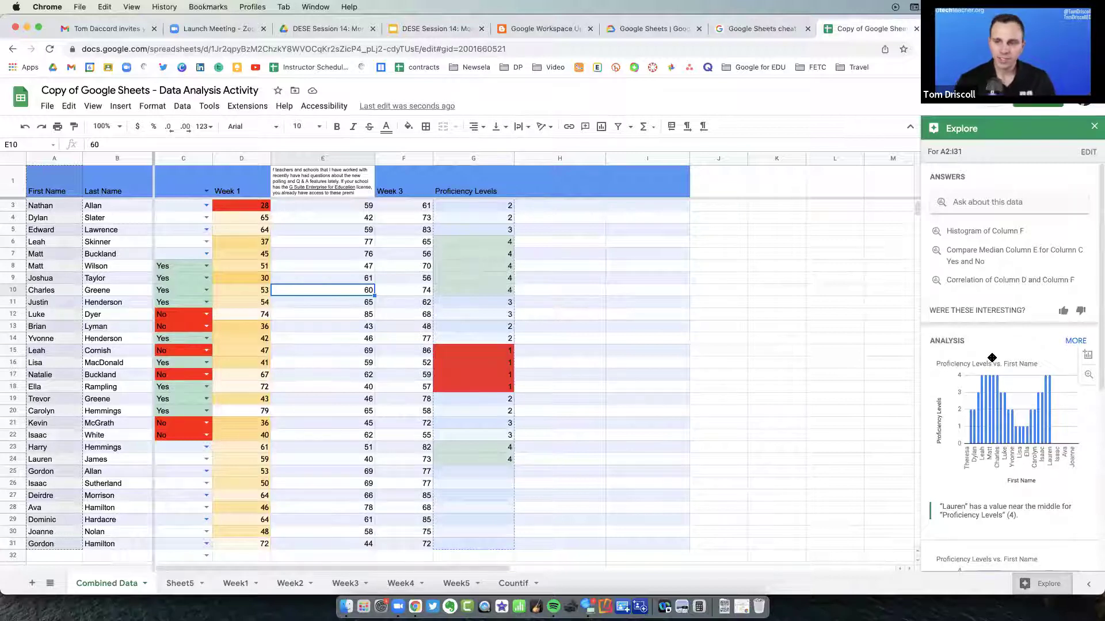
scroll(992, 358, "down", 3)
scroll(992, 358, "down", 8)
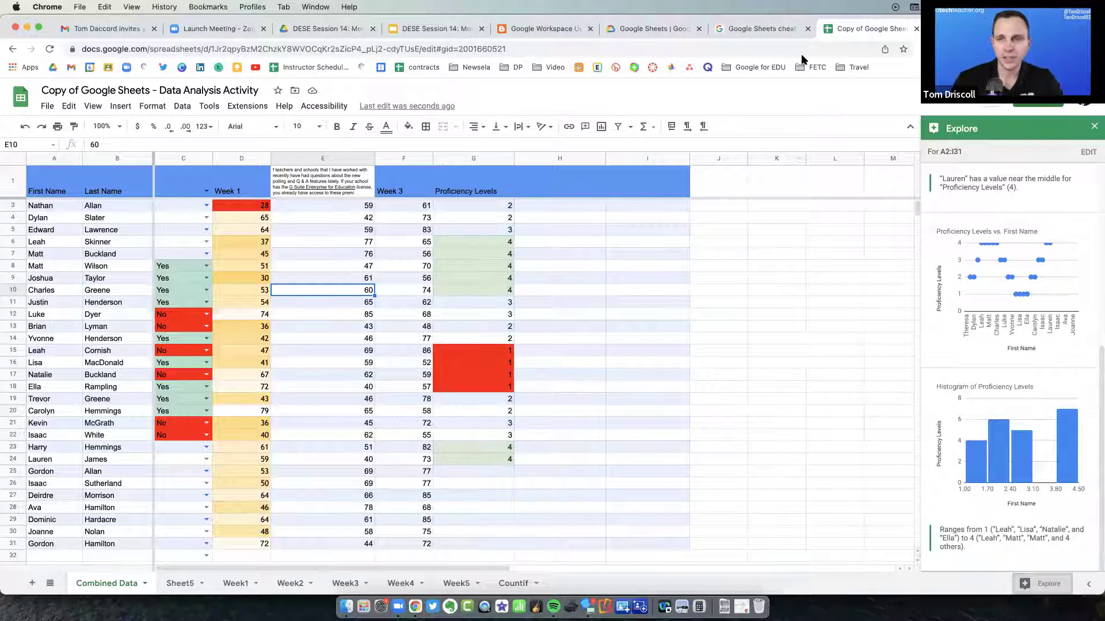
left_click(1095, 128)
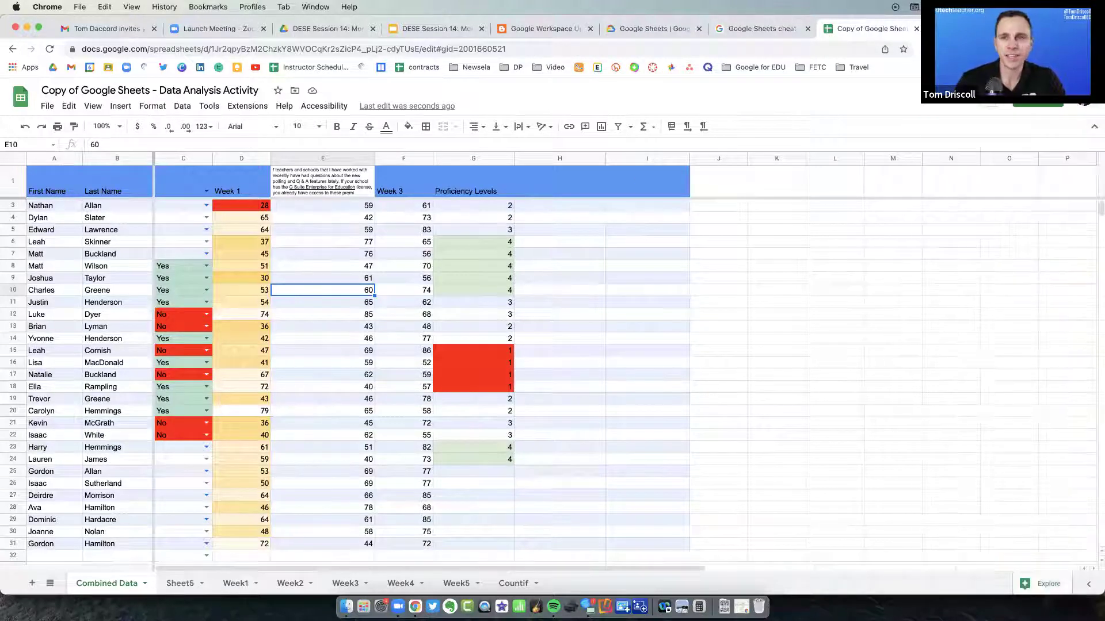
Switch to the DESE Session 14 presentation, show Charts & Explore Tool slides 26 and 27, and bring up the Pivot Tables Explained link
left_click(442, 30)
scroll(71, 433, "down", 2)
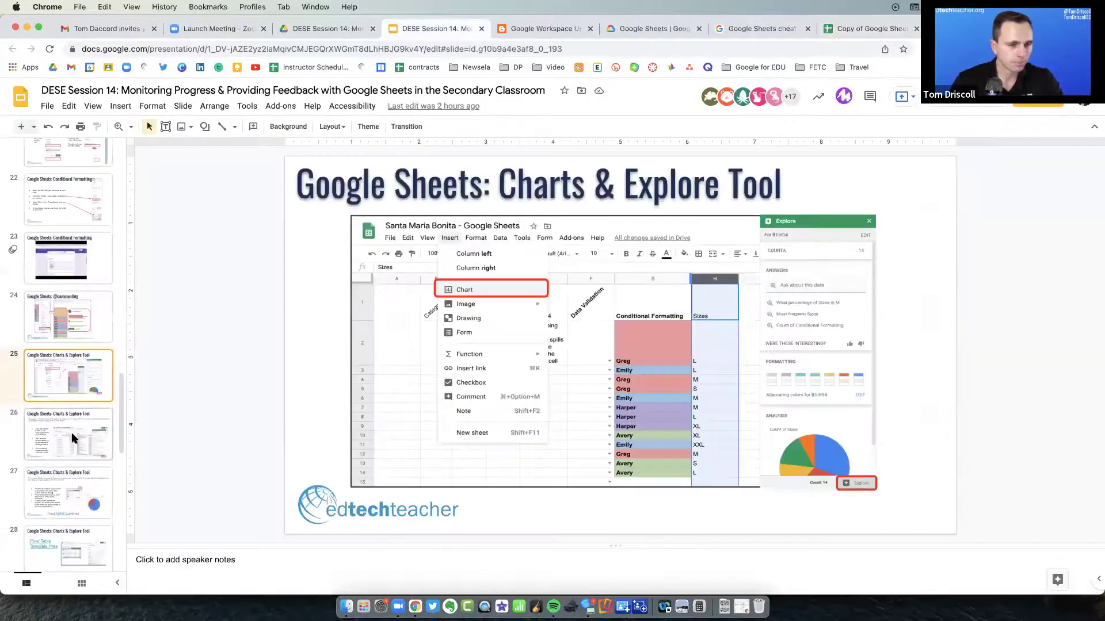
left_click(71, 437)
scroll(61, 424, "down", 2)
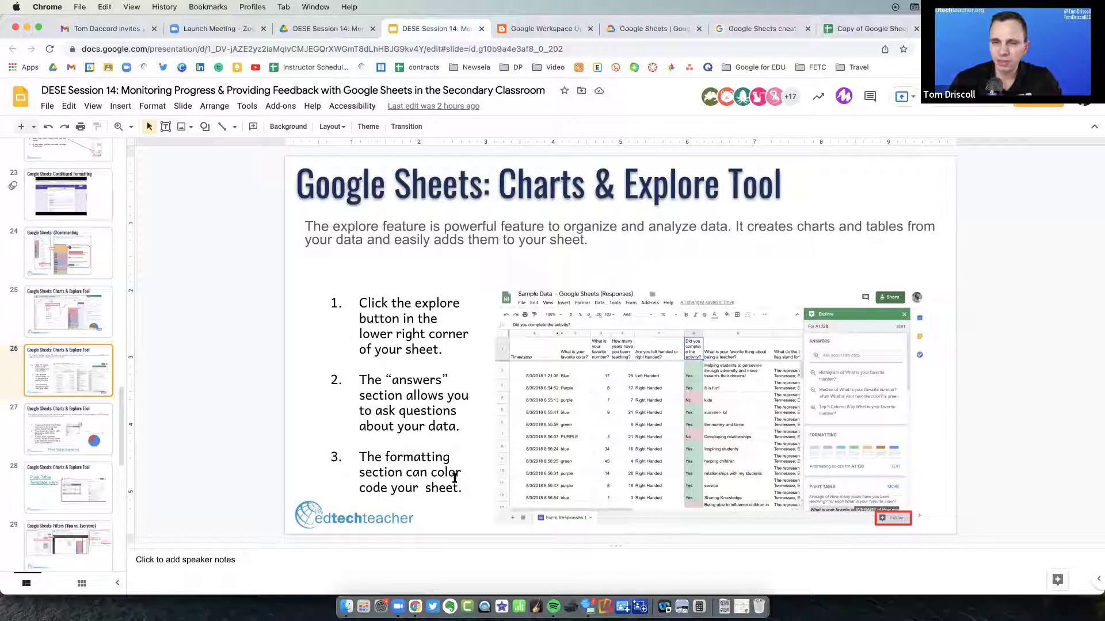
left_click(74, 432)
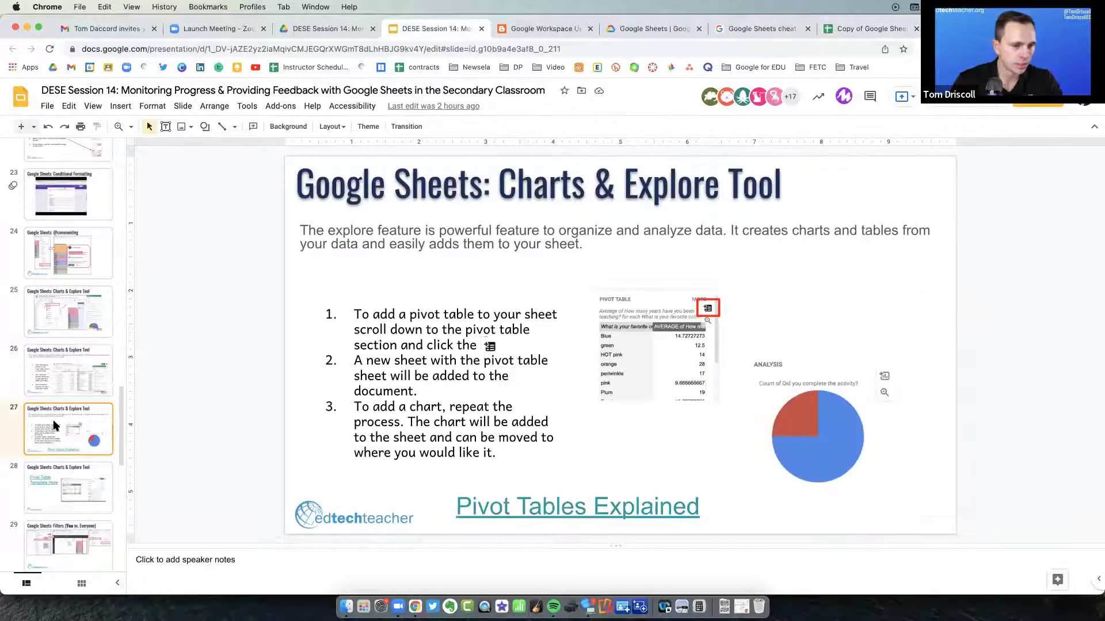
scroll(69, 440, "down", 2)
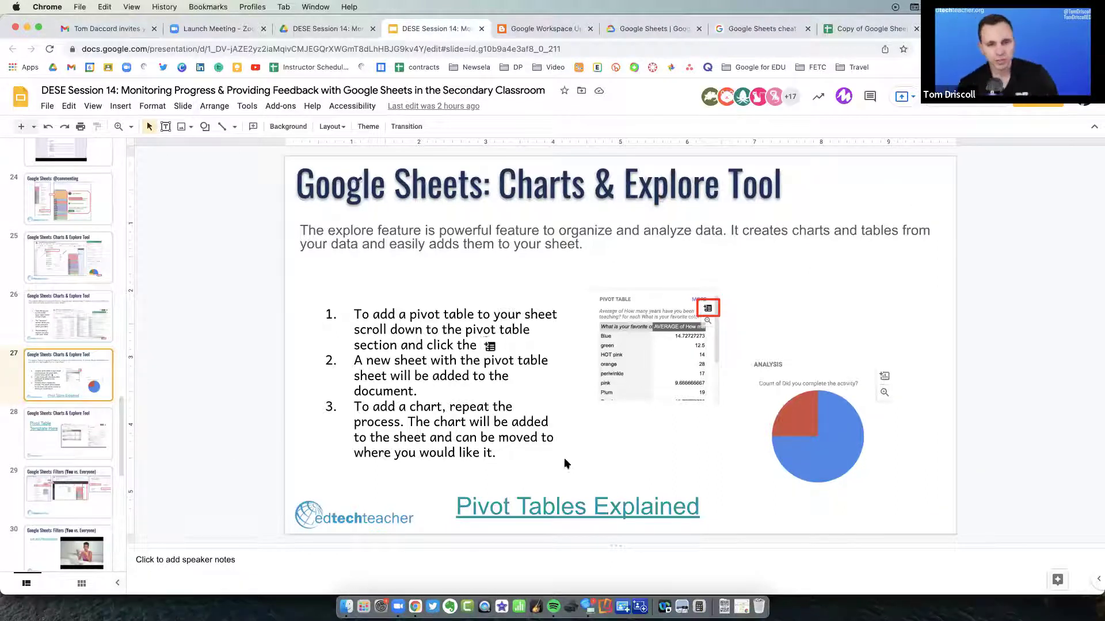
left_click(578, 506)
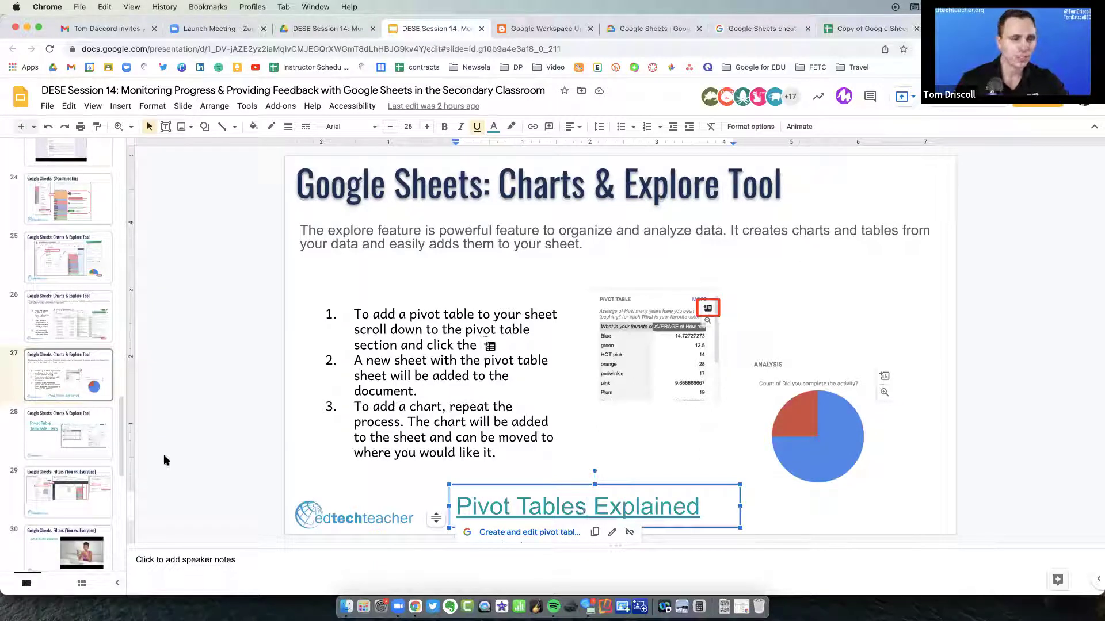
Show slide 28 and open the copy page for the Pivot Table template from its Pivot Table Template Here link
left_click(95, 437)
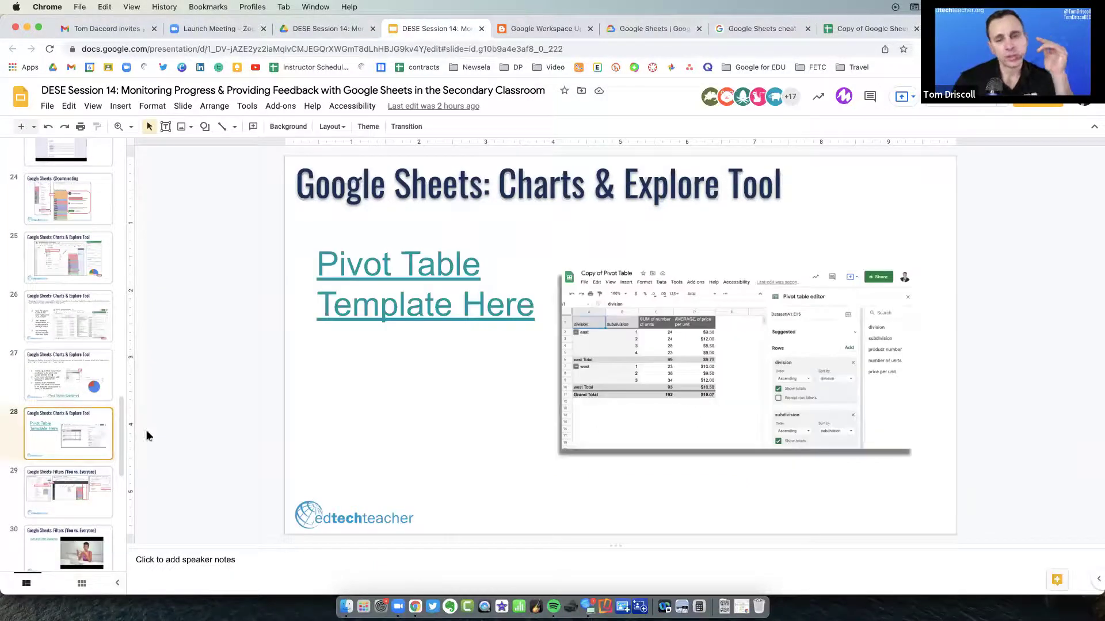
left_click(468, 302)
left_click(455, 339)
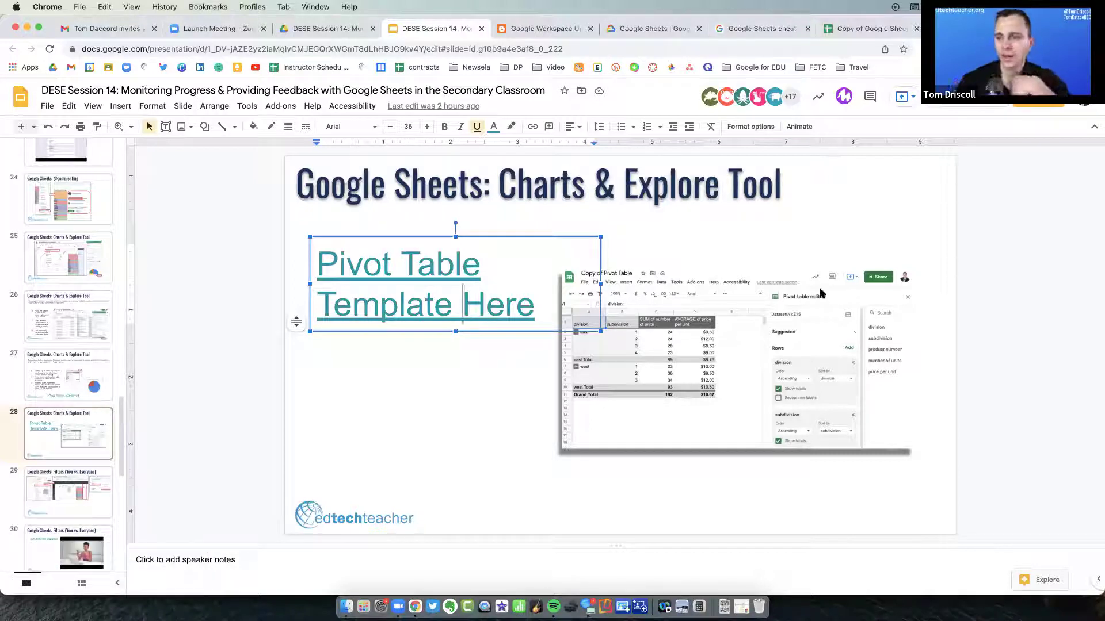
left_click(426, 306)
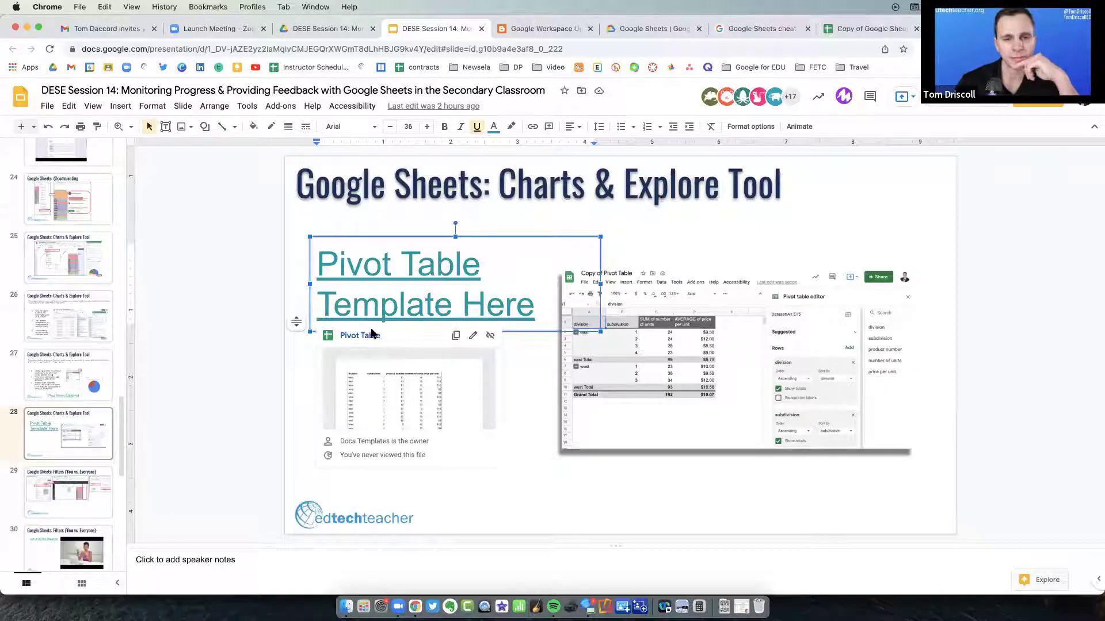
left_click(368, 335)
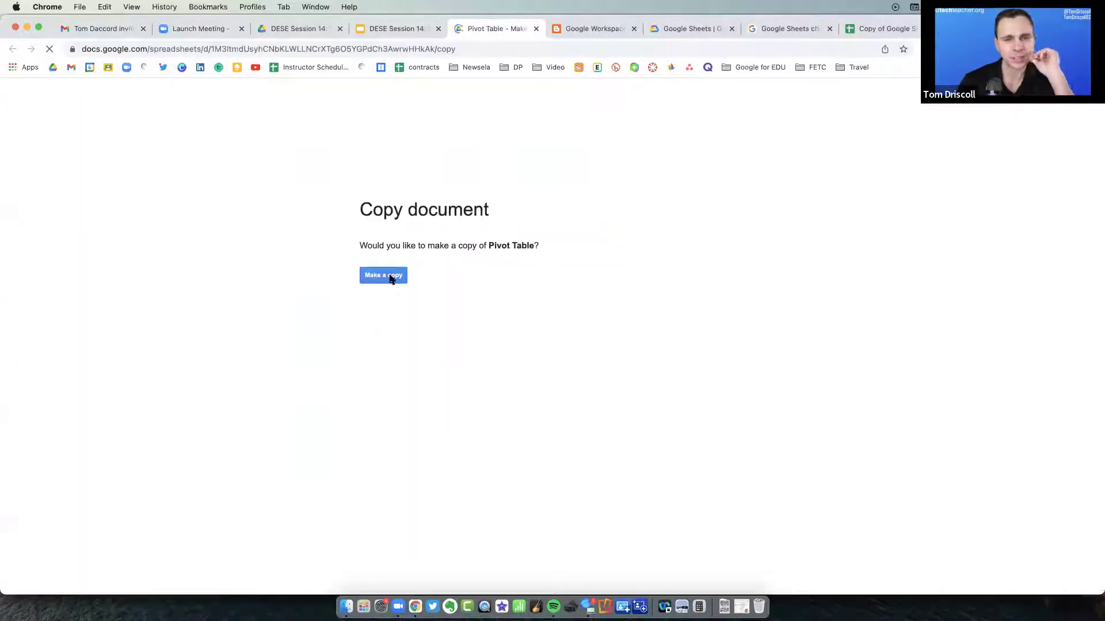
Make a copy of the Pivot Table template and show its Pivot Table and Pivot Table with Calculated field sheets
left_click(391, 280)
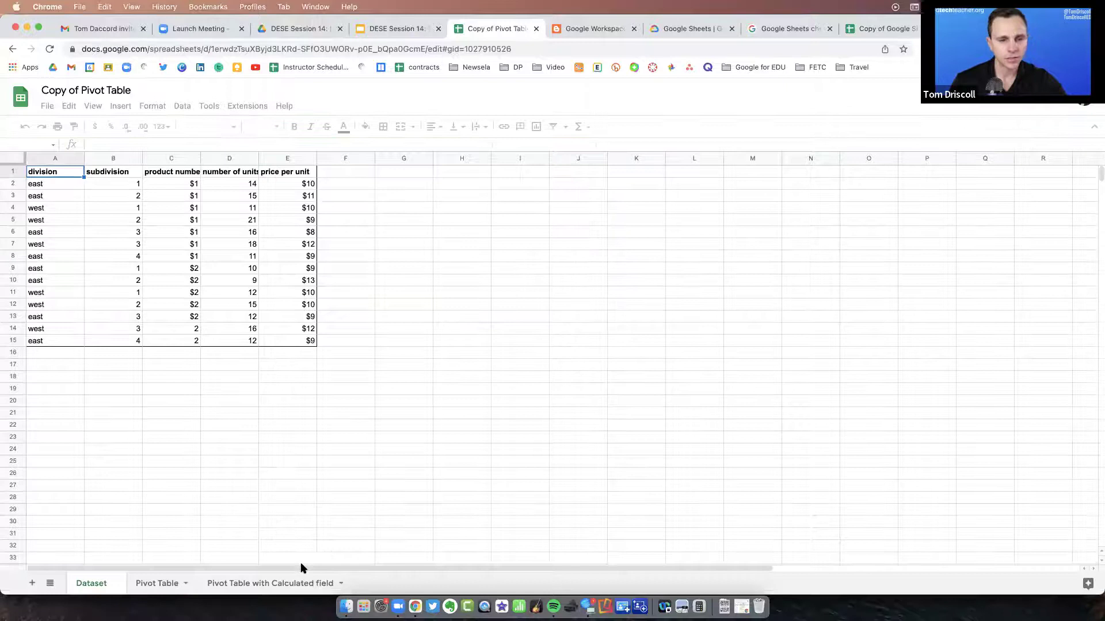
left_click(161, 584)
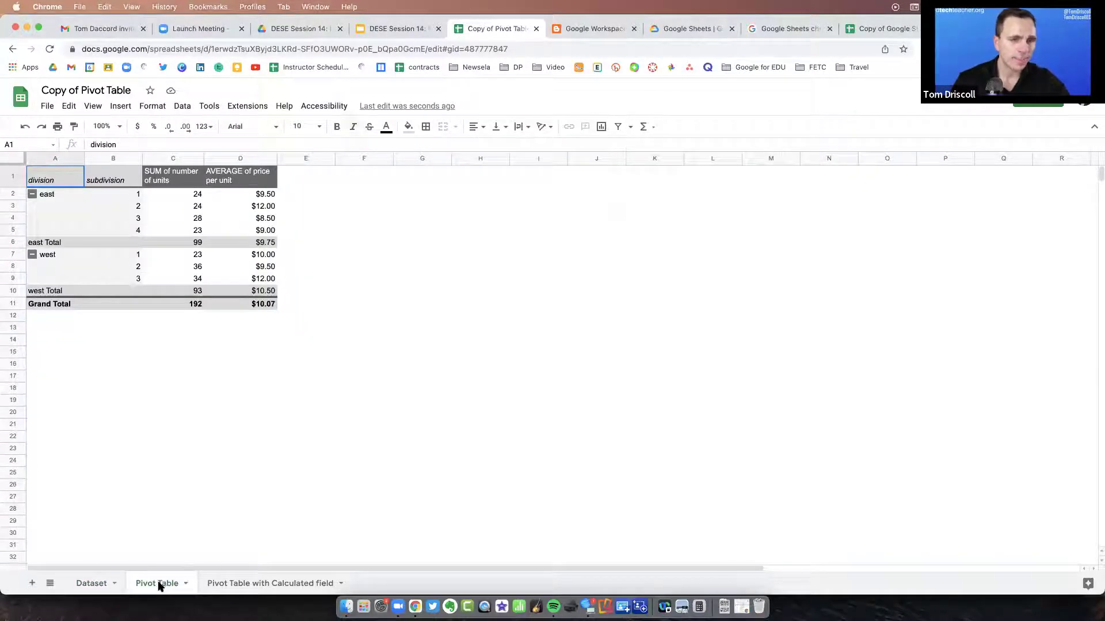
left_click(247, 586)
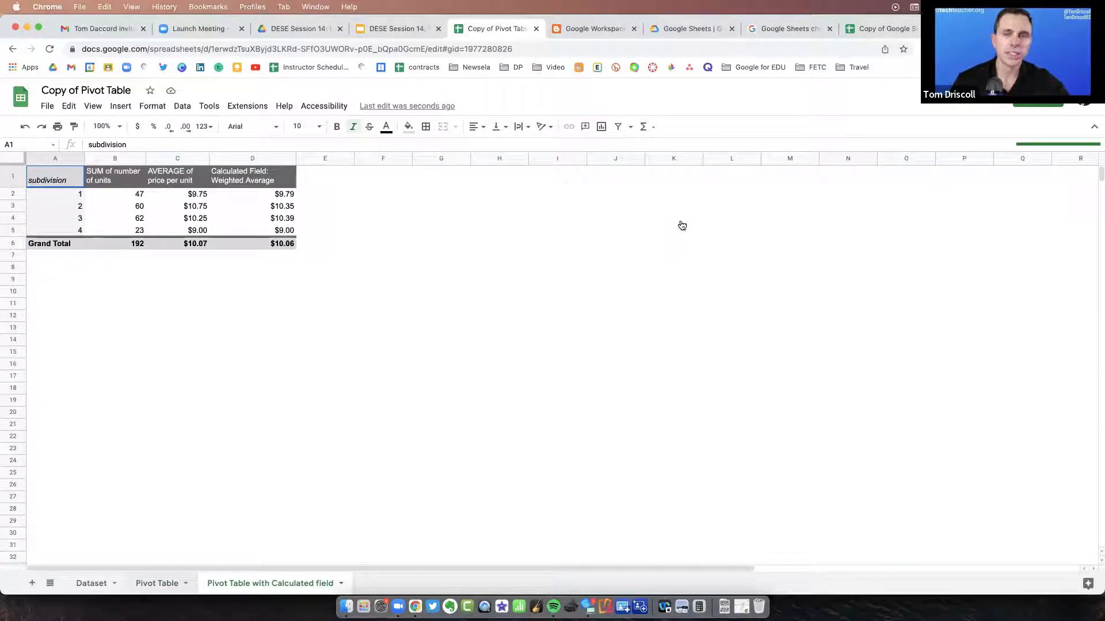
Examine the calculated-field sheet's pivot table editor, including the subdivision row's order options, and return to the Dataset sheet
left_click(401, 28)
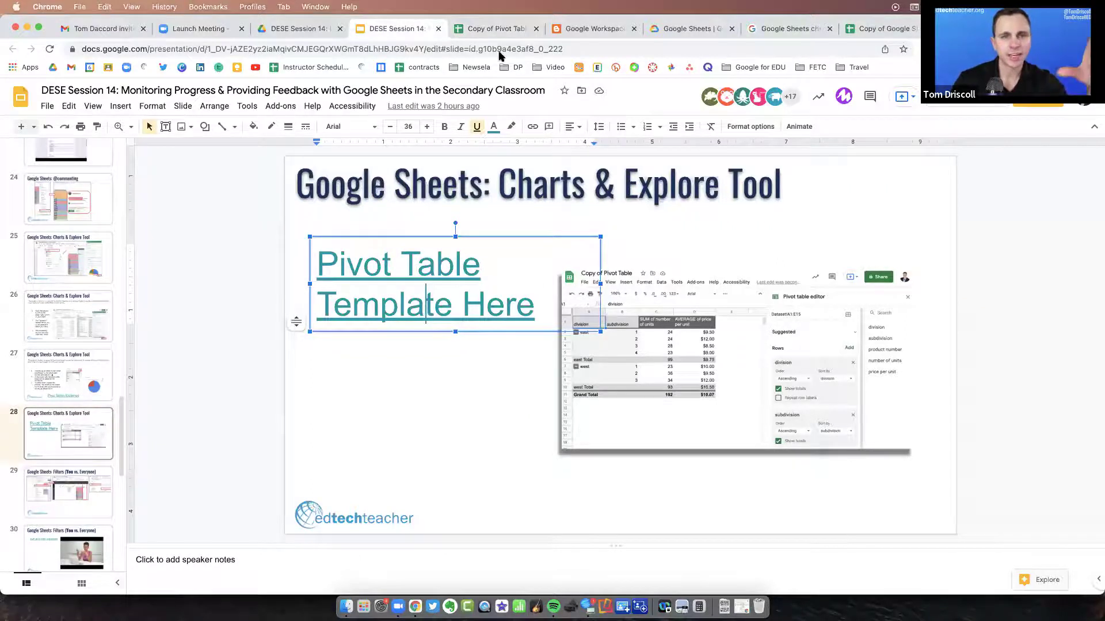
left_click(502, 28)
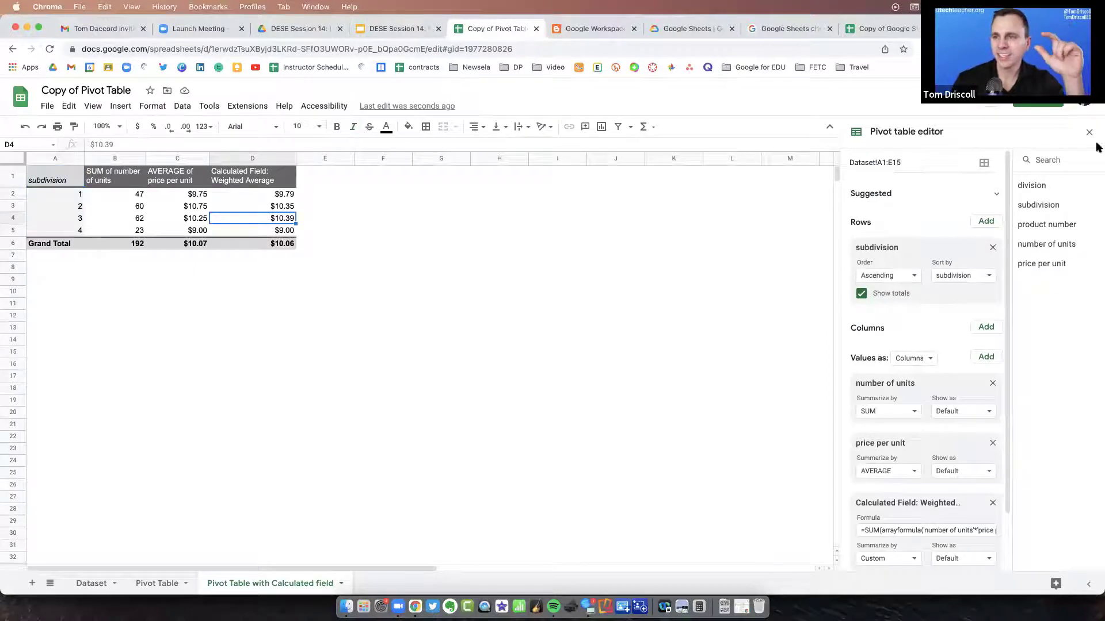
left_click(915, 280)
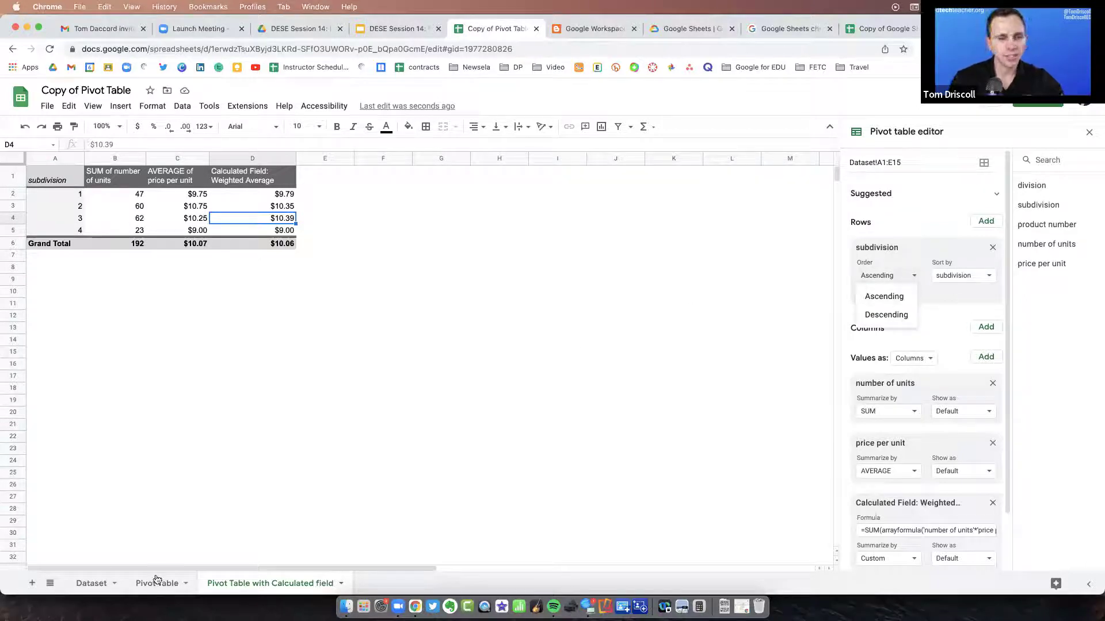
left_click(93, 583)
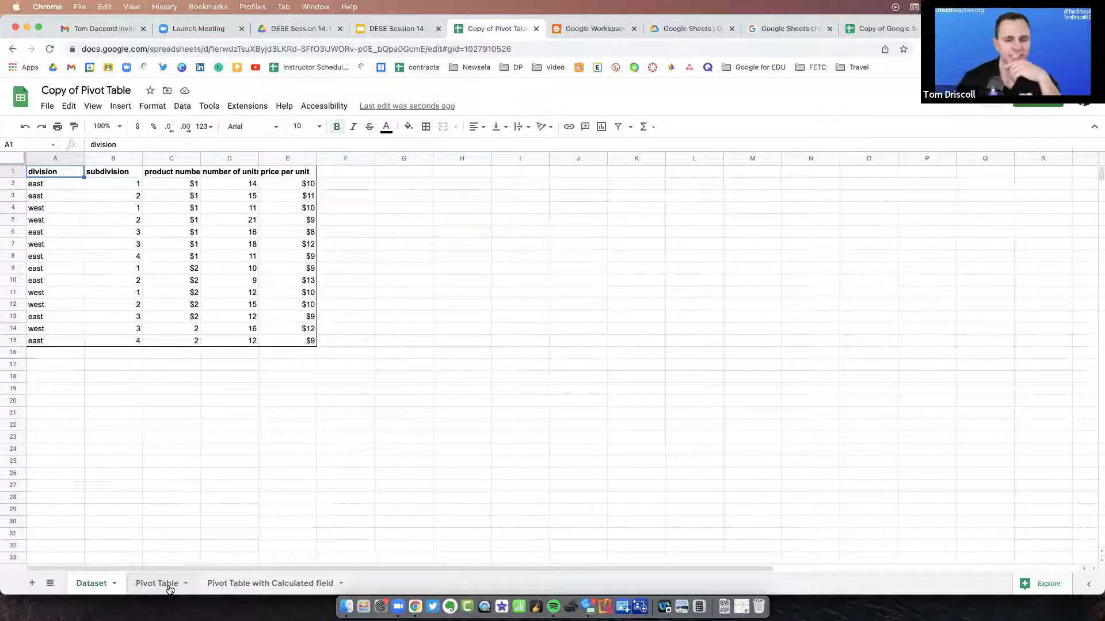
Show Filters slide 29 of the presentation, close Copy of Pivot Table, and bring up the Data Analysis Activity spreadsheet
left_click(403, 30)
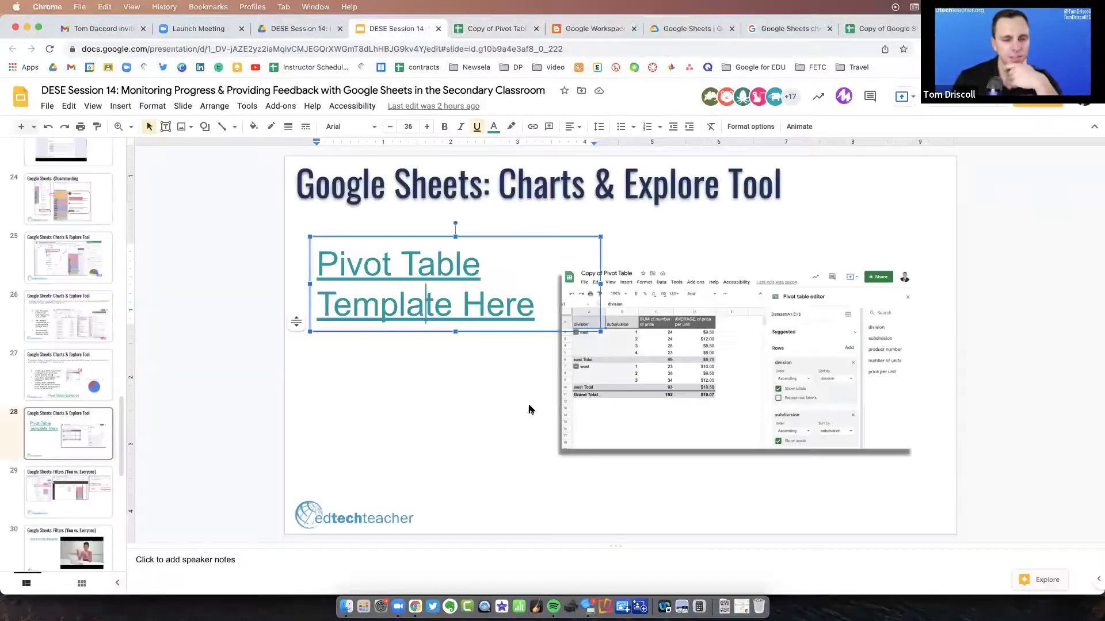
left_click(72, 496)
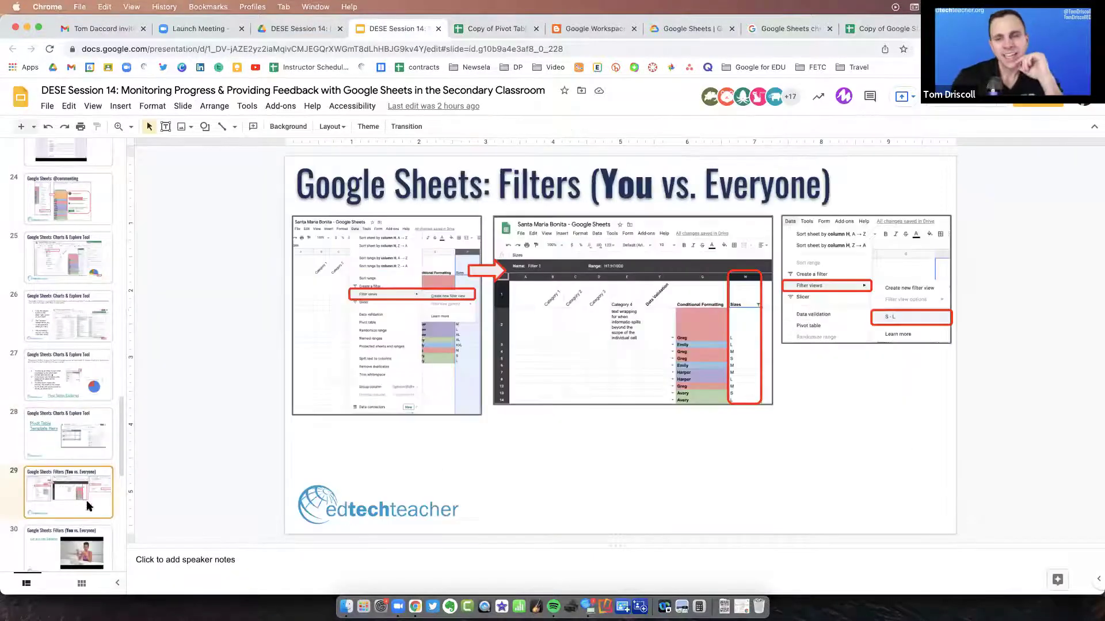
left_click(505, 30)
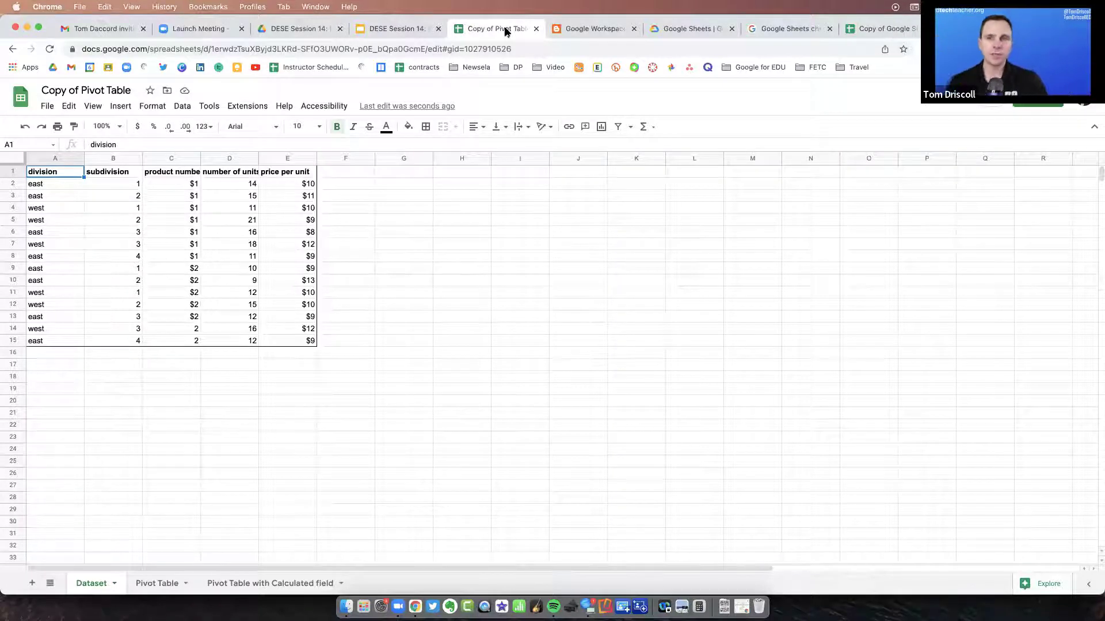
left_click_drag(874, 29, 608, 43)
left_click(536, 29)
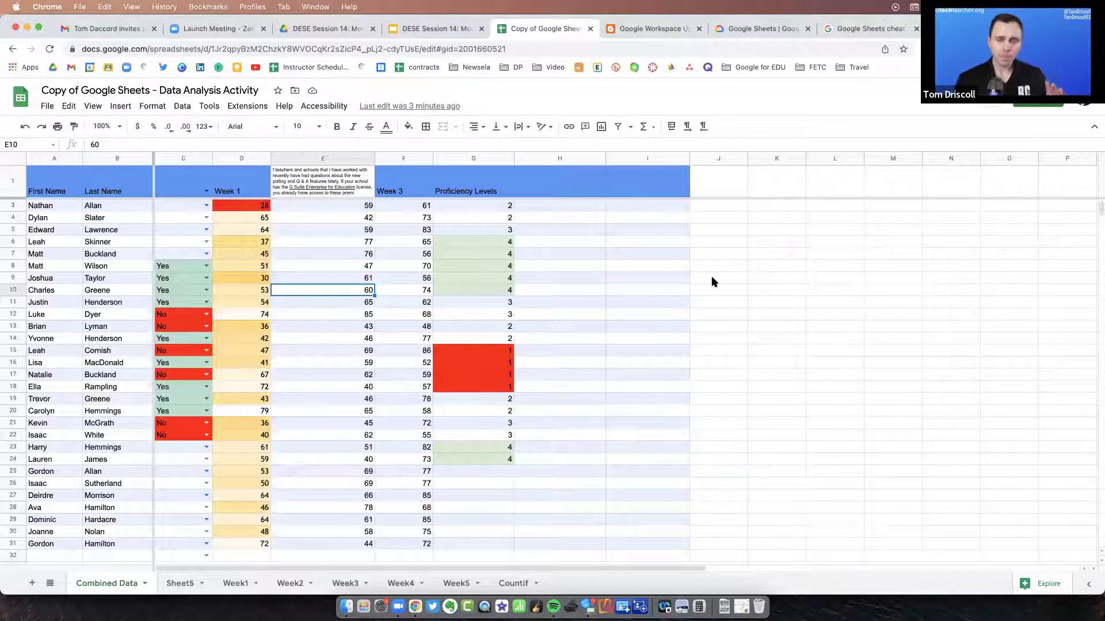
left_click(432, 29)
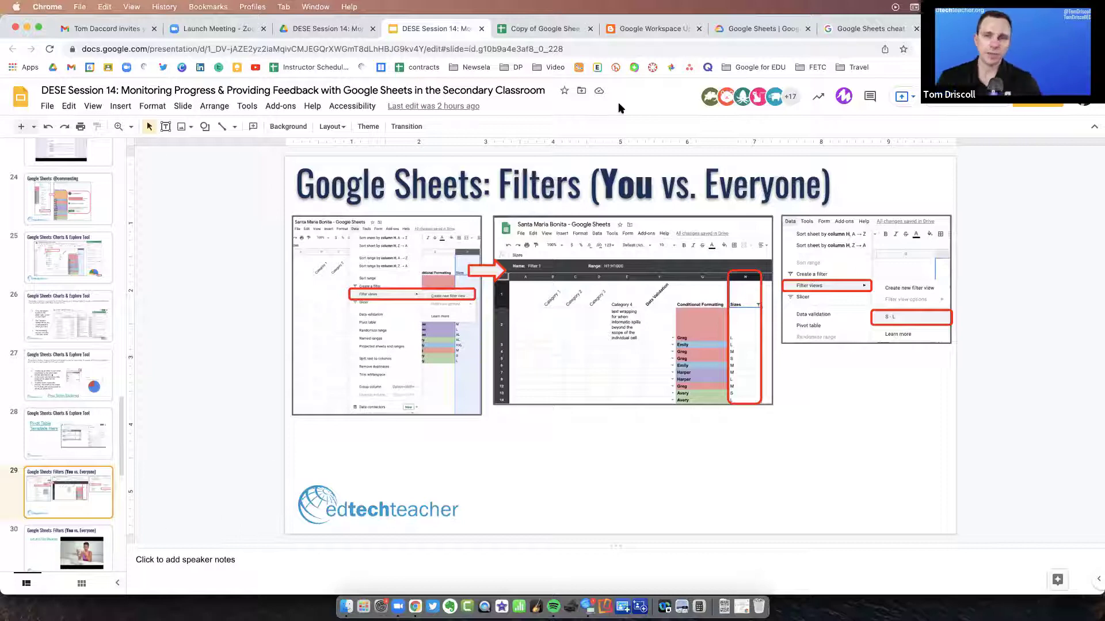
left_click(538, 29)
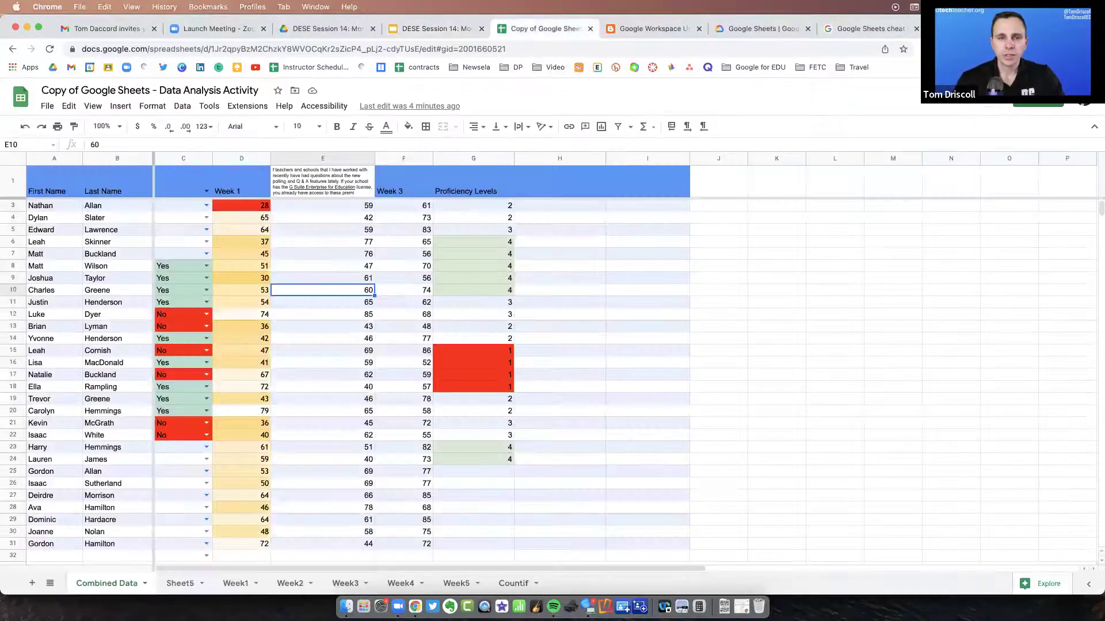
Create a filter on column E of the Combined Data sheet and sort the column A → Z
left_click(339, 241)
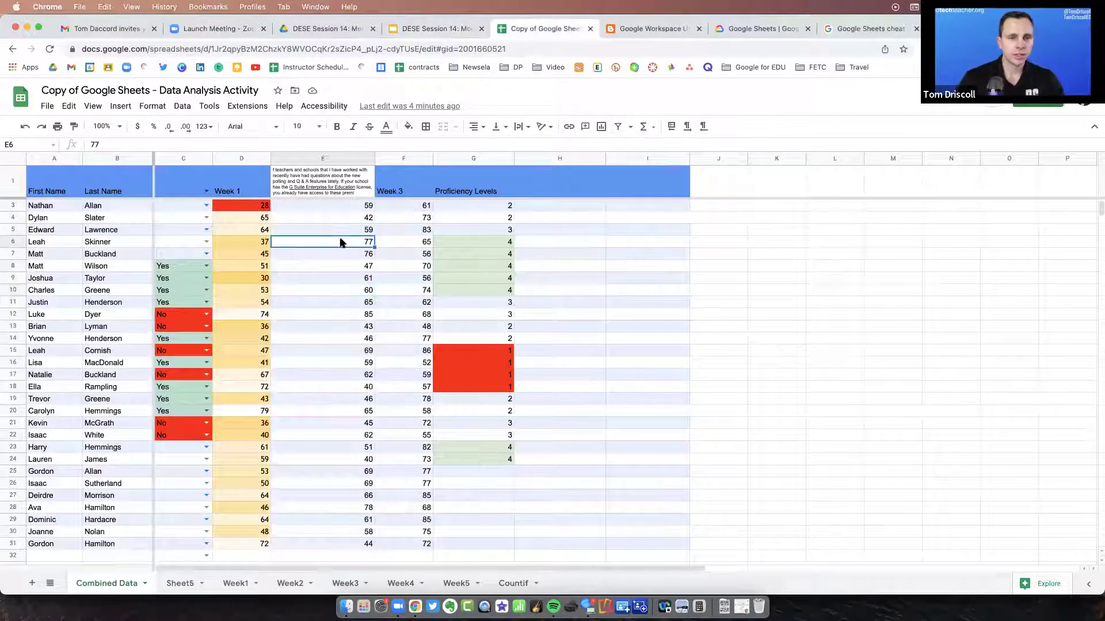
left_click(336, 157)
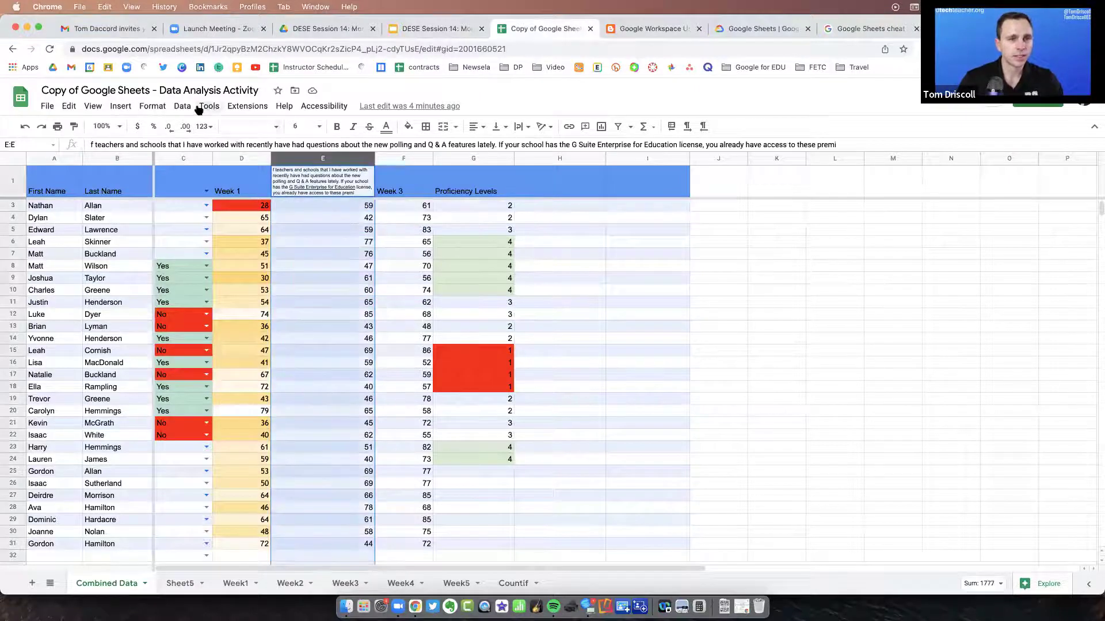
left_click(182, 106)
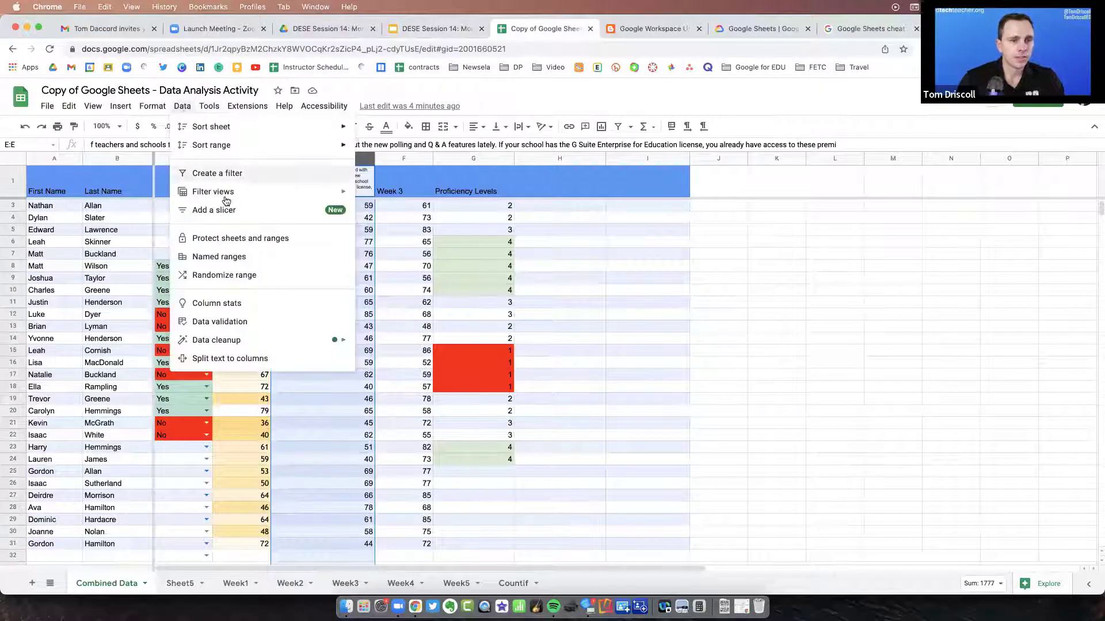
left_click(228, 174)
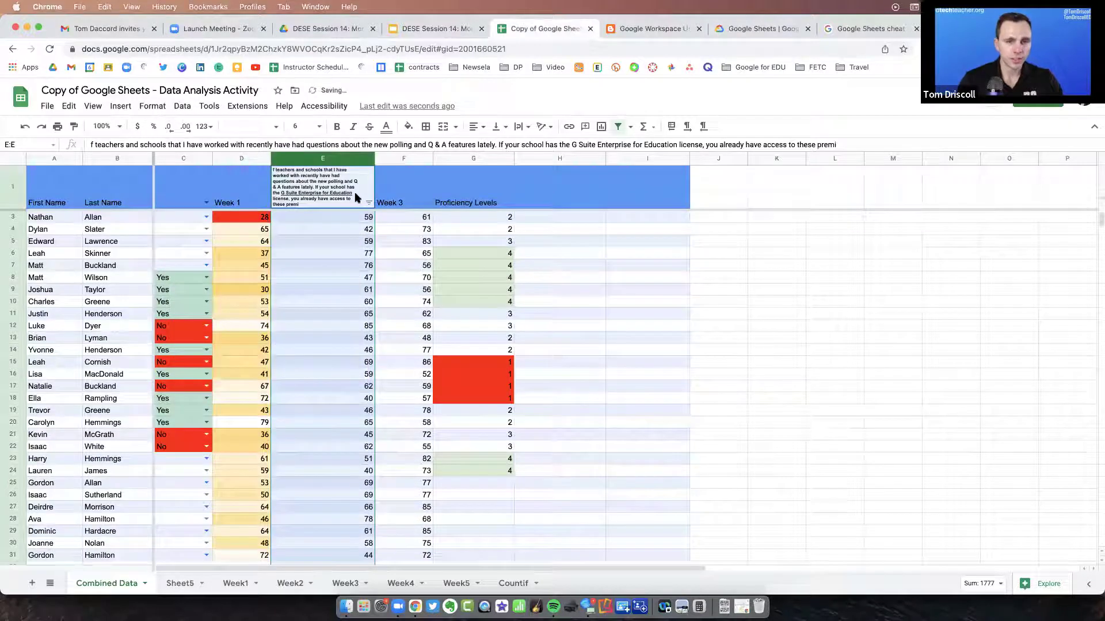
left_click(369, 203)
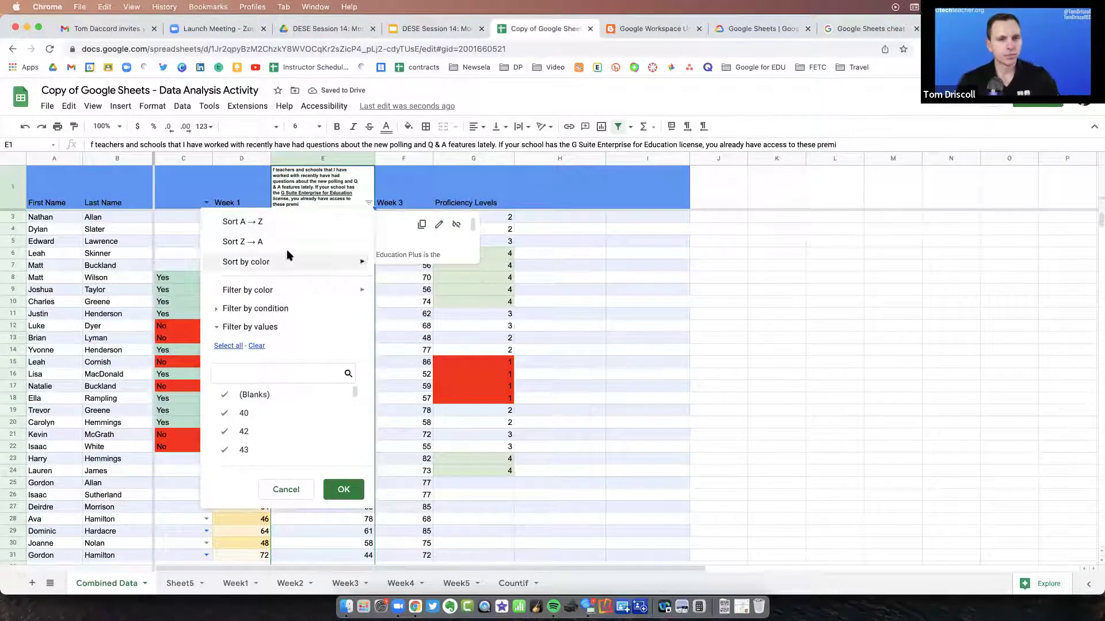
left_click(283, 225)
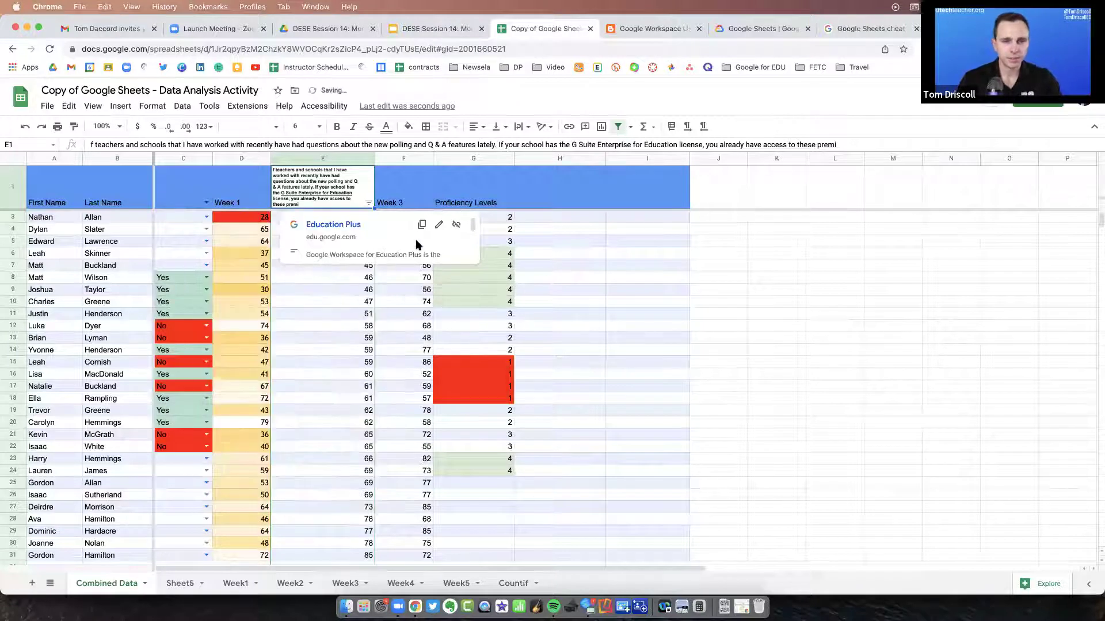
left_click(321, 327)
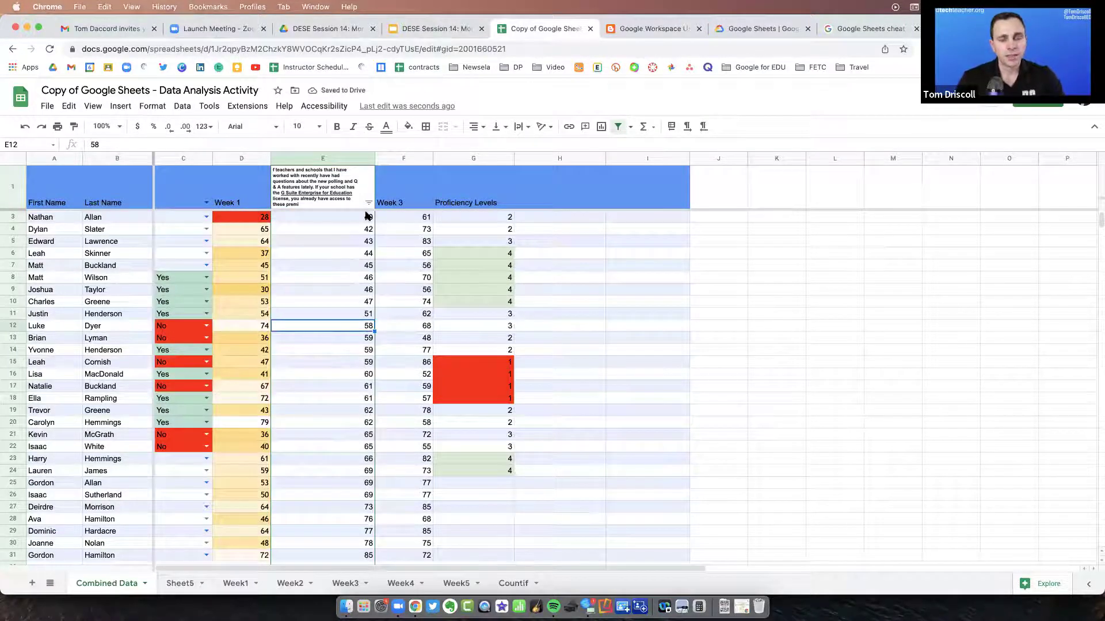
Undo the column E sort and the creation of its filter
mouse_move(369, 204)
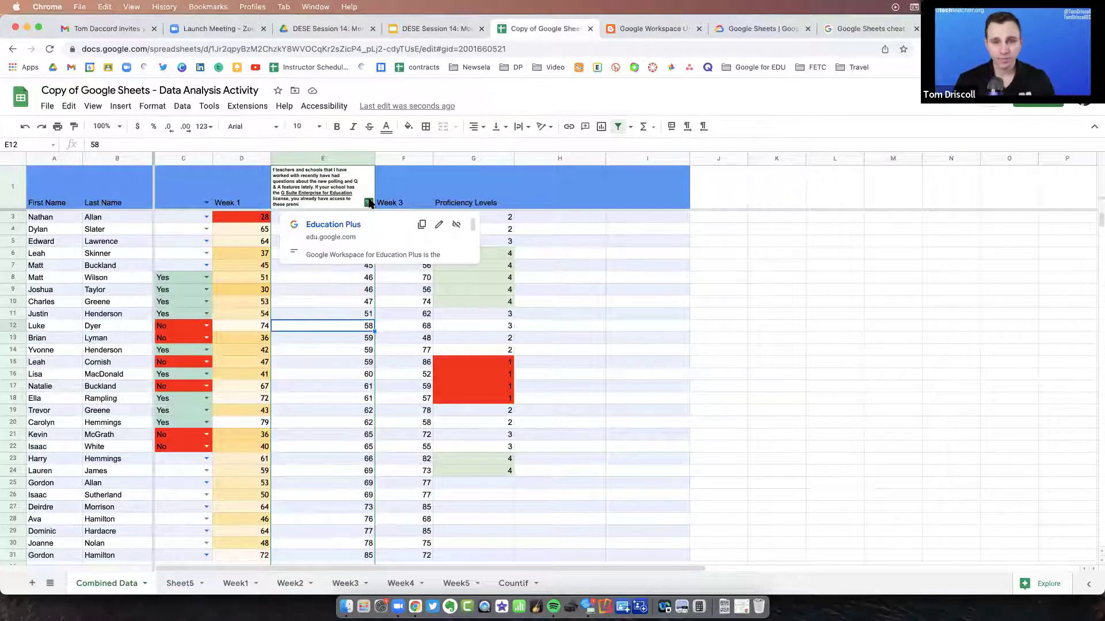
left_click(23, 129)
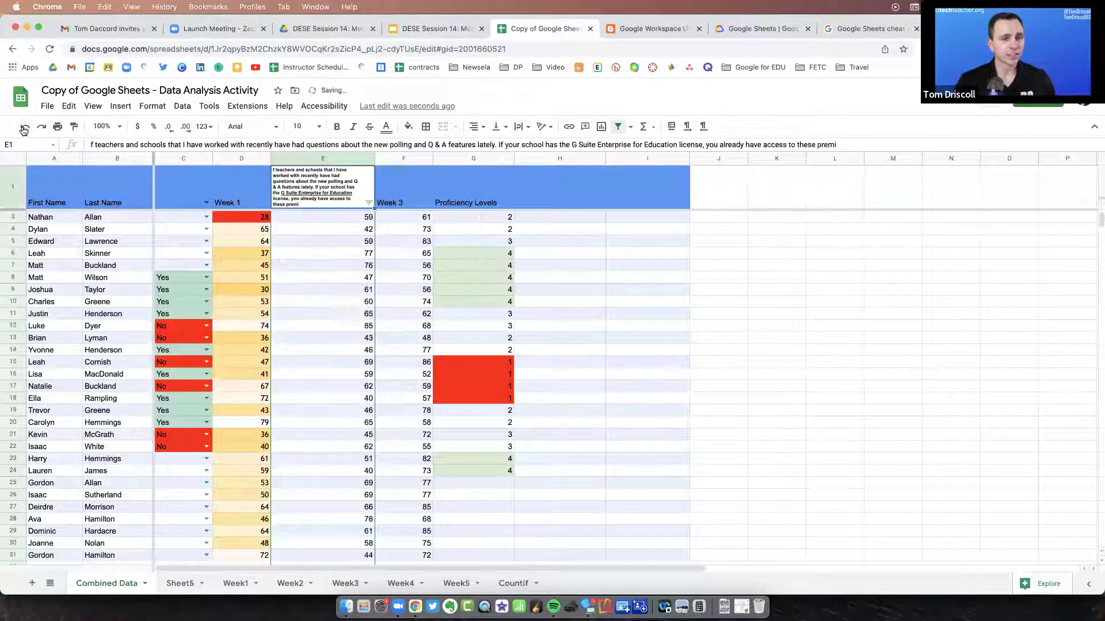
left_click(24, 129)
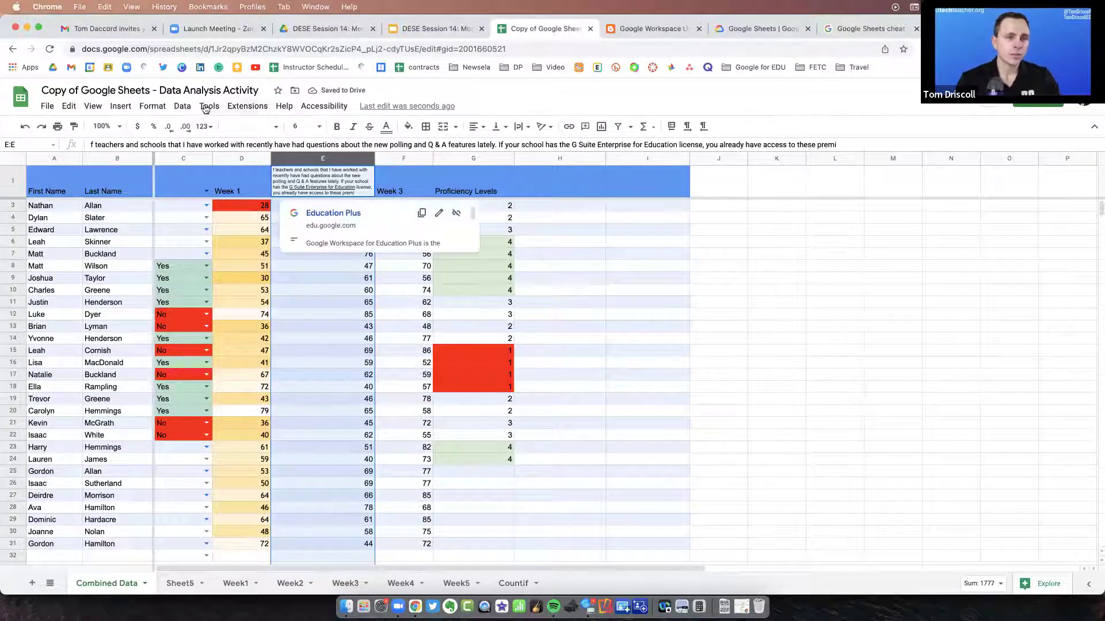
Create a new filter view for column E, sort it A → Z, and close the filter view
left_click(182, 106)
mouse_move(231, 194)
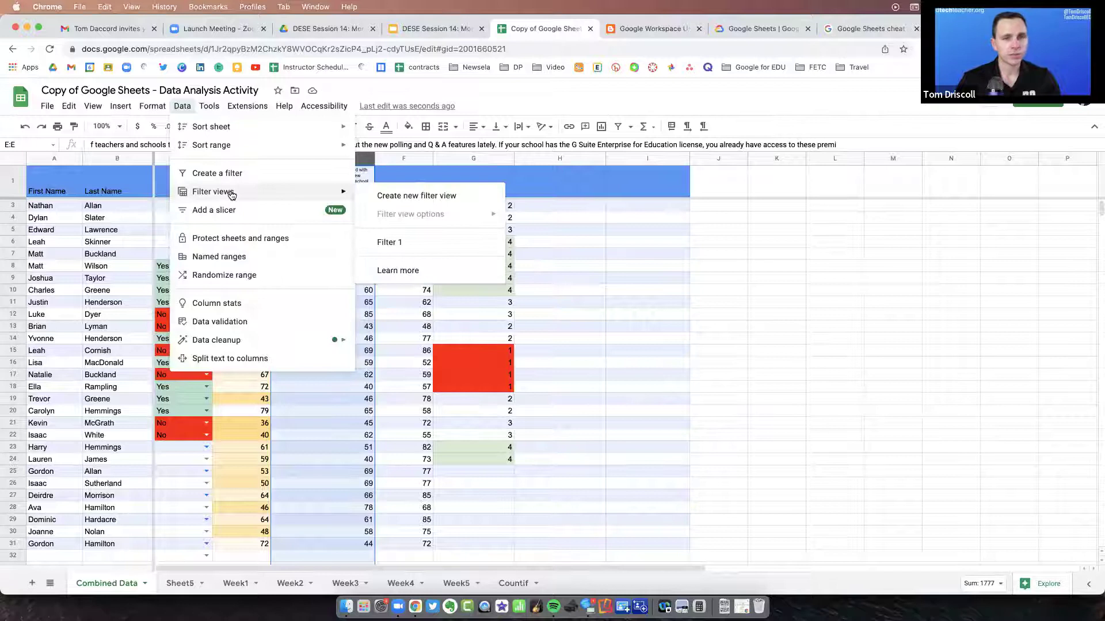
left_click(471, 196)
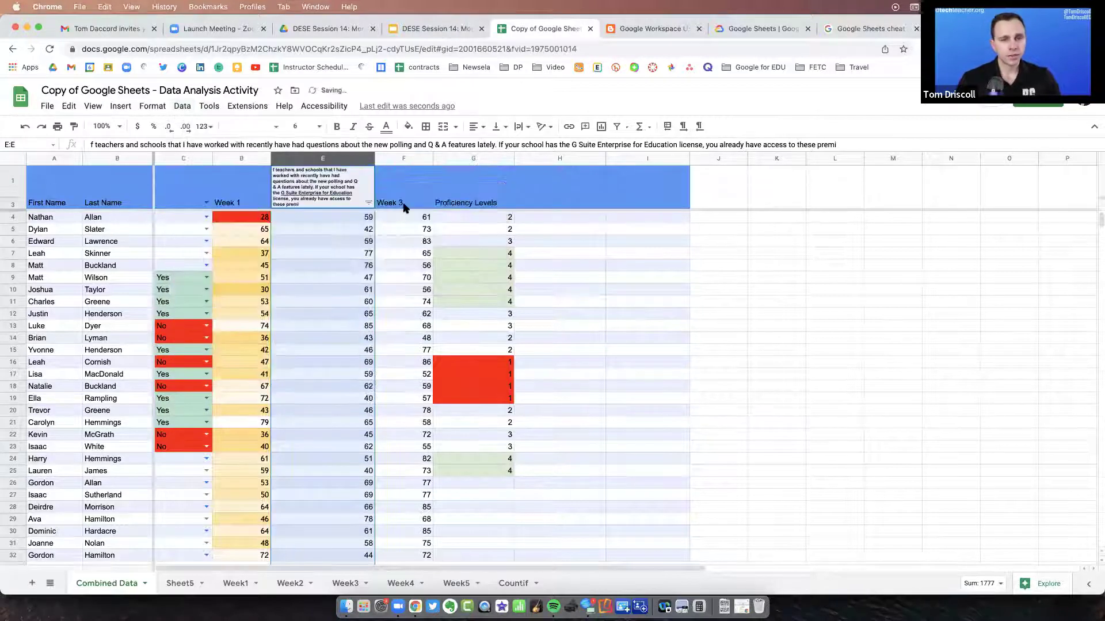
left_click(369, 226)
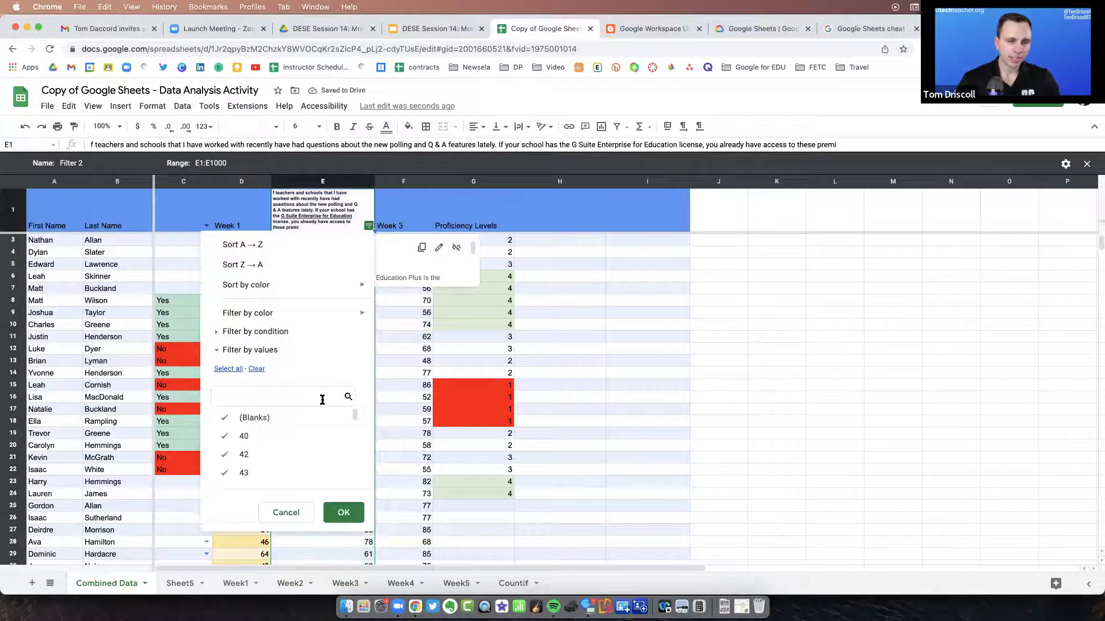
left_click(272, 246)
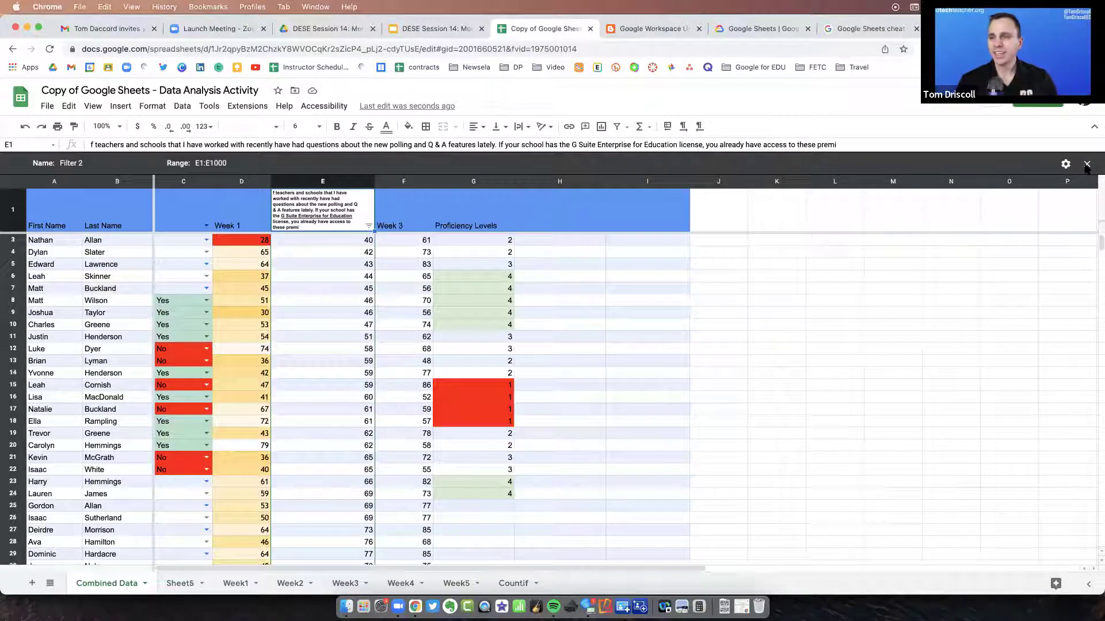
left_click(1087, 165)
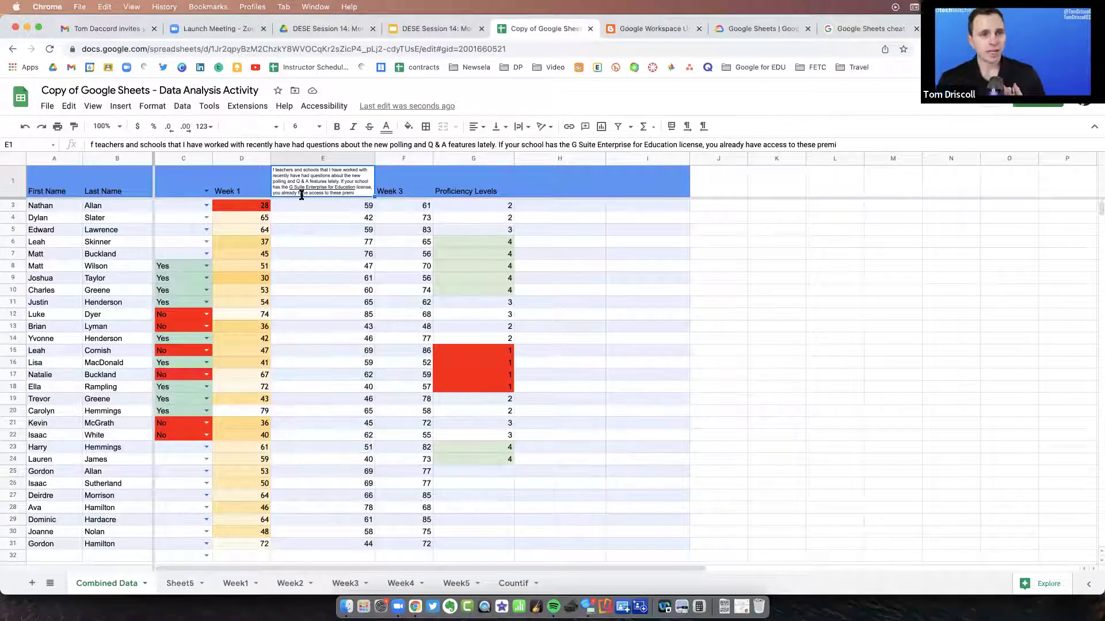
Reopen the saved filter view Filter 2 on the Combined Data sheet
left_click(213, 107)
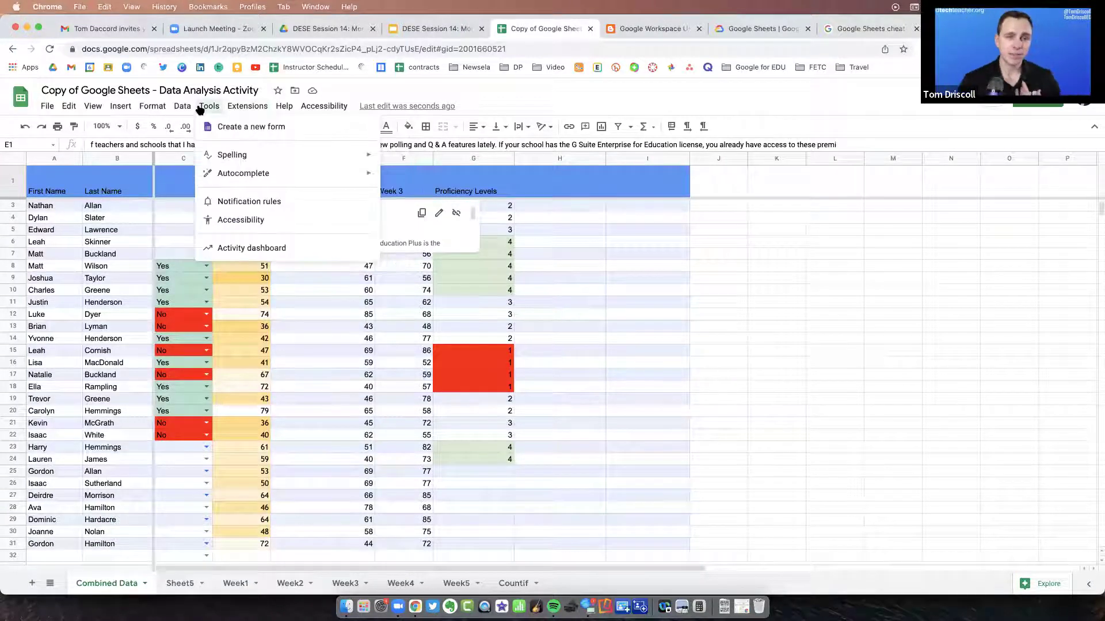
mouse_move(182, 110)
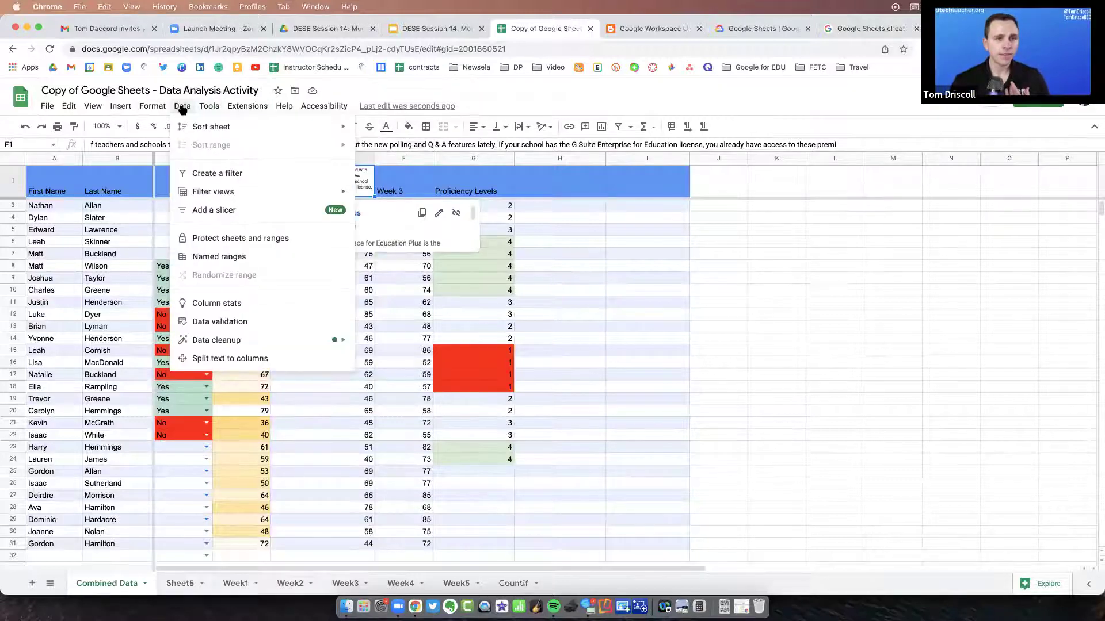
mouse_move(230, 193)
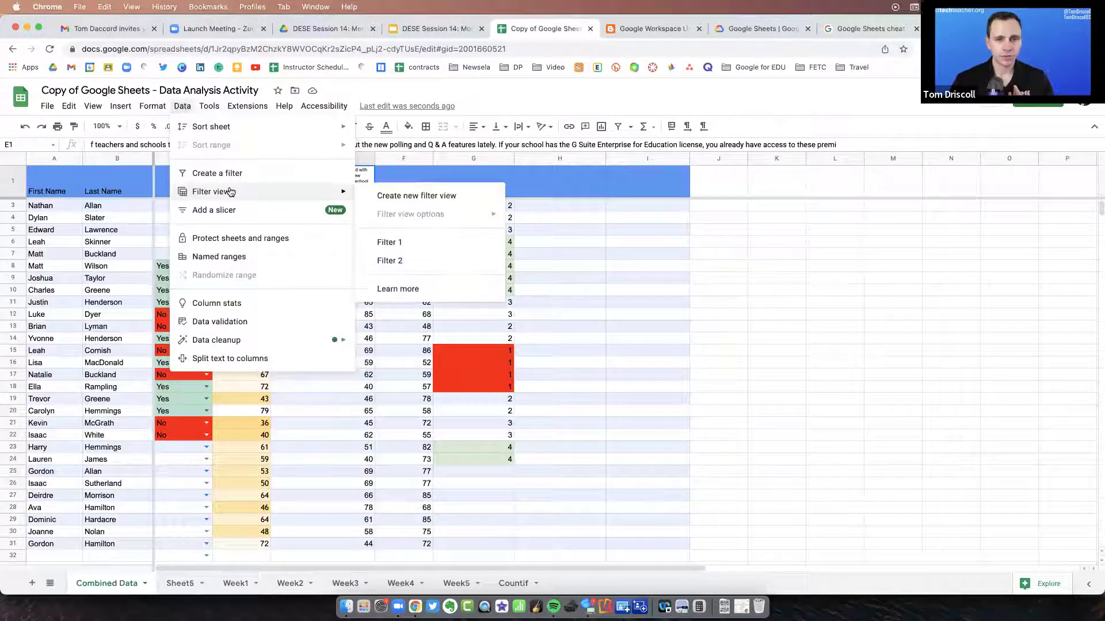
left_click(442, 264)
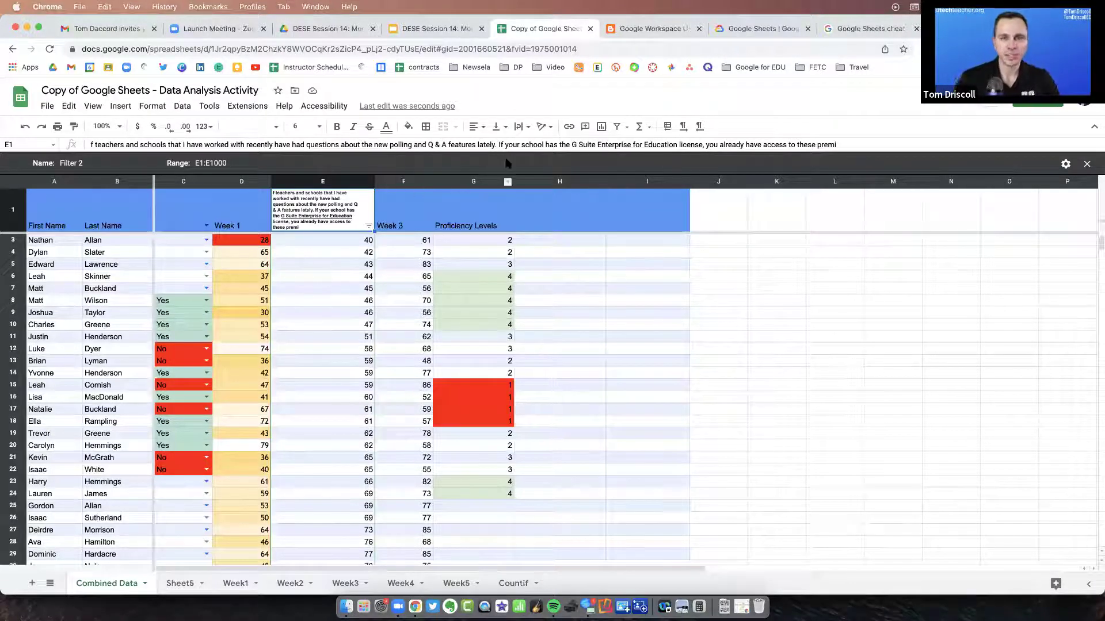
Switch to the DESE Session 14 presentation and show Filters slide 30 with the Sort and Filter Explained video
left_click(441, 29)
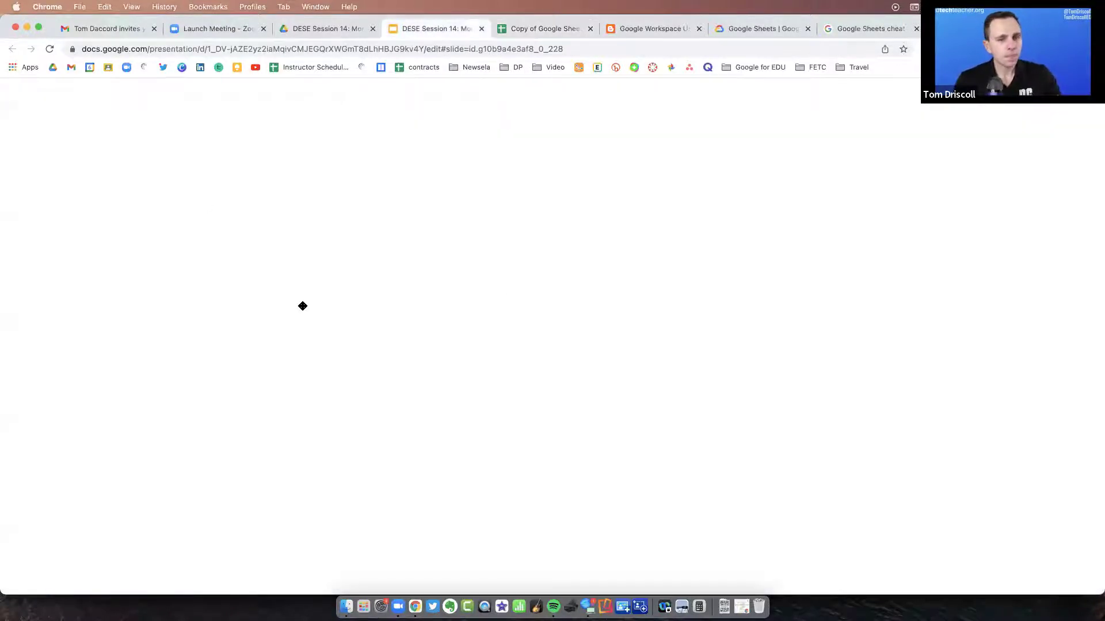
scroll(82, 468, "down", 3)
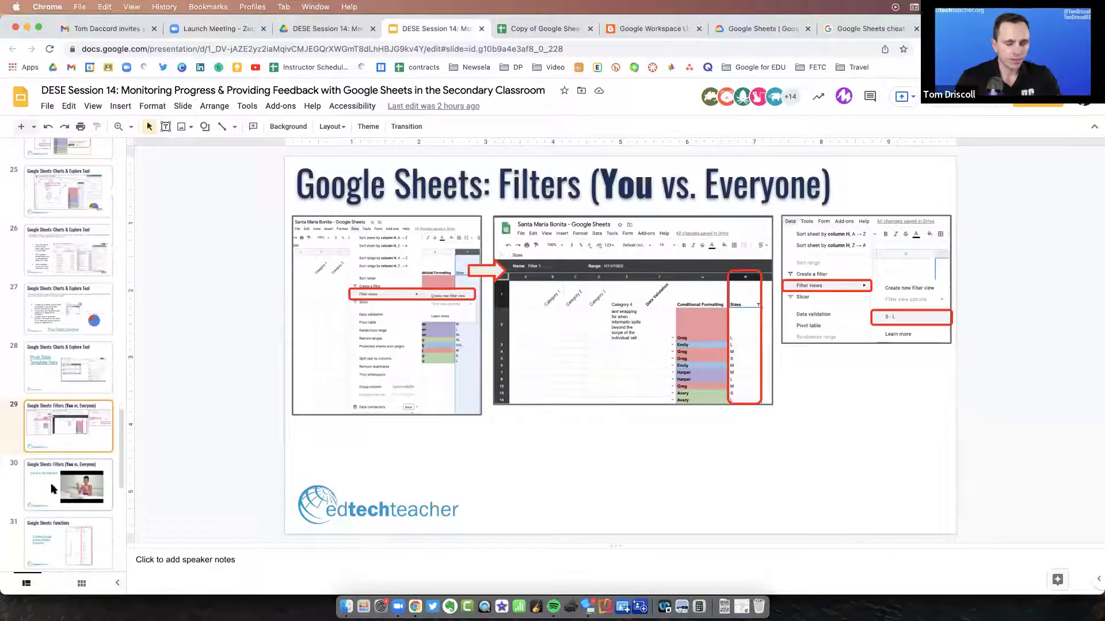
left_click(60, 489)
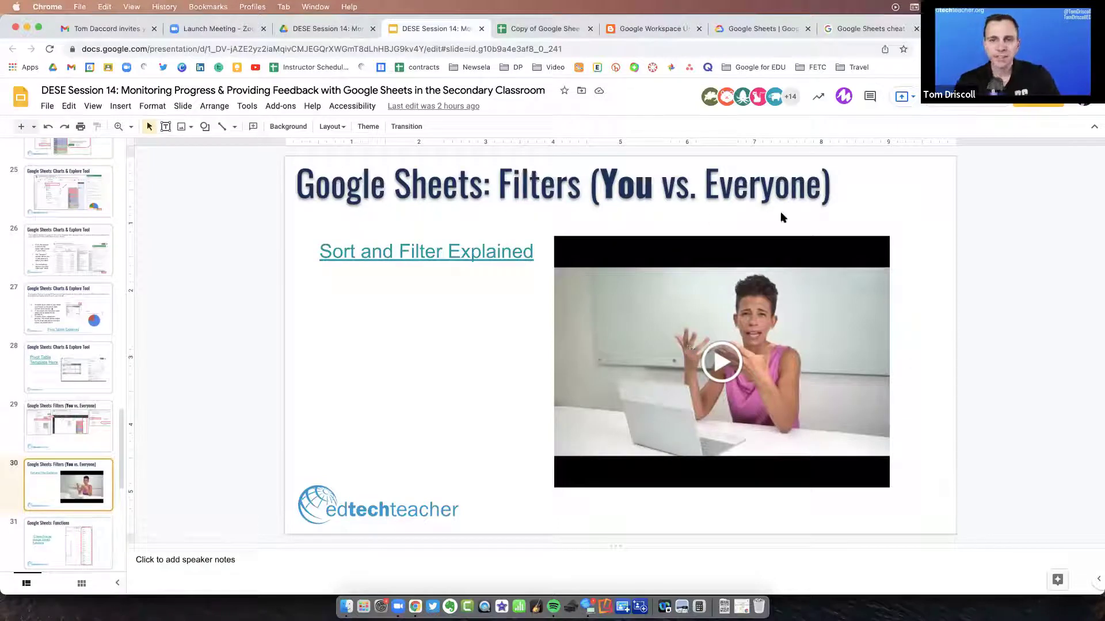
Switch to the Copy of Google Sheets - Data Analysis Activity spreadsheet and close the Filter 2 view
left_click(543, 29)
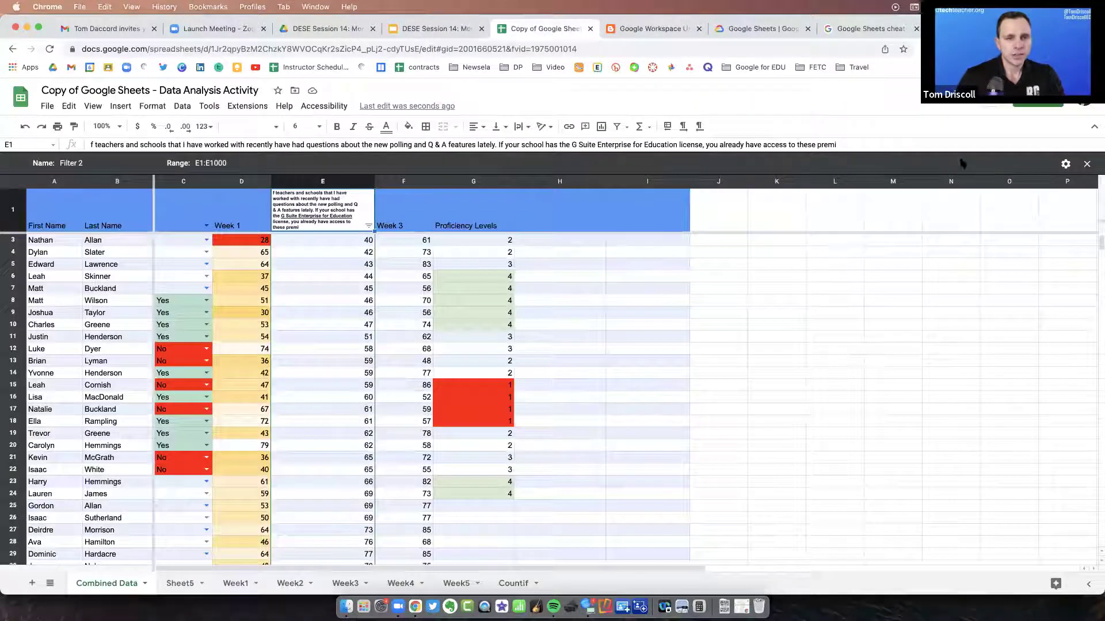
left_click(1087, 164)
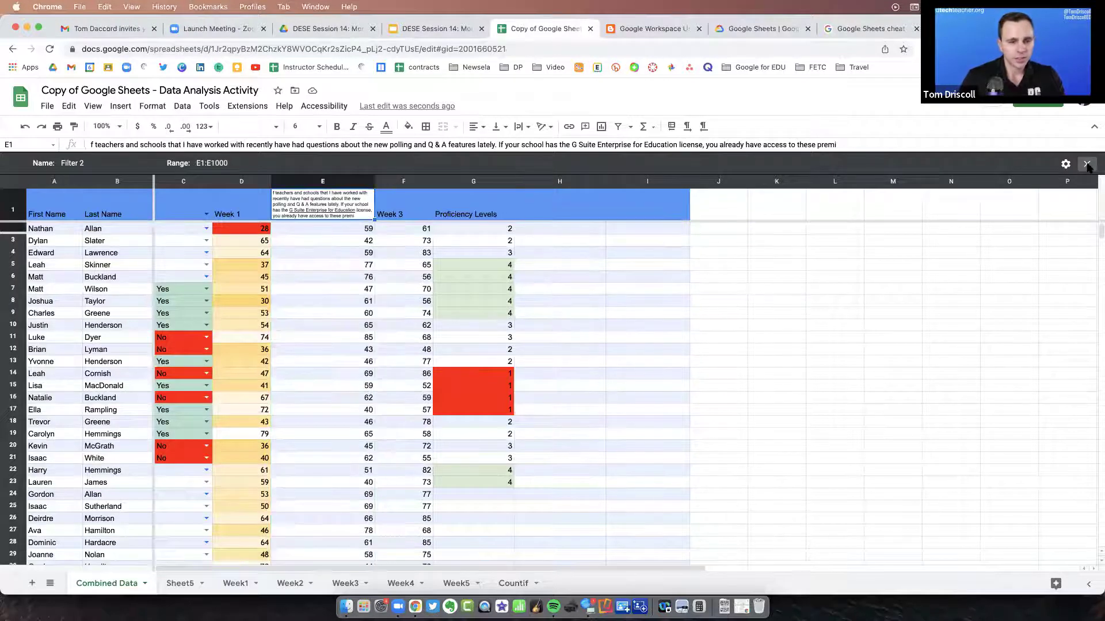
Create a new filter view on the Combined Data sheet and name it "Name Alphabetical"
left_click(183, 107)
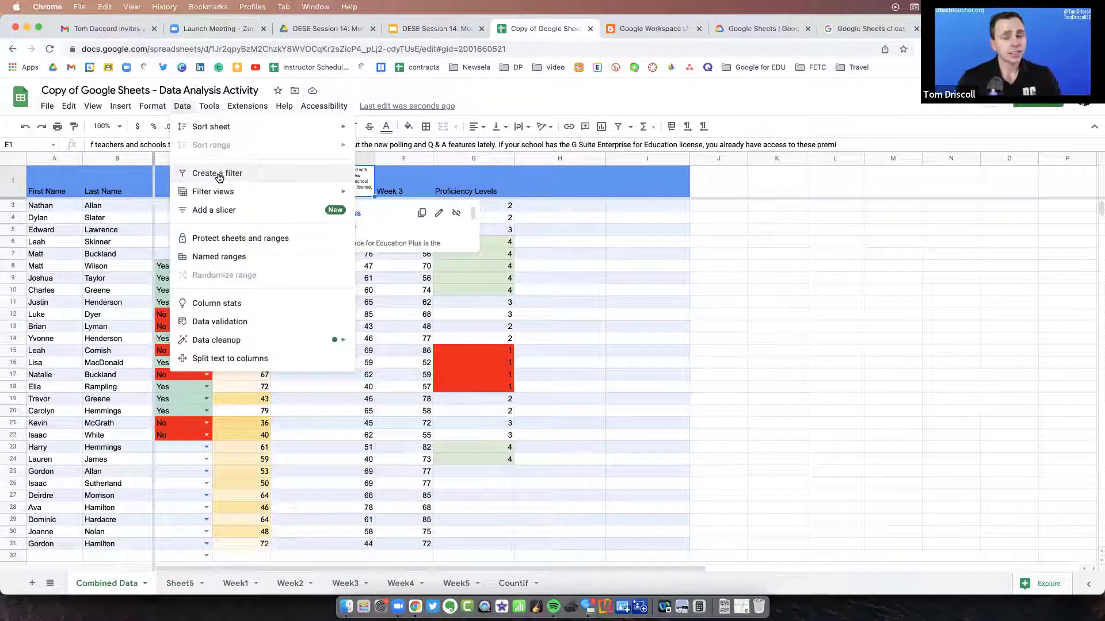
mouse_move(211, 193)
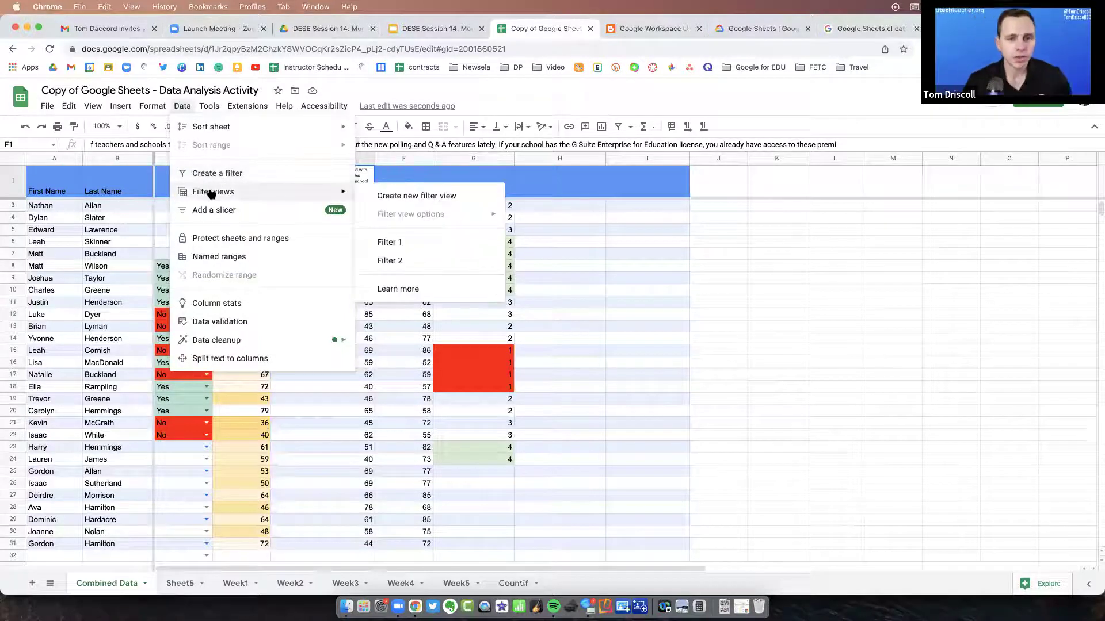
left_click(392, 198)
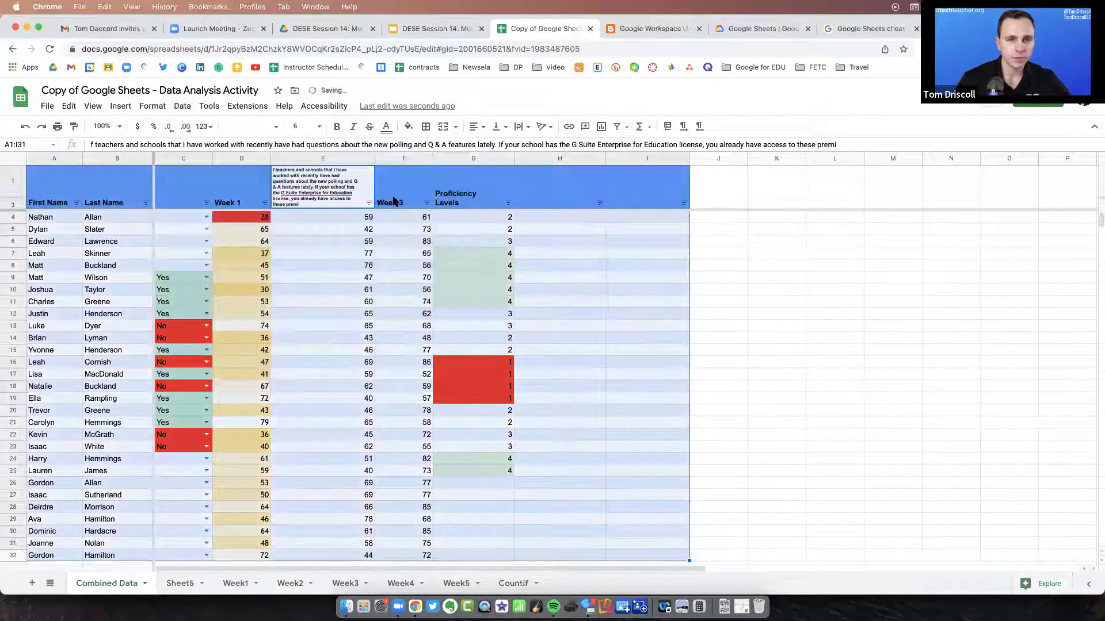
left_click(45, 163)
left_click(43, 164)
type("Name Alphabetical")
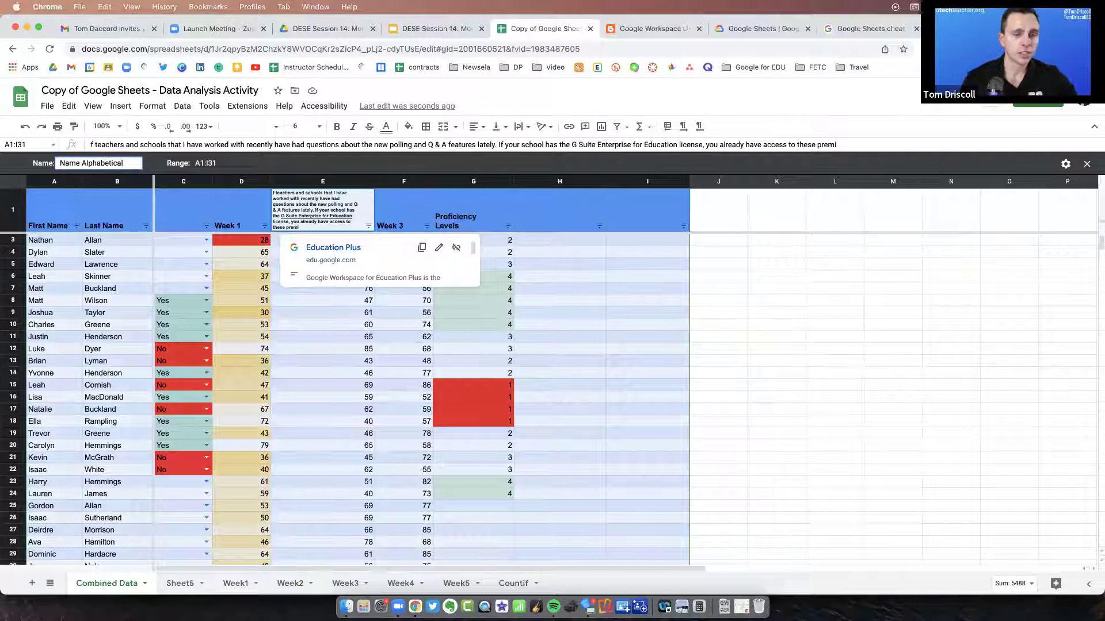
Sort the First Name column A → Z within the filter view, and close the view
left_click(76, 226)
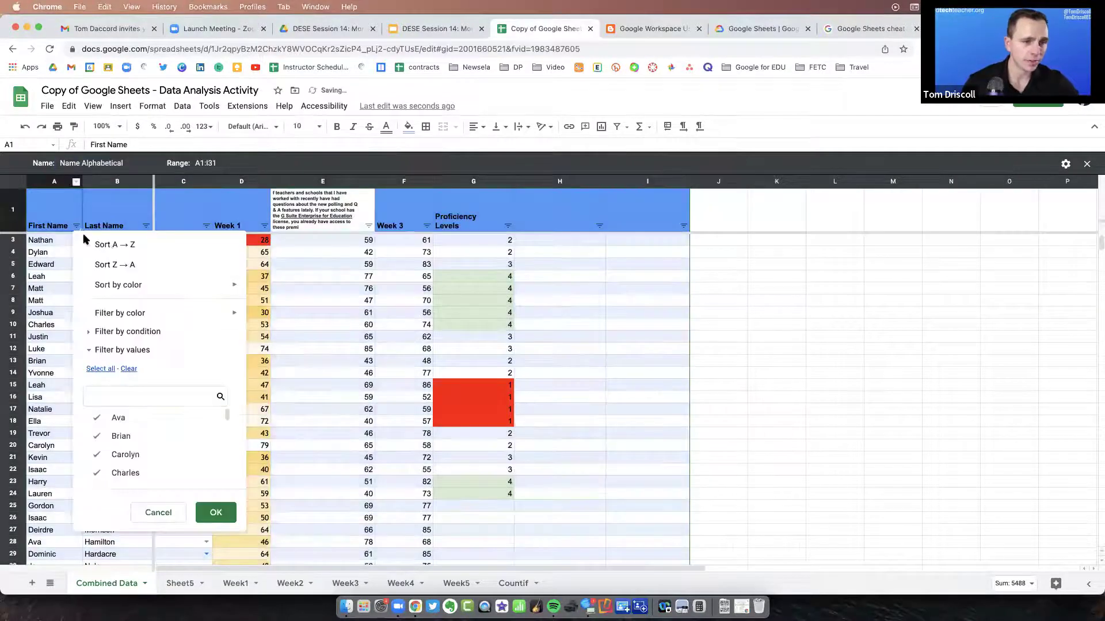
left_click(107, 245)
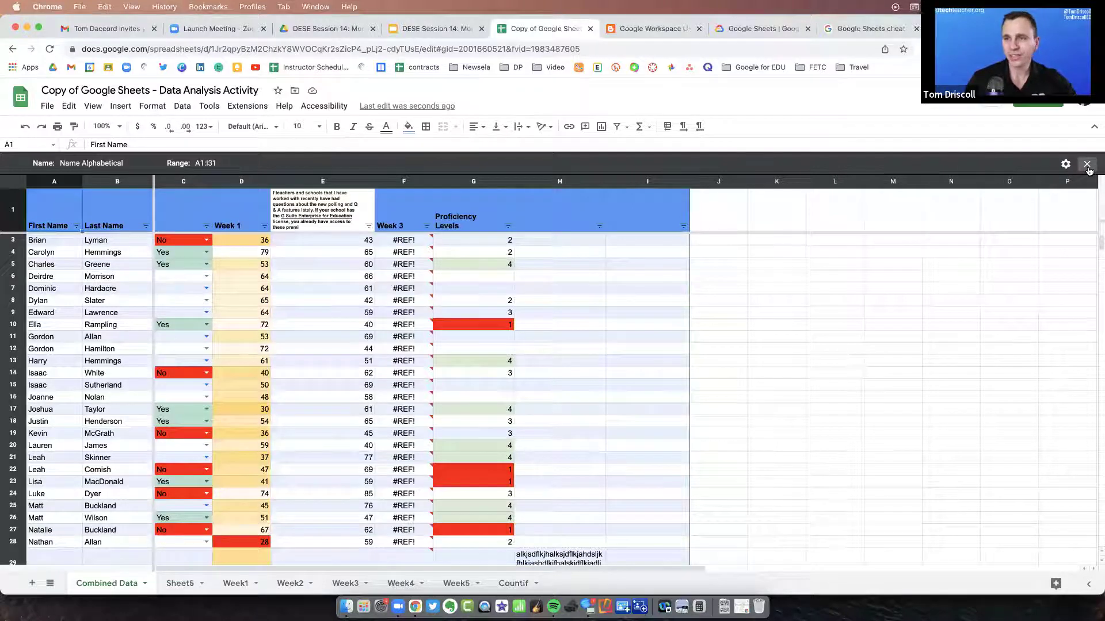
left_click(1087, 166)
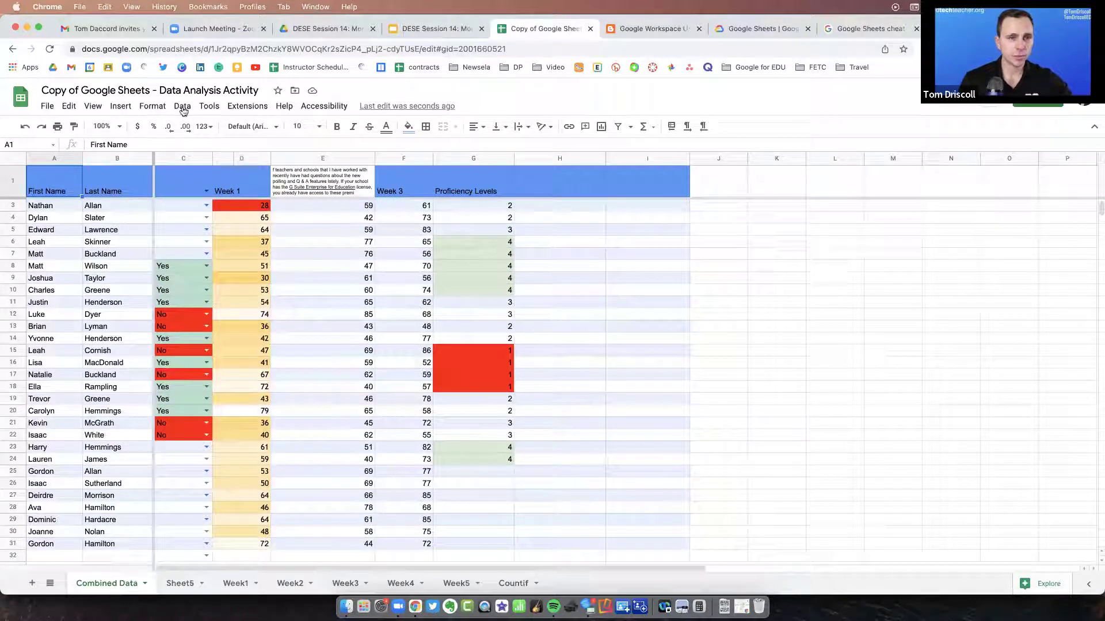
Reopen the saved filter view Name Alphabetical on the Combined Data sheet
left_click(155, 107)
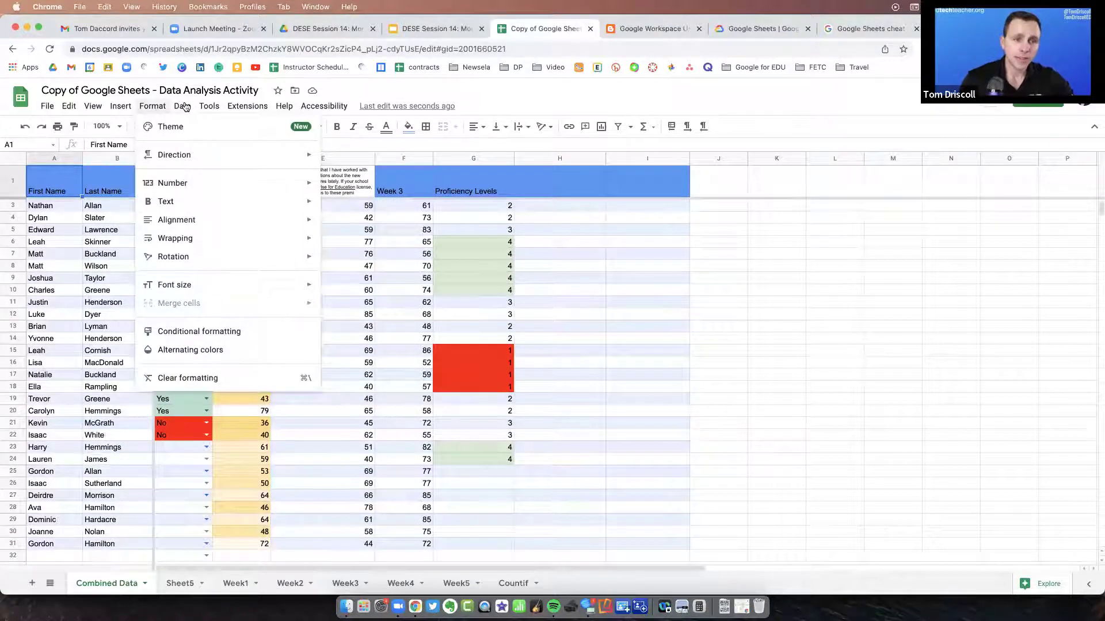
mouse_move(184, 107)
mouse_move(257, 197)
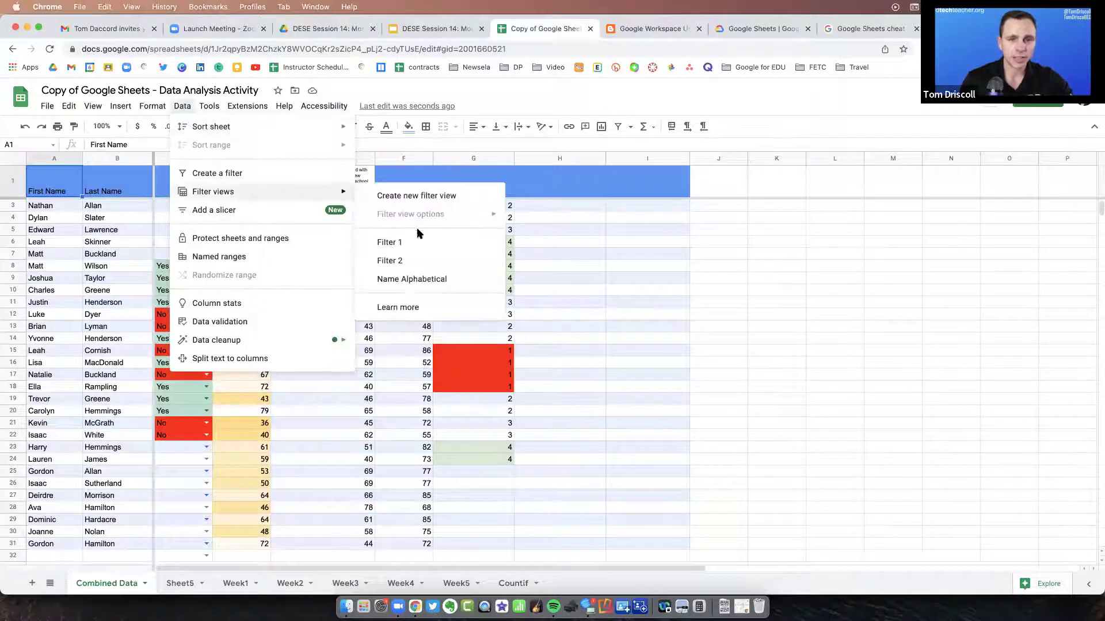
left_click(428, 280)
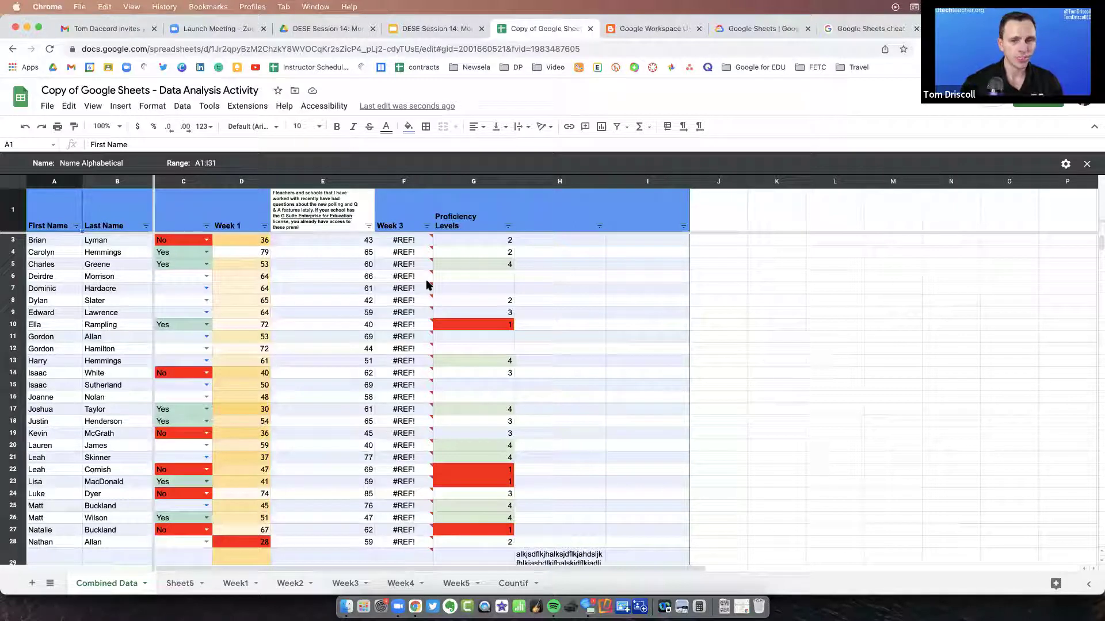
Switch to the DESE Session 14 presentation, show Functions slide 31 and preview its 12 Most Popular Google Sheets Functions link
left_click(443, 28)
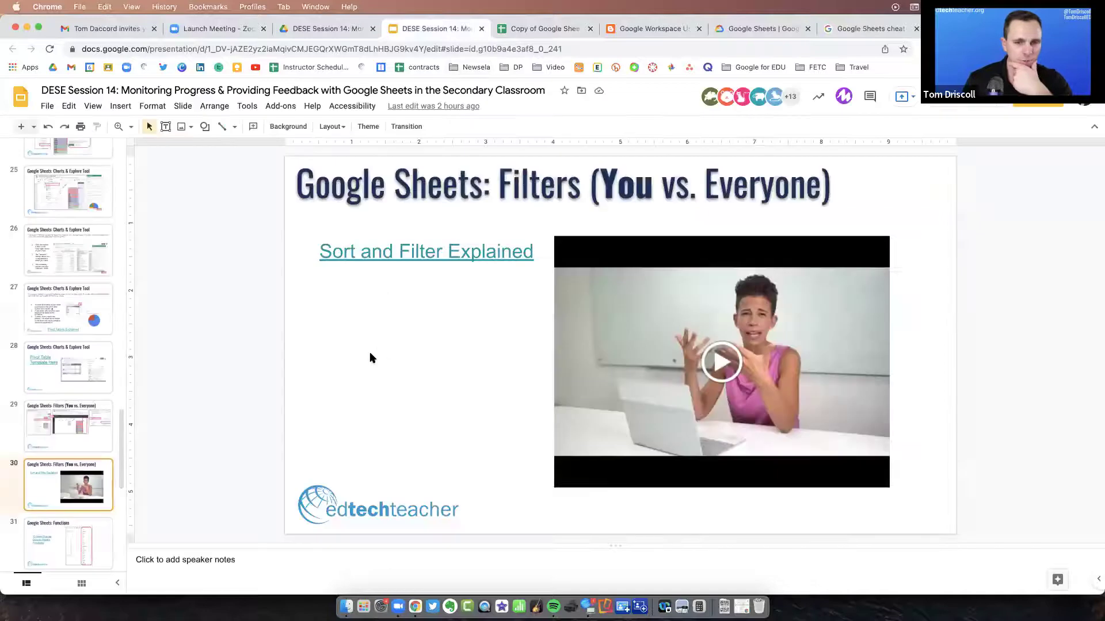
scroll(56, 425, "down", 2)
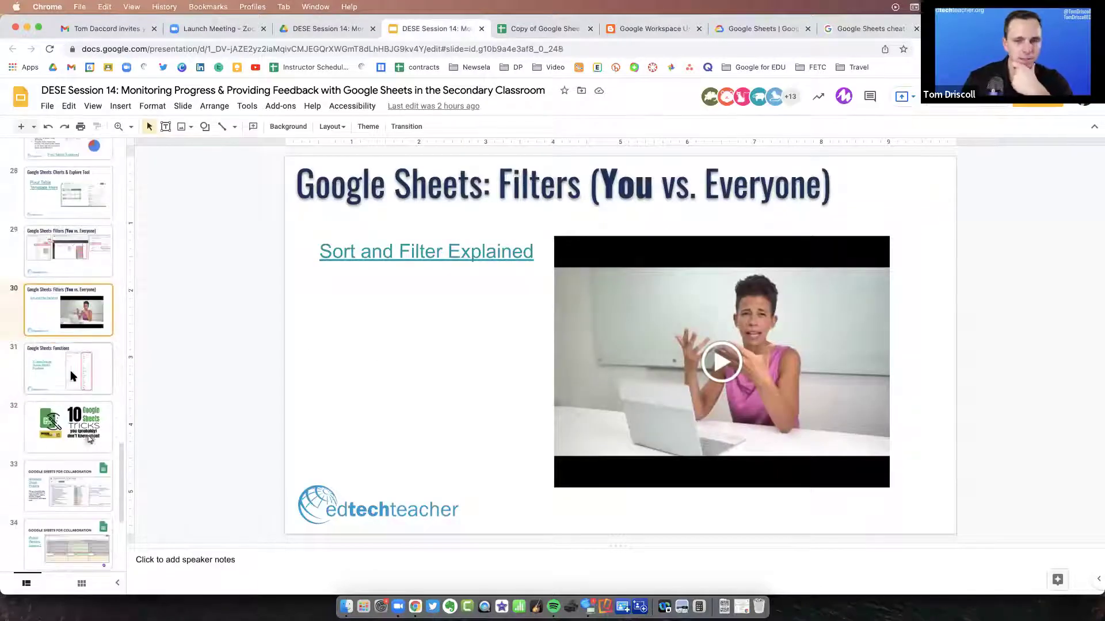
left_click(78, 380)
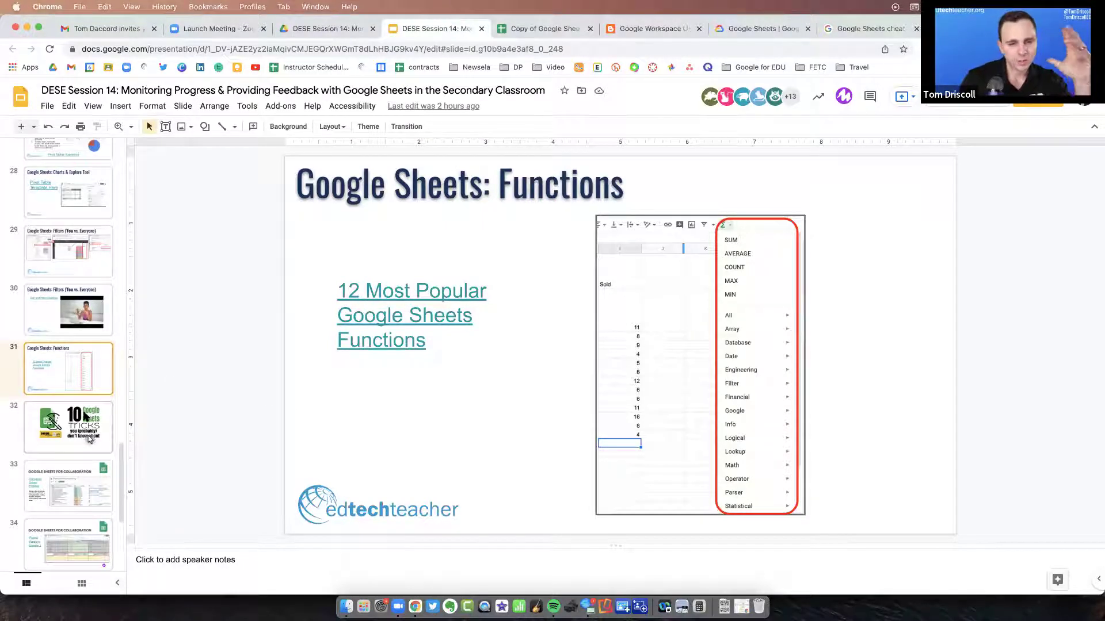
scroll(101, 420, "down", 3)
scroll(86, 417, "up", 1)
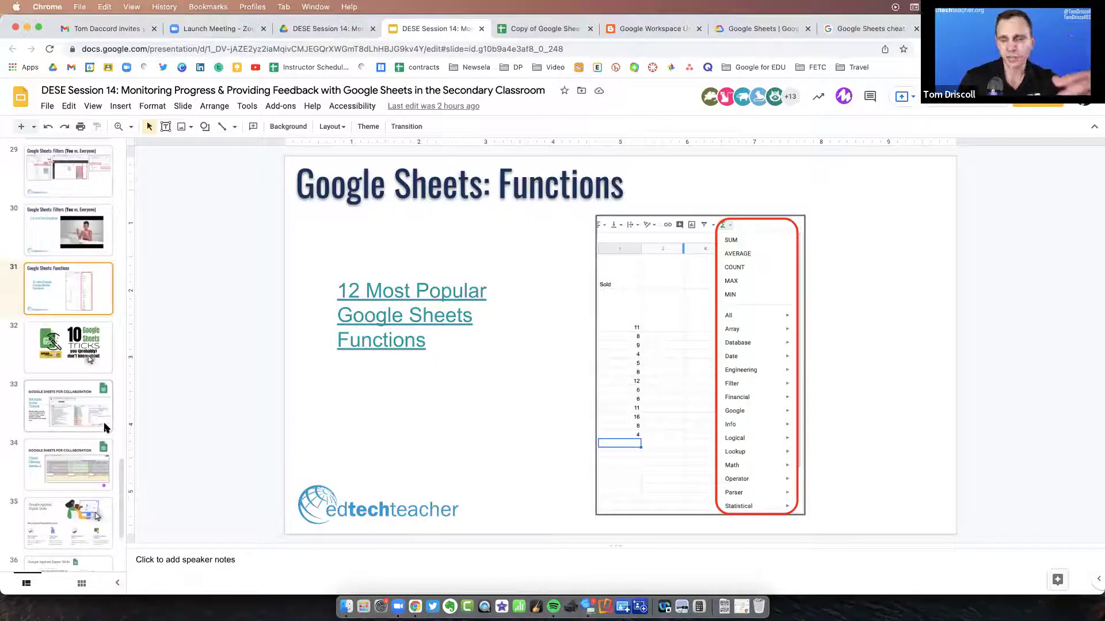
left_click(391, 318)
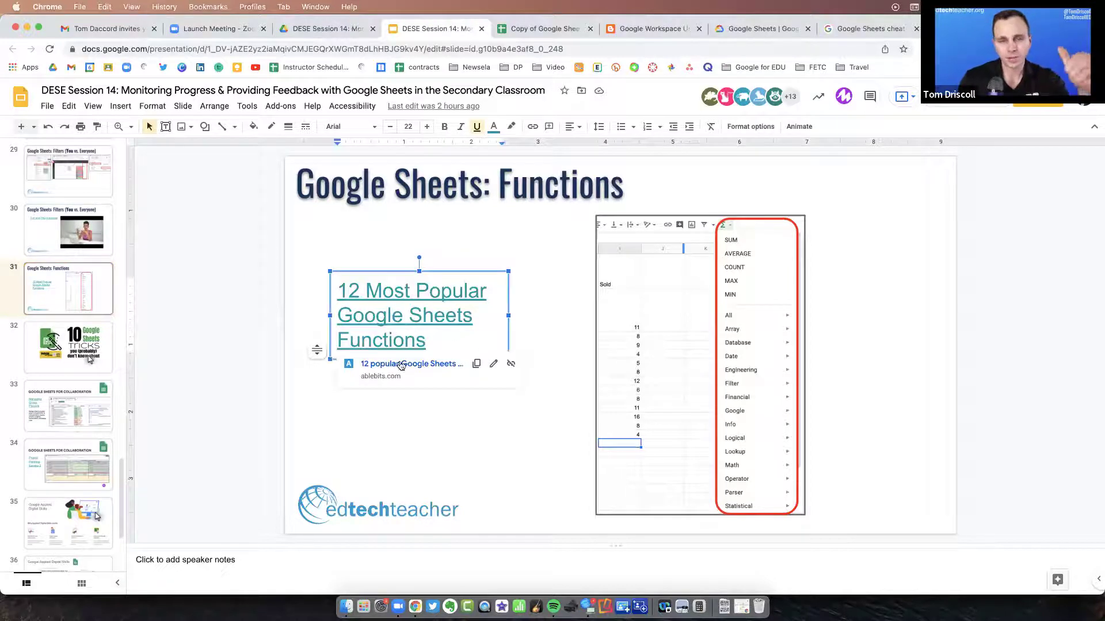
left_click(456, 444)
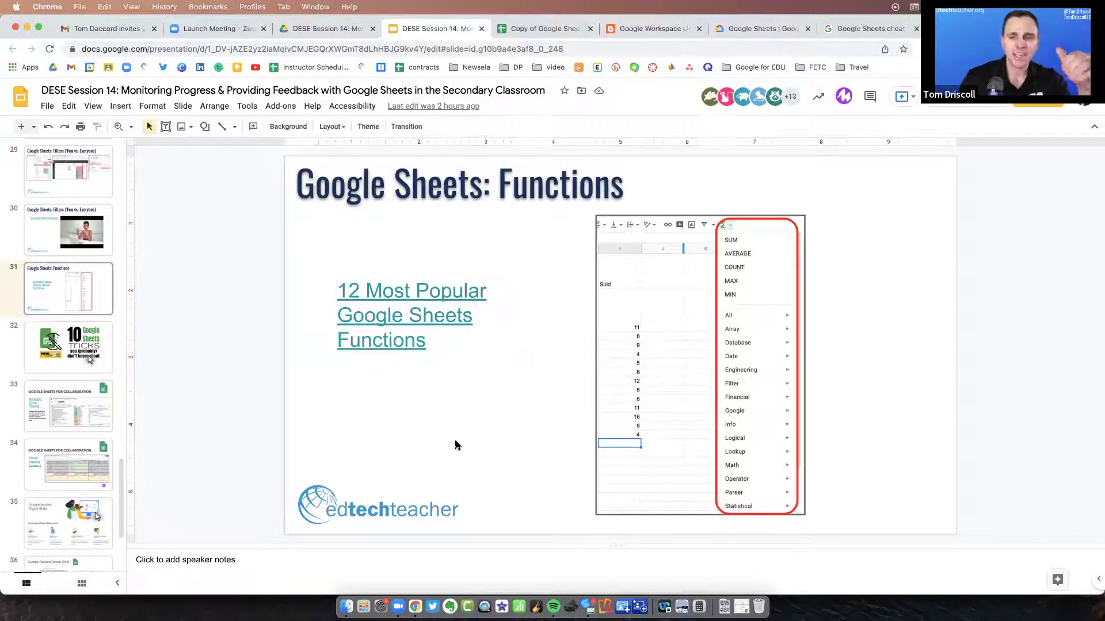
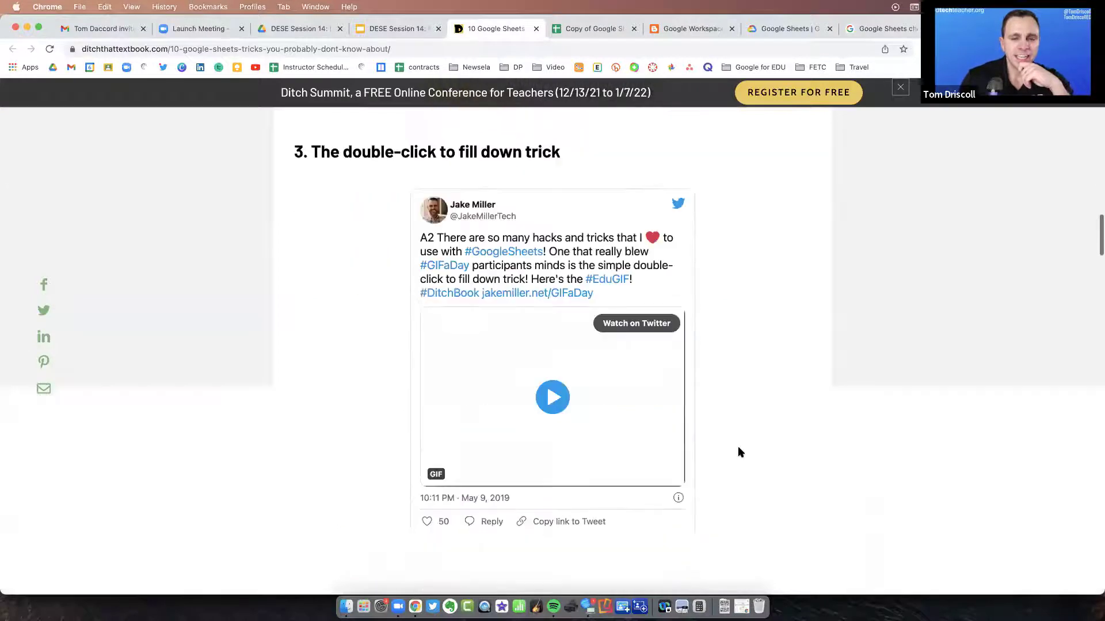
Switch from the 10 Google Sheets tricks article to the Data Analysis Activity spreadsheet and close the Name Alphabetical filter view
scroll(598, 380, "up", 1)
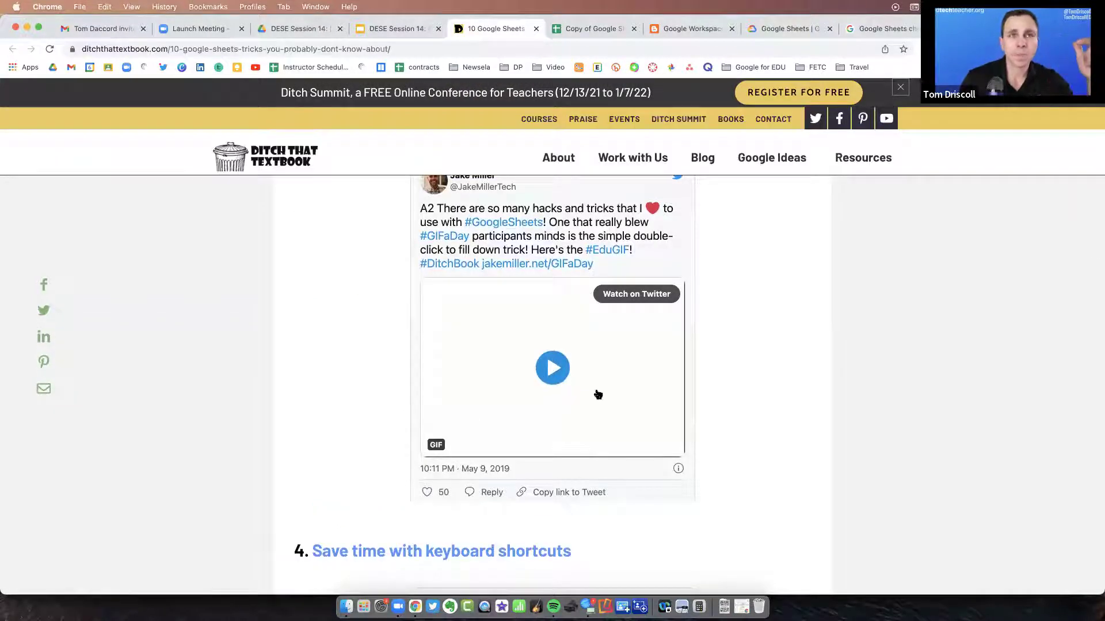
left_click(585, 32)
left_click(629, 289)
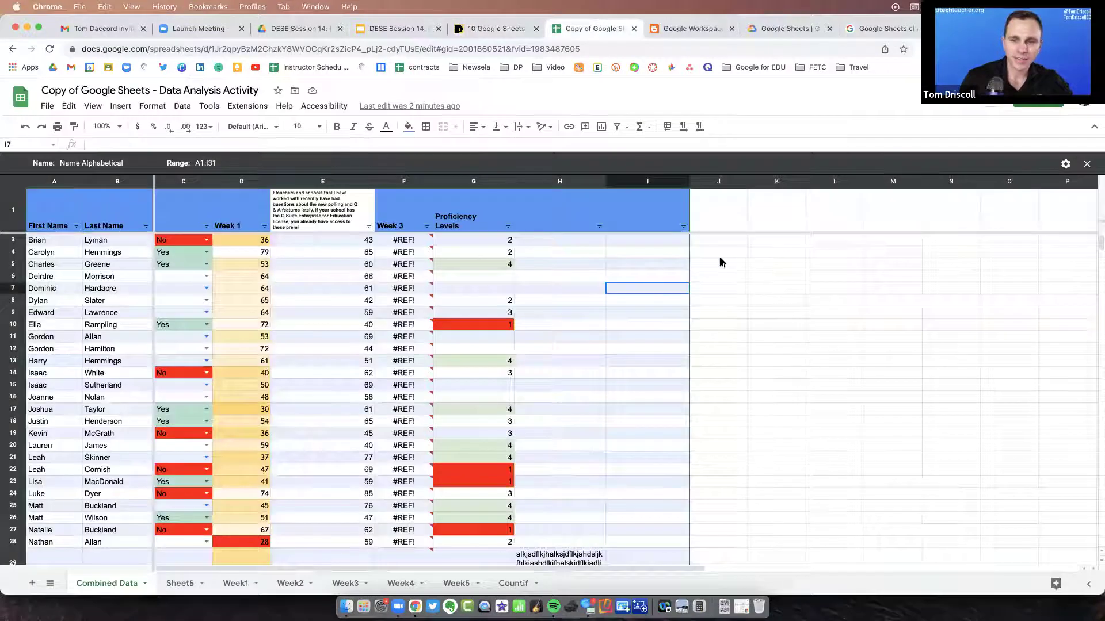
left_click(1086, 164)
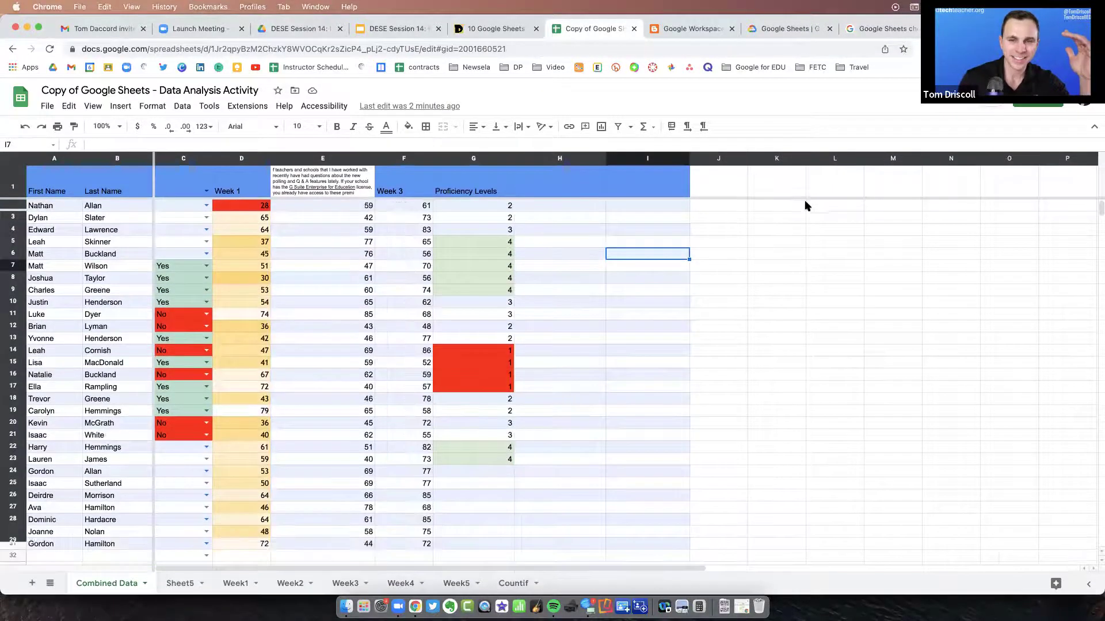
Enter 1 in each of cells J3 to J6 and fill the value from J6 down to J25
left_click(709, 210)
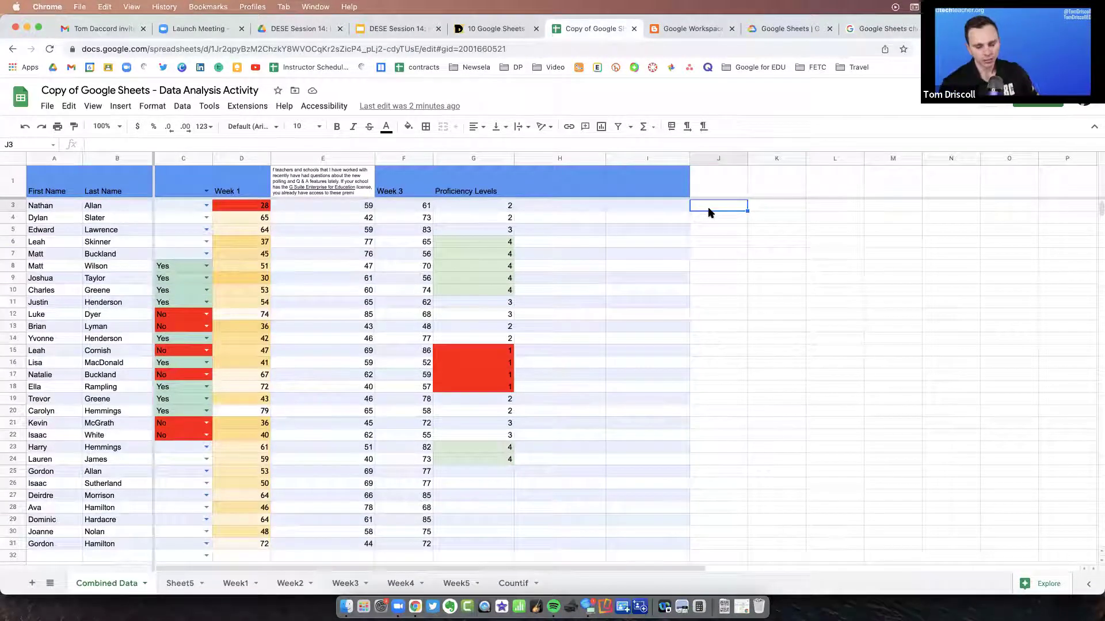
type("11")
key("Return")
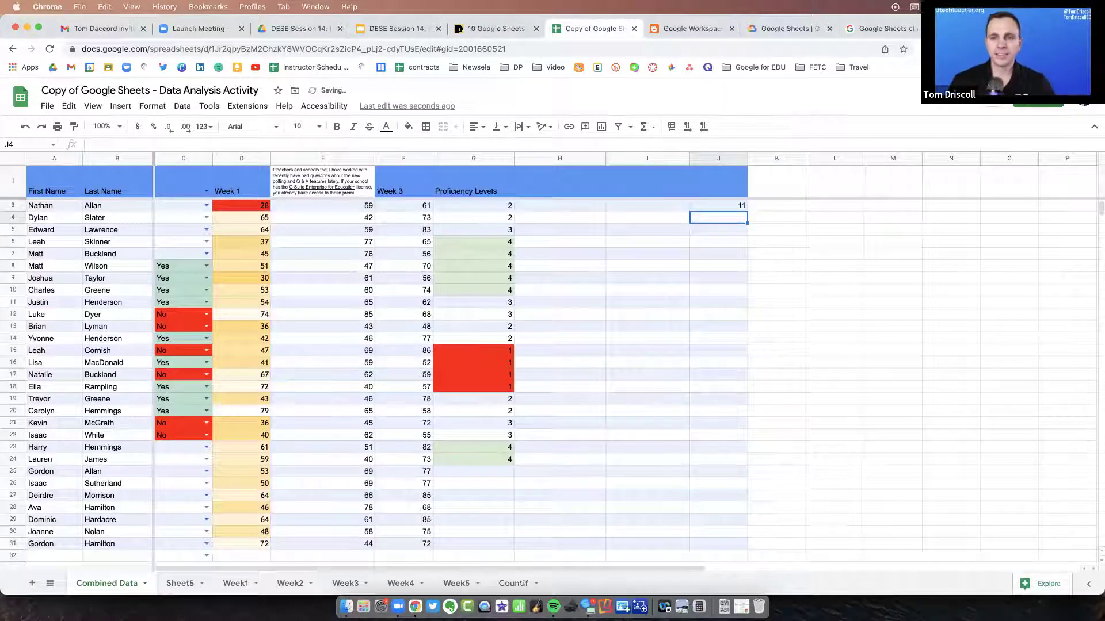
left_click(742, 206)
type("1")
left_click(741, 218)
type("1")
key("Return")
type("1")
key("Return")
type("1")
key("ctrl+Return")
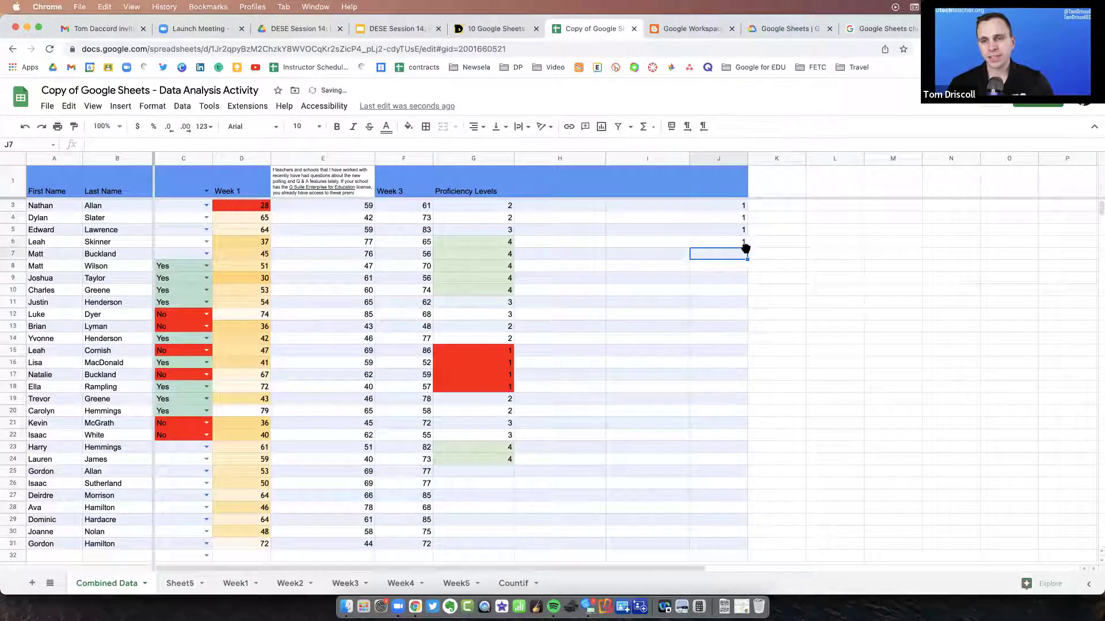
left_click_drag(748, 253, 747, 475)
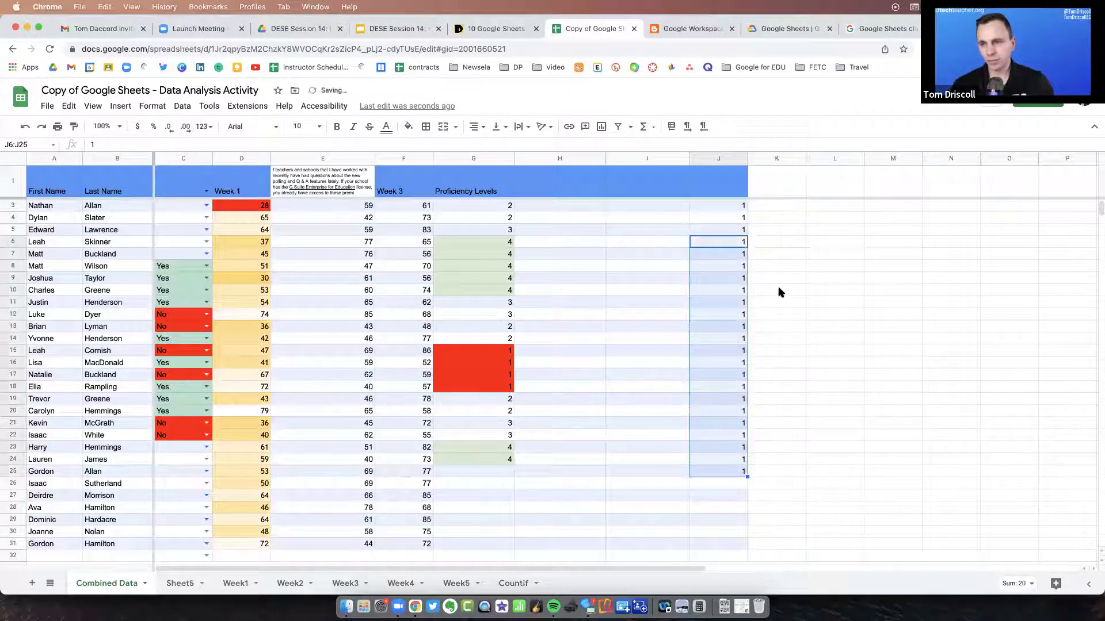
Clear all the sample values from cells J3:J25
key("super+Up")
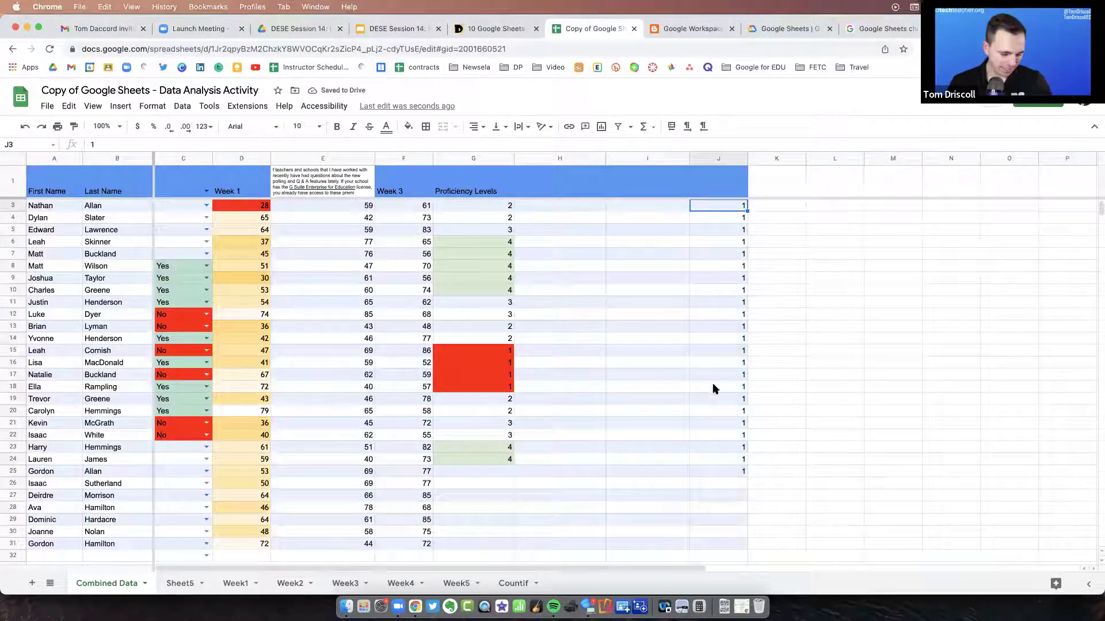
key("Delete")
left_click(723, 472)
type("``")
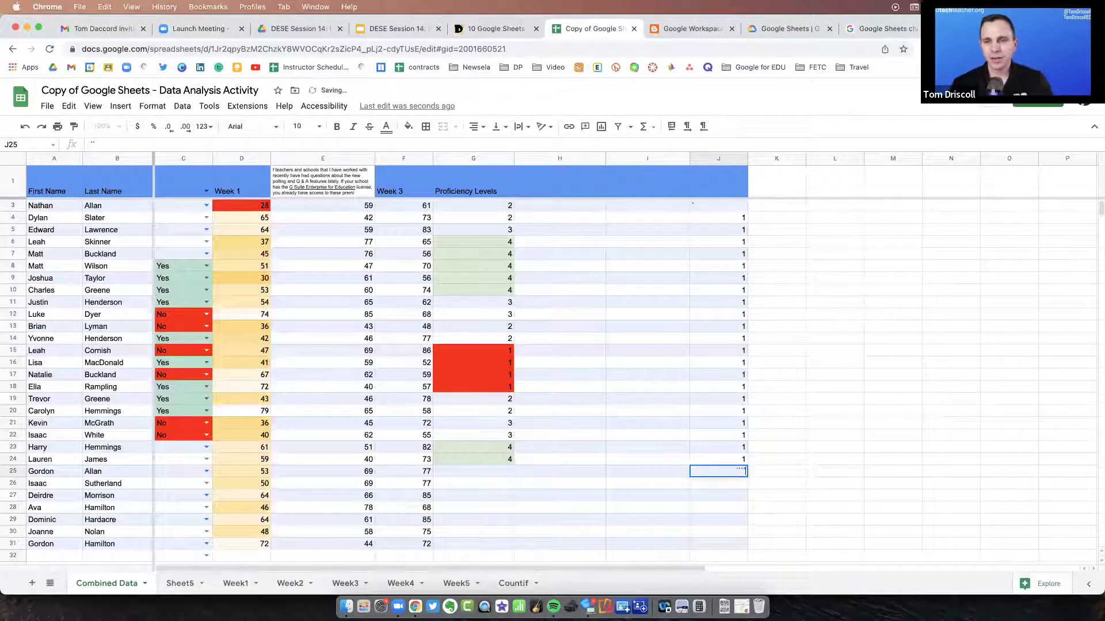
left_click(724, 202)
type("```")
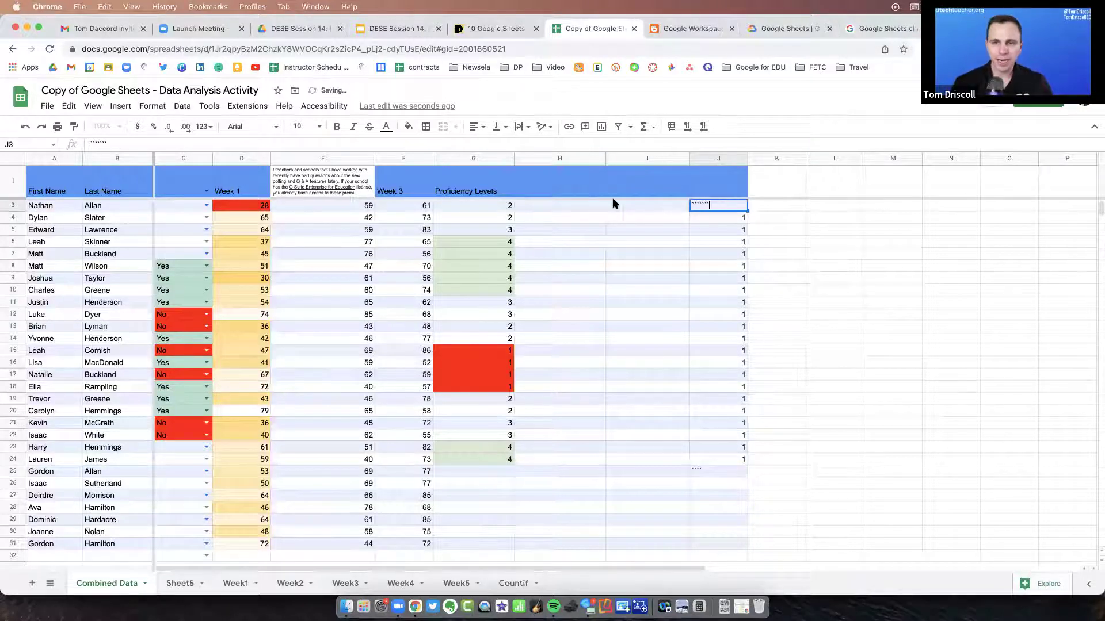
key("Escape")
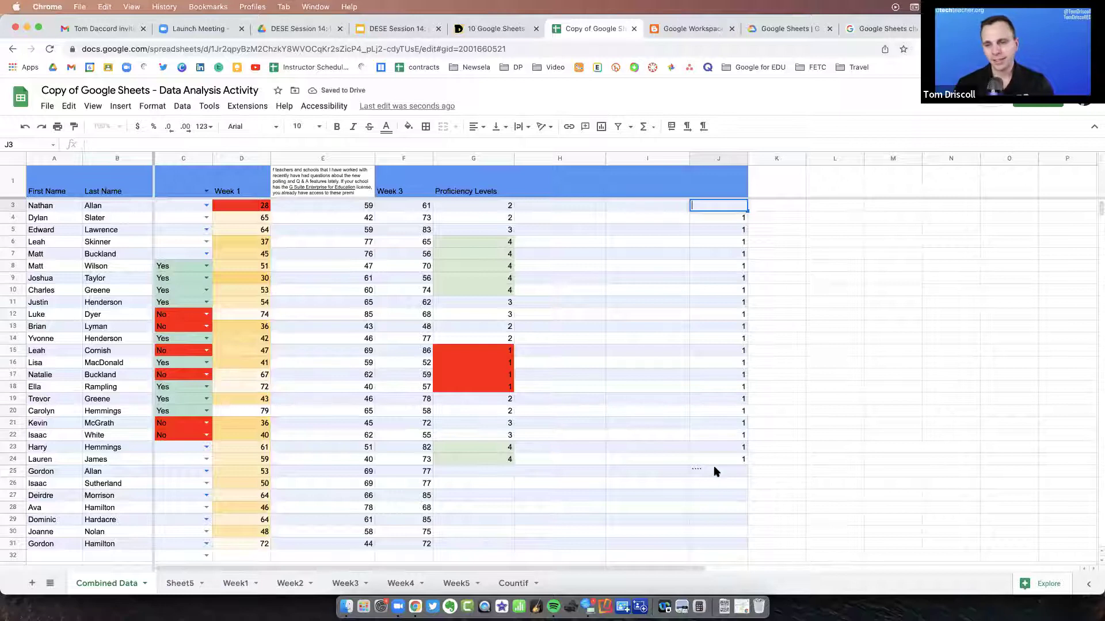
left_click(717, 472, "shift")
key("Delete")
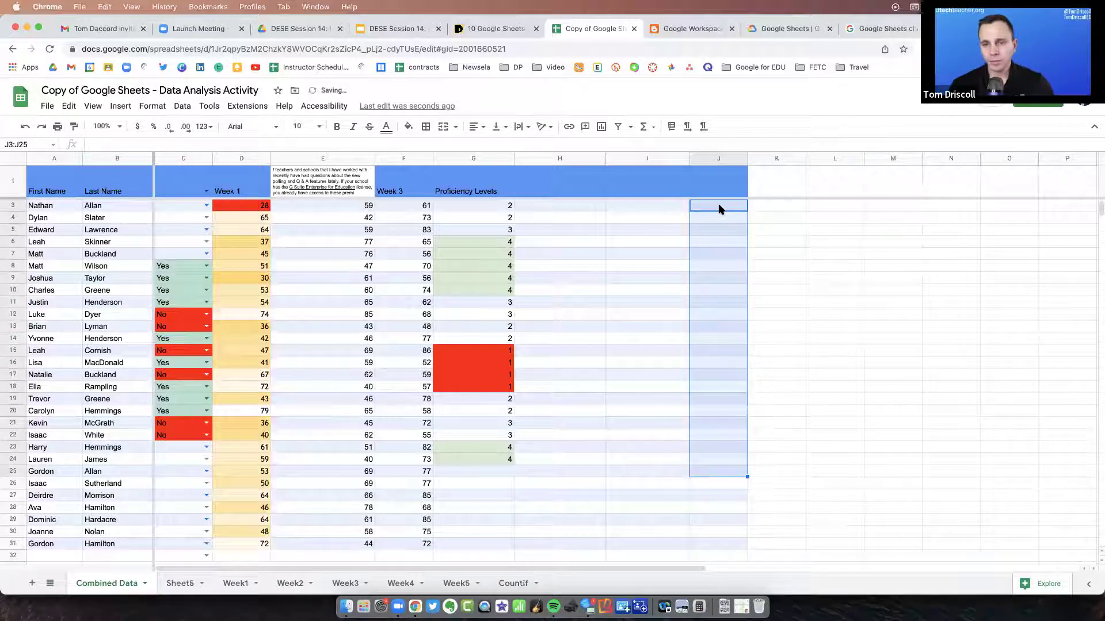
Enter the numbers 1, 2, 3 and 4 in cells J3 to J6
left_click(719, 209)
type("1")
key("Return")
type("2")
key("Return")
type("3")
key("Return")
type("4")
key("Return")
Try filling only cell J6 down to J23, and clear the copied values from J7:J23
left_click(737, 243)
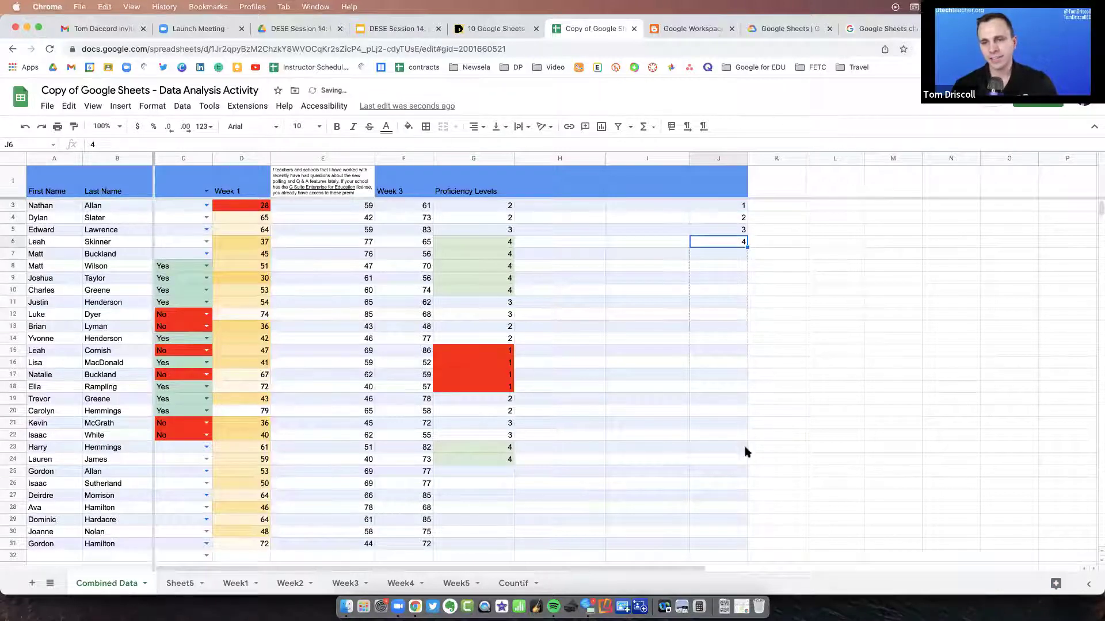
left_click_drag(746, 452, 746, 450)
left_click(741, 207)
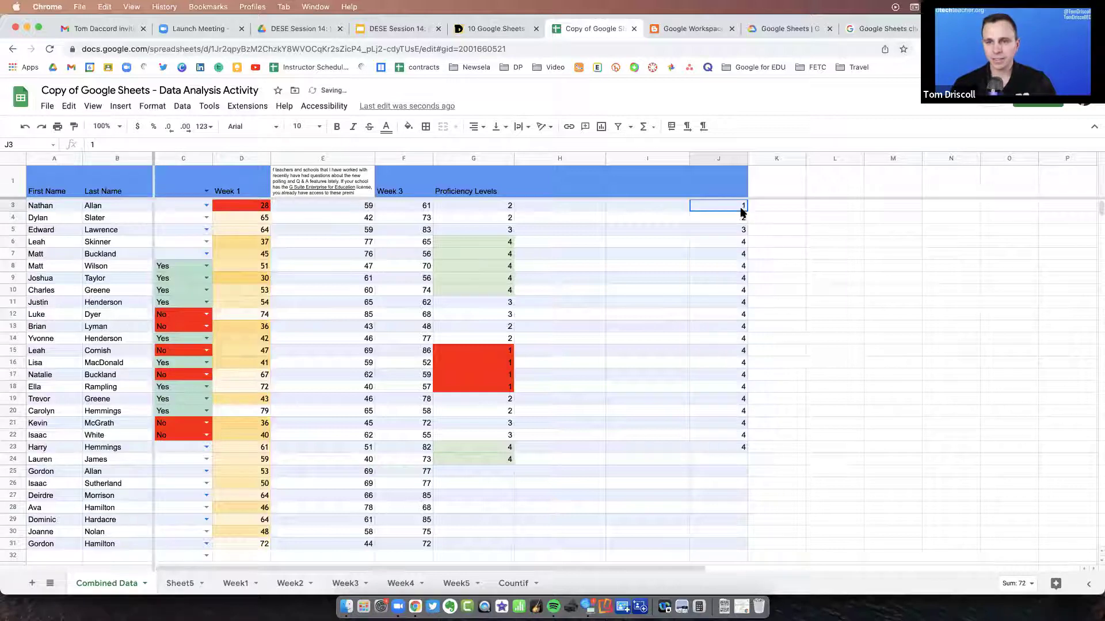
left_click(741, 254)
left_click(742, 452, "shift")
key("Delete")
Select the number sequence in J3:J6 and fill the series down to J24
left_click(730, 207)
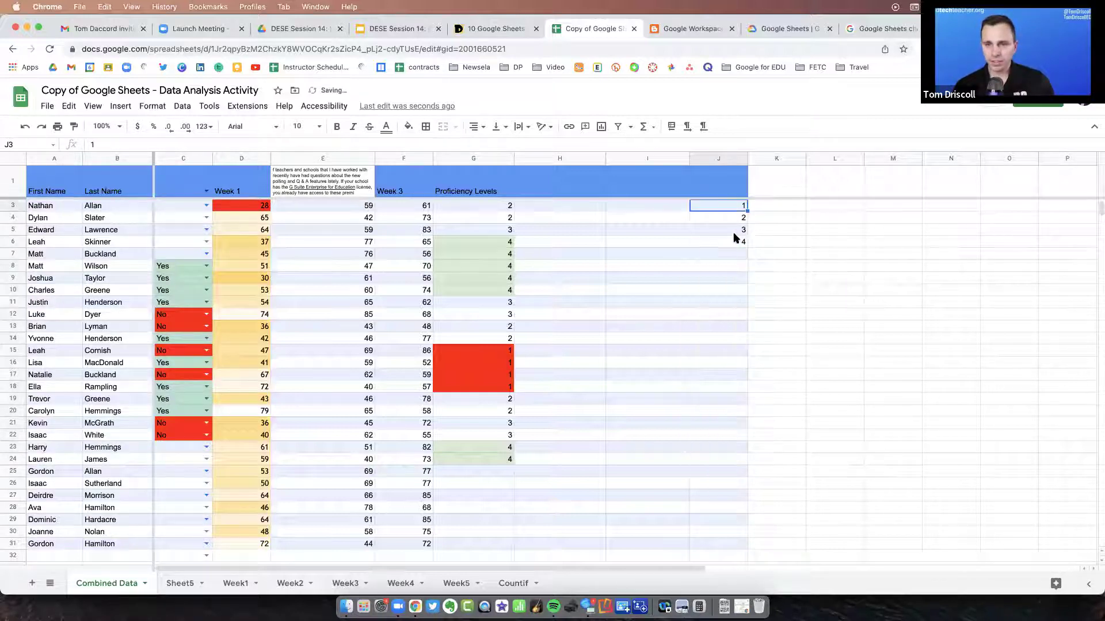
left_click(742, 240, "shift")
left_click_drag(746, 248, 746, 462)
scroll(769, 466, "down", 5)
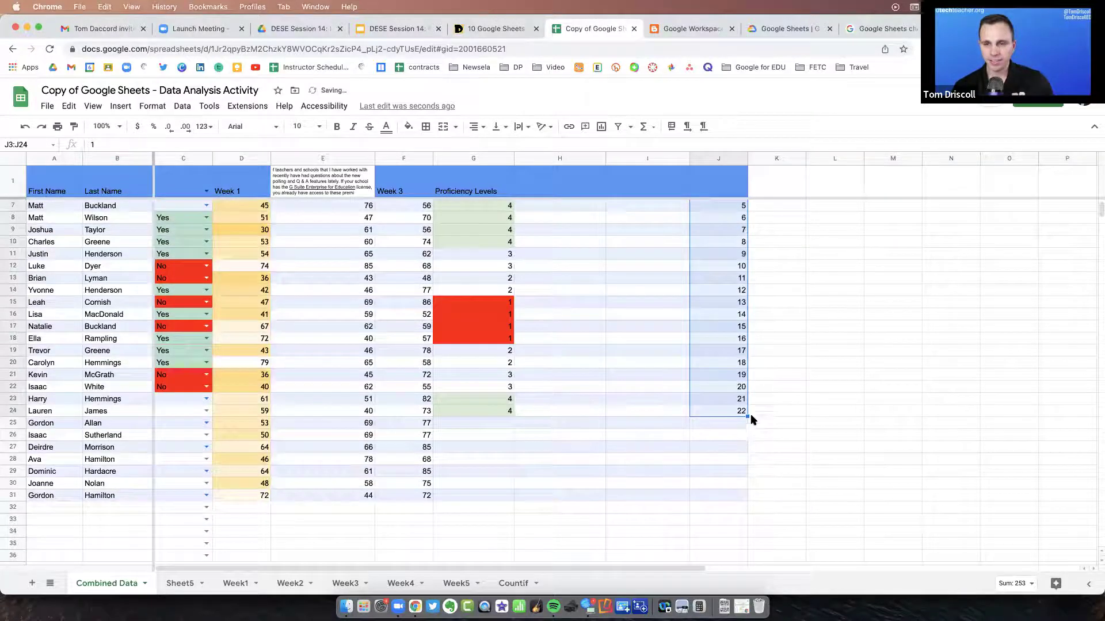
Extend the filled number series in column J down to cell J33
left_click_drag(741, 482, 743, 483)
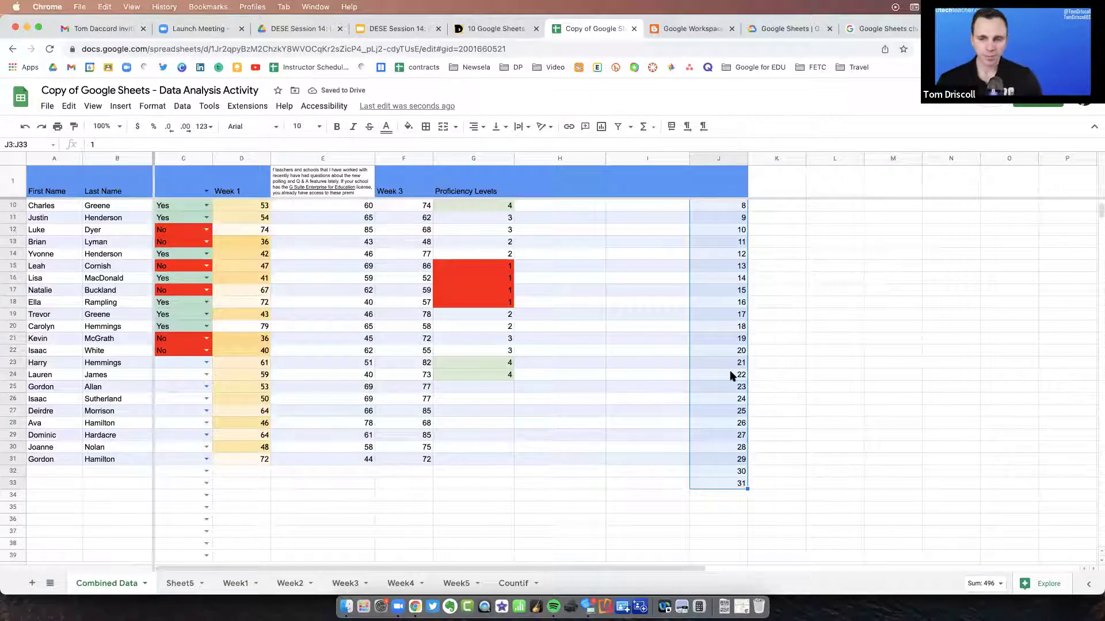
scroll(730, 371, "up", 3)
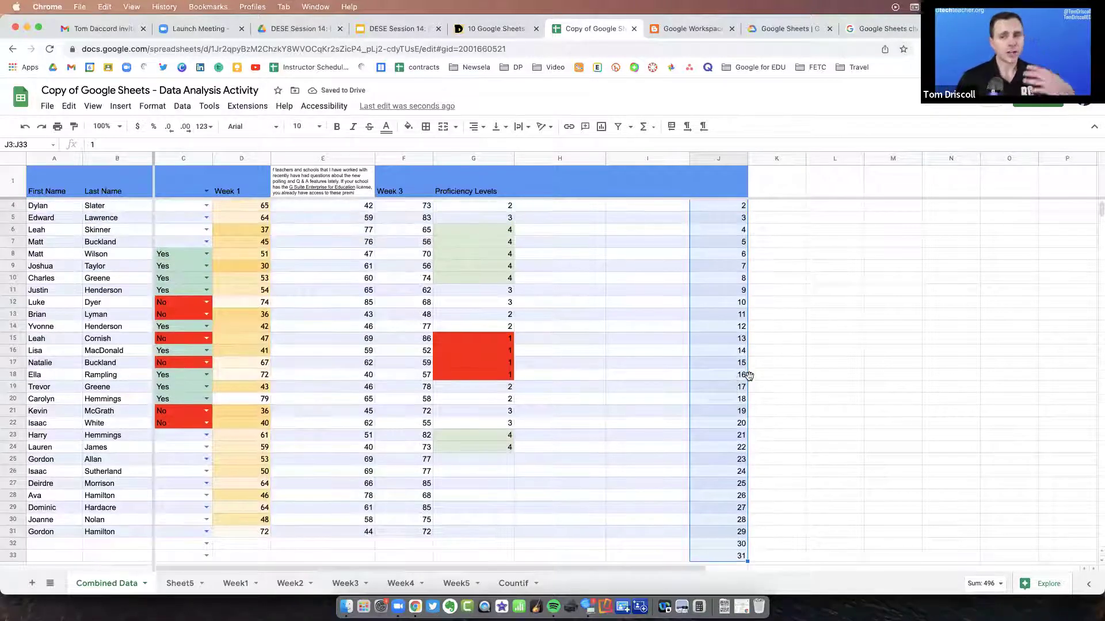
scroll(742, 377, "up", 1)
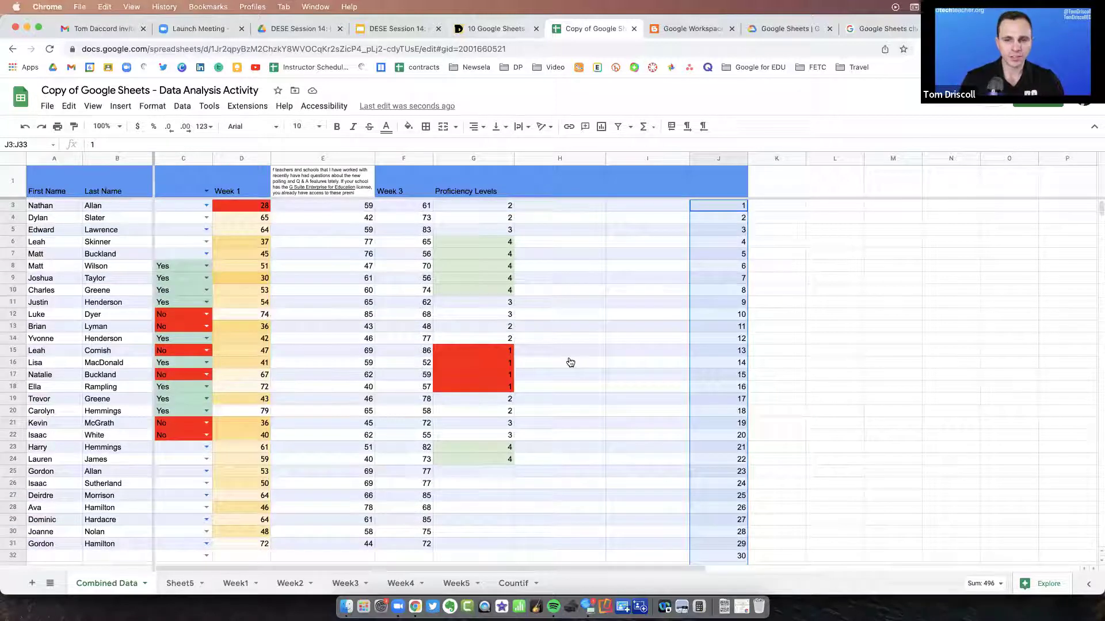
Switch to the 10 Google Sheets tricks article and review its tips on keyboard shortcuts, protected cells and drop-down menus
key("ctrl+shift+Tab")
scroll(685, 361, "down", 6)
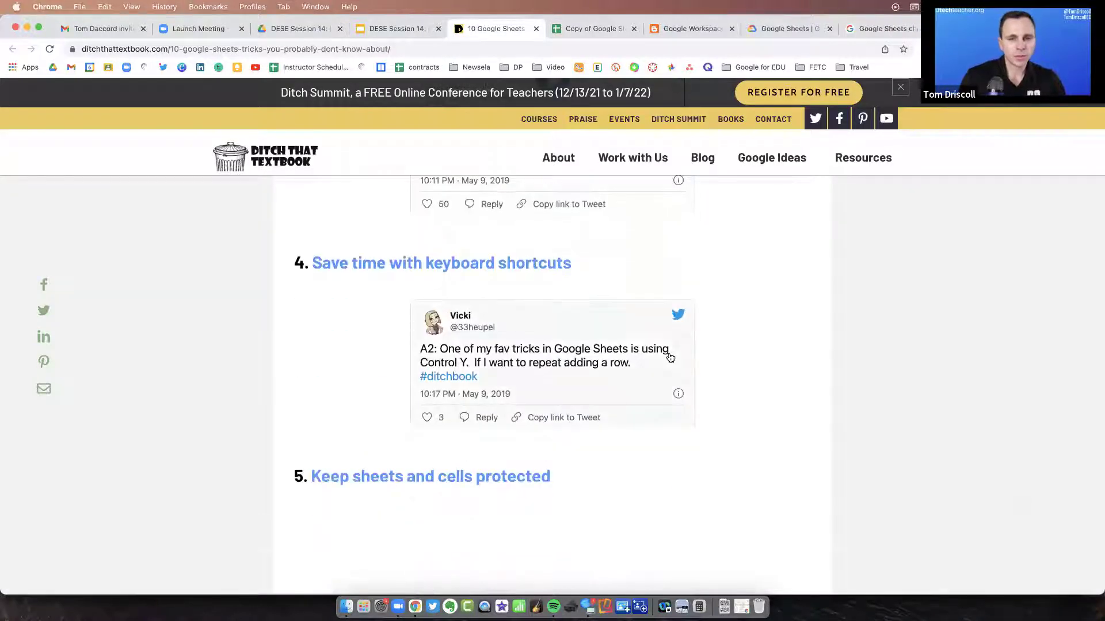
scroll(659, 365, "down", 2)
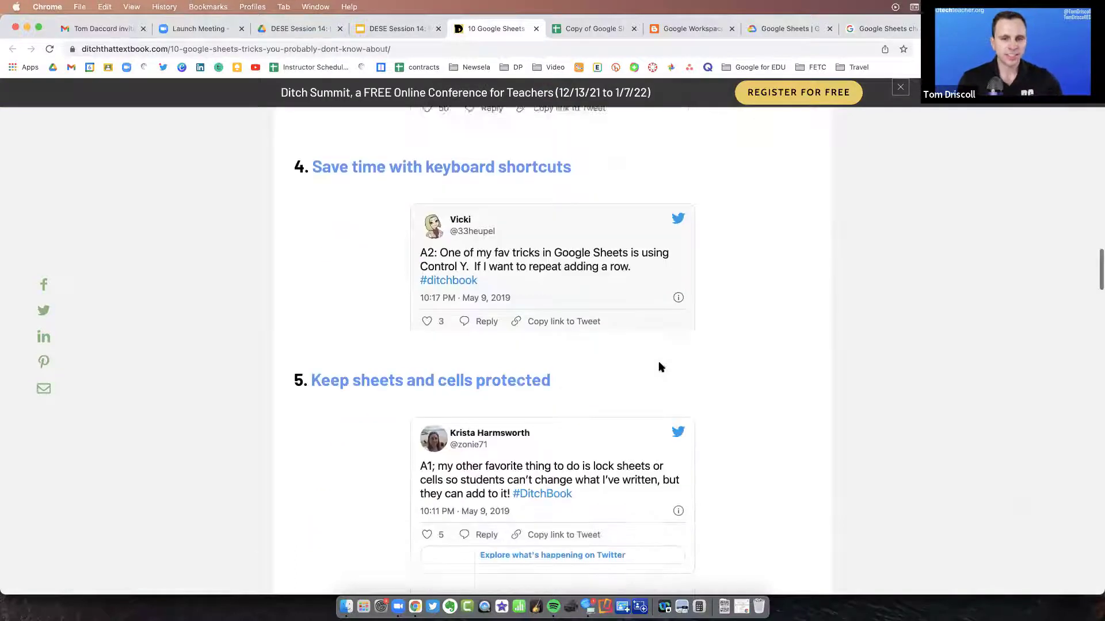
scroll(659, 367, "down", 4)
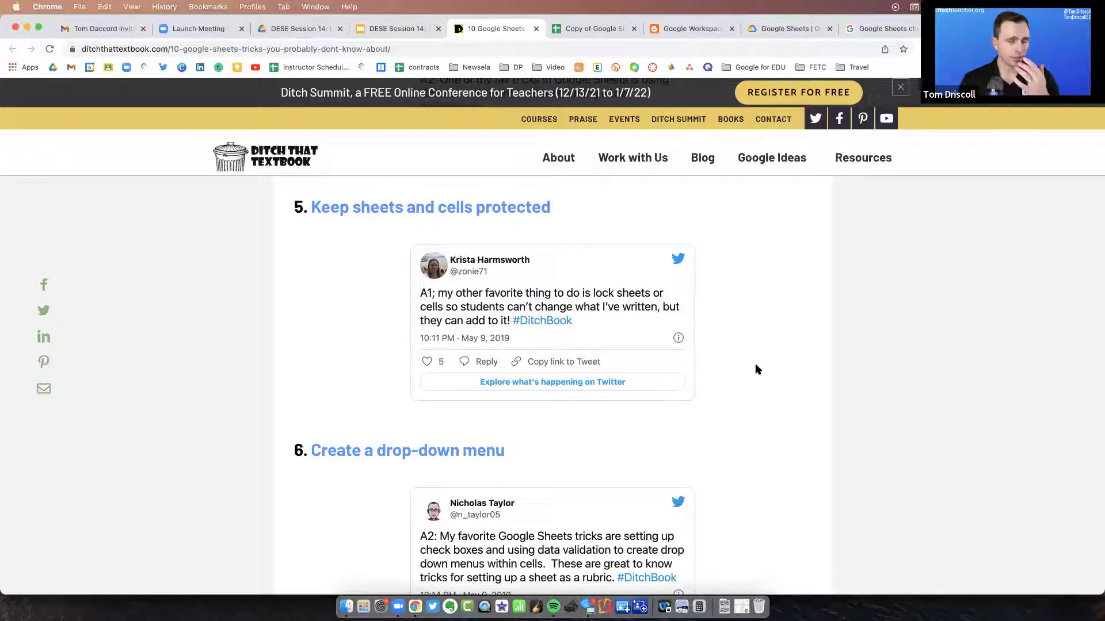
scroll(708, 369, "down", 1)
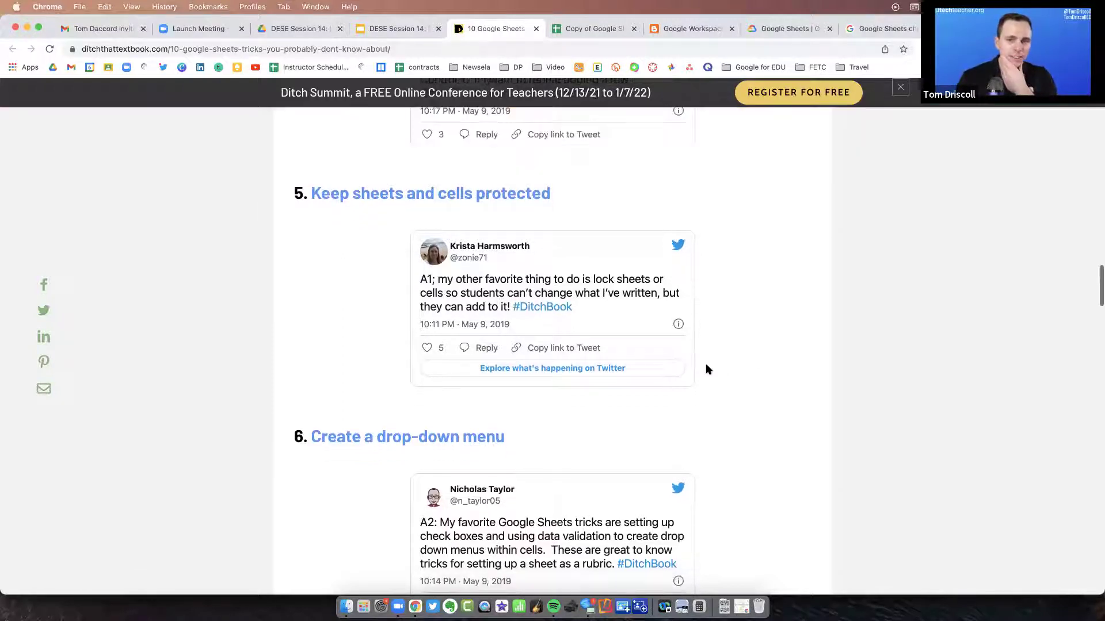
scroll(748, 322, "up", 1)
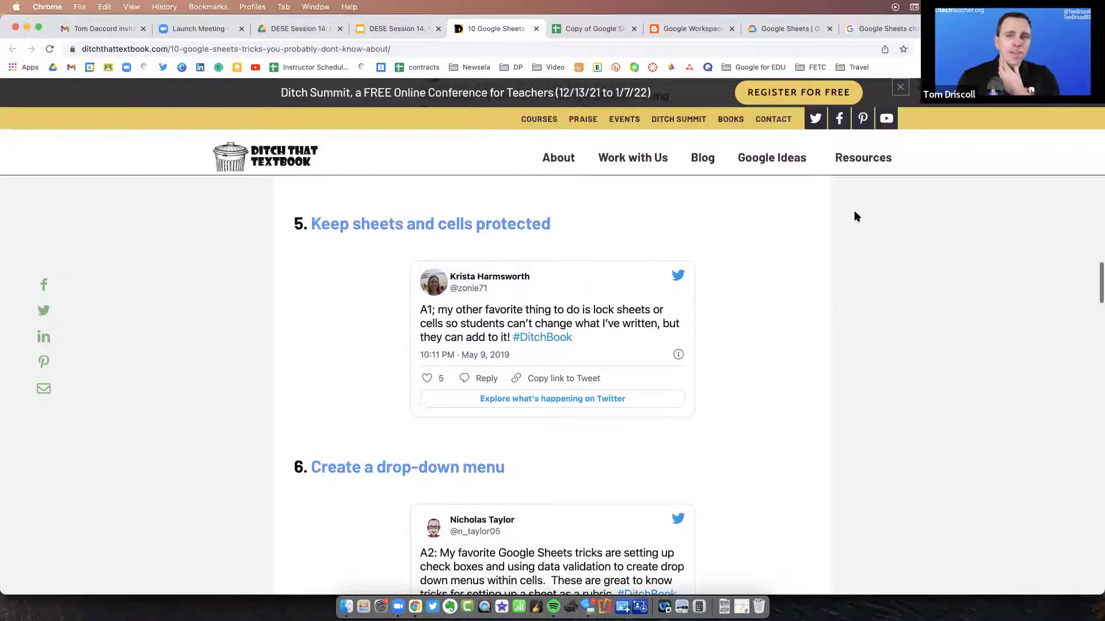
Return to the data analysis spreadsheet and unfreeze its header row on the Combined Data sheet
left_click(593, 29)
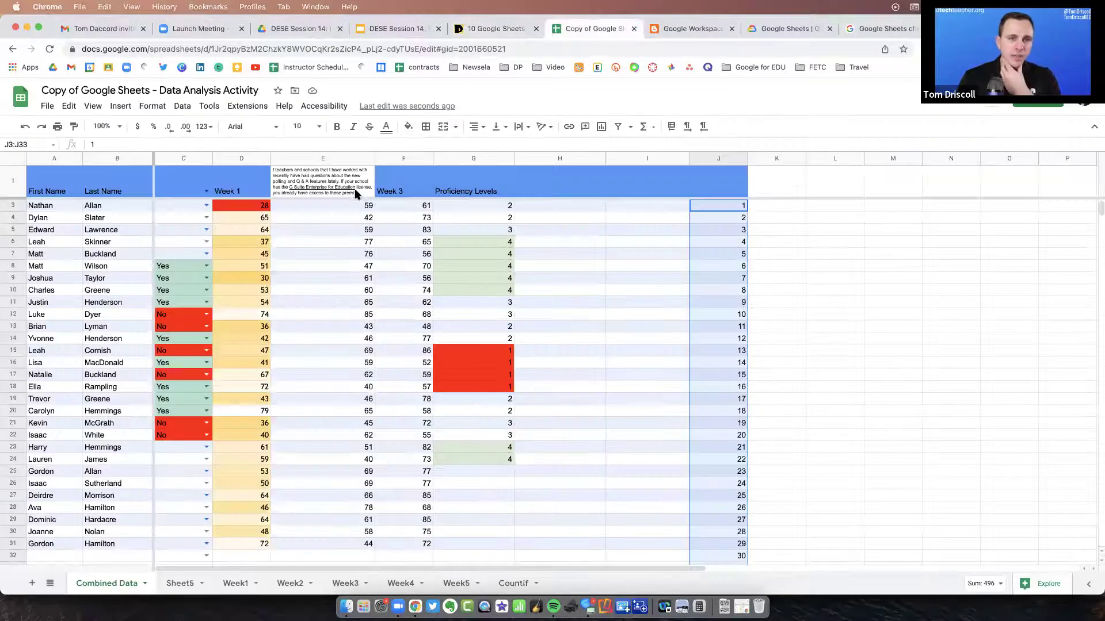
left_click(349, 221)
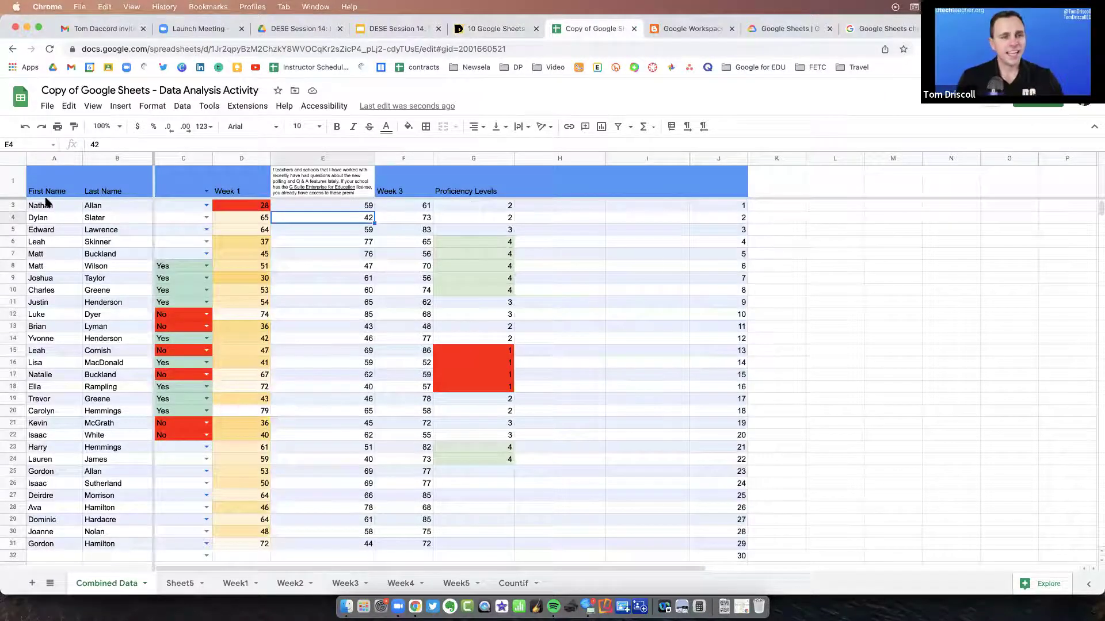
left_click(14, 183)
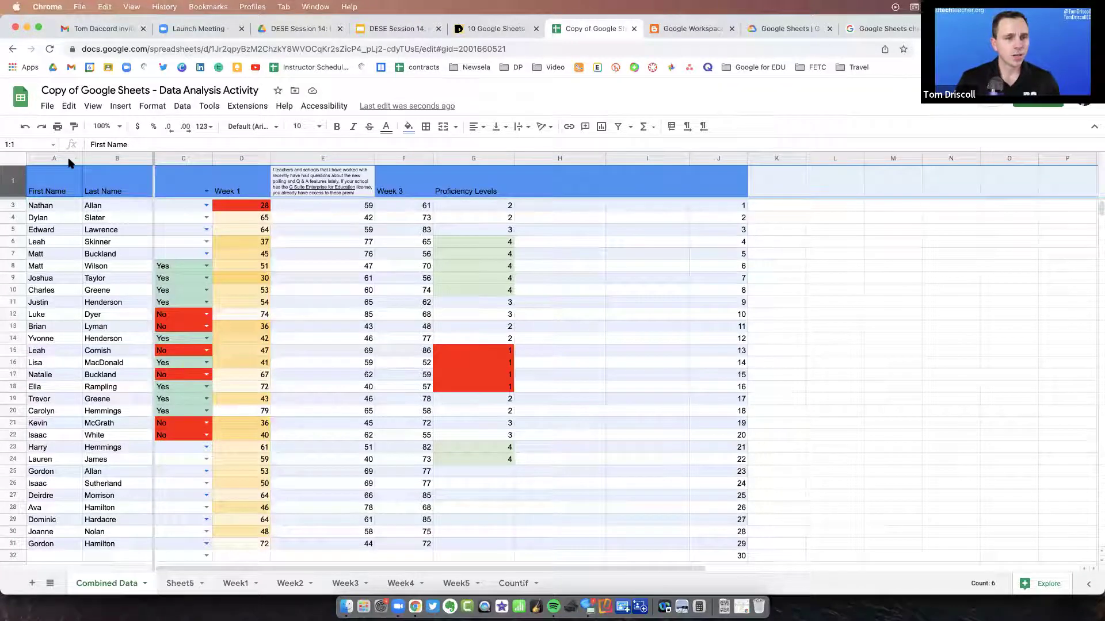
left_click(148, 110)
mouse_move(96, 109)
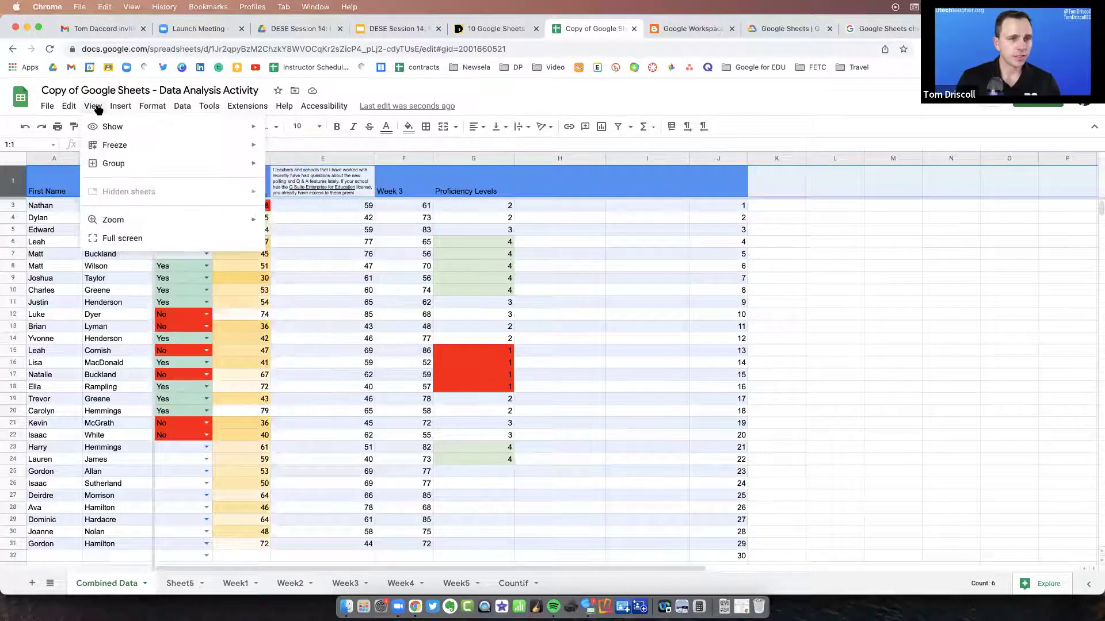
mouse_move(97, 143)
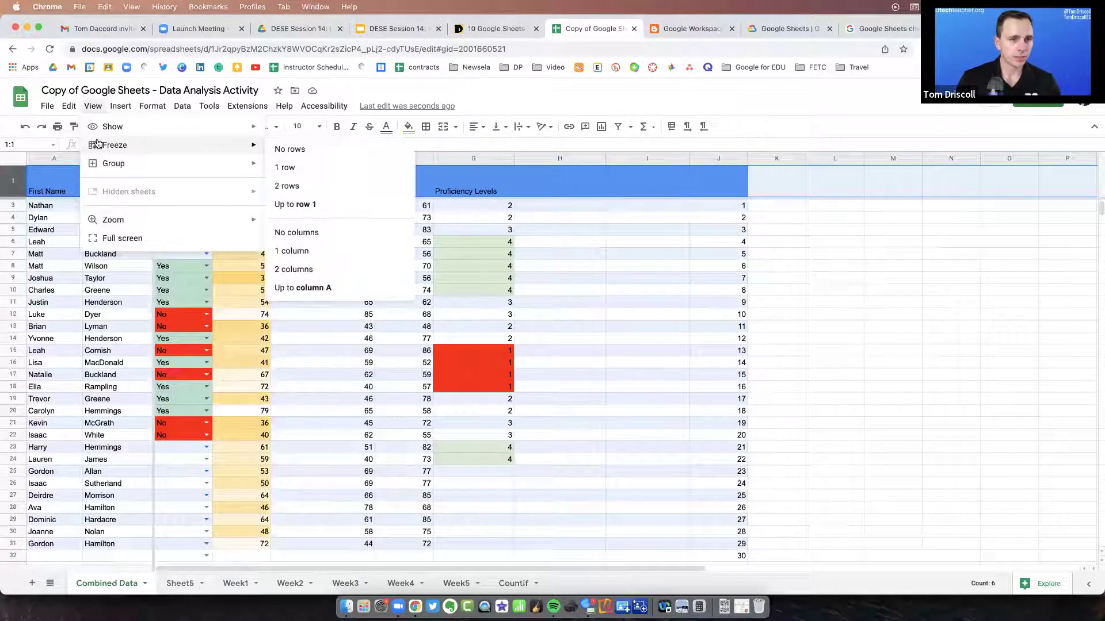
left_click(297, 148)
Try to unfreeze columns A and B with the No rows freeze option
left_click_drag(57, 159, 122, 159)
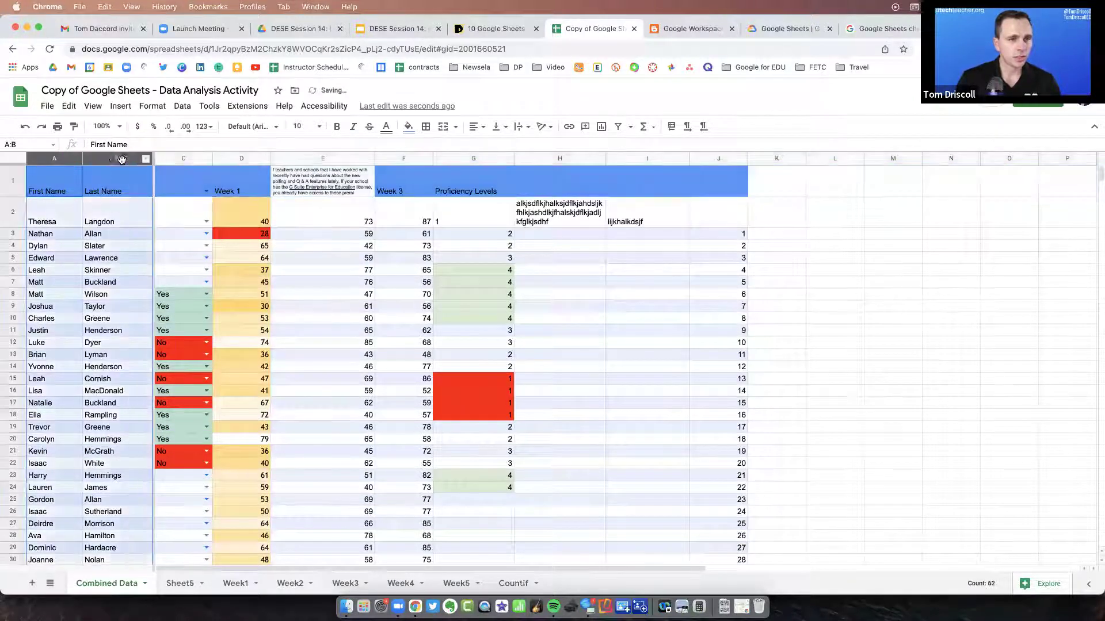
left_click(113, 108)
mouse_move(93, 107)
mouse_move(118, 146)
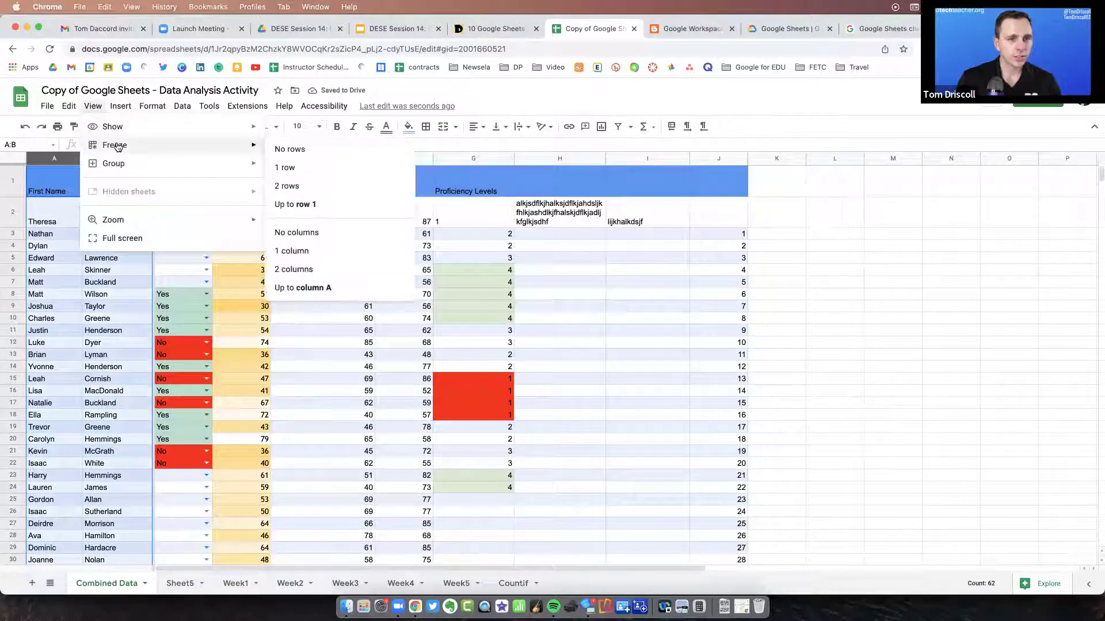
left_click(283, 149)
left_click(217, 293)
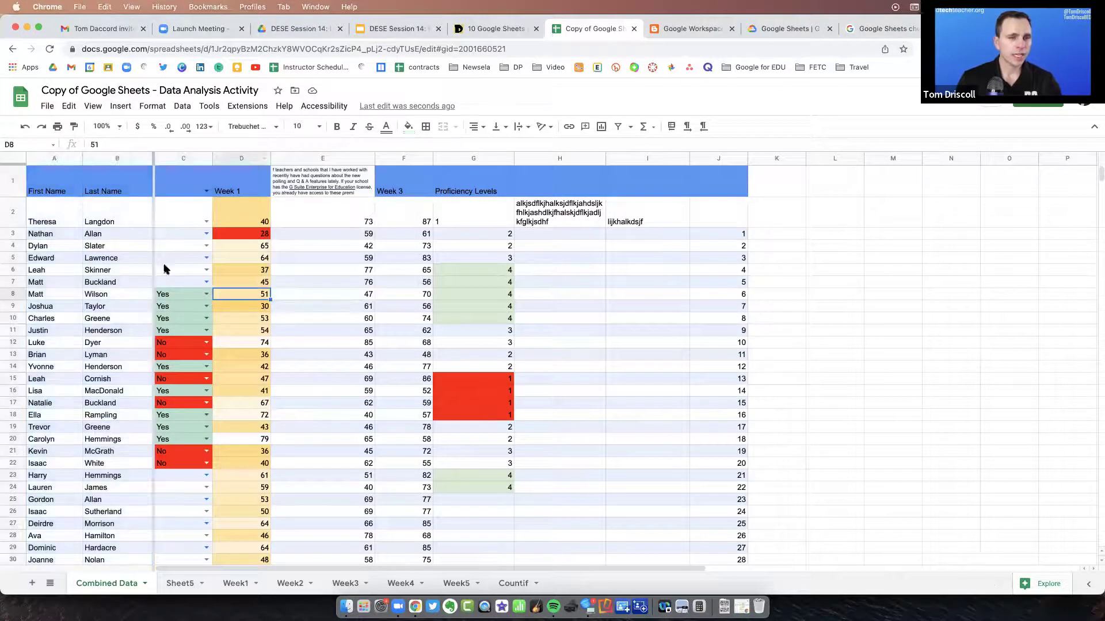
Remove the column freeze from the First Name and Last Name columns, A and B
left_click(54, 159)
left_click(117, 158, "shift")
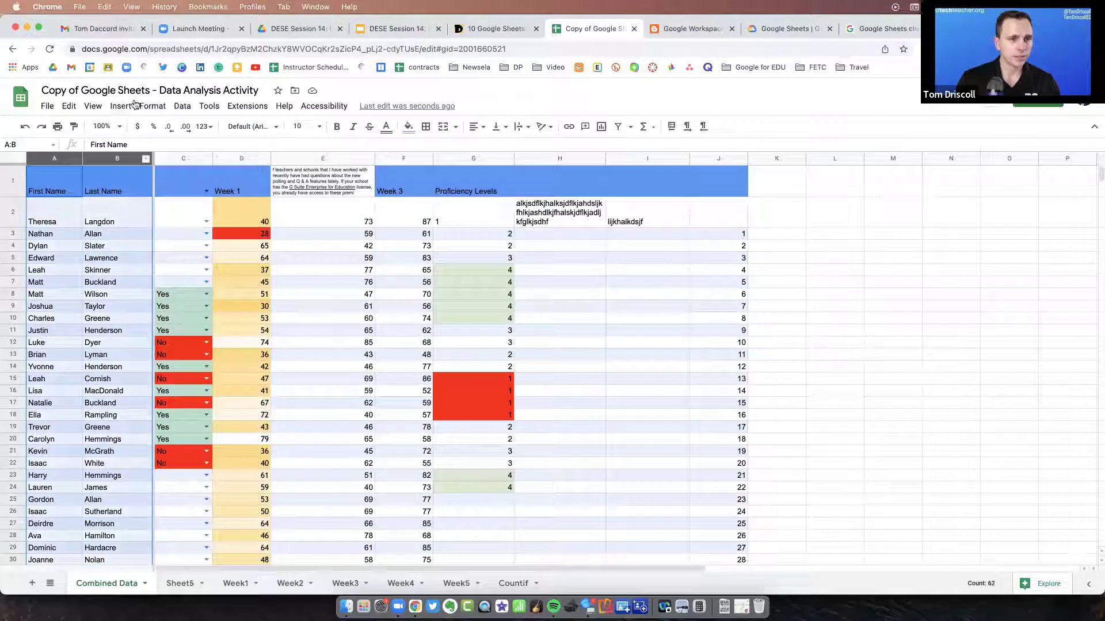
left_click(93, 107)
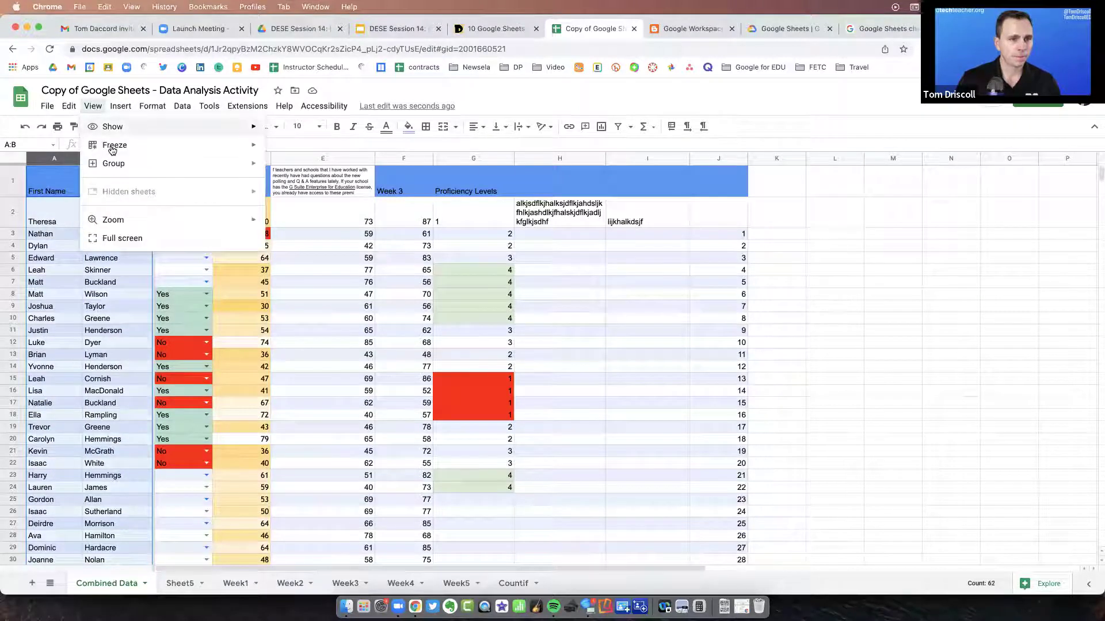
mouse_move(112, 145)
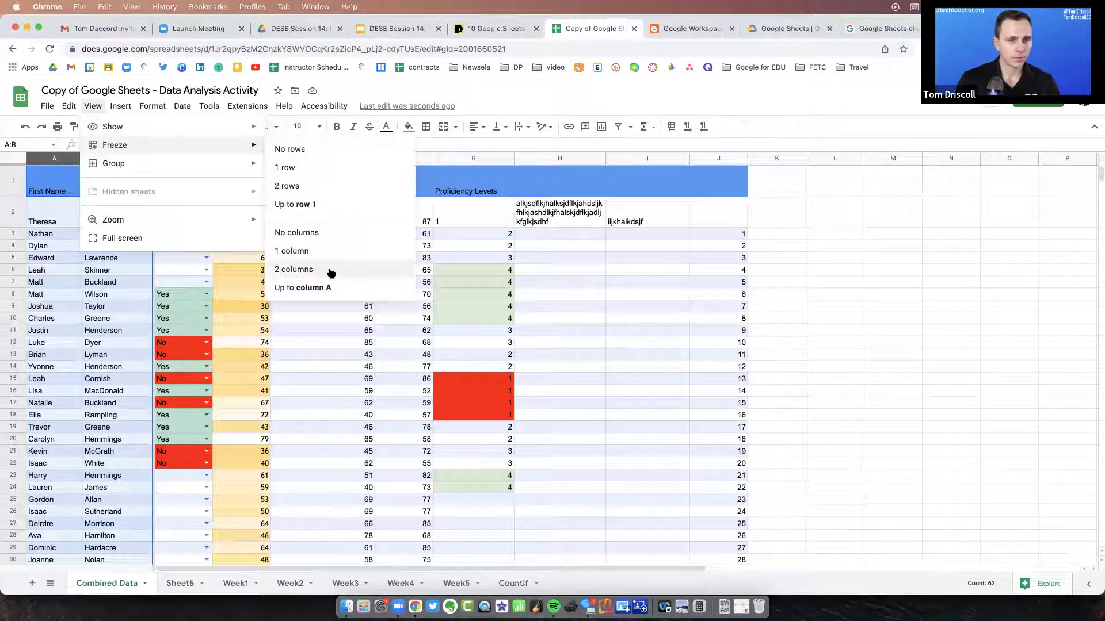
left_click(321, 233)
left_click(293, 283)
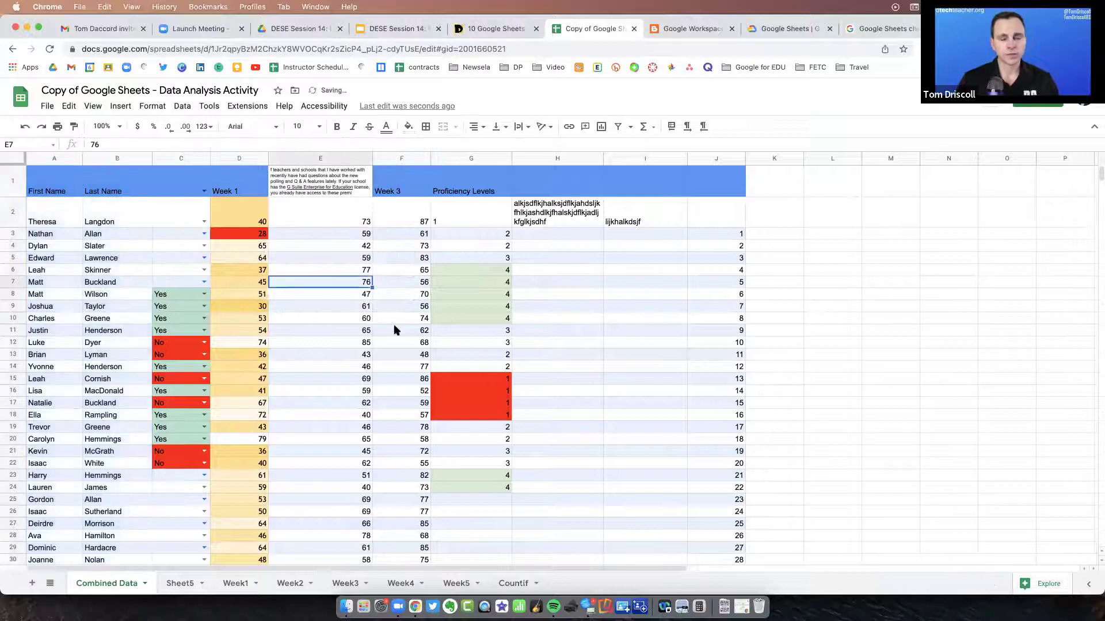
Examine how the header row and name columns behave when moving down and across the unfrozen sheet
scroll(429, 339, "down", 3)
scroll(428, 339, "up", 3)
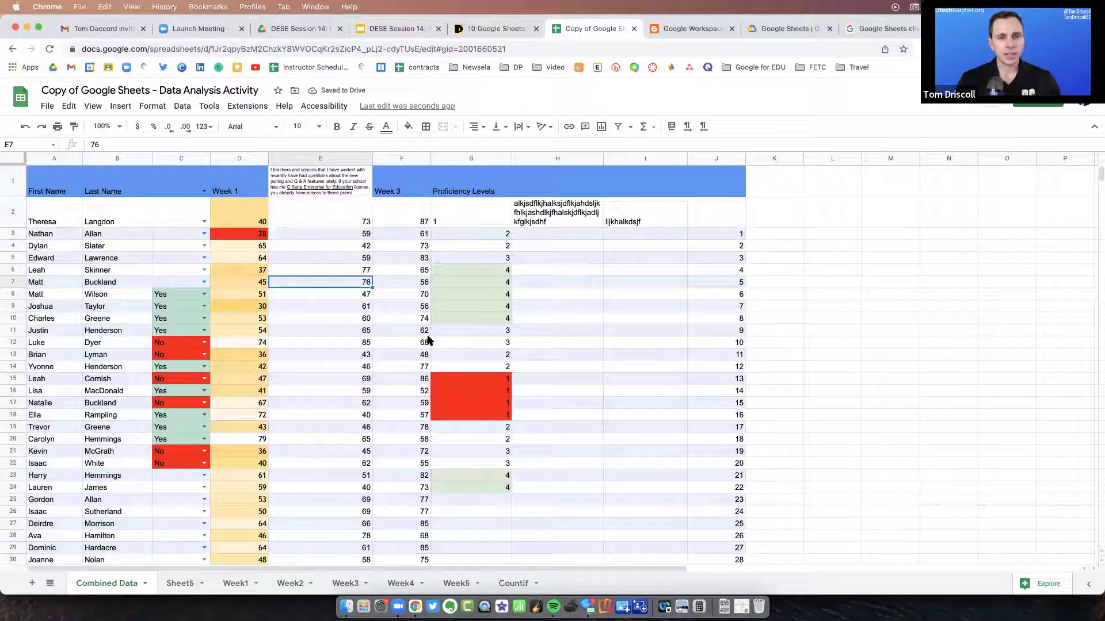
scroll(428, 340, "down", 3)
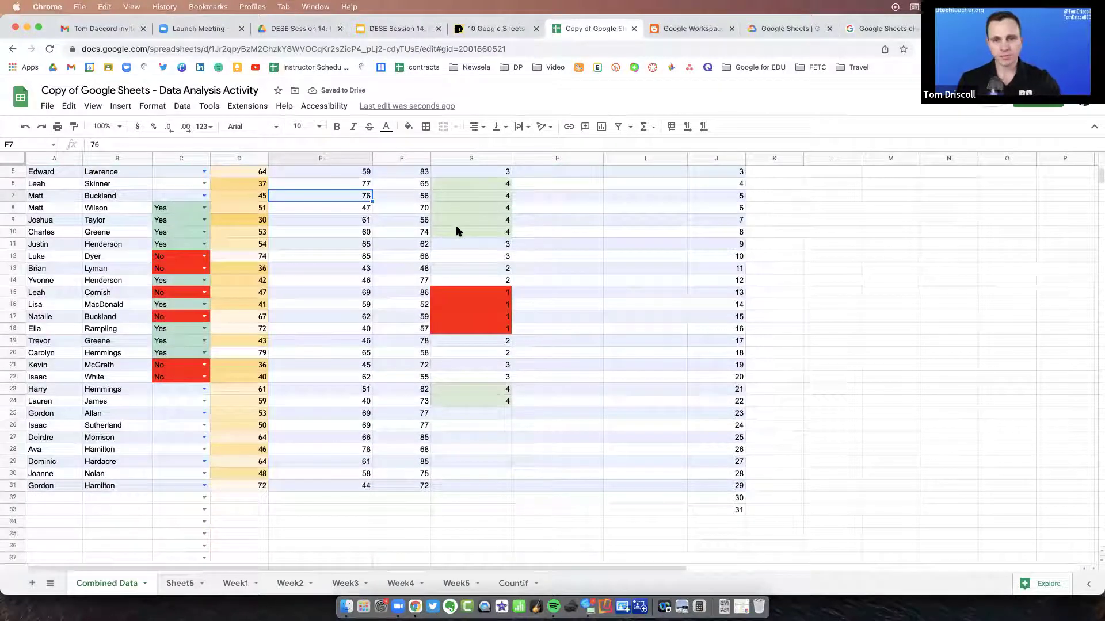
left_click(339, 260)
left_click(401, 262)
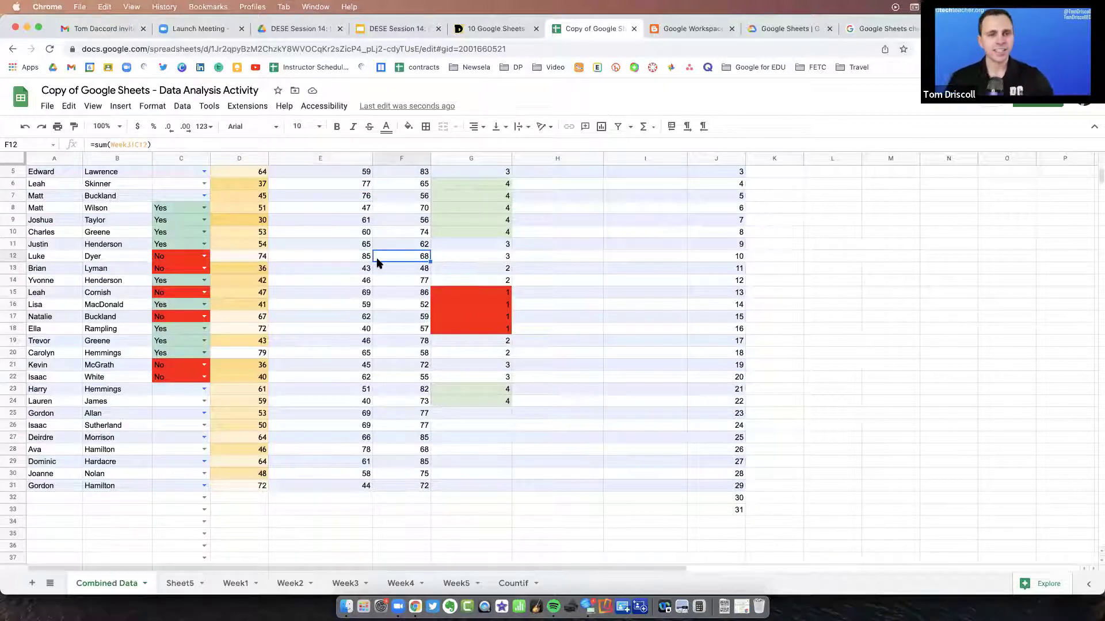
scroll(377, 262, "up", 3)
scroll(380, 262, "right", 6)
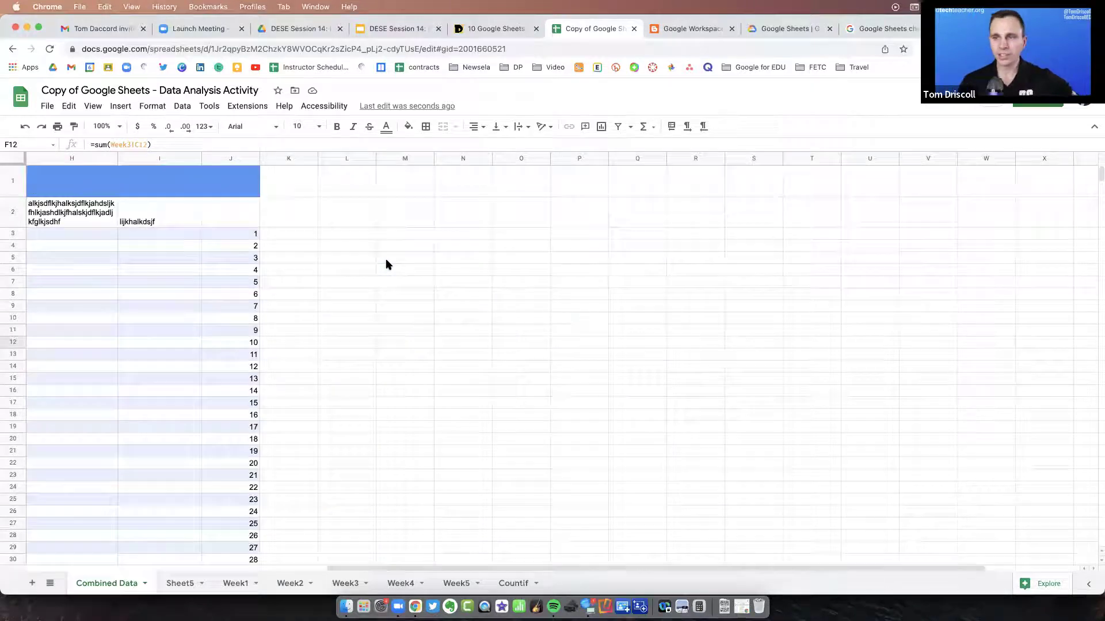
scroll(387, 265, "left", 6)
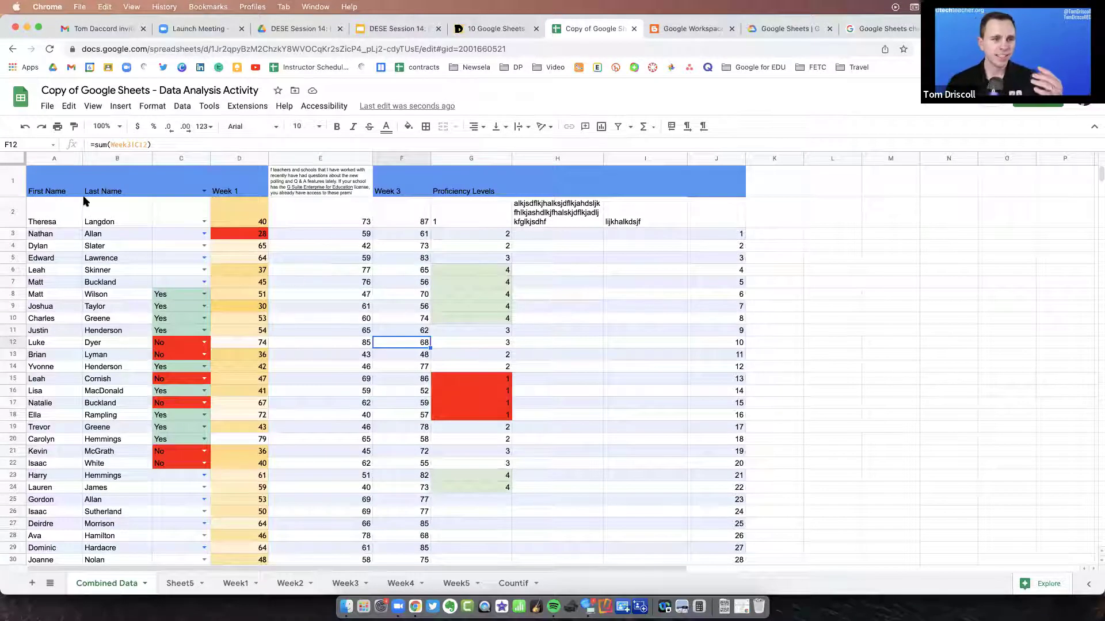
Freeze 1 row so the header stays in place, and check it against the lower rows
left_click(13, 182)
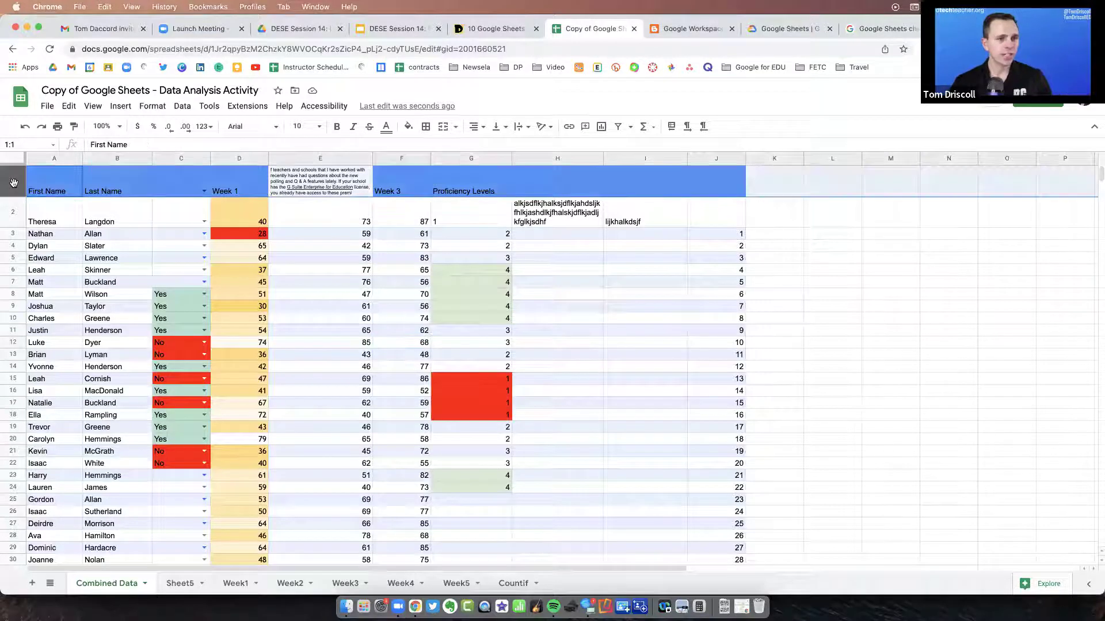
left_click(92, 107)
mouse_move(135, 147)
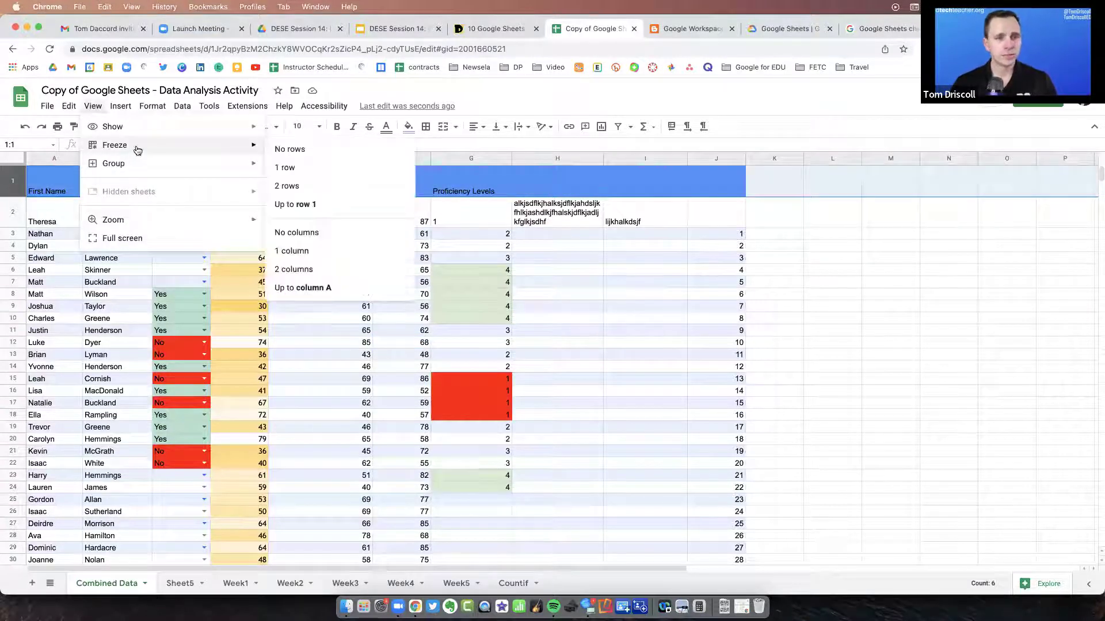
left_click(286, 168)
scroll(344, 258, "down", 10)
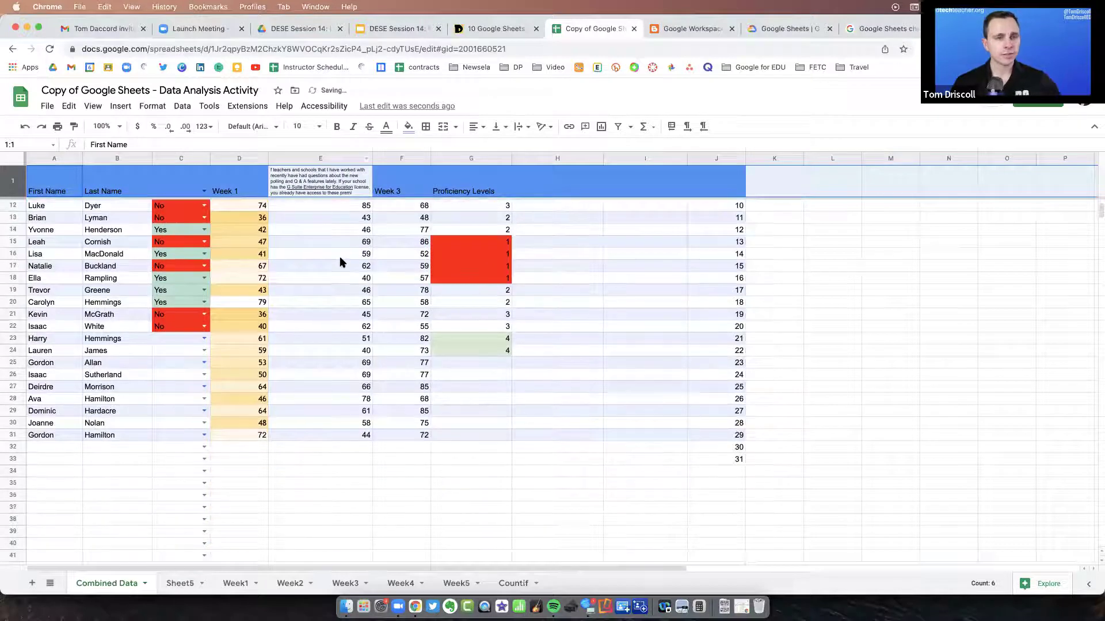
scroll(473, 276, "up", 10)
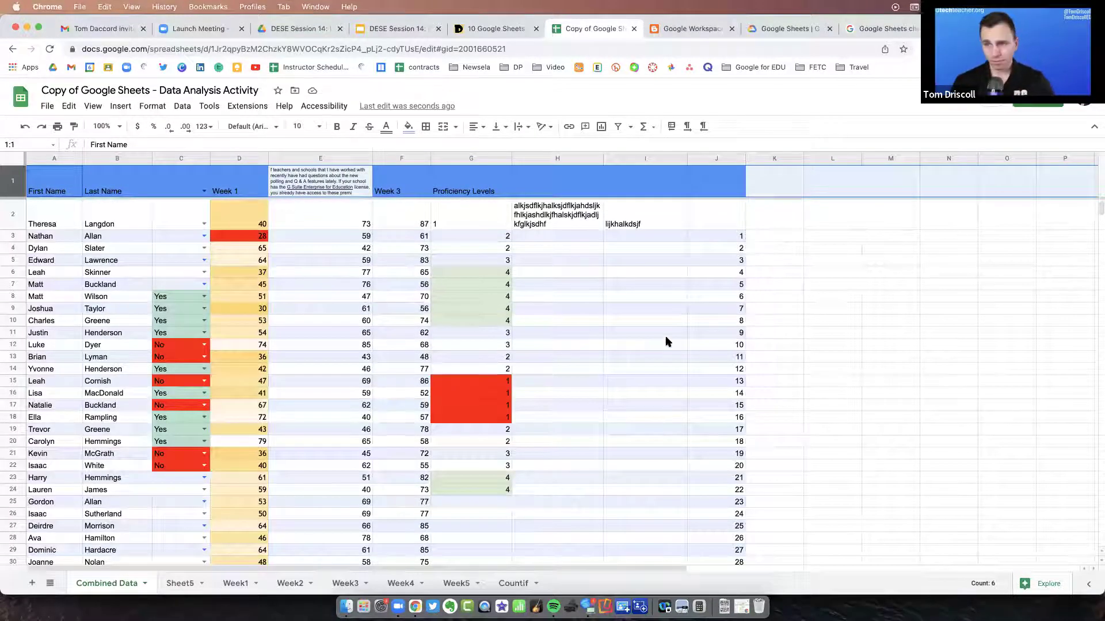
Freeze 2 columns so the first and last names stay in place, and check them against the far columns
left_click(53, 159)
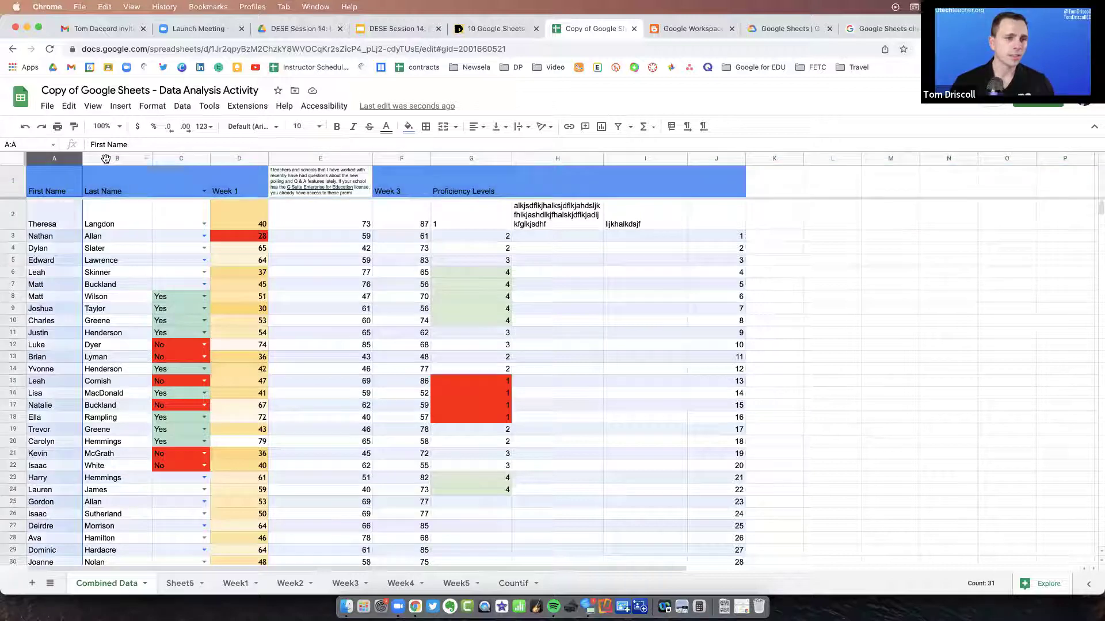
left_click(115, 161, "shift")
left_click(121, 108)
mouse_move(94, 107)
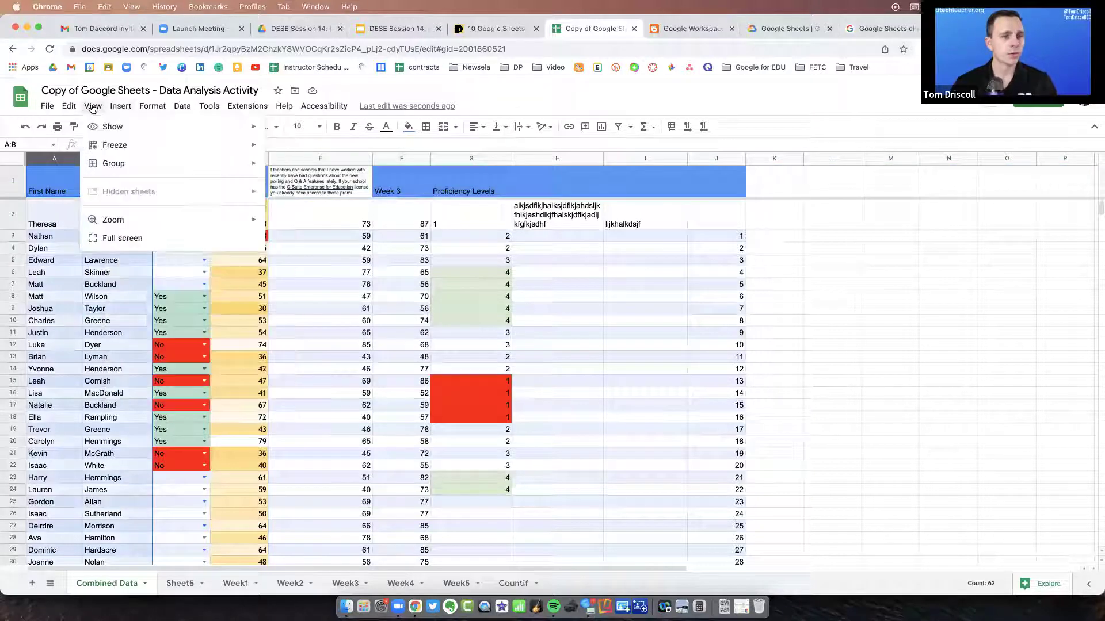
mouse_move(121, 148)
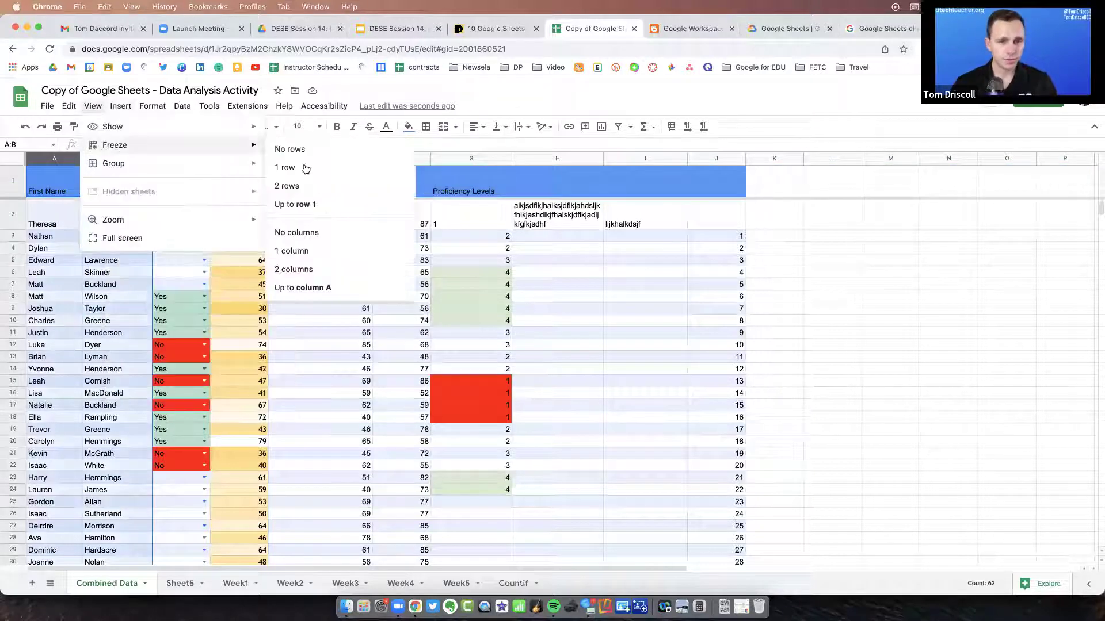
left_click(320, 270)
scroll(321, 294, "right", 5)
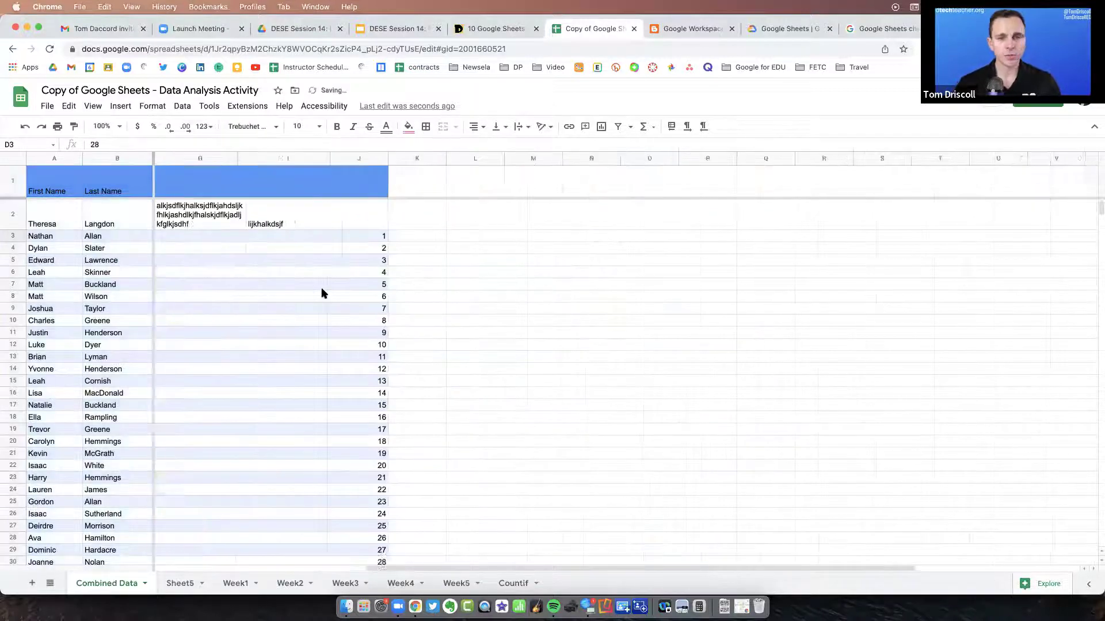
scroll(316, 295, "left", 5)
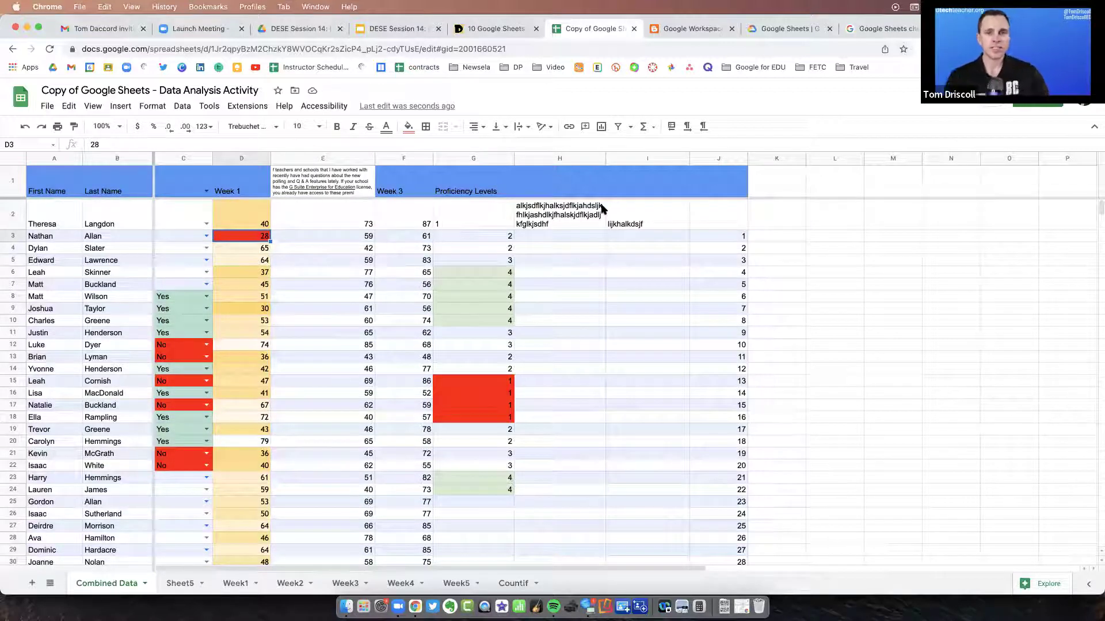
Open the Google Workspace Updates article on linking to cell ranges in Google Sheets
left_click(690, 30)
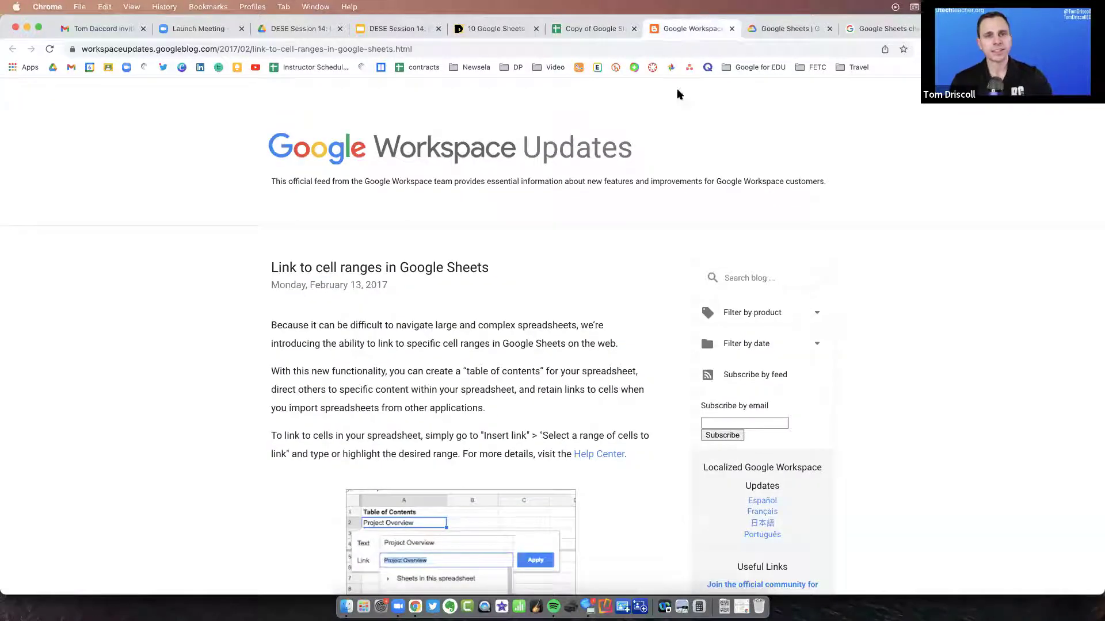
Review the remaining tricks, numbers 6 to 10, in the Ditch That Textbook article on Google Sheets tricks
left_click(397, 30)
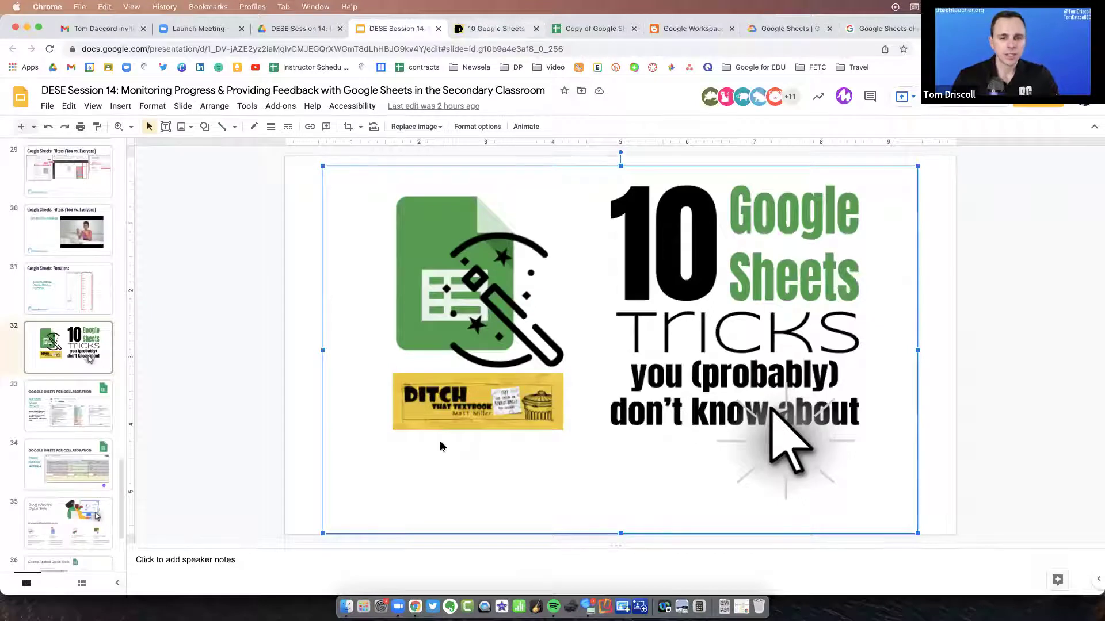
key("ctrl+Tab")
scroll(474, 463, "down", 5)
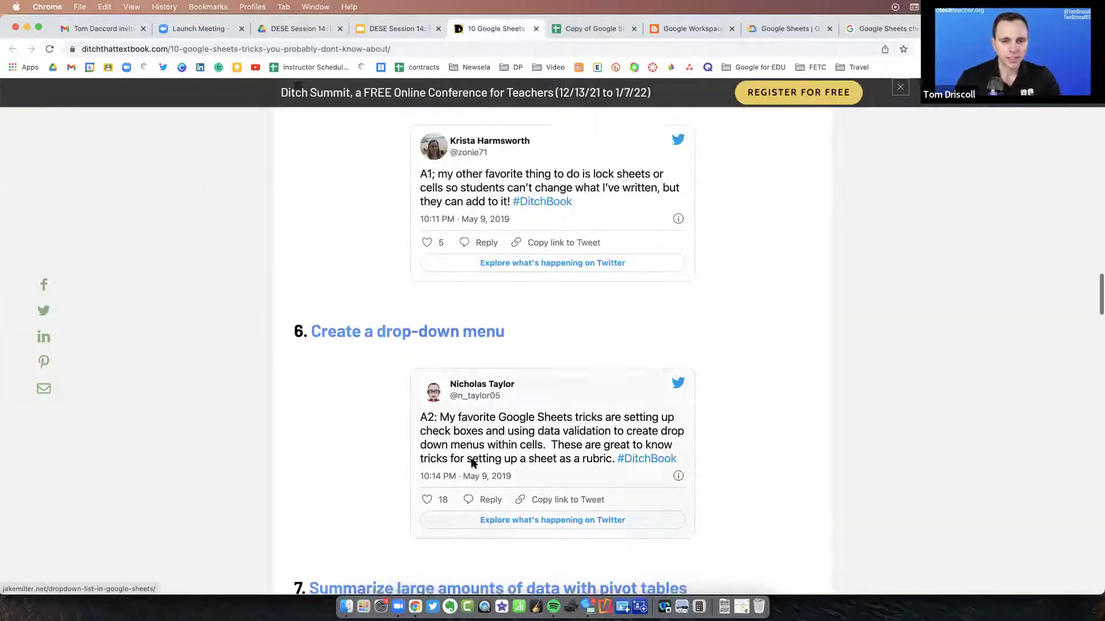
scroll(474, 463, "down", 7)
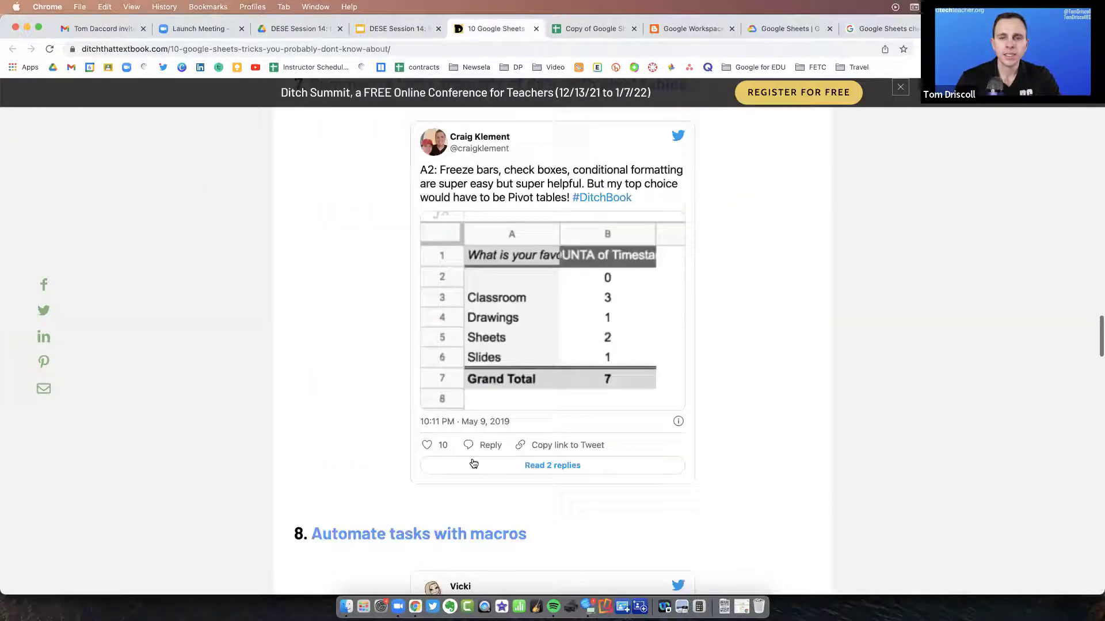
scroll(473, 463, "down", 10)
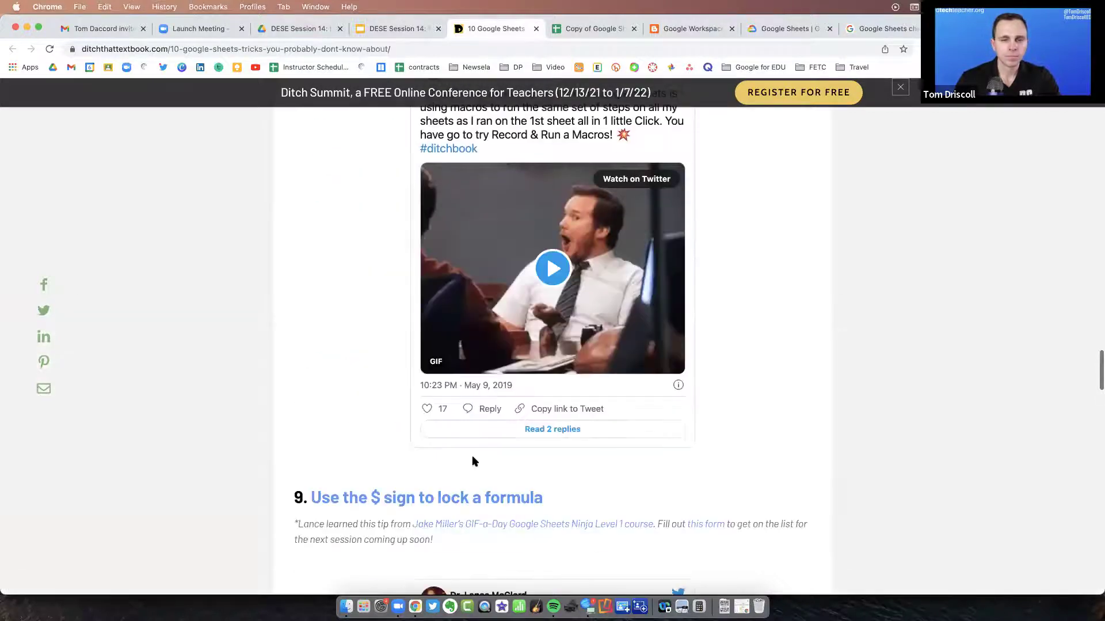
scroll(472, 460, "down", 10)
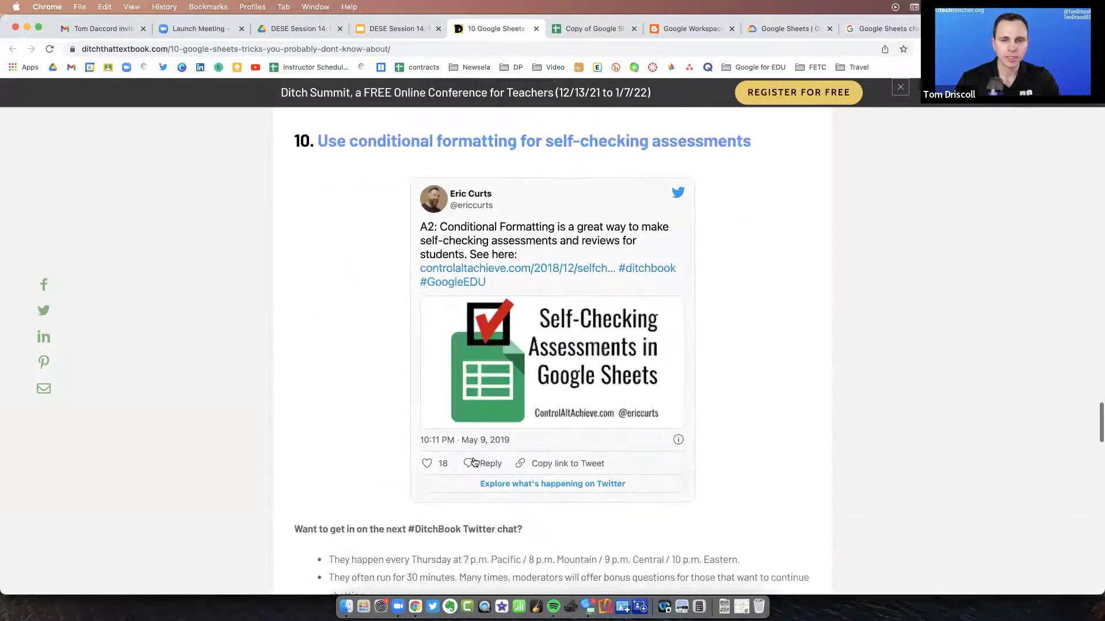
scroll(693, 358, "down", 2)
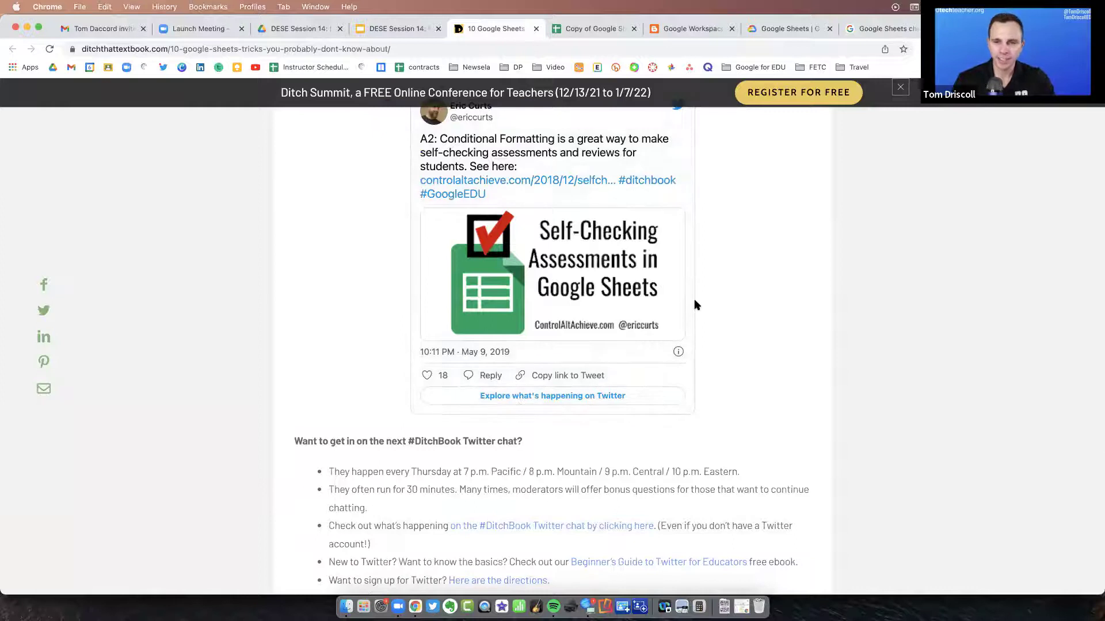
scroll(696, 304, "up", 3)
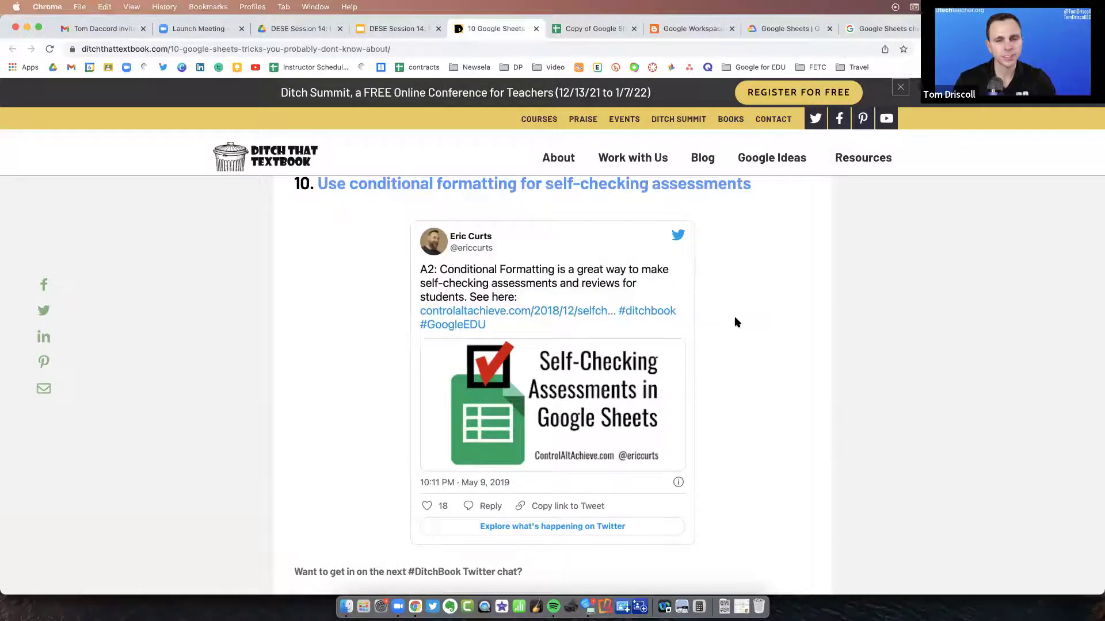
scroll(737, 328, "up", 2)
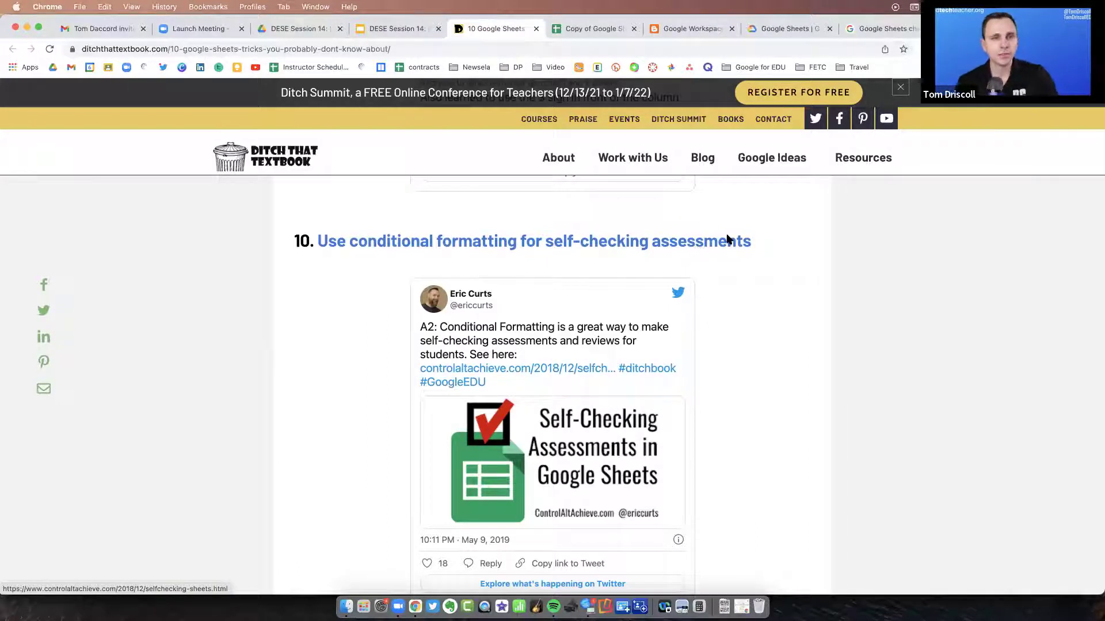
Show slide 33 on managing group projects in the DESE Session 14 presentation and copy its spreadsheet link
left_click(401, 32)
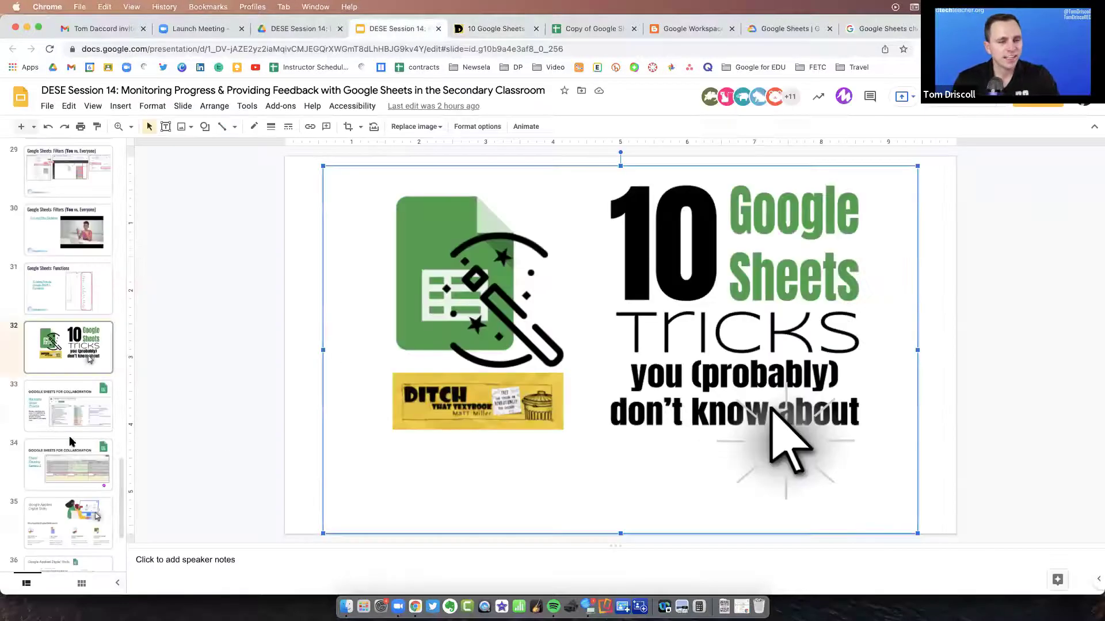
scroll(57, 384, "down", 1)
key("Down")
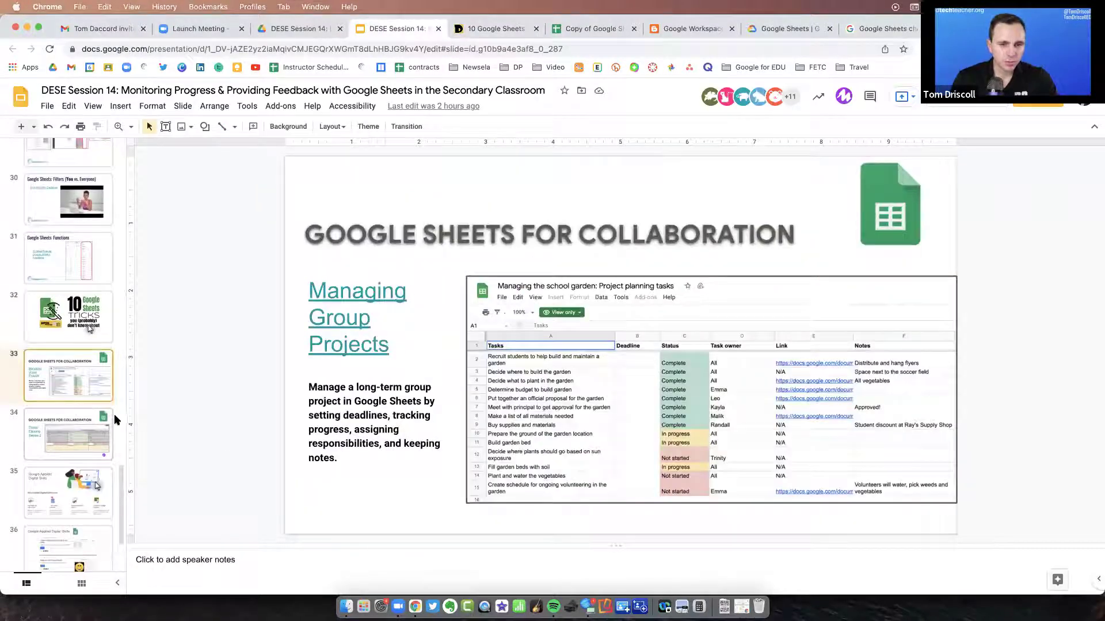
left_click(79, 444)
left_click(54, 370)
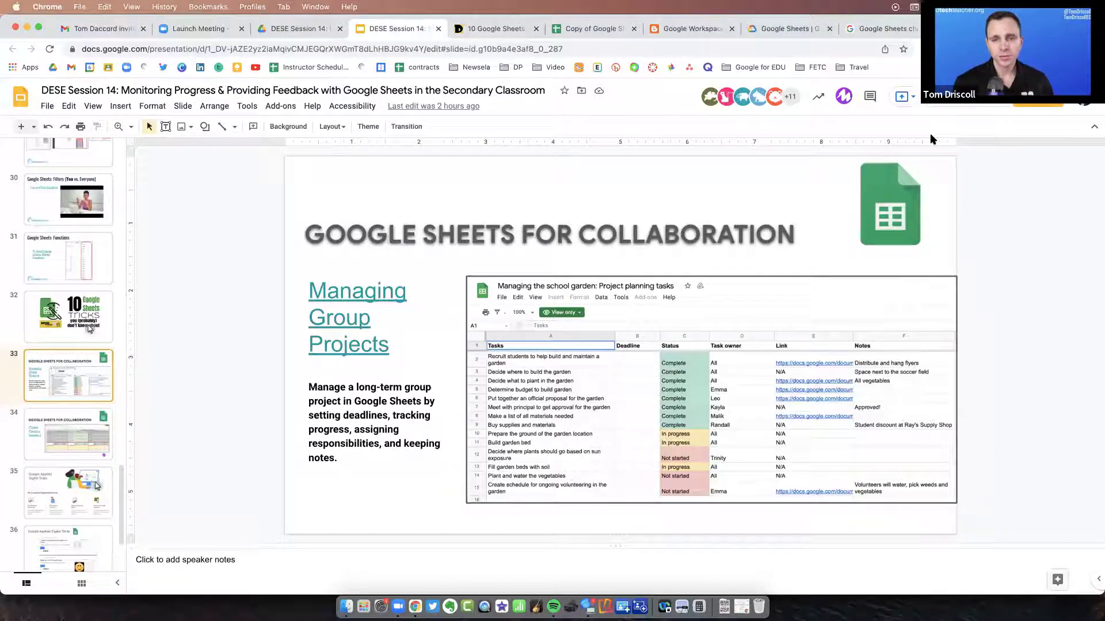
left_click(347, 320)
left_click(450, 369)
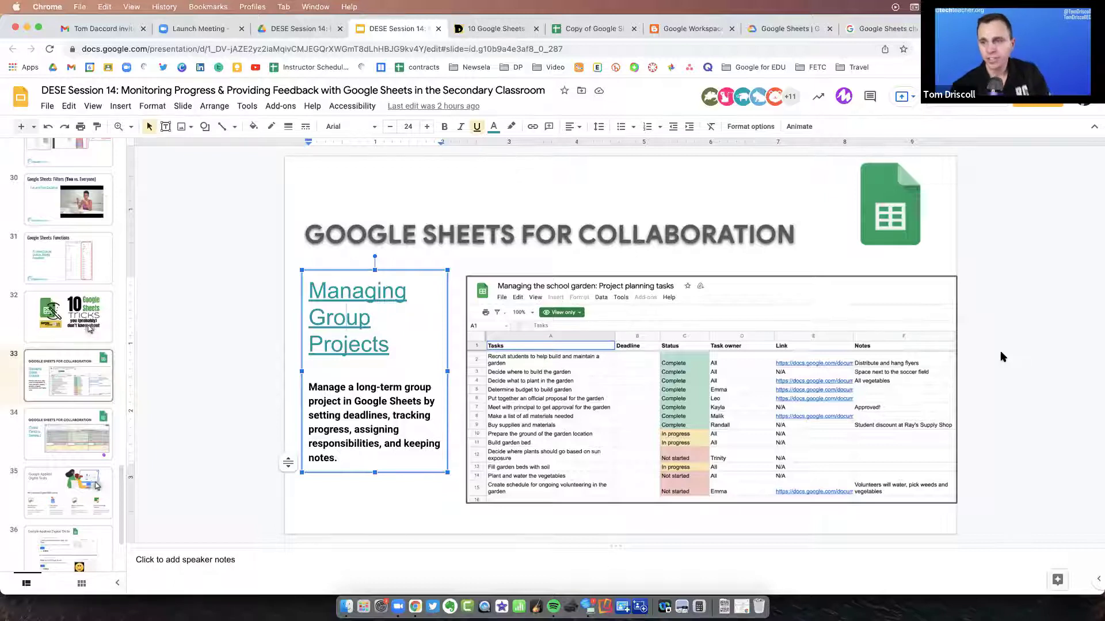
Open the linked school garden project planning spreadsheet and select its Status column
left_click(371, 347)
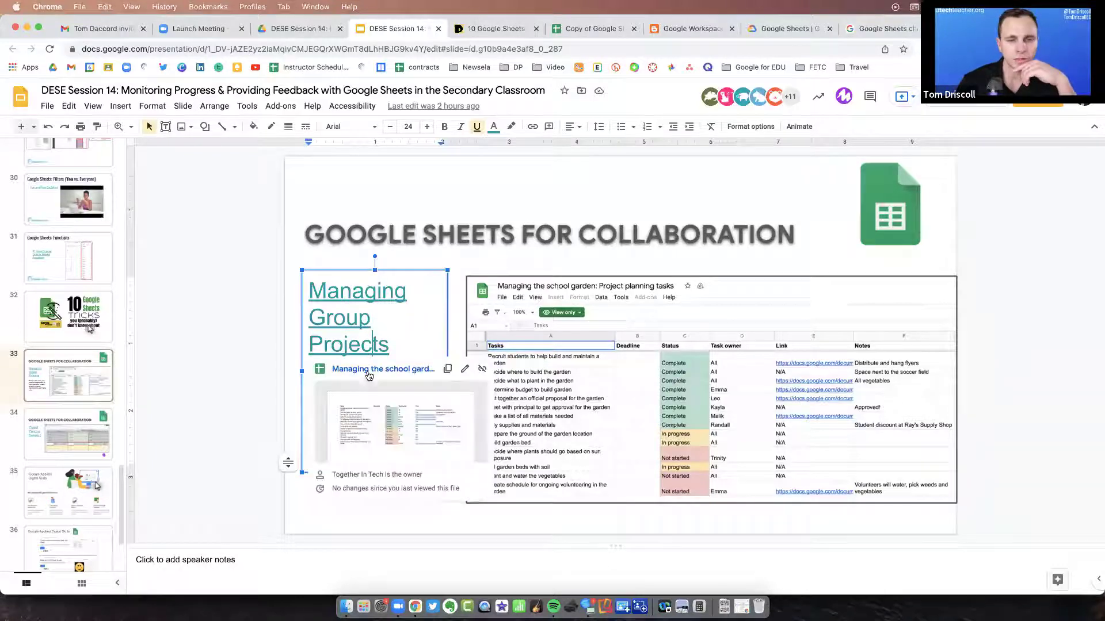
left_click(370, 370)
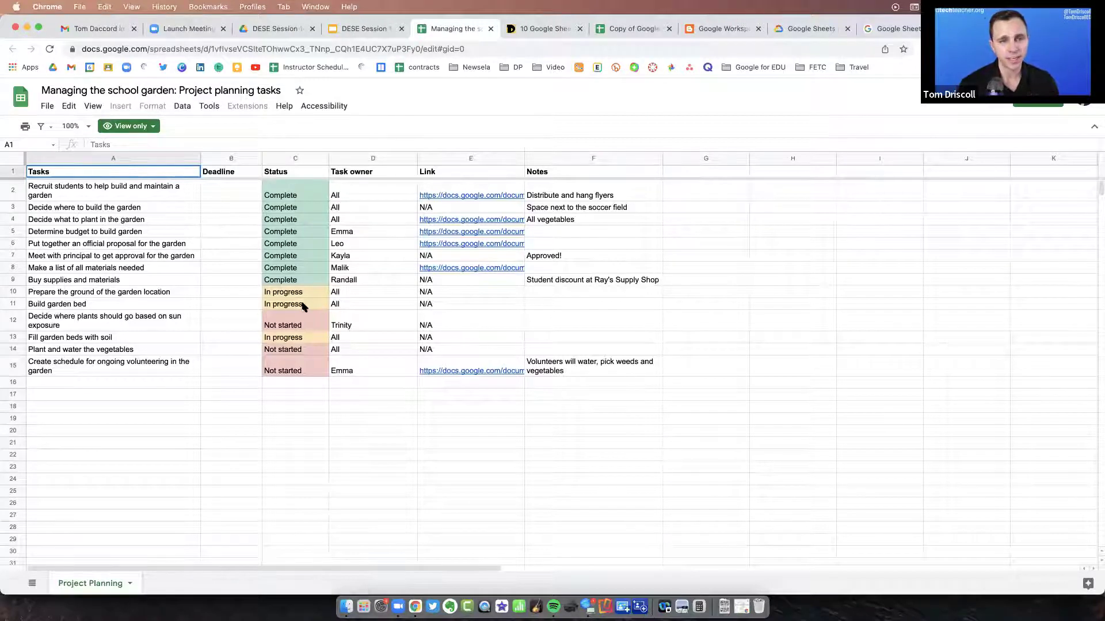
left_click(279, 159)
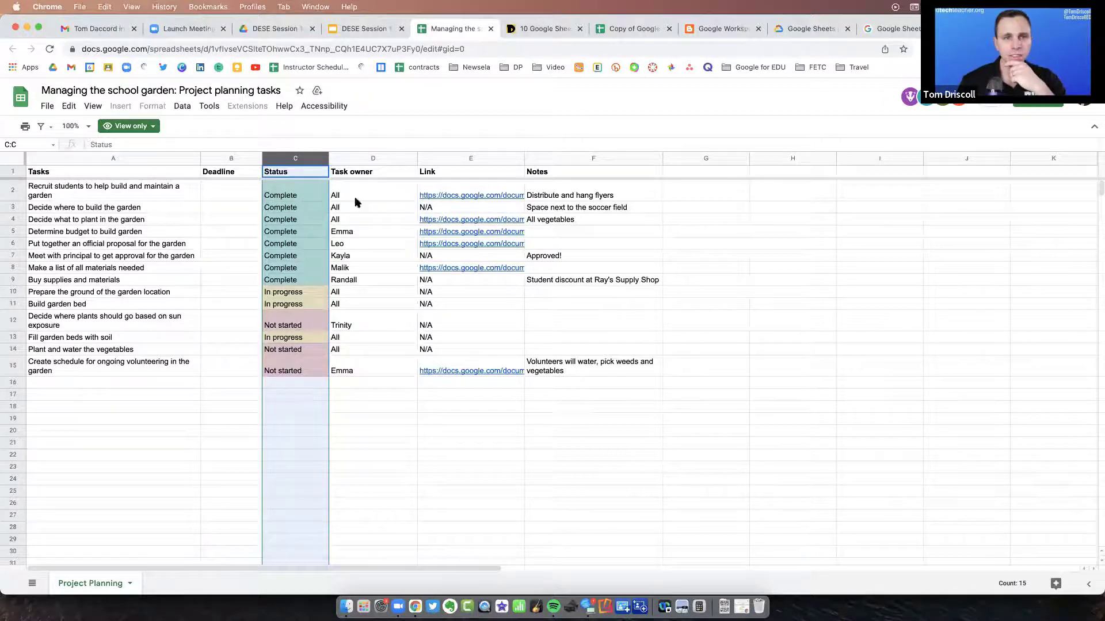
Show slide 34 with Project Planning Sample 2 in the presentation and copy its spreadsheet link
left_click(374, 29)
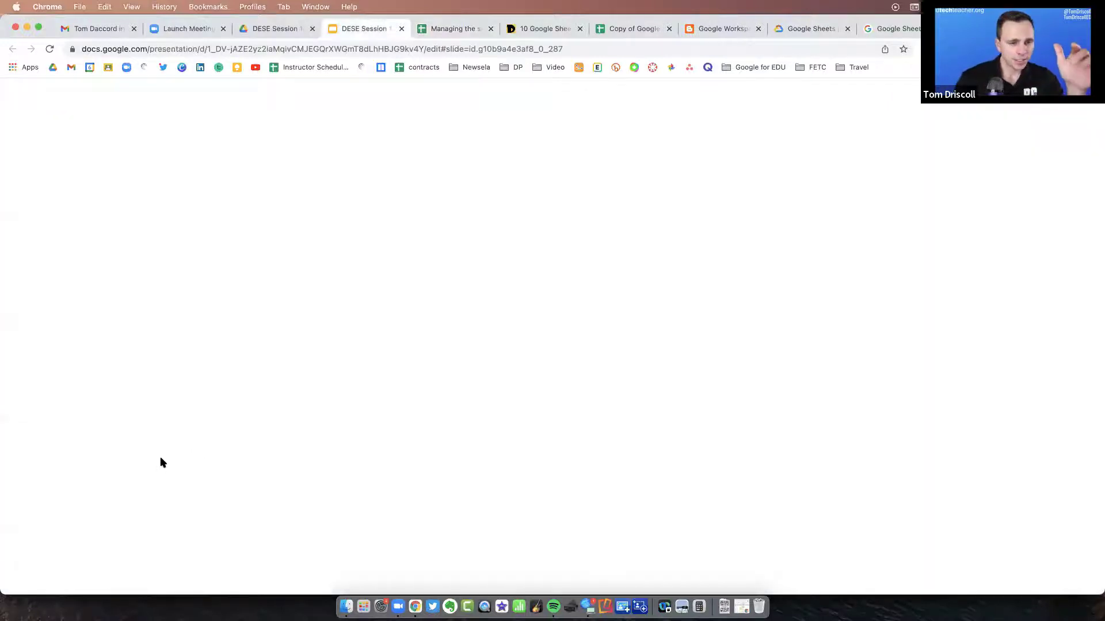
left_click(73, 442)
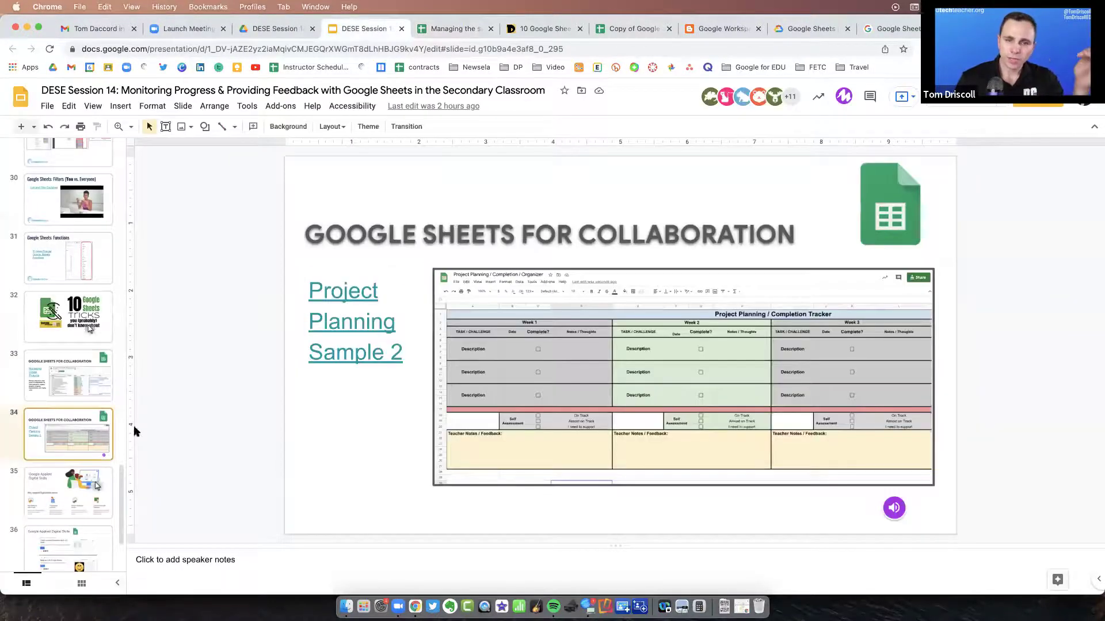
left_click(351, 349)
left_click(449, 381)
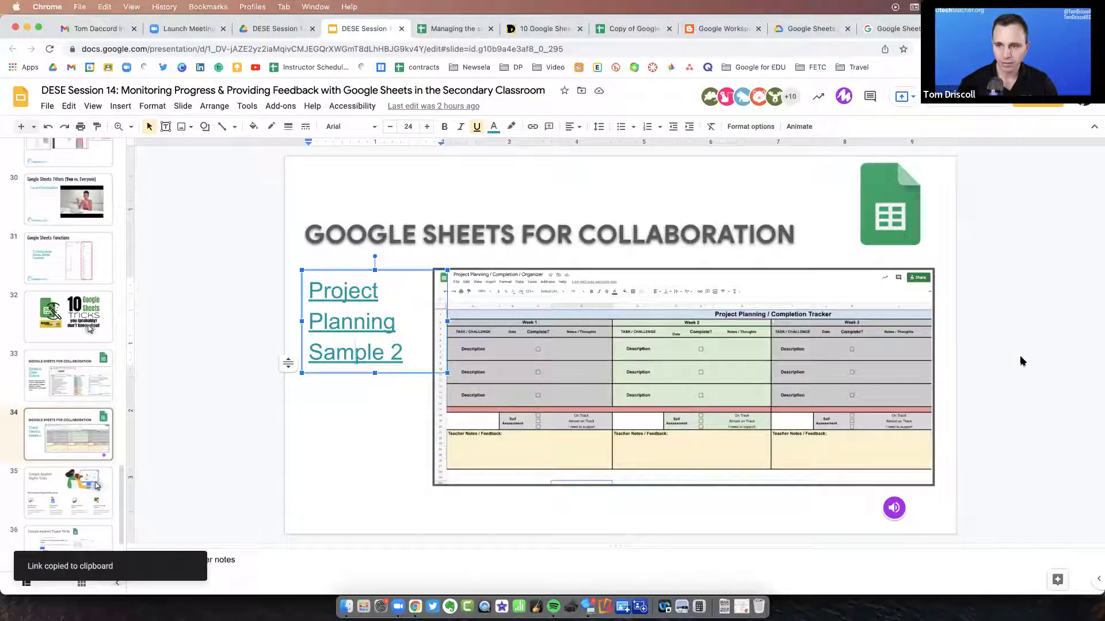
Open the linked Project Planning / Completion / Organizer spreadsheet, view the later weeks, and select the Week 3 Teacher Notes / Feedback cell
left_click(362, 357)
left_click(380, 382)
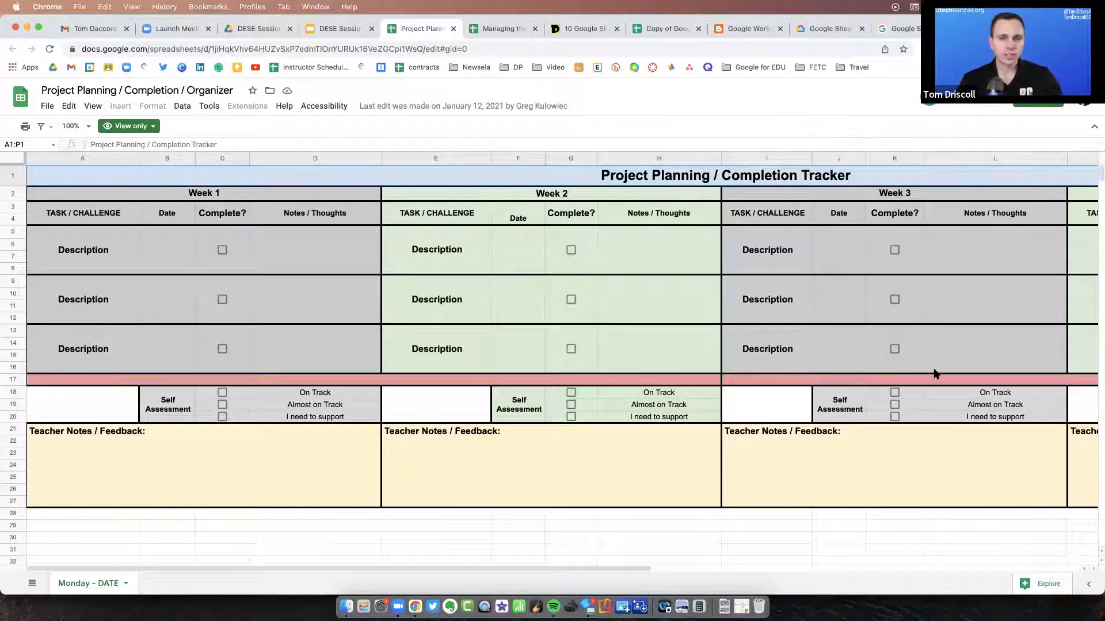
scroll(935, 368, "down", 3)
scroll(935, 364, "right", 6)
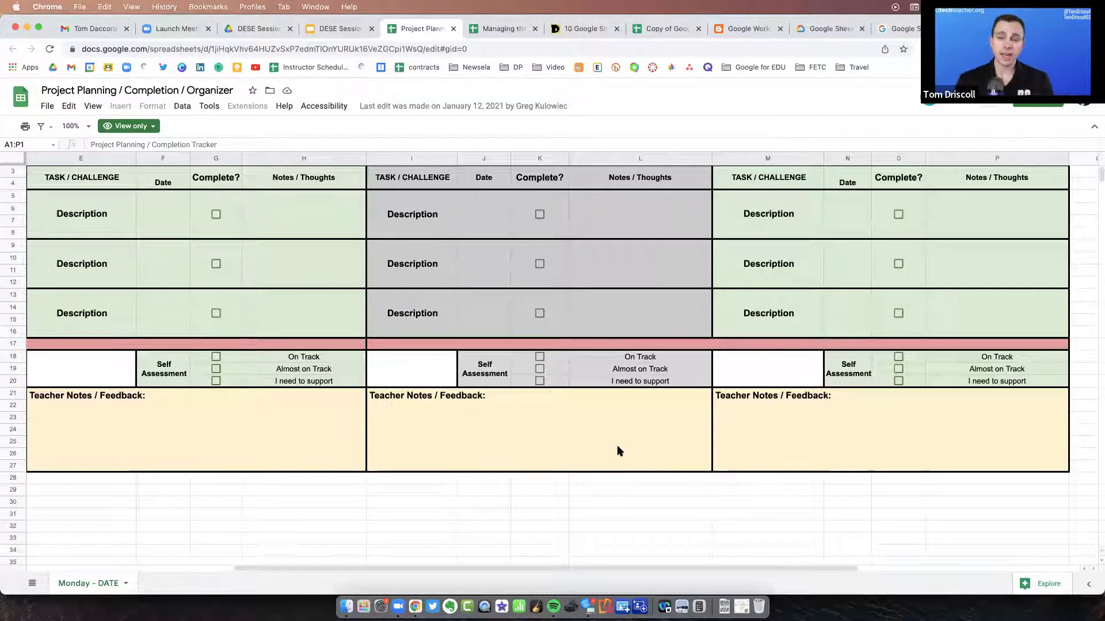
left_click(552, 425)
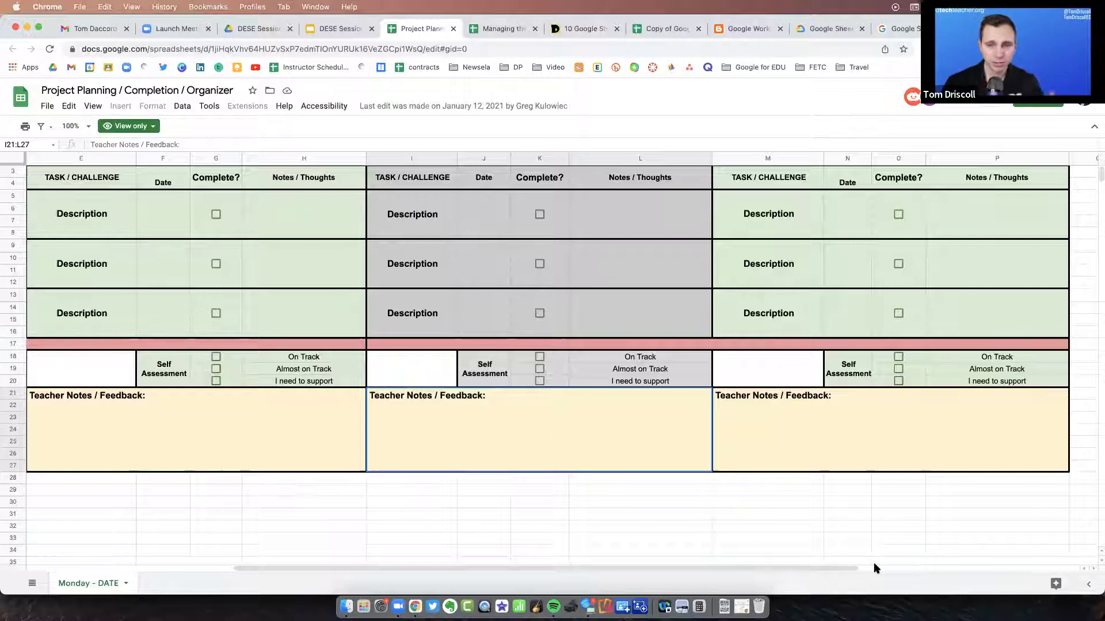
Show slide 35 on Google Applied Digital Skills in the presentation and open the linked Applied Digital Skills website
left_click(247, 32)
left_click(329, 28)
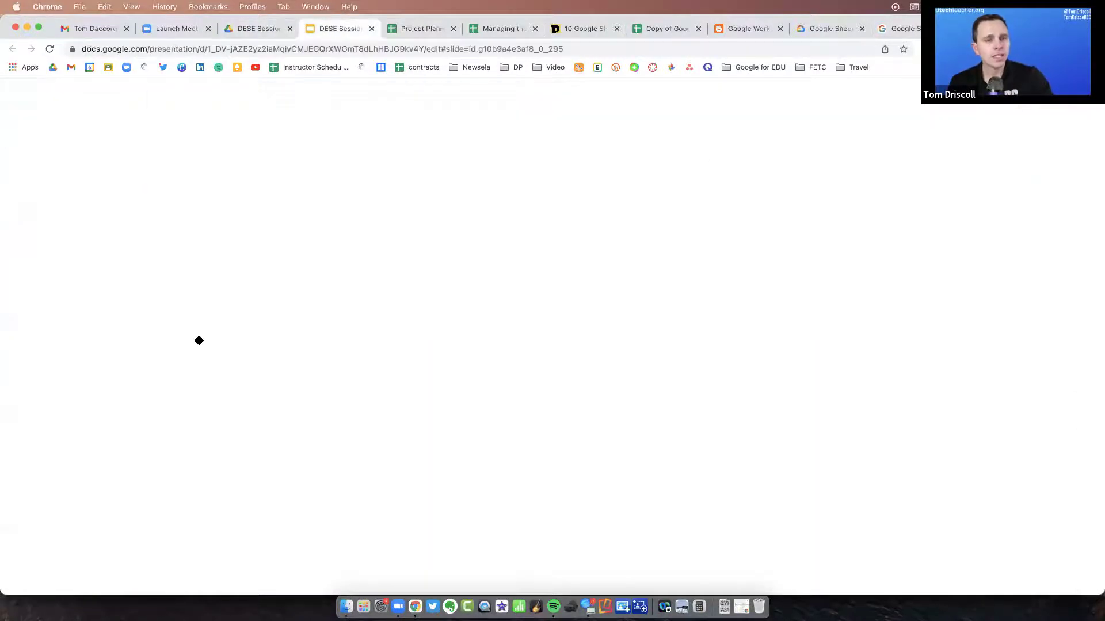
left_click(428, 30)
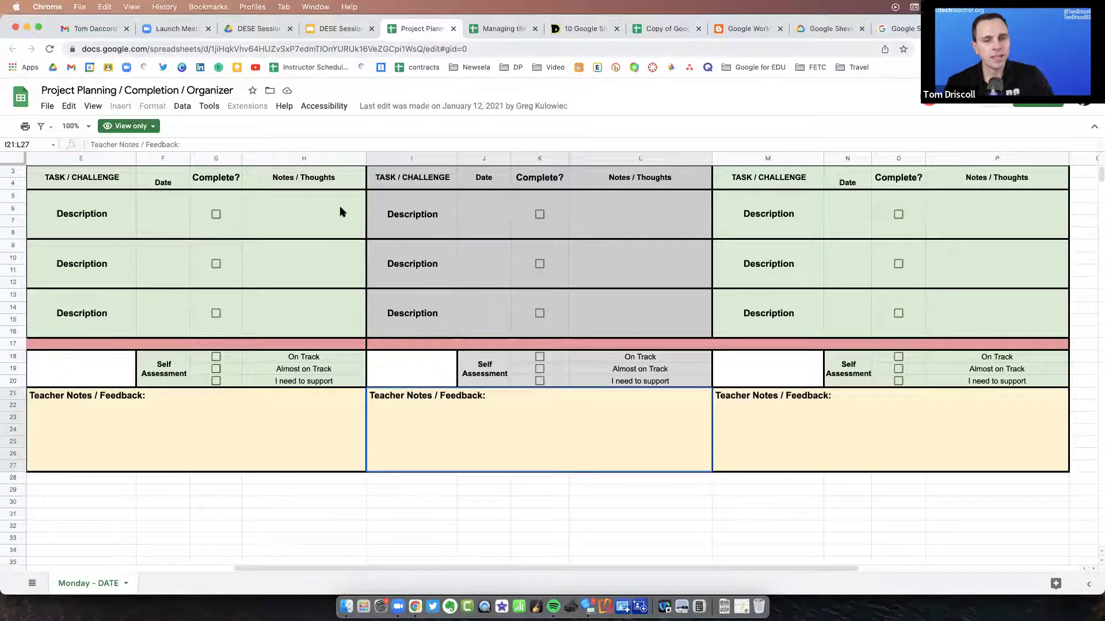
key("ctrl+shift+Tab")
scroll(65, 479, "down", 1)
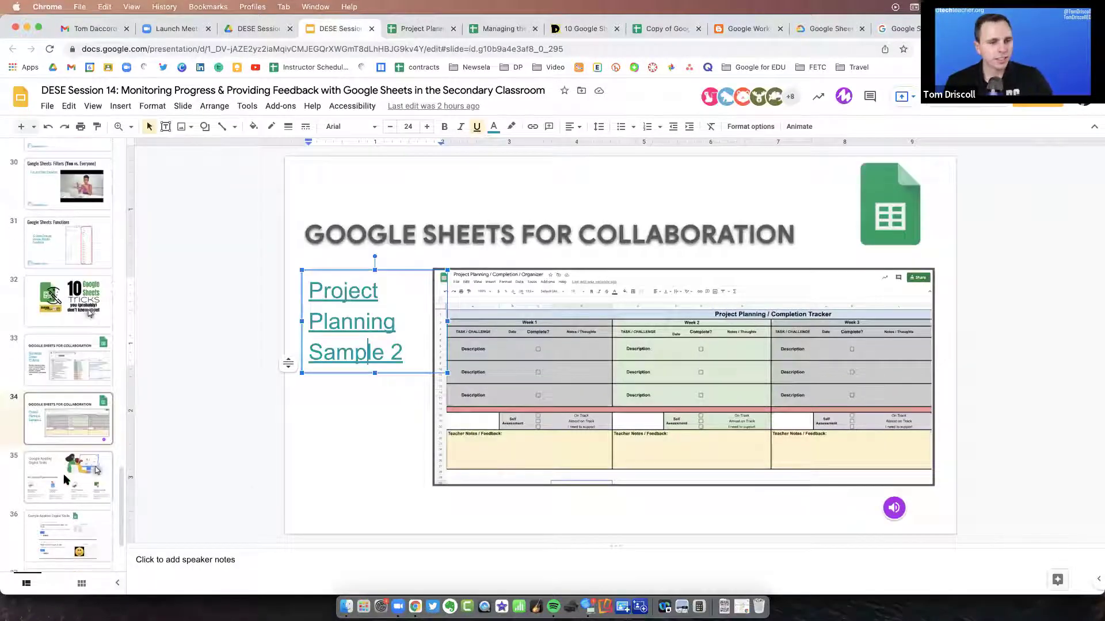
left_click(68, 473)
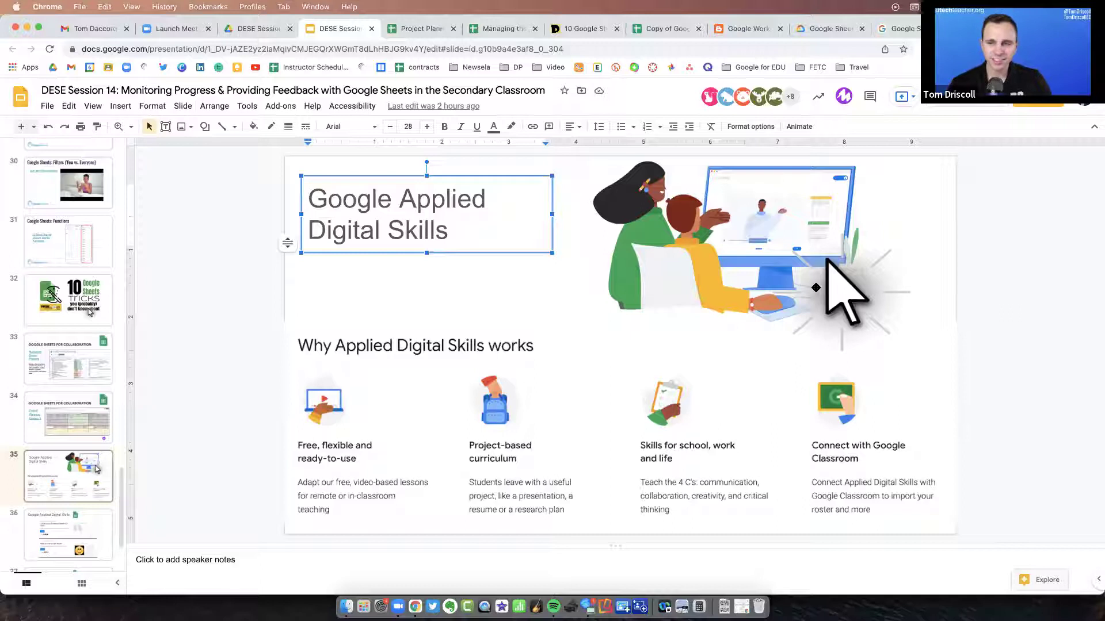
left_click(833, 302)
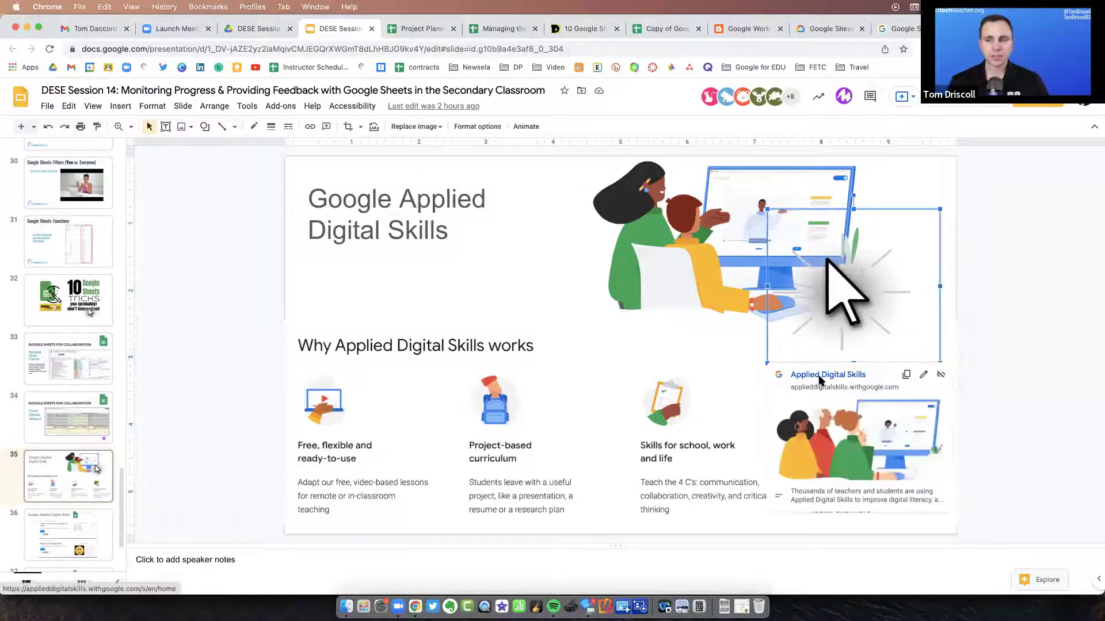
left_click(820, 375)
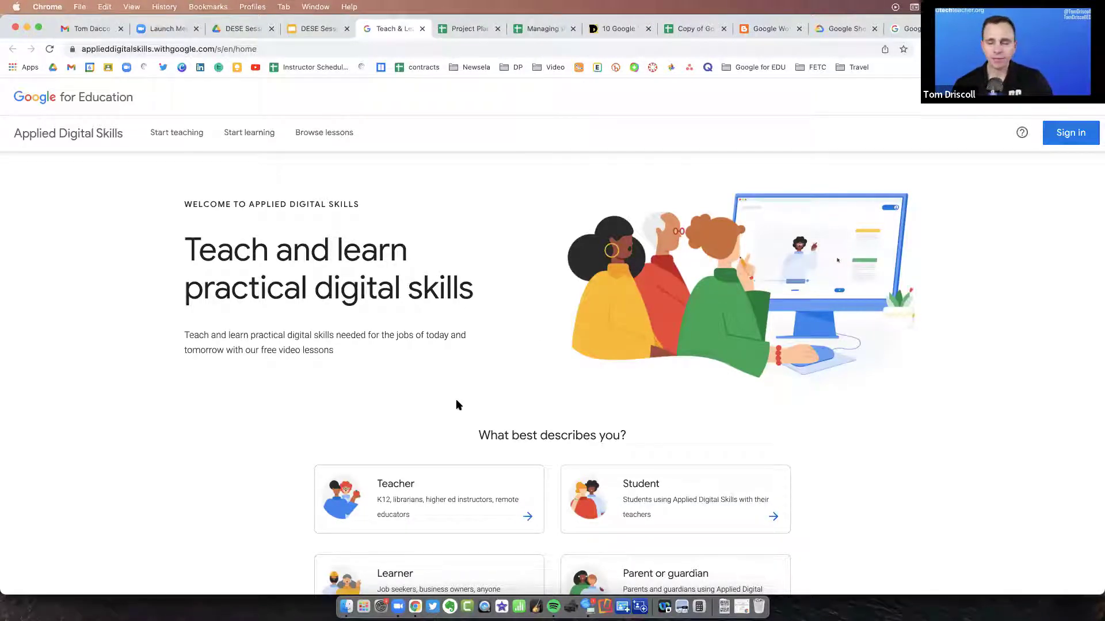
Open the Applied Digital Skills lesson catalogue and look over its collections and most popular lessons
left_click(328, 132)
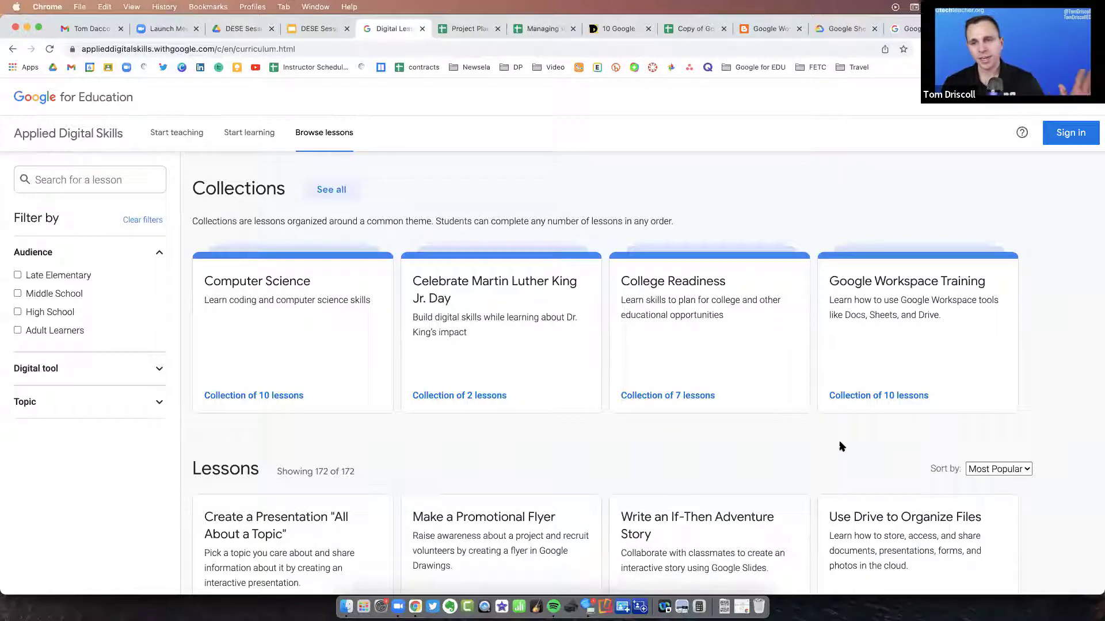
scroll(942, 448, "down", 1)
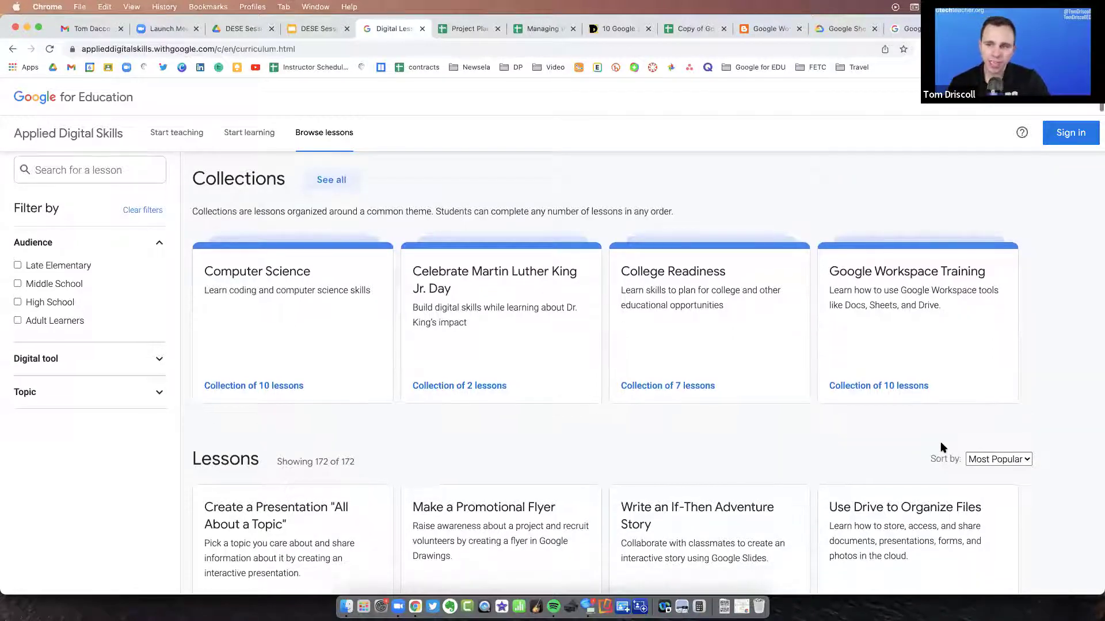
scroll(942, 448, "down", 1)
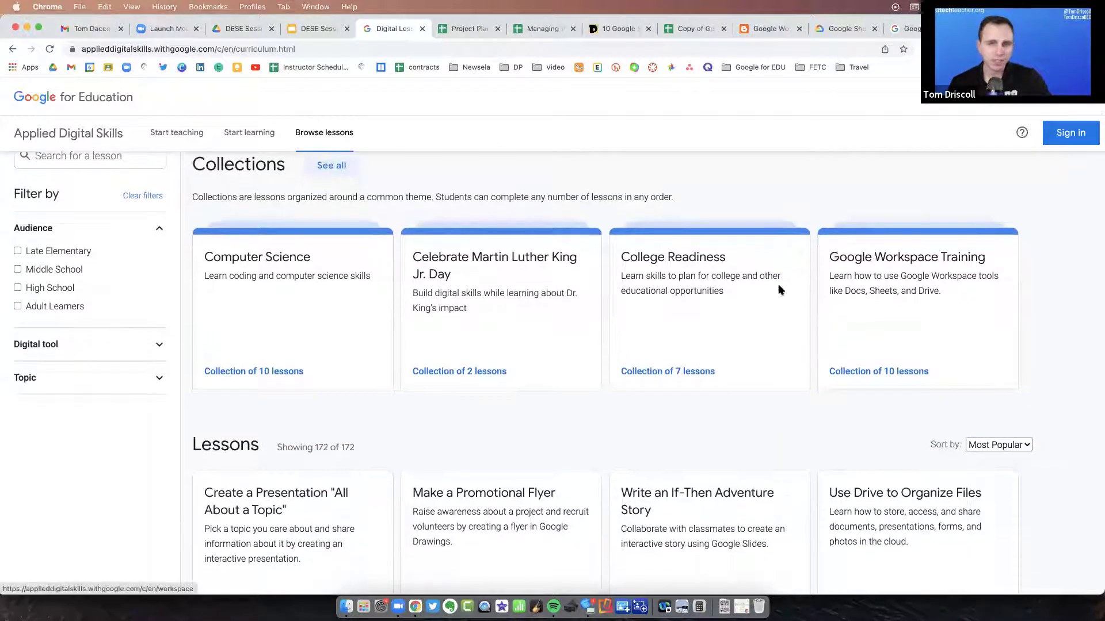
scroll(782, 423, "down", 2)
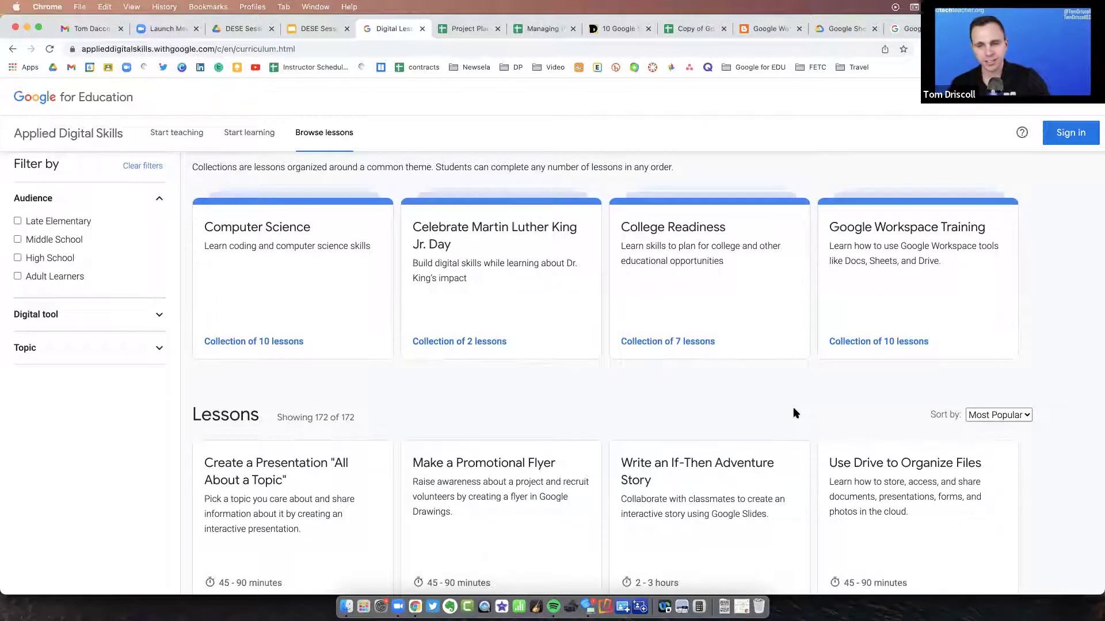
scroll(792, 417, "down", 3)
scroll(792, 417, "down", 1)
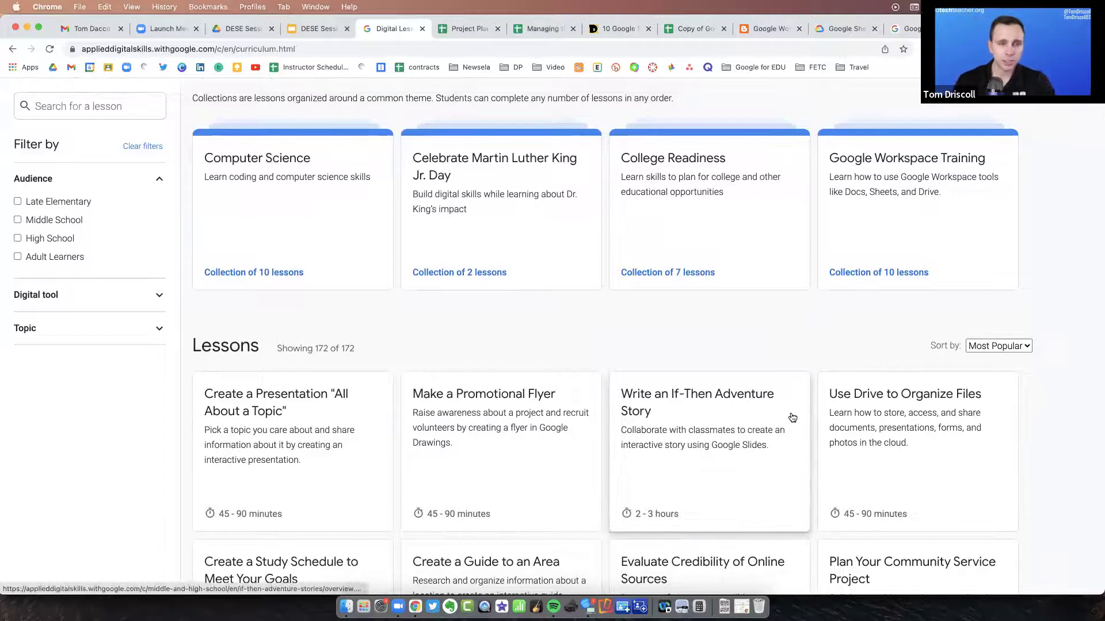
scroll(719, 311, "up", 5)
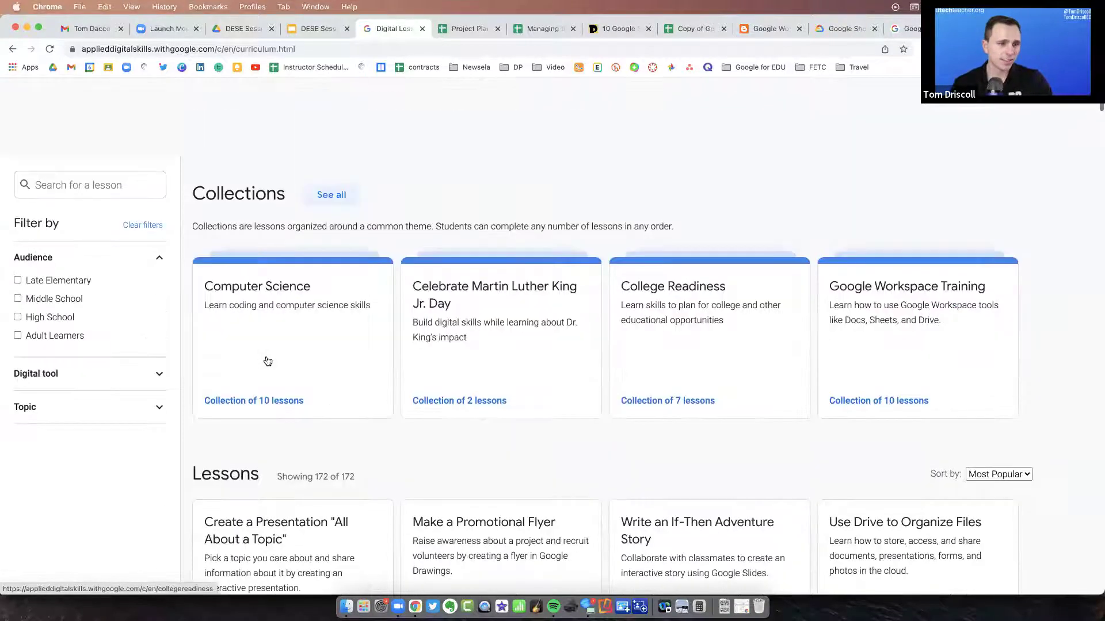
Expand the digital tool filter in the lesson catalogue and filter the lessons by Sheets
left_click(33, 381)
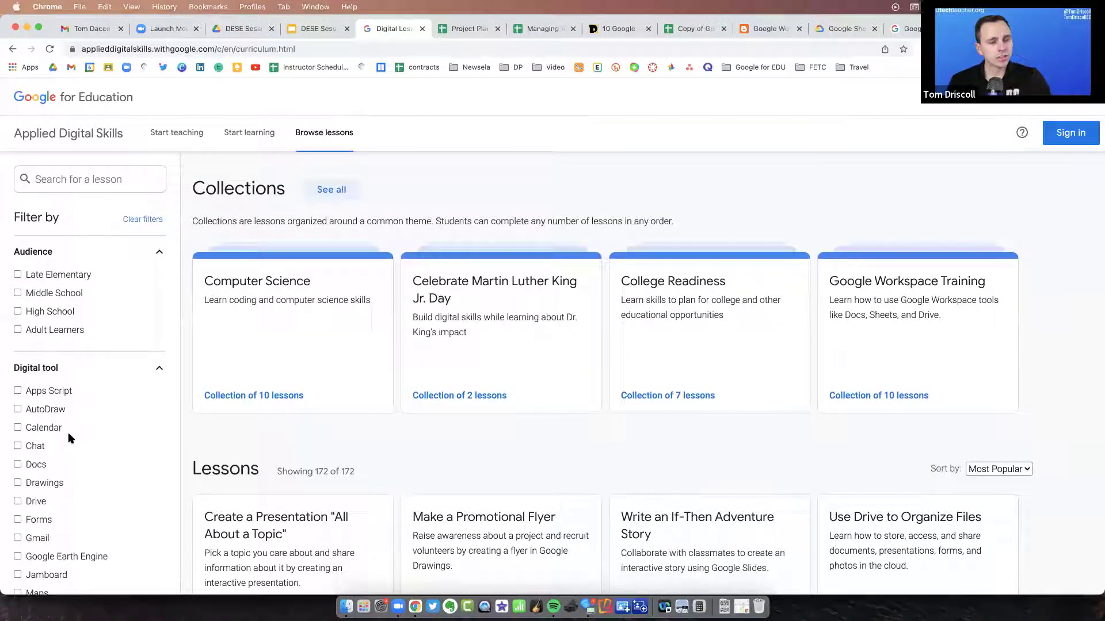
scroll(68, 436, "down", 1)
scroll(71, 440, "down", 1)
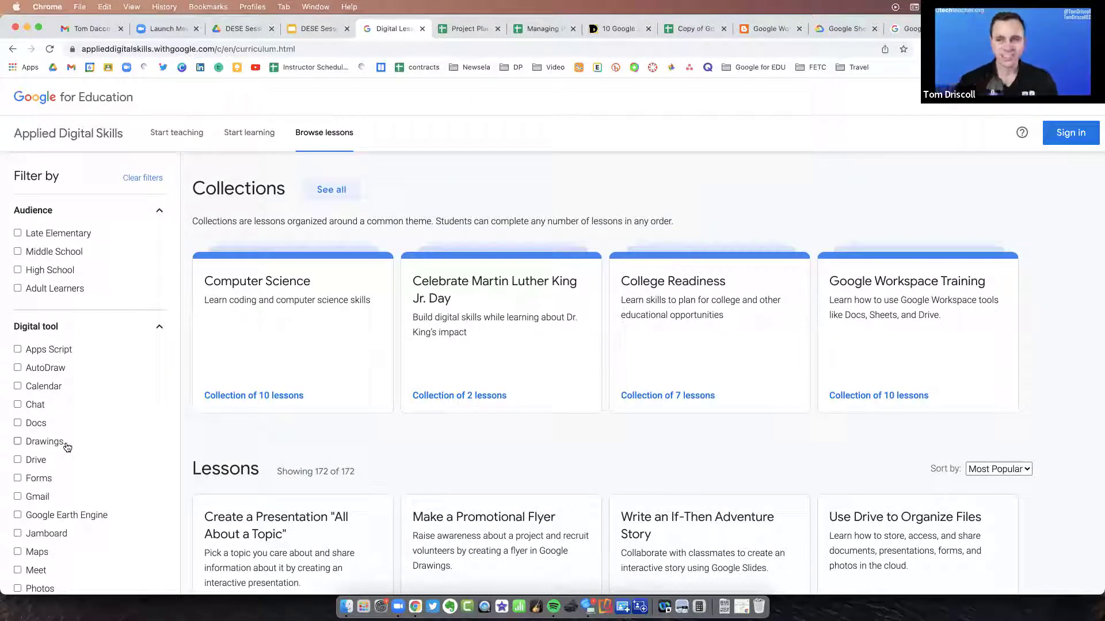
scroll(74, 458, "down", 3)
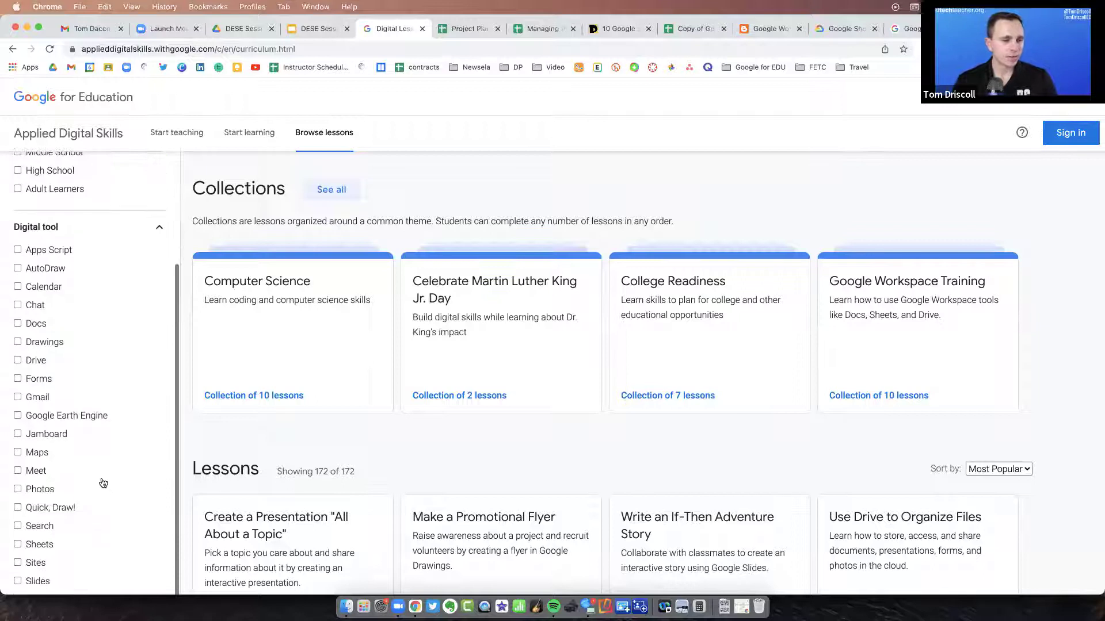
scroll(101, 481, "down", 2)
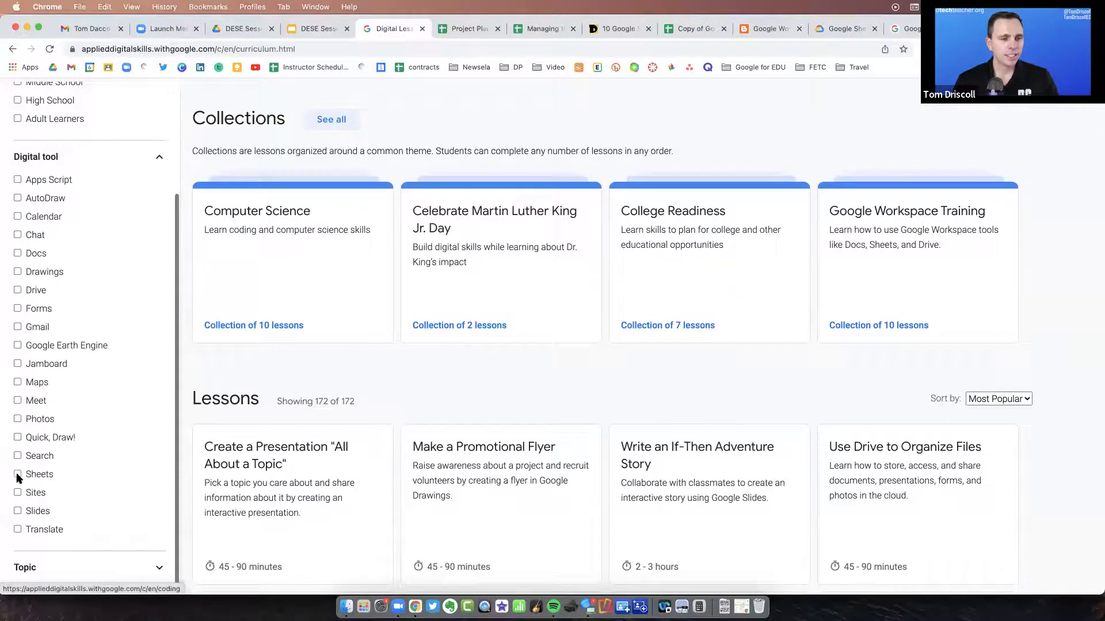
left_click(18, 476)
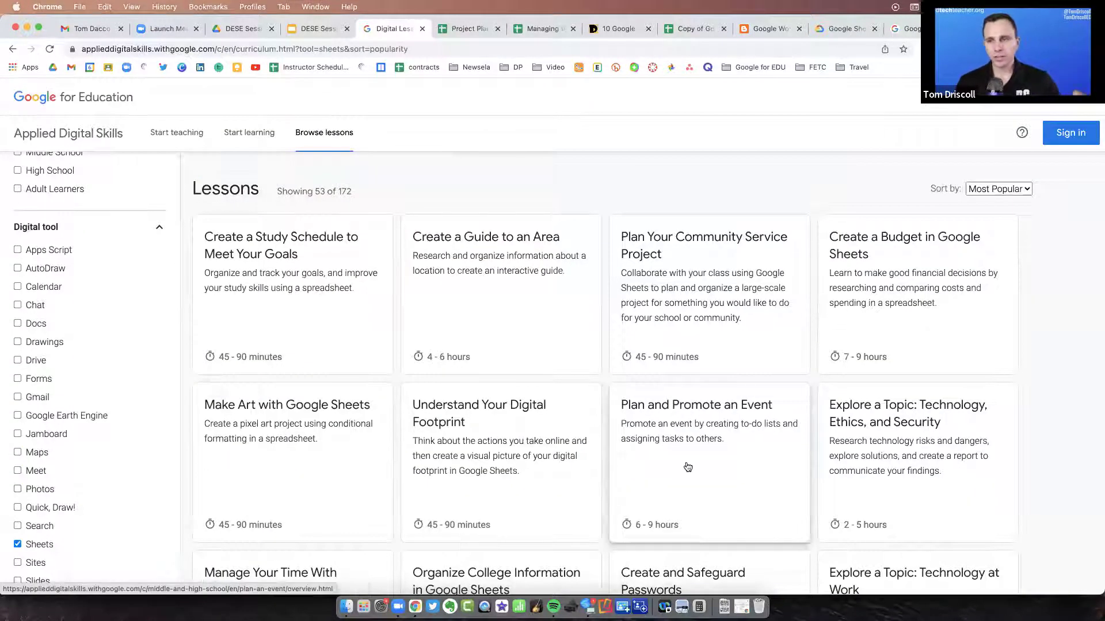
Look over the Sheets lessons and open the lesson Schedule Project Tasks in Google Sheets
scroll(382, 436, "down", 1)
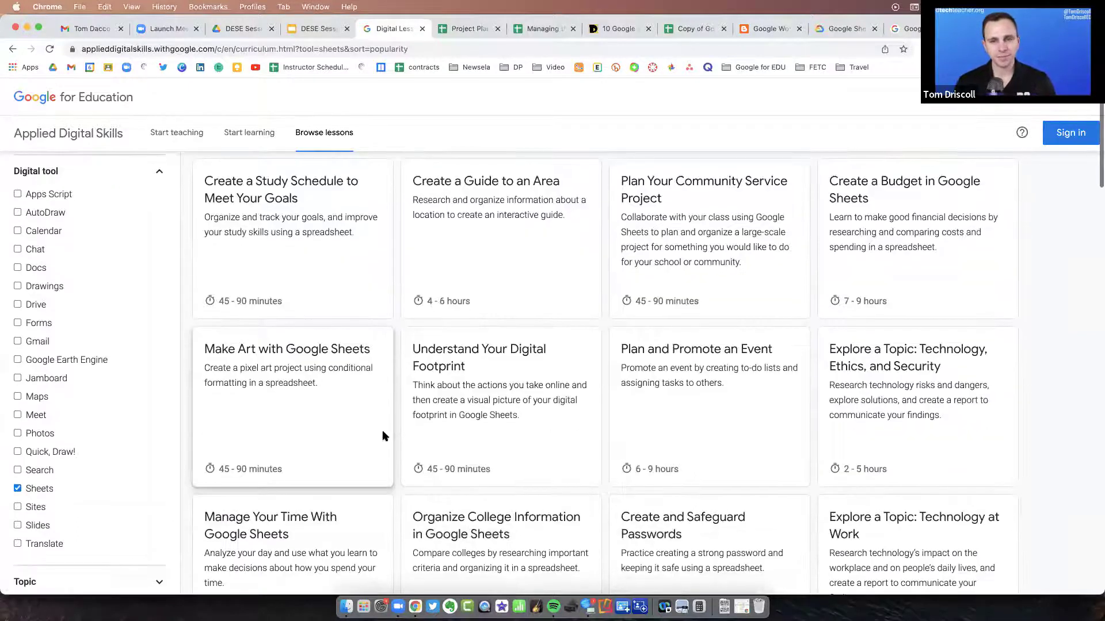
scroll(403, 440, "down", 1)
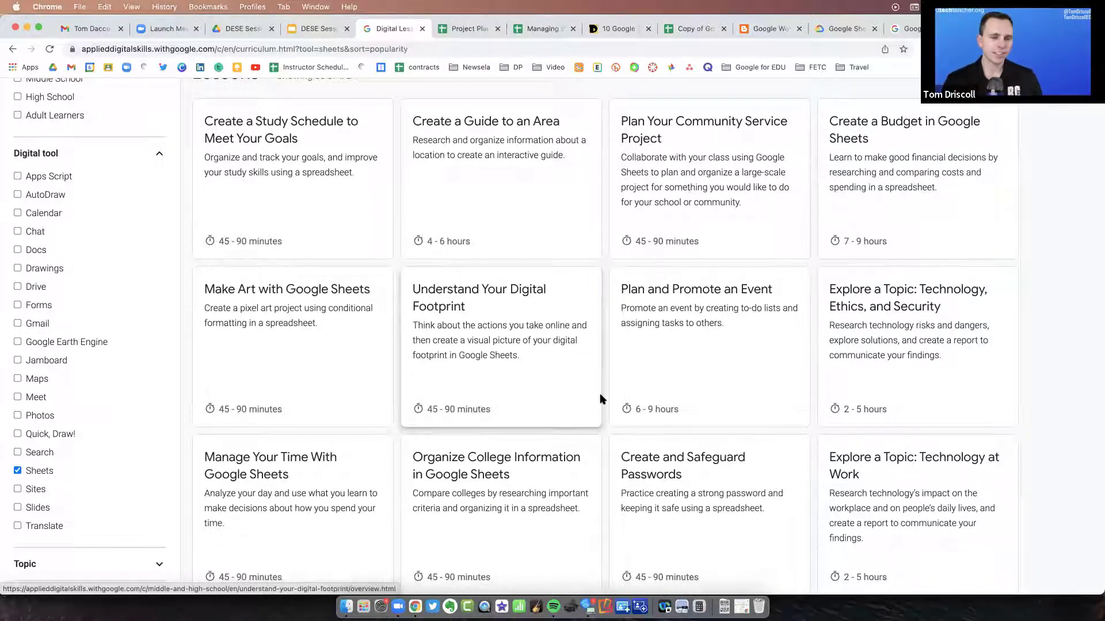
scroll(692, 413, "down", 5)
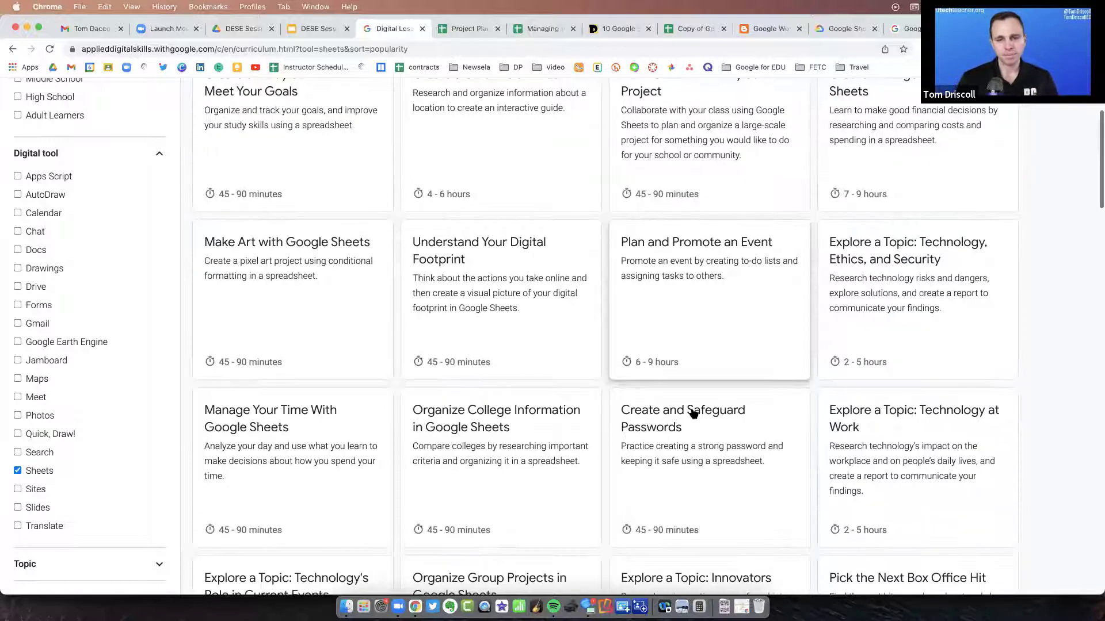
scroll(693, 417, "down", 1)
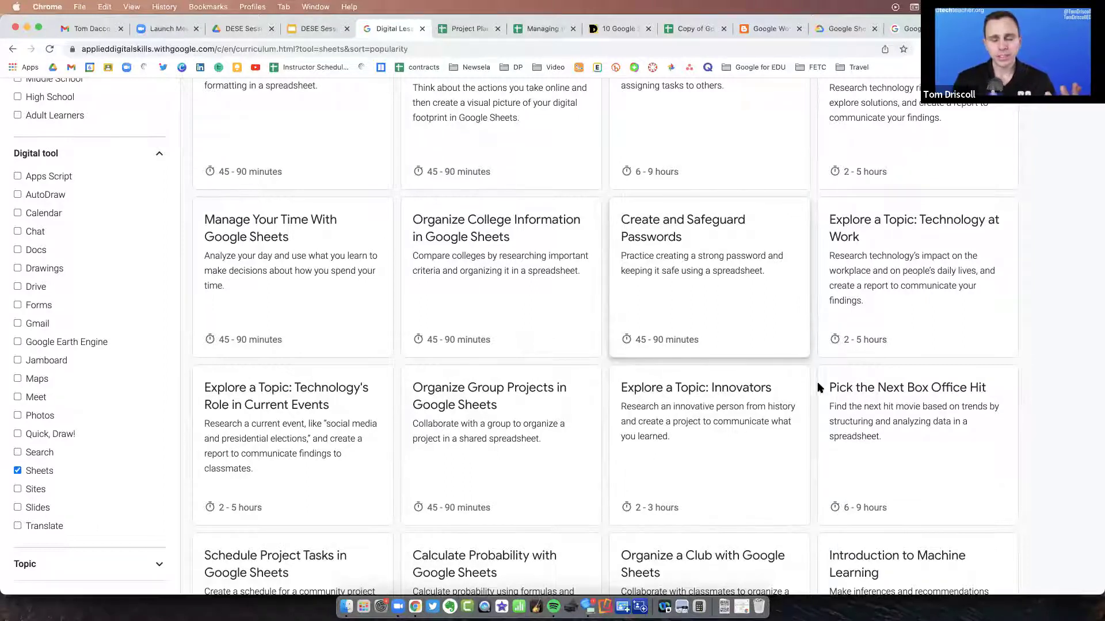
scroll(708, 416, "down", 1)
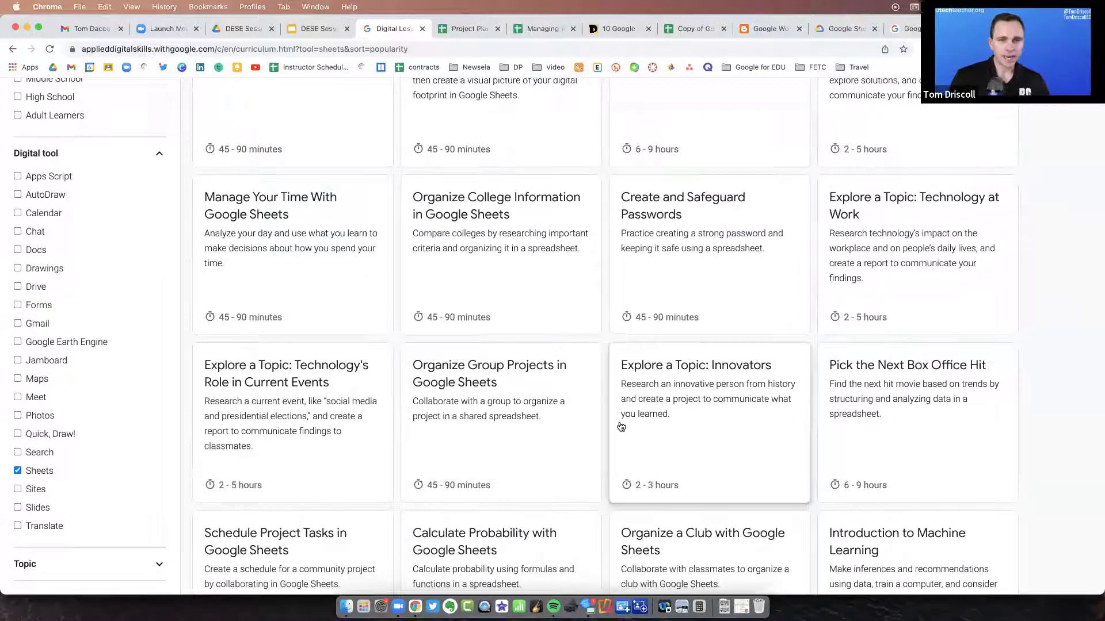
scroll(622, 425, "down", 4)
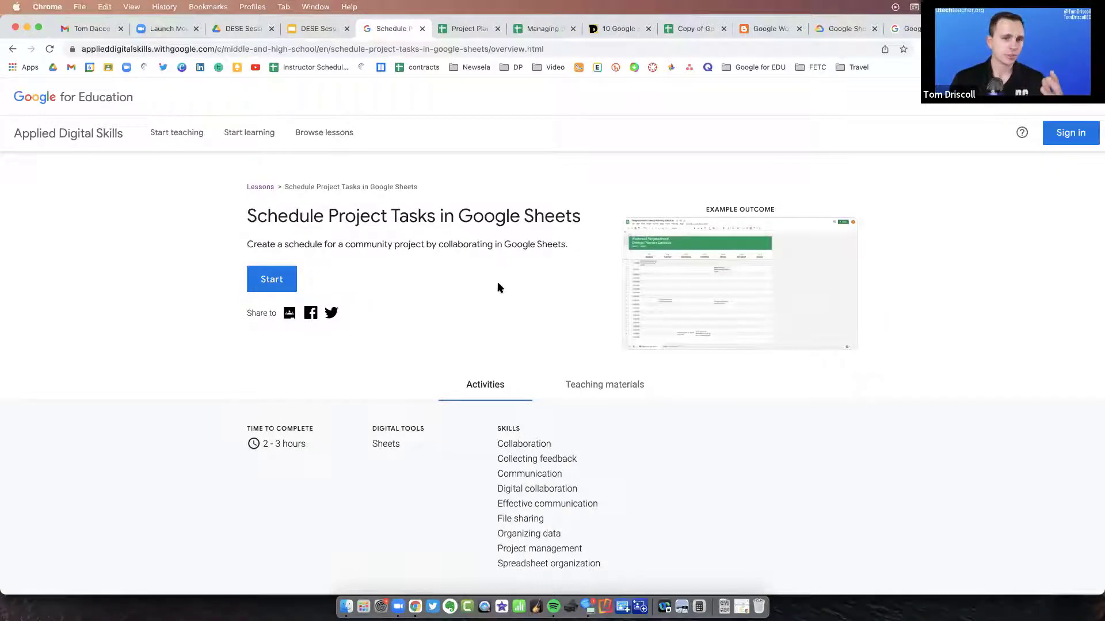
View the lesson's activities overview and show its teaching materials, including the lesson plan and sample rubric
scroll(494, 282, "down", 1)
scroll(492, 282, "down", 3)
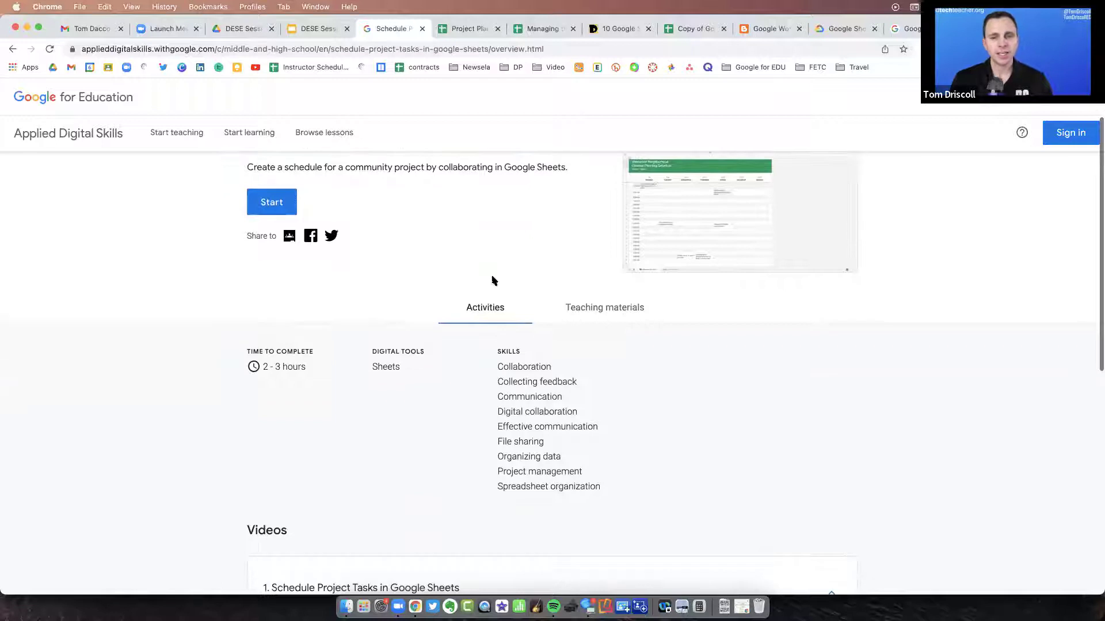
left_click(595, 270)
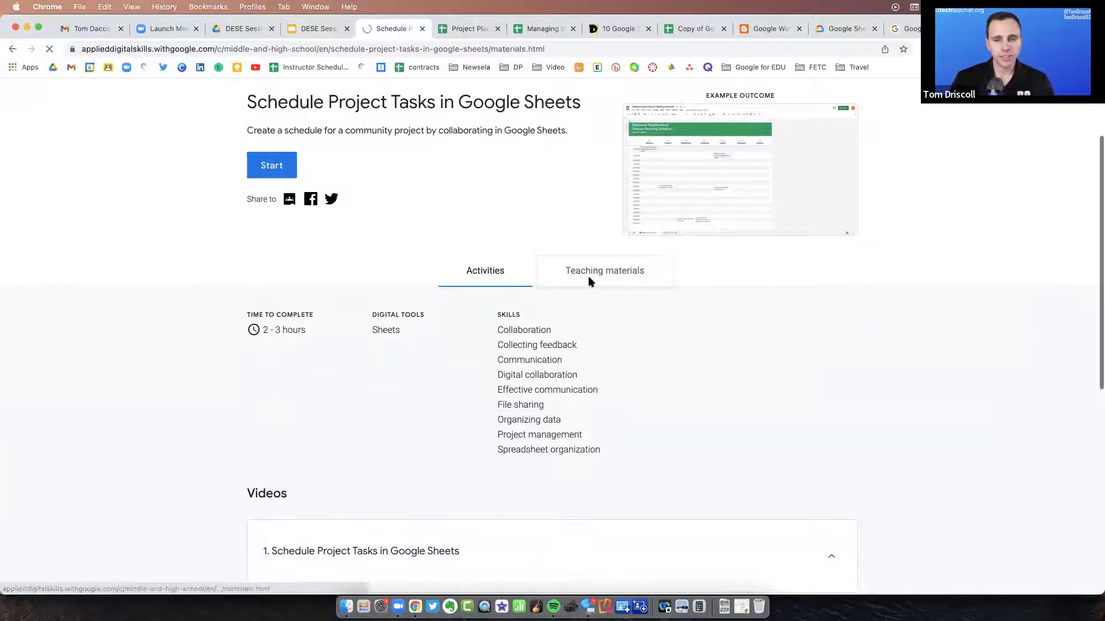
scroll(465, 328, "down", 2)
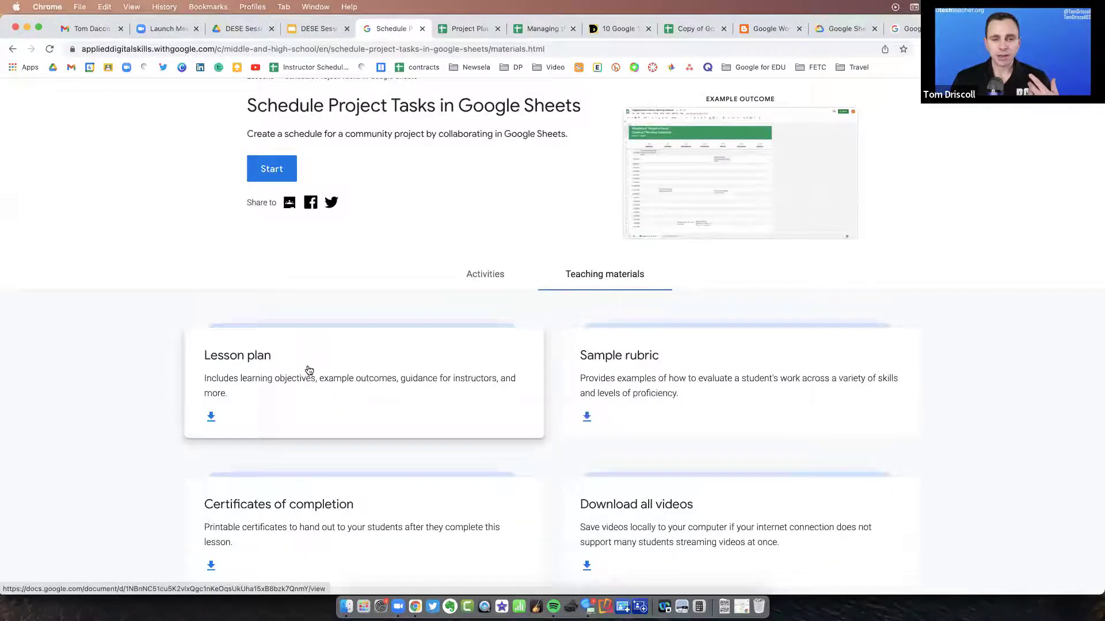
scroll(308, 370, "down", 4)
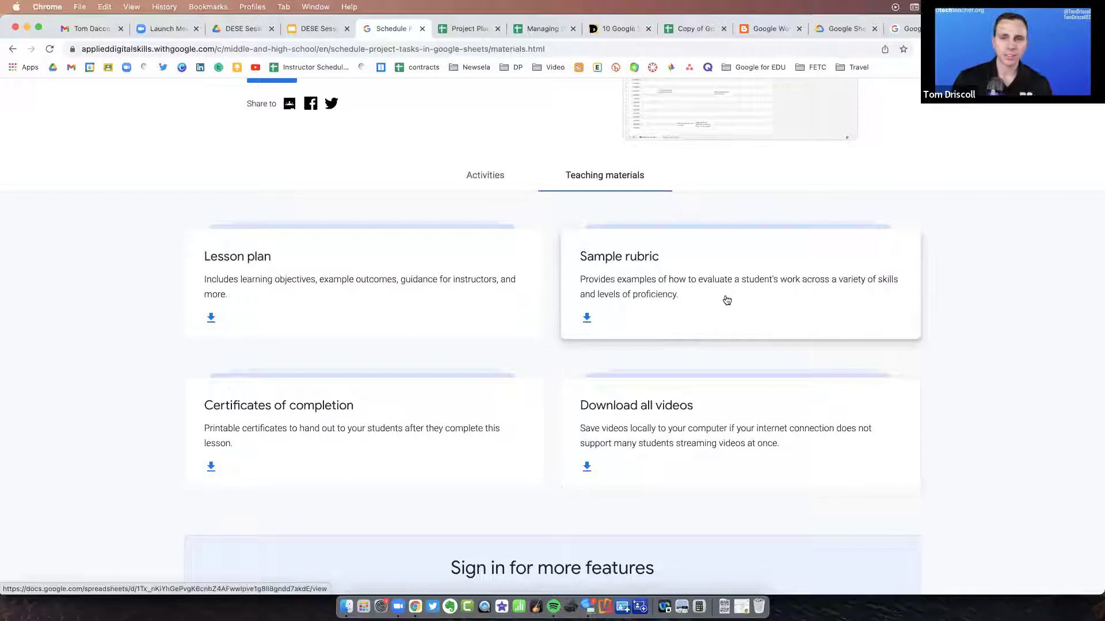
Open the lesson plan document for Schedule Project Tasks in Google Sheets and return to the lesson's teaching materials page
scroll(728, 302, "up", 3)
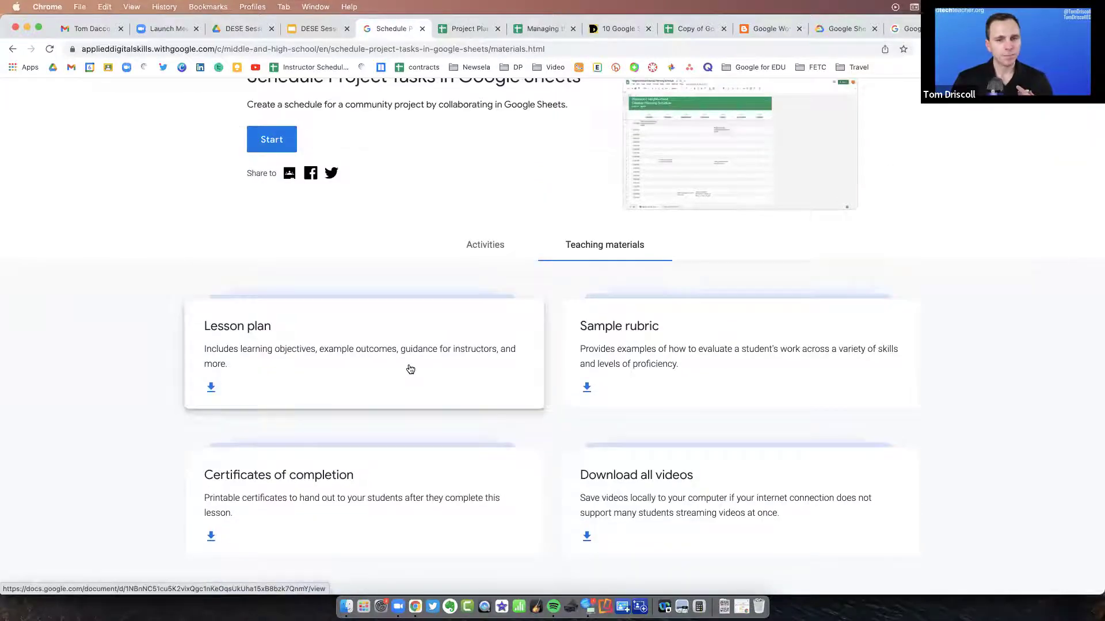
left_click(411, 366)
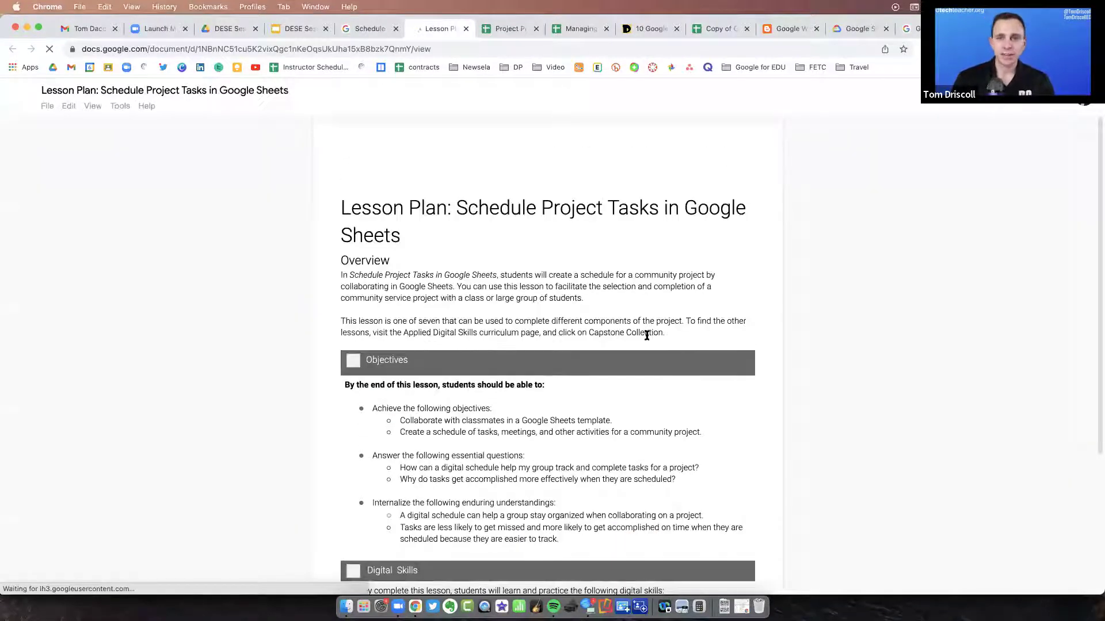
left_click(368, 30)
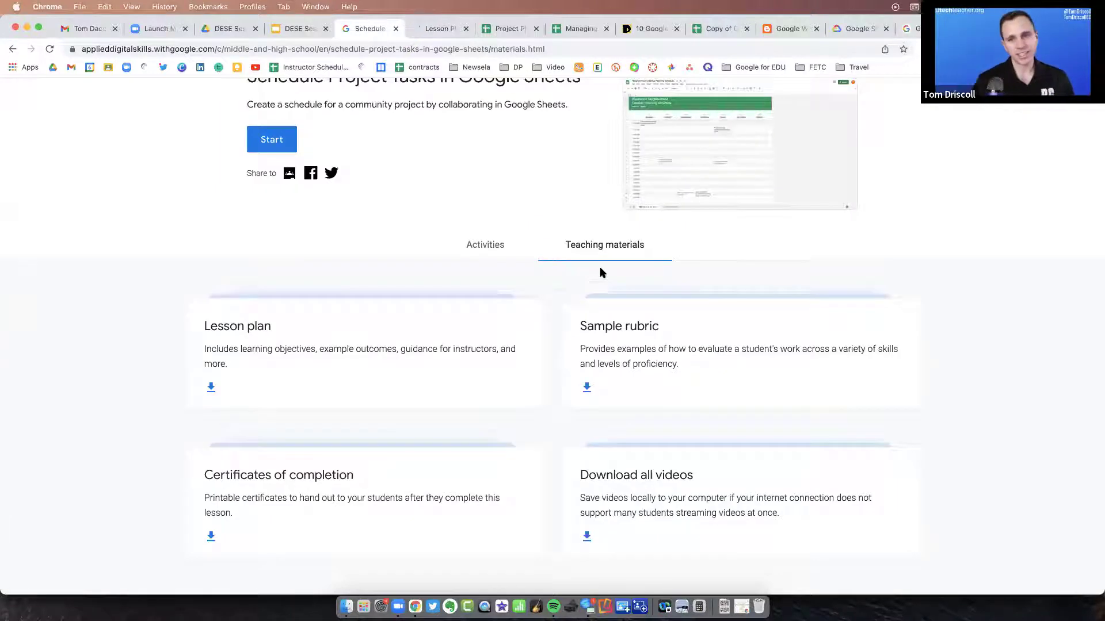
Leave the teaching materials and go back to the Applied Digital Skills home page
scroll(609, 268, "up", 5)
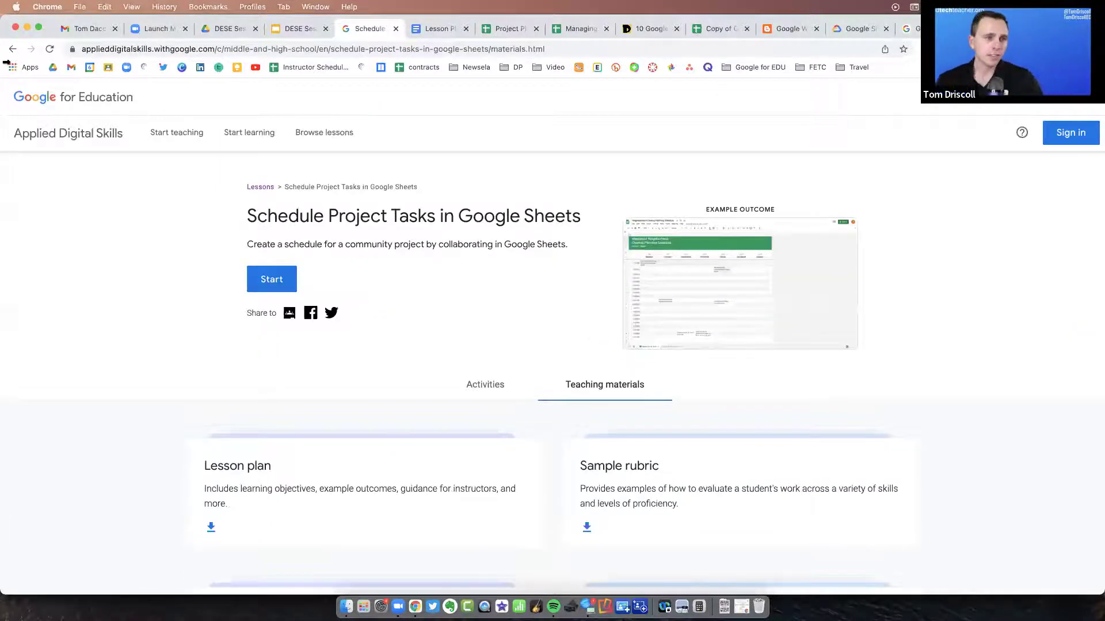
left_click(13, 49)
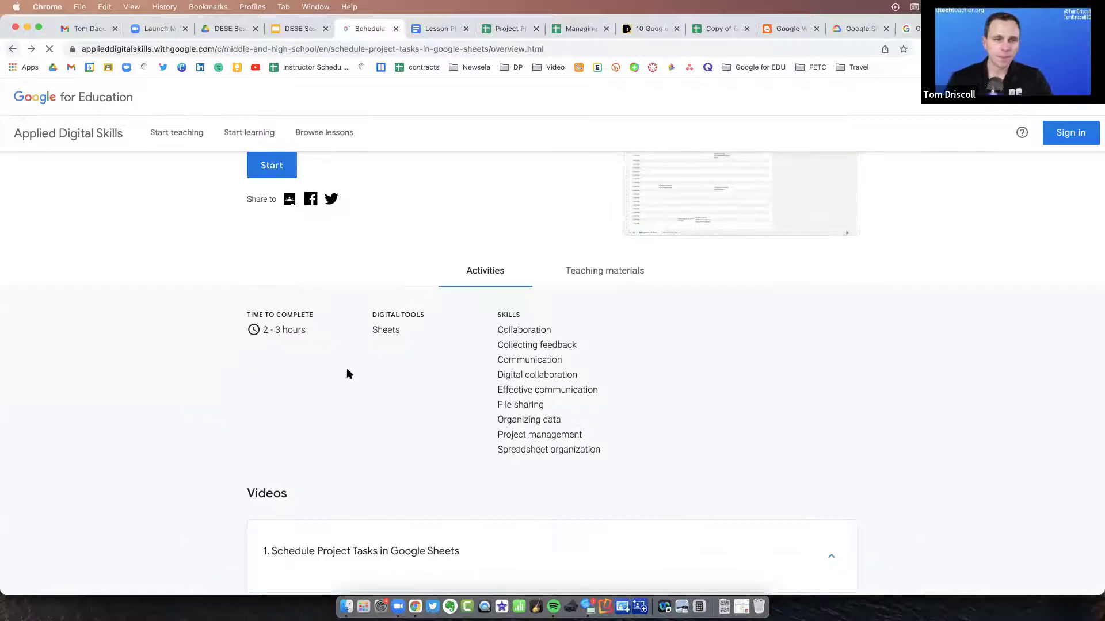
left_click(85, 135)
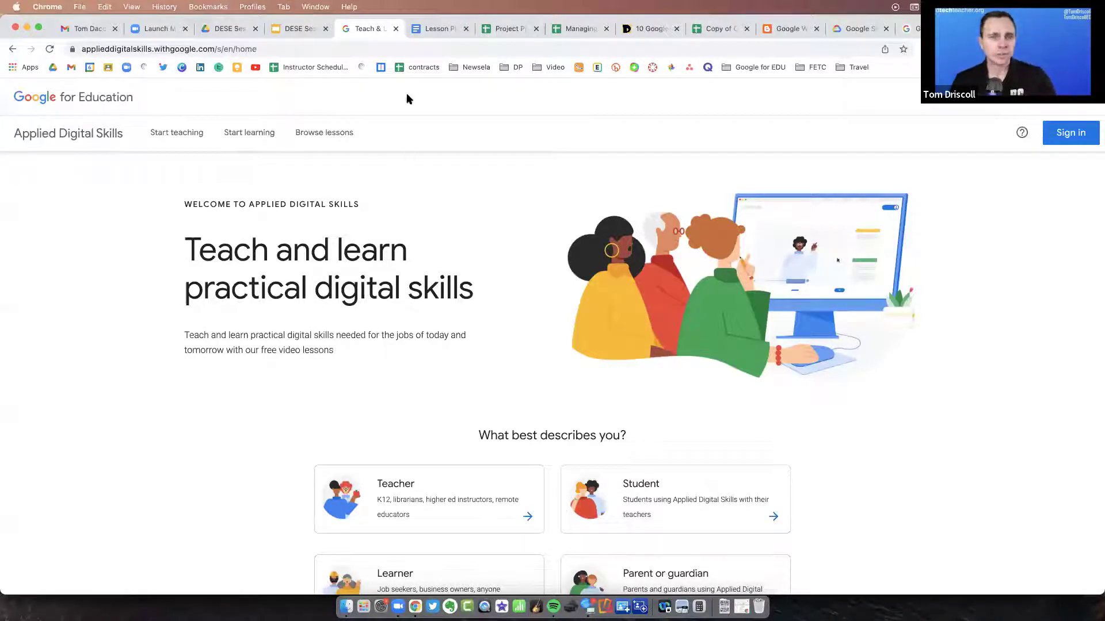
Switch to the DESE Session 14 presentation and show slide 36 with the Study Schedule and Make Art with Google Sheets lessons
left_click(296, 35)
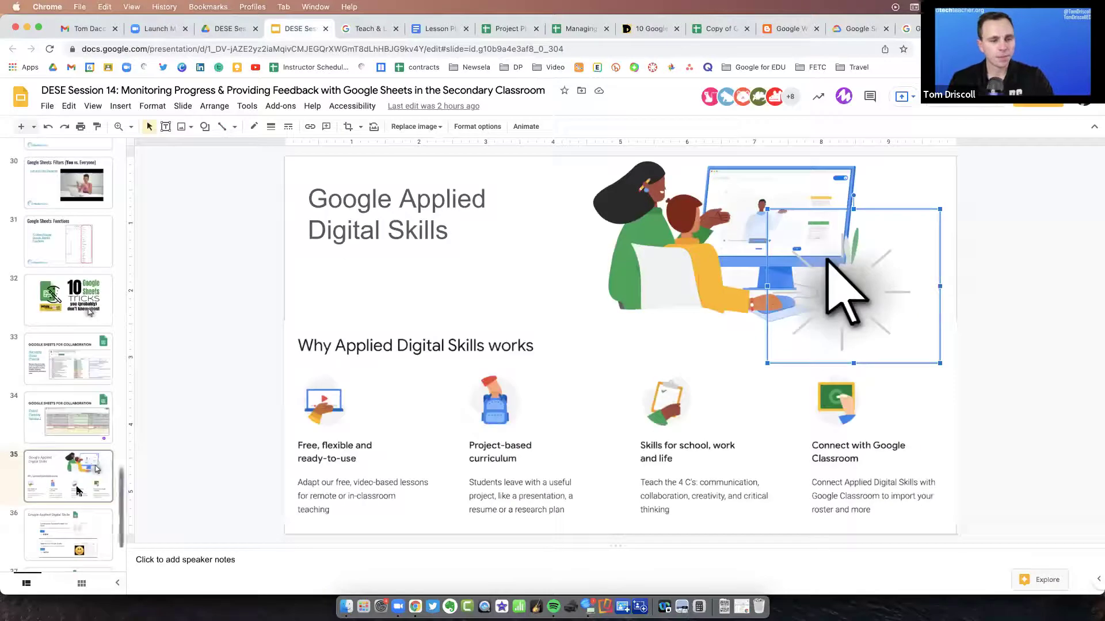
scroll(65, 452, "down", 2)
left_click(98, 461)
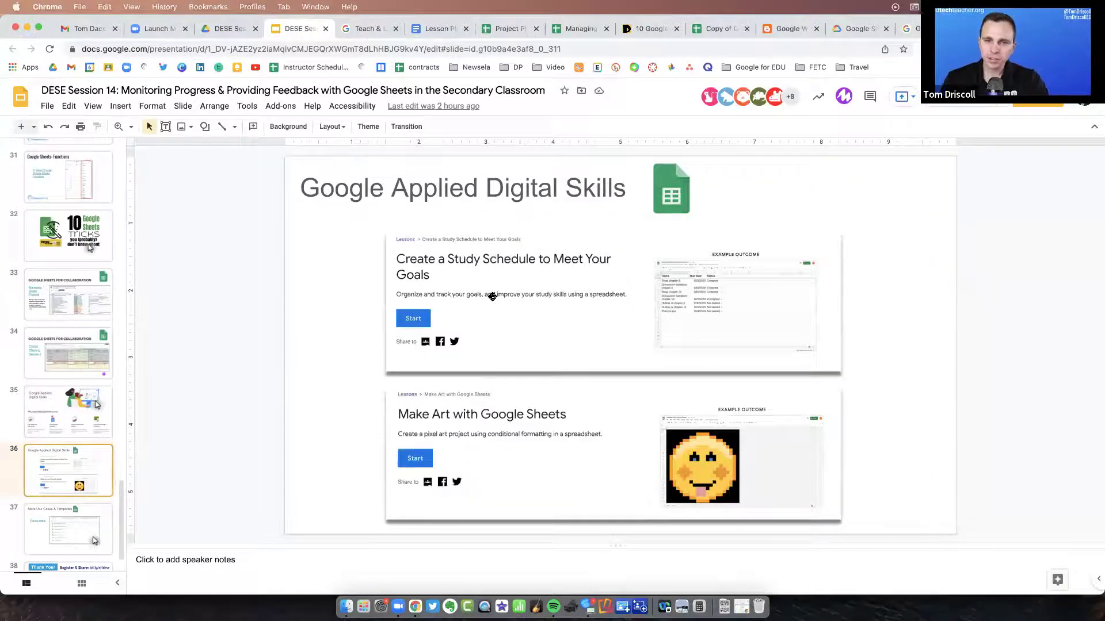
key("Down")
key("Up")
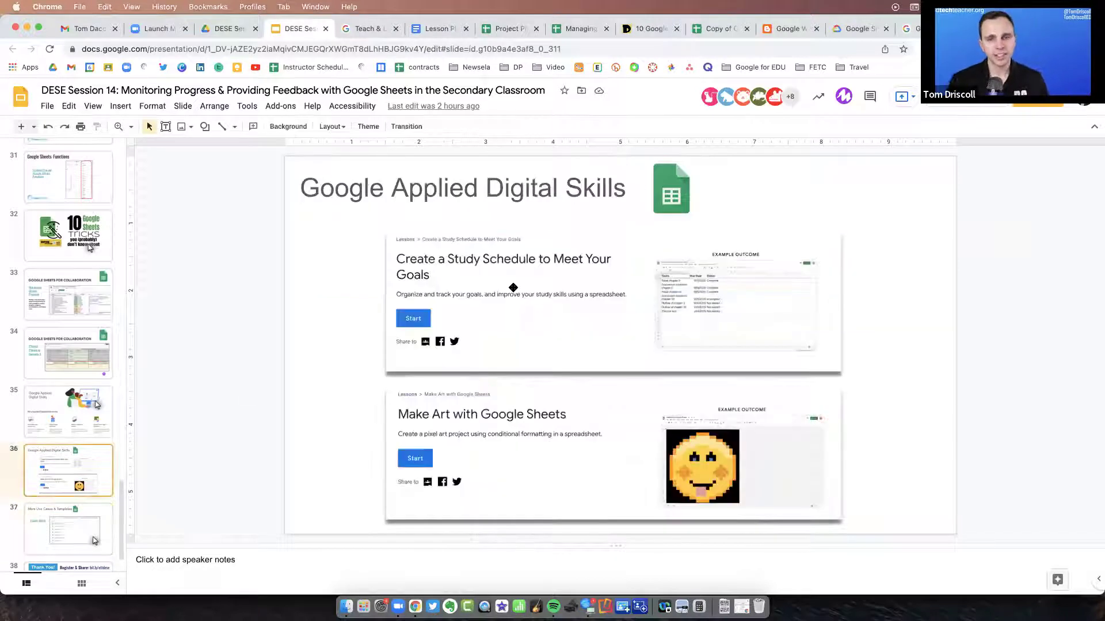